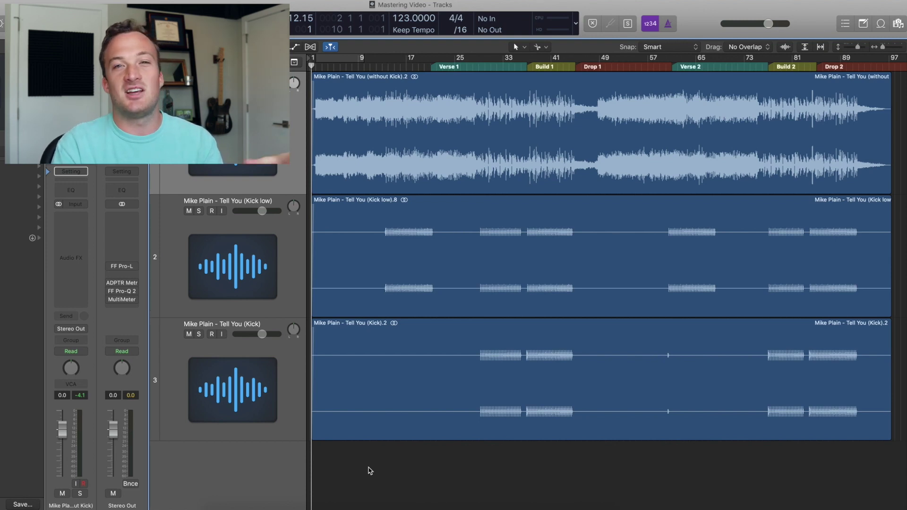
- Select the audio regions of the without Kick, Kick low and Kick tracks one after another to review the stems
{"action": "left_click", "coordinate": [447, 158]}
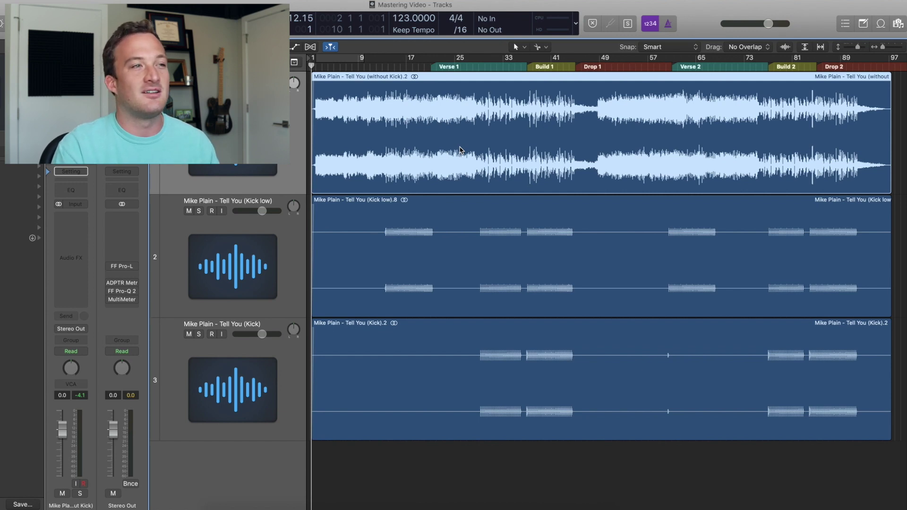
{"action": "left_click", "coordinate": [460, 244]}
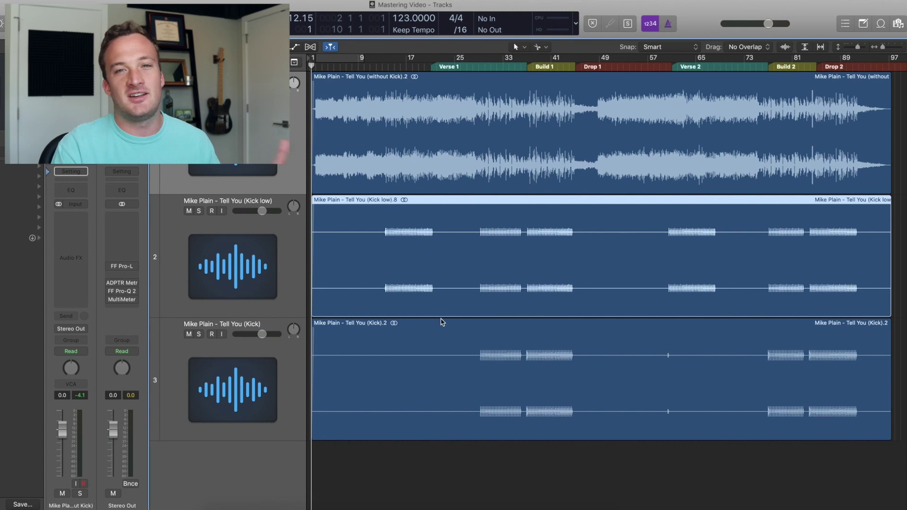
{"action": "left_click", "coordinate": [390, 354]}
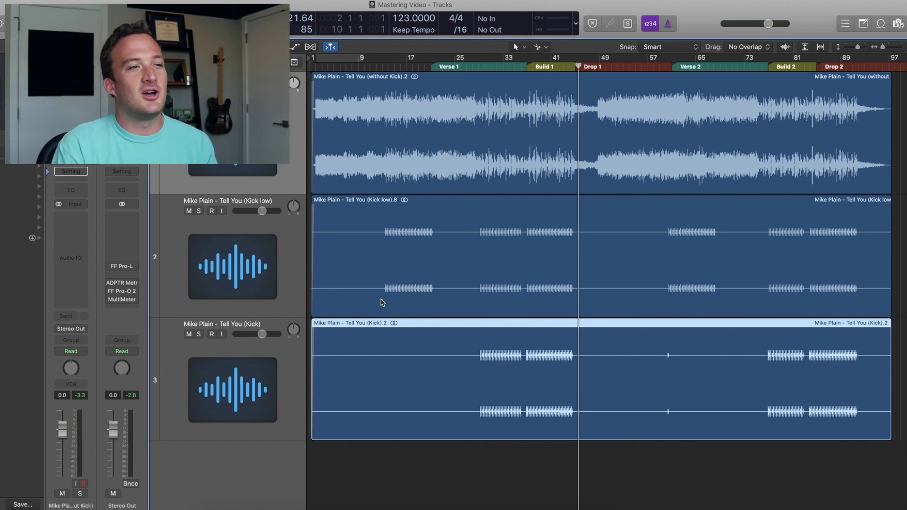
- Measure the tempo of the Kick low track with a BPM Counter while playing from the kick's entry in Verse 1
{"action": "left_click", "coordinate": [485, 66]}
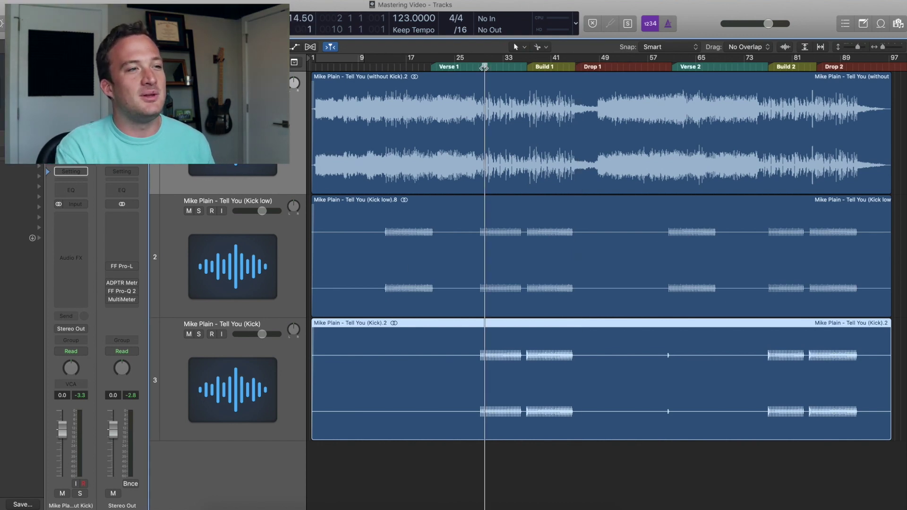
{"action": "left_click", "coordinate": [271, 237]}
{"action": "left_click", "coordinate": [71, 258]}
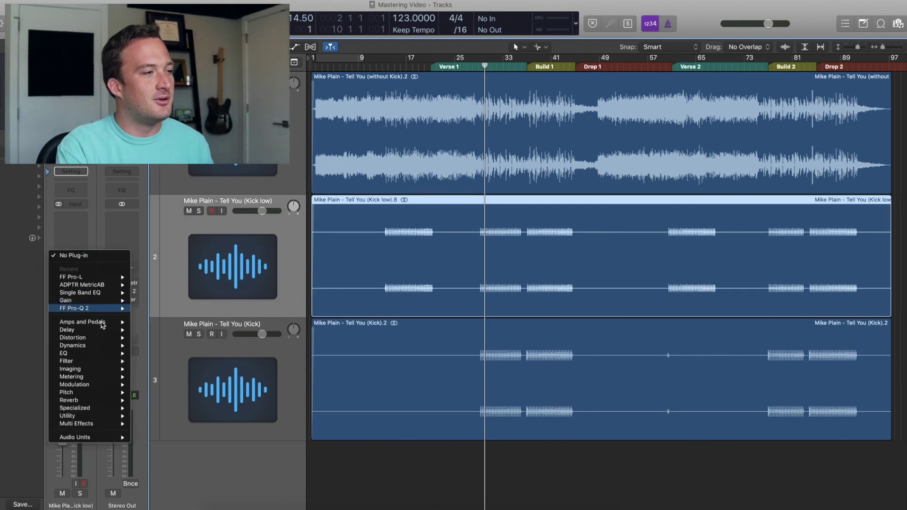
{"action": "mouse_move", "coordinate": [98, 377]}
{"action": "mouse_move", "coordinate": [160, 377]}
{"action": "left_click", "coordinate": [233, 377]}
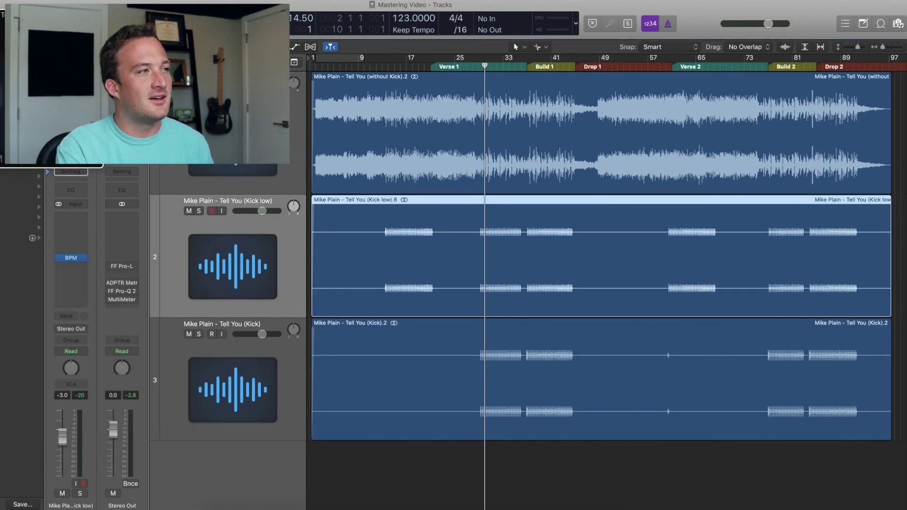
{"action": "key", "text": "space"}
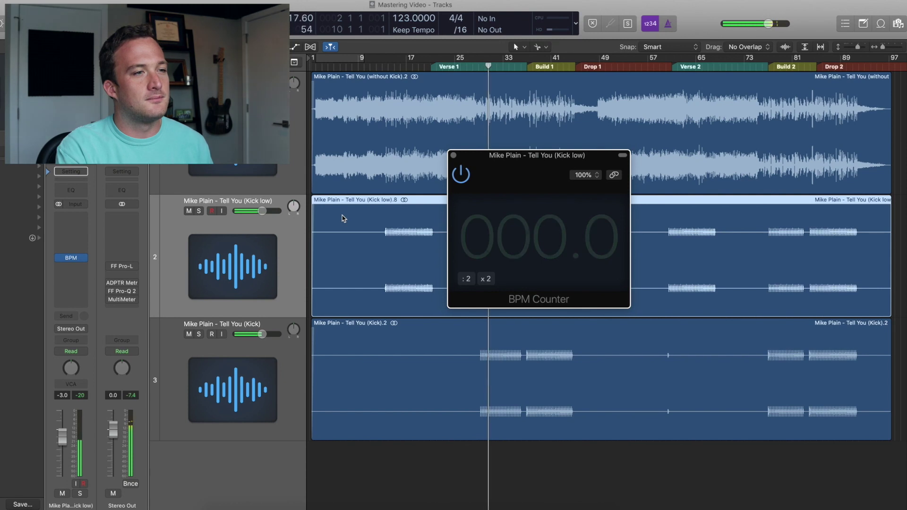
{"action": "left_click", "coordinate": [453, 155]}
- Set the project tempo to 126 BPM and check the Kick low hits against the bar grid at the kick's Verse 1 entry
{"action": "left_click_drag", "start_coordinate": [409, 18], "coordinate": [409, 7]}
{"action": "left_click", "coordinate": [485, 66]}
{"action": "left_click_drag", "start_coordinate": [860, 47], "coordinate": [864, 47]}
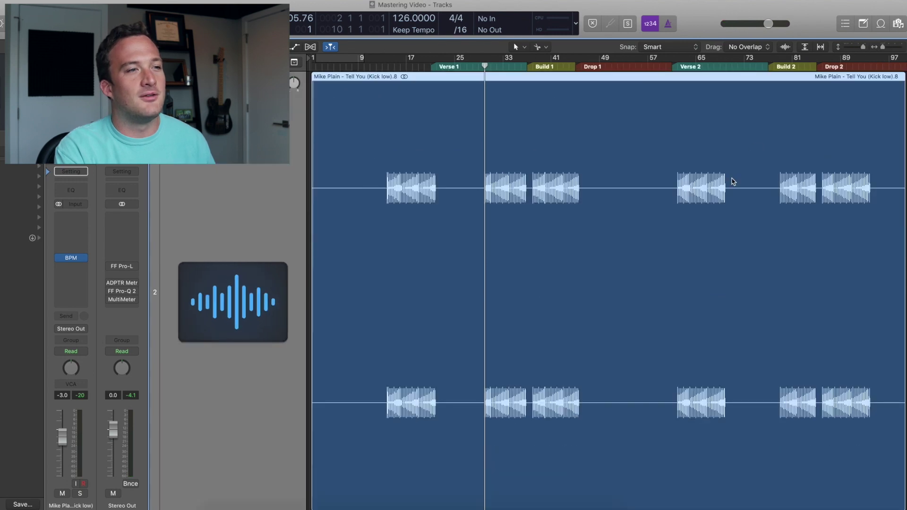
{"action": "scroll", "coordinate": [733, 181], "scroll_direction": "up", "scroll_amount": 10}
{"action": "scroll", "coordinate": [733, 181], "scroll_direction": "down", "scroll_amount": 10}
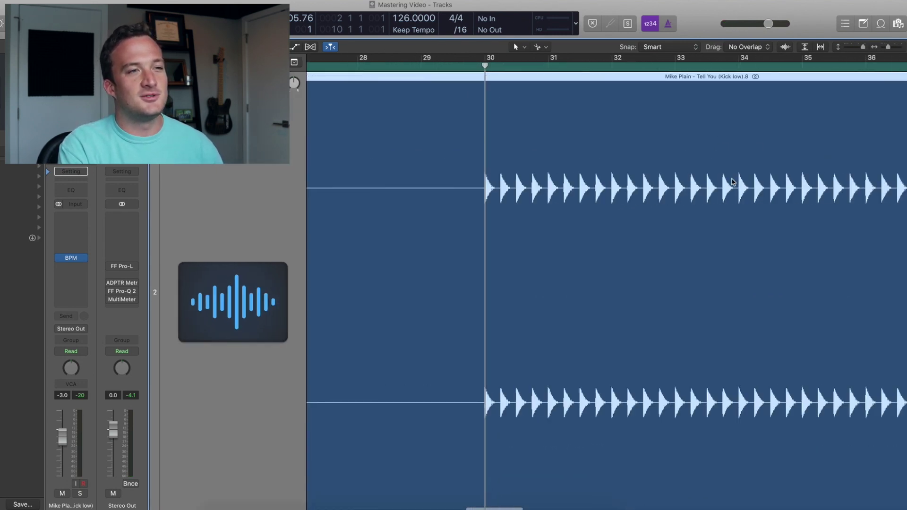
{"action": "scroll", "coordinate": [640, 429], "scroll_direction": "down", "scroll_amount": 5}
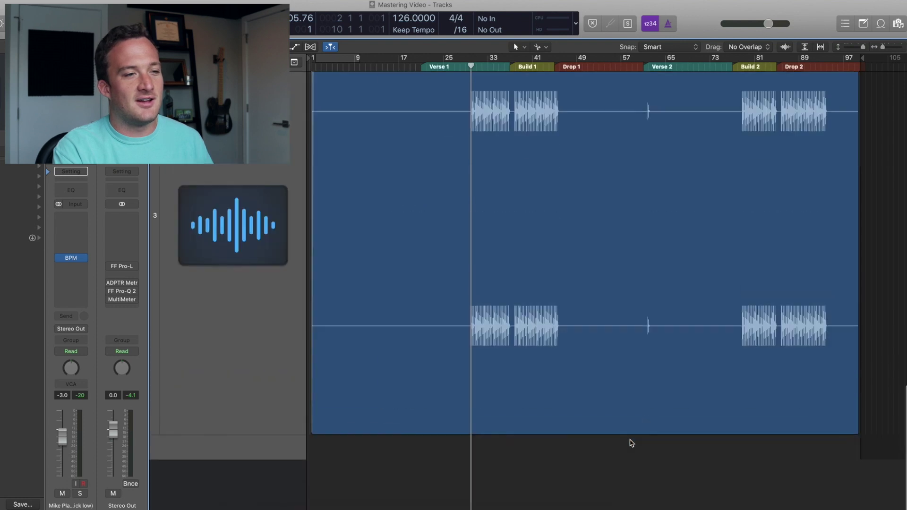
{"action": "scroll", "coordinate": [522, 496], "scroll_direction": "up", "scroll_amount": 1}
{"action": "key", "text": "z"}
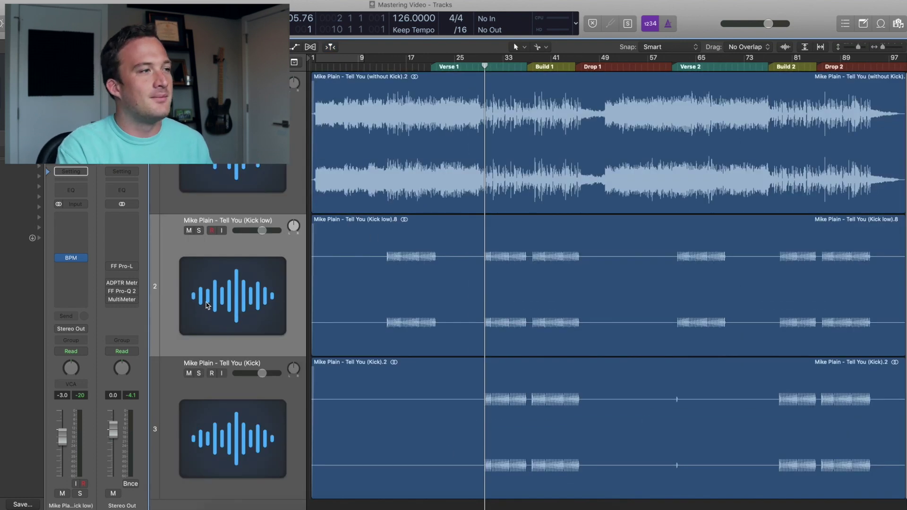
- Remove the BPM Counter from the Kick low track
{"action": "left_click", "coordinate": [83, 258]}
{"action": "left_click", "coordinate": [85, 277]}
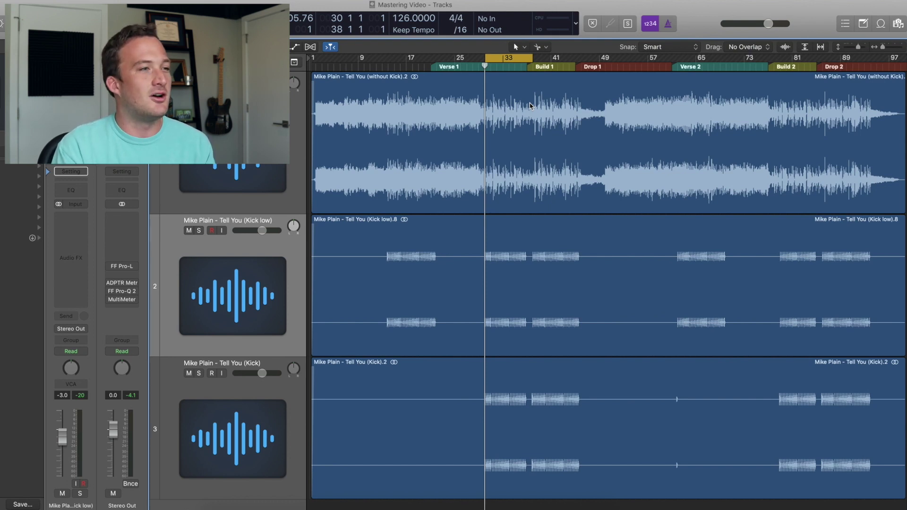
- Open FF Pro-L and MultiMeter on the Stereo Out and place the meter beside the limiter
{"action": "left_click", "coordinate": [121, 267]}
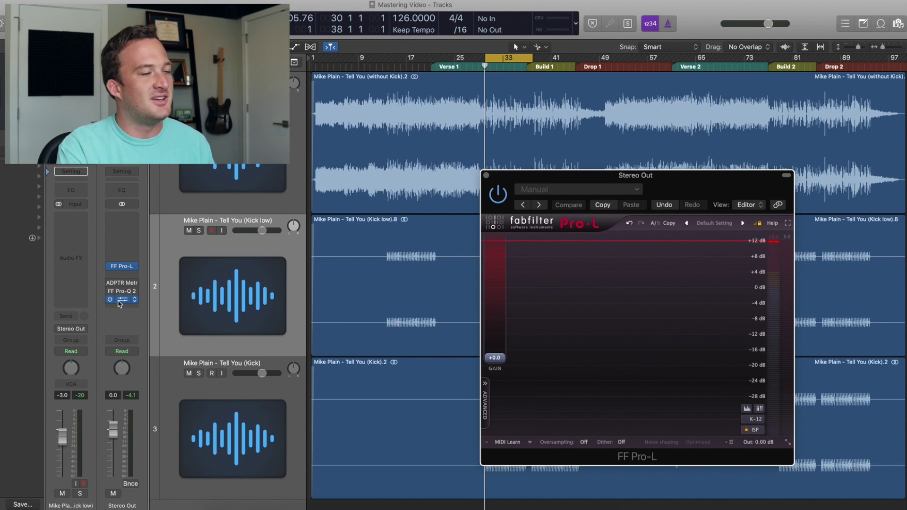
{"action": "left_click", "coordinate": [121, 300]}
{"action": "left_click_drag", "start_coordinate": [11, 19], "coordinate": [442, 152]}
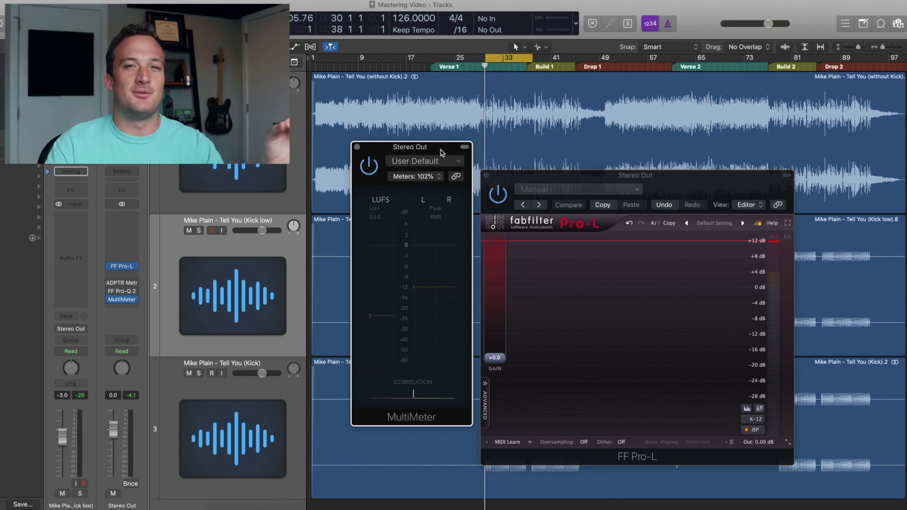
- Raise the FF Pro-L gain to about +9.6 dB during playback while watching the loudness, then close both plug-in windows
{"action": "key", "text": "space"}
{"action": "left_click_drag", "start_coordinate": [497, 359], "coordinate": [486, 299]}
{"action": "key", "text": "space"}
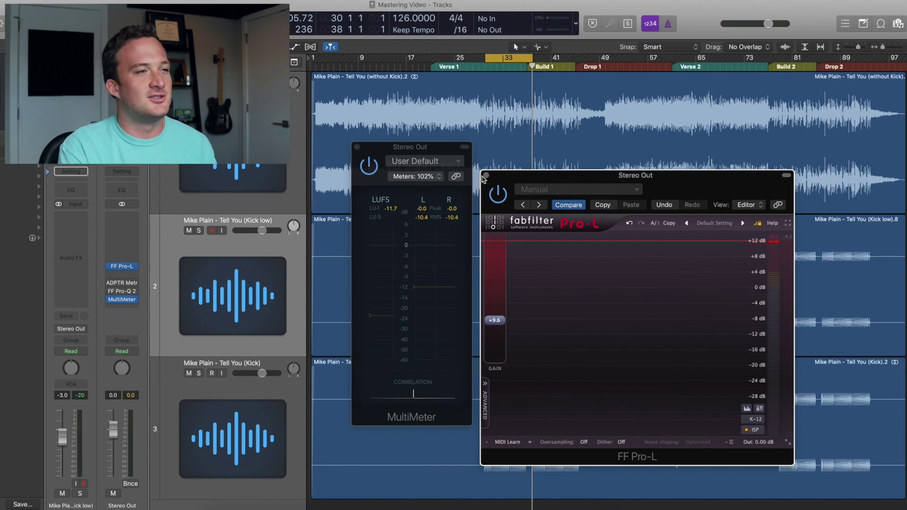
{"action": "left_click", "coordinate": [486, 175]}
{"action": "left_click", "coordinate": [358, 147]}
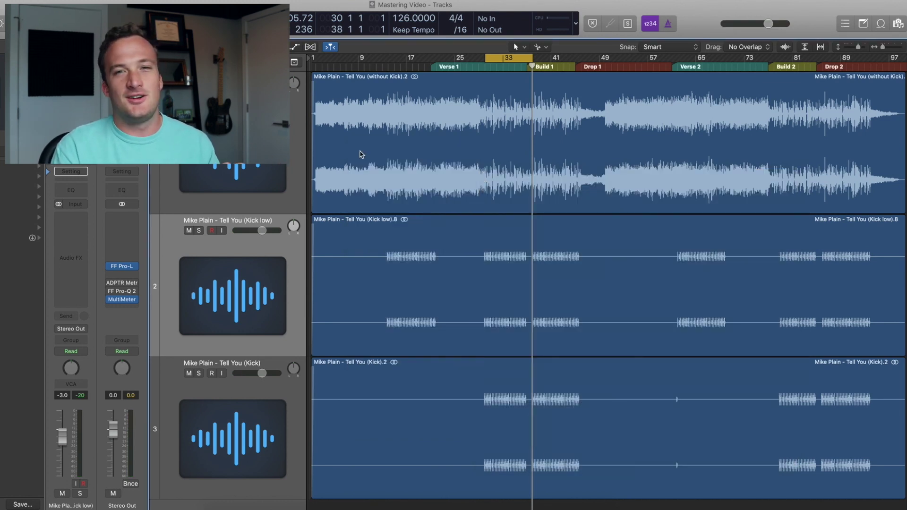
- Insert the Waves TransX Multi plug-in in stereo on the without Kick track and bring its window into view
{"action": "left_click", "coordinate": [365, 156]}
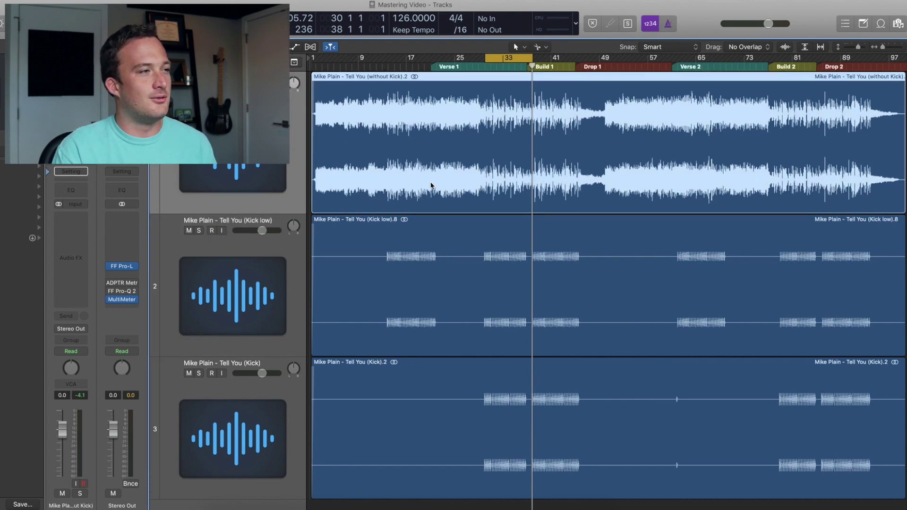
{"action": "left_click", "coordinate": [81, 246]}
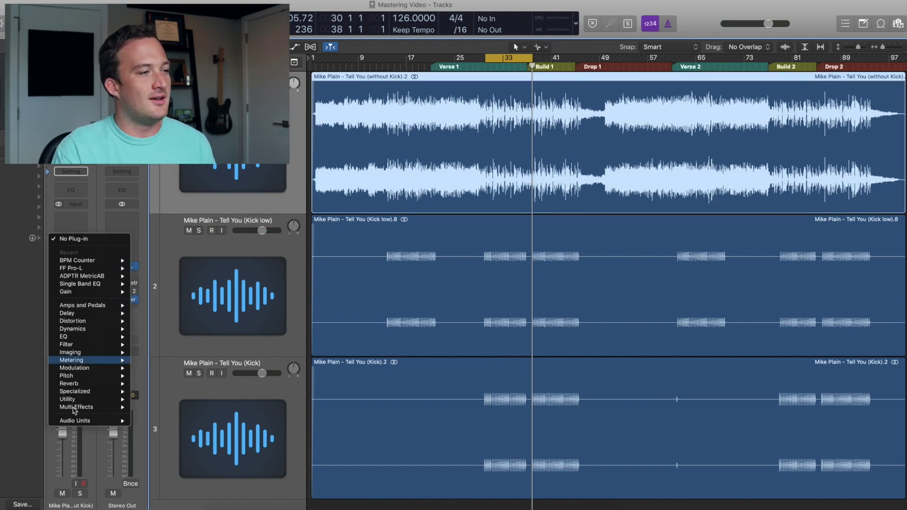
{"action": "mouse_move", "coordinate": [85, 420]}
{"action": "mouse_move", "coordinate": [170, 294]}
{"action": "mouse_move", "coordinate": [244, 295]}
{"action": "mouse_move", "coordinate": [320, 351]}
{"action": "left_click", "coordinate": [381, 349]}
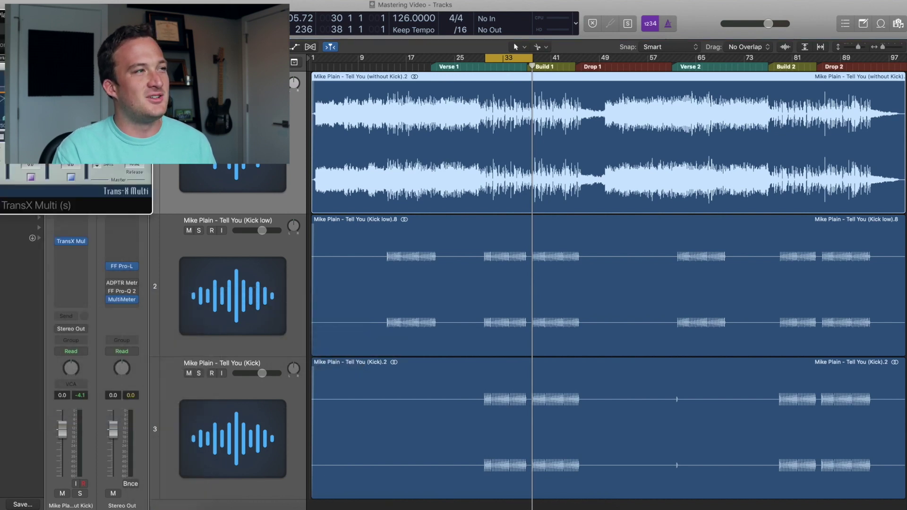
{"action": "left_click_drag", "start_coordinate": [594, 166], "coordinate": [675, 192]}
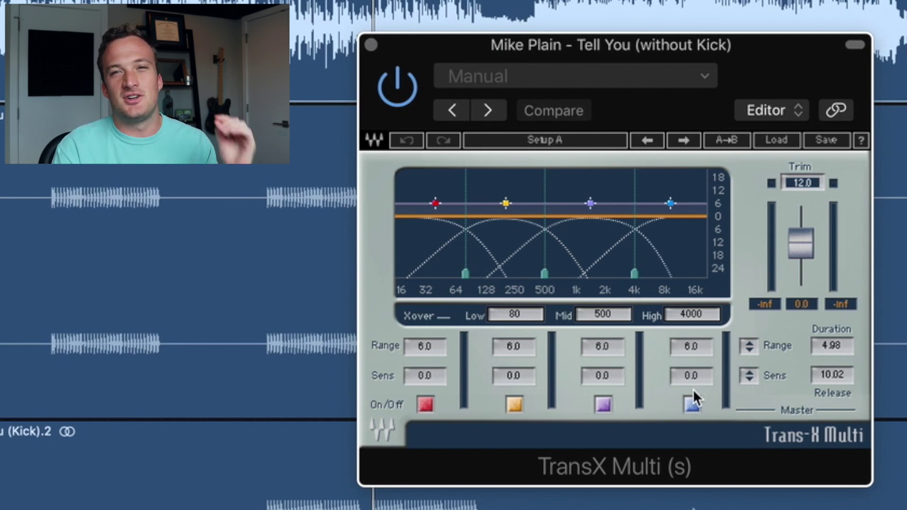
- Set the TransX Multi master sensitivity so all four bands read 10.0 while auditioning the section
{"action": "key", "text": "space"}
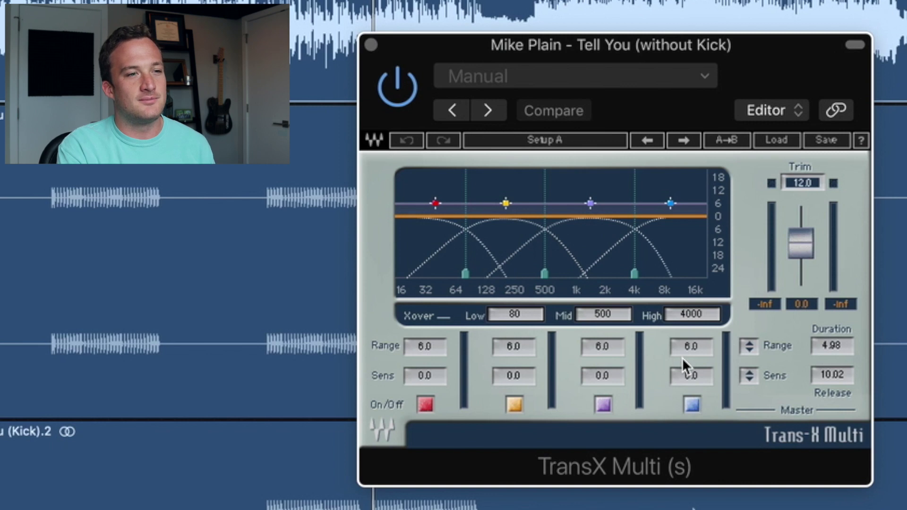
{"action": "left_click_drag", "start_coordinate": [750, 375], "coordinate": [749, 382]}
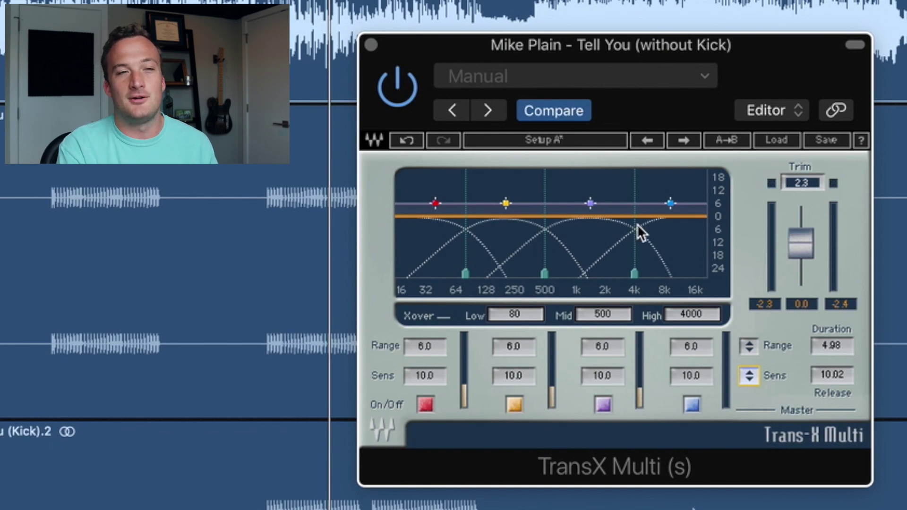
{"action": "key", "text": "space"}
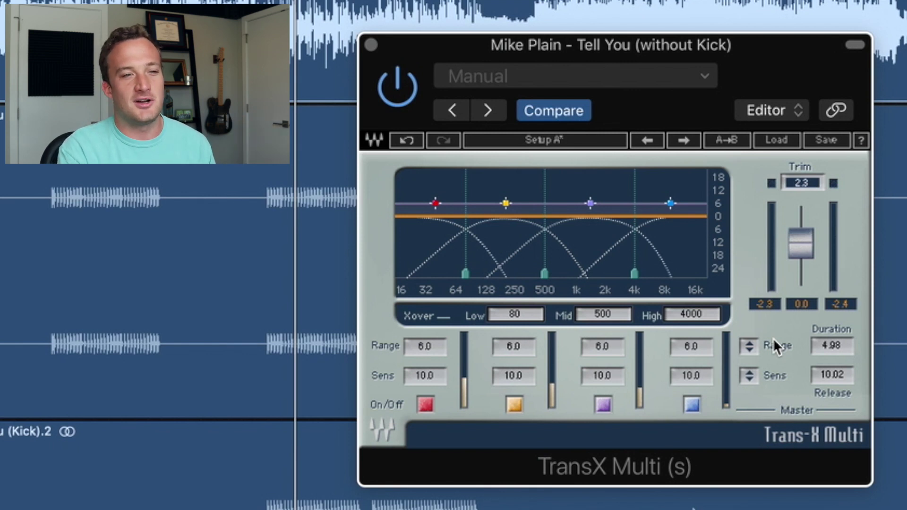
- Set the TransX Multi master range so all bands read 6.5, and compare the sound with the plug-in bypassed and active
{"action": "left_click_drag", "start_coordinate": [750, 347], "coordinate": [750, 308]}
{"action": "left_click_drag", "start_coordinate": [751, 349], "coordinate": [750, 403]}
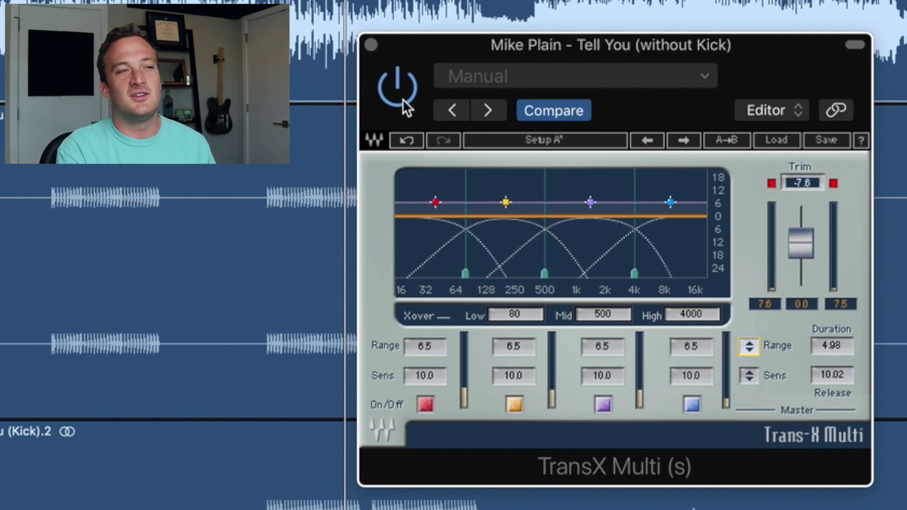
{"action": "left_click", "coordinate": [390, 90]}
{"action": "left_click", "coordinate": [391, 90]}
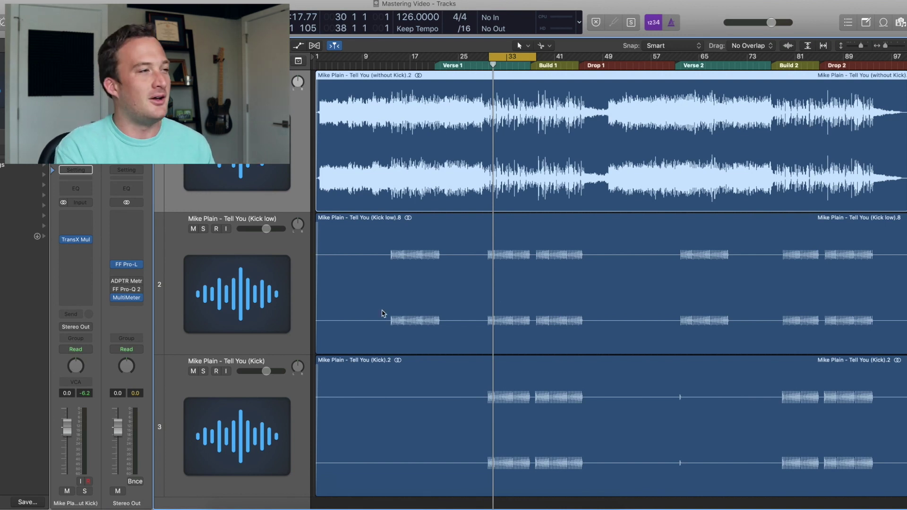
- Insert oeksound soothe before TransX Multi on the without Kick track and bring its window into view
{"action": "left_click", "coordinate": [73, 228]}
{"action": "mouse_move", "coordinate": [99, 394]}
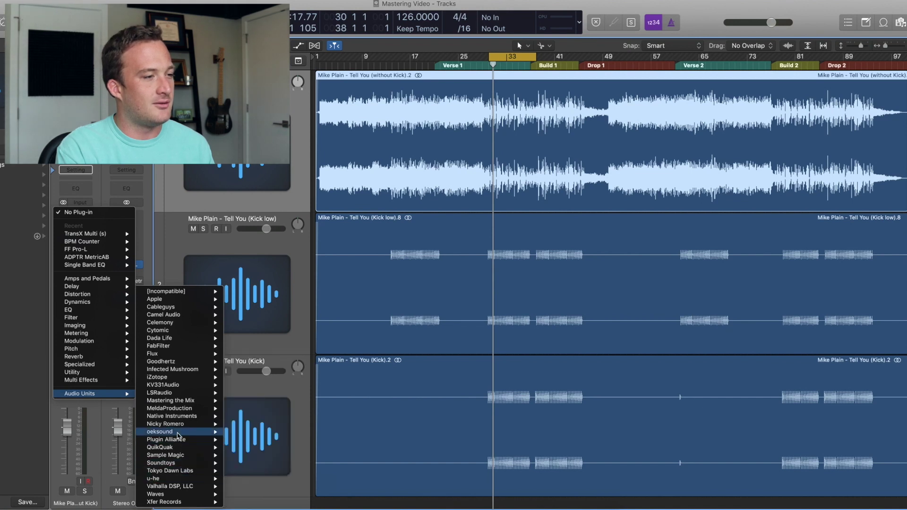
{"action": "mouse_move", "coordinate": [179, 432]}
{"action": "mouse_move", "coordinate": [250, 432]}
{"action": "left_click", "coordinate": [284, 432]}
{"action": "left_click_drag", "start_coordinate": [218, 23], "coordinate": [563, 104]}
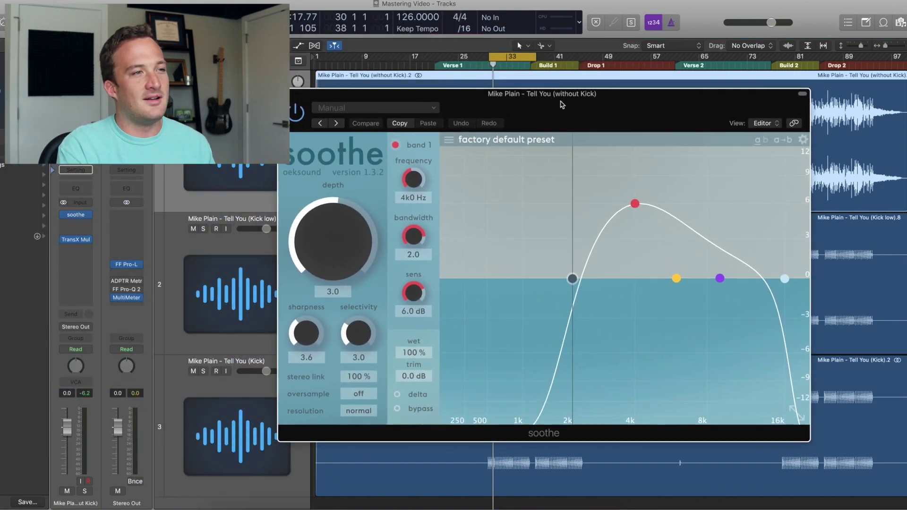
- Load soothe's "Ear Friendly Top on Master" preset from Henkka's Presets and lower the band 2 sens to -0.5 dB
{"action": "left_click", "coordinate": [451, 141]}
{"action": "left_click", "coordinate": [475, 275]}
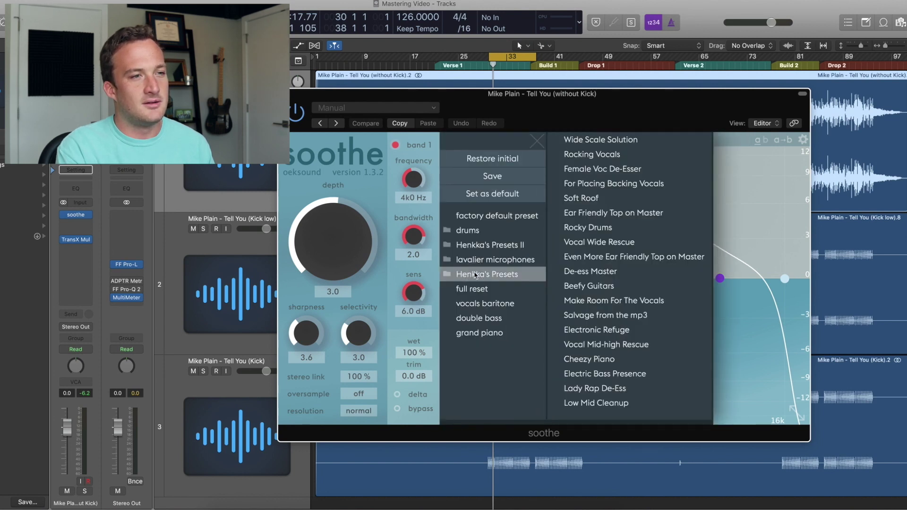
{"action": "left_click", "coordinate": [586, 214]}
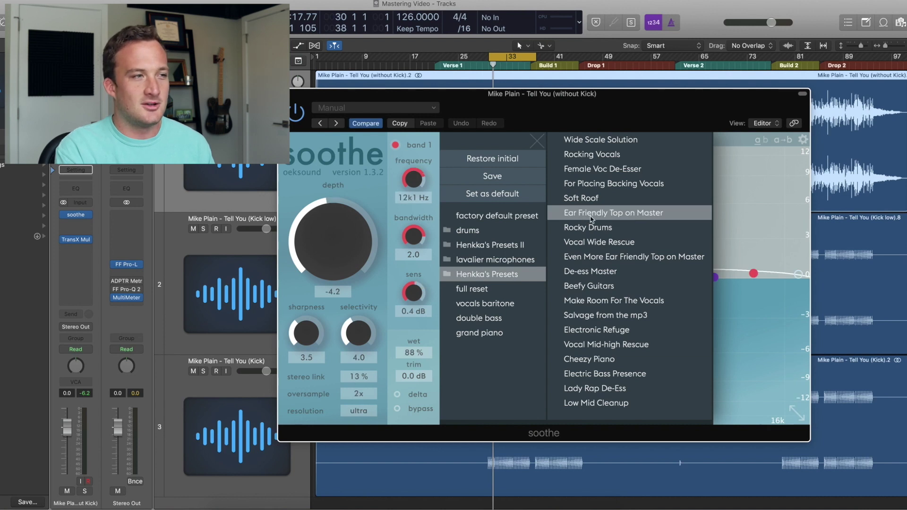
{"action": "left_click", "coordinate": [537, 142]}
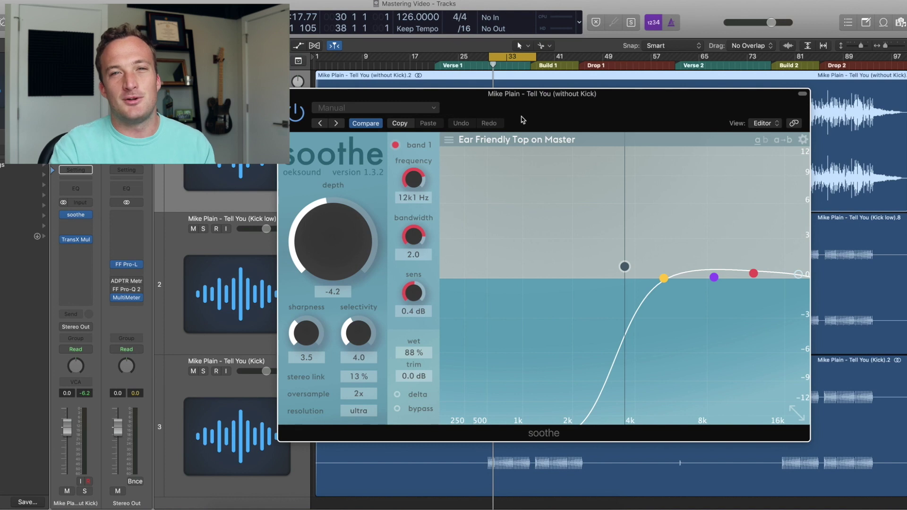
{"action": "left_click_drag", "start_coordinate": [522, 120], "coordinate": [602, 119]}
{"action": "left_click_drag", "start_coordinate": [743, 278], "coordinate": [741, 286]}
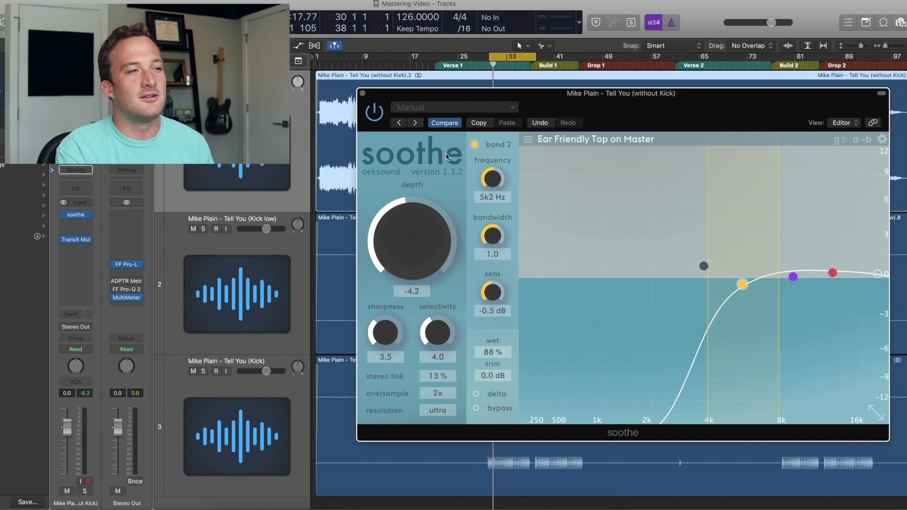
- Set soothe's depth to 31.0 and sharpness to 6.9 while playing the cycled section
{"action": "key", "text": "space"}
{"action": "left_click_drag", "start_coordinate": [397, 237], "coordinate": [401, 197]}
{"action": "left_click_drag", "start_coordinate": [386, 332], "coordinate": [391, 288]}
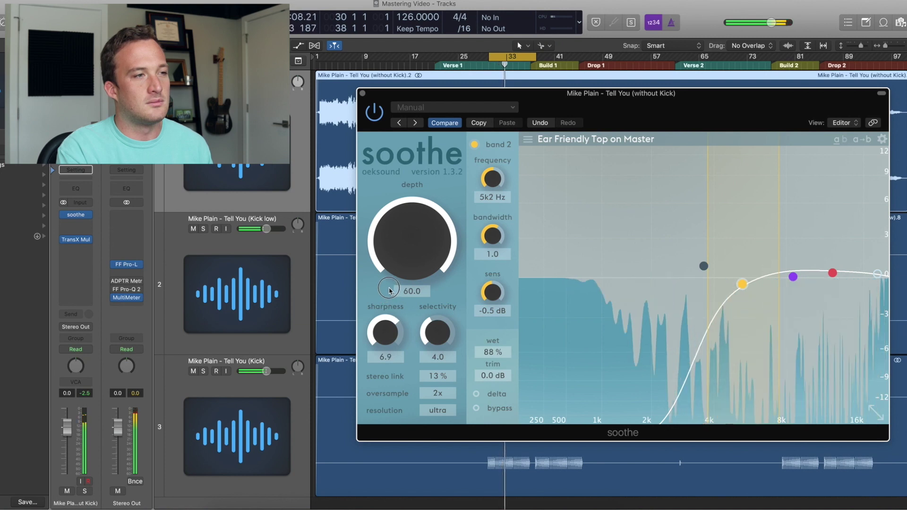
{"action": "left_click_drag", "start_coordinate": [408, 221], "coordinate": [407, 257]}
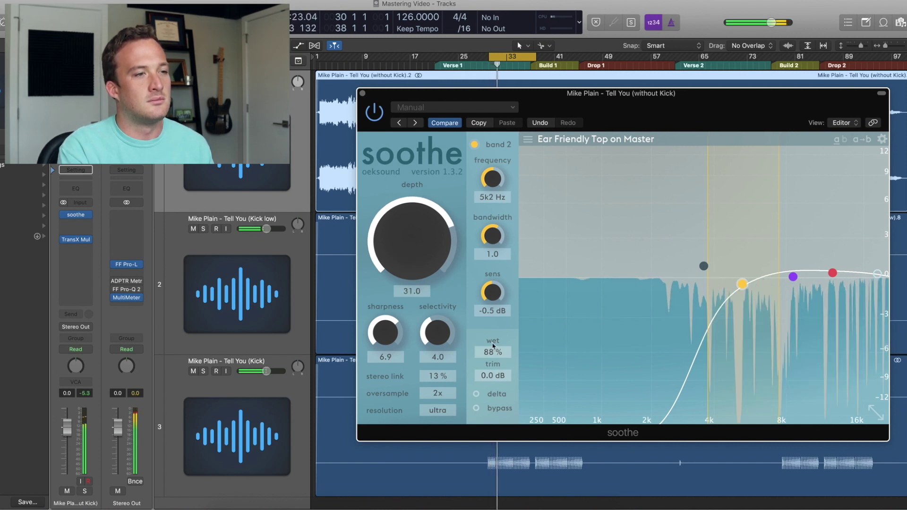
{"action": "key", "text": "space"}
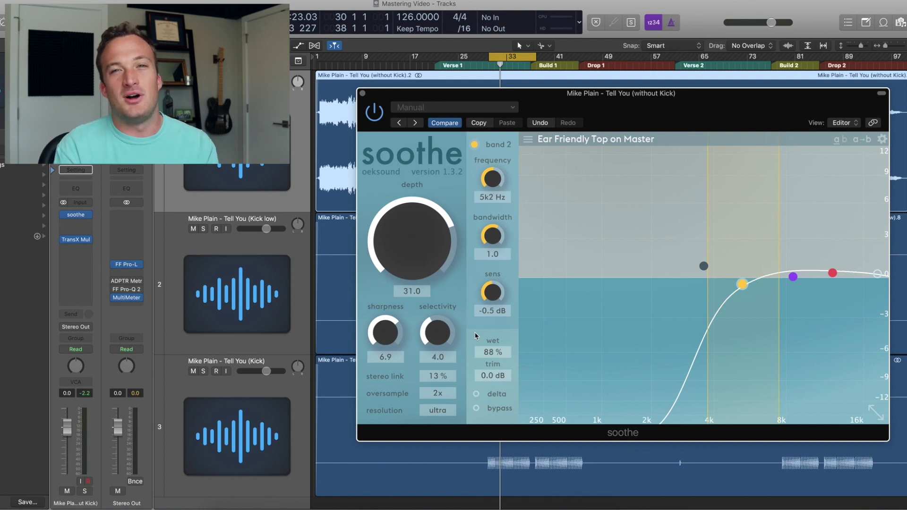
{"action": "key", "text": "space"}
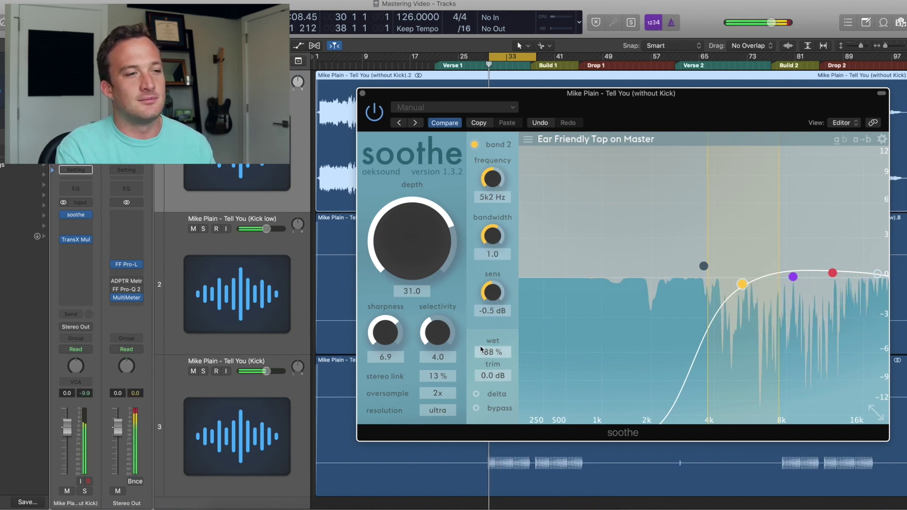
- Compare the processed and dry sound during playback by lowering soothe's wet amount to 0 % and raising it again
{"action": "left_click_drag", "start_coordinate": [486, 349], "coordinate": [495, 508]}
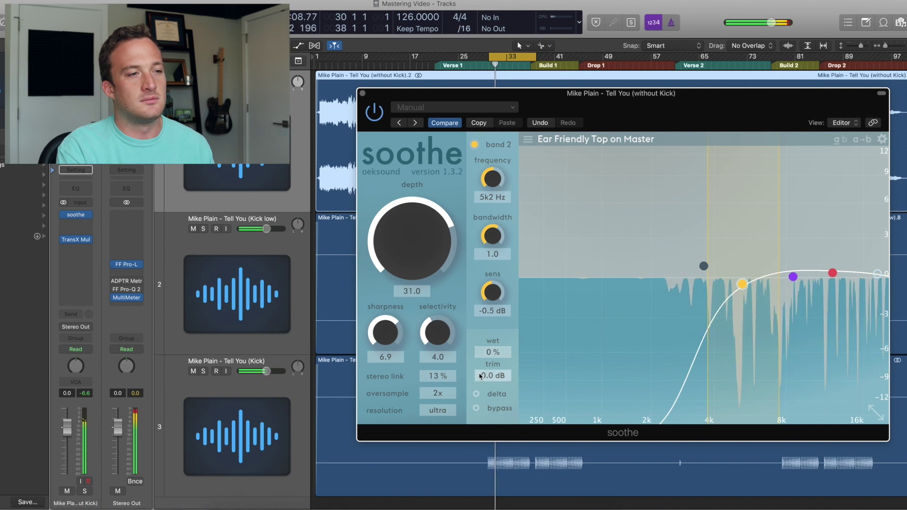
{"action": "double_click", "coordinate": [494, 350]}
{"action": "left_click_drag", "start_coordinate": [500, 352], "coordinate": [500, 272]}
{"action": "key", "text": "space"}
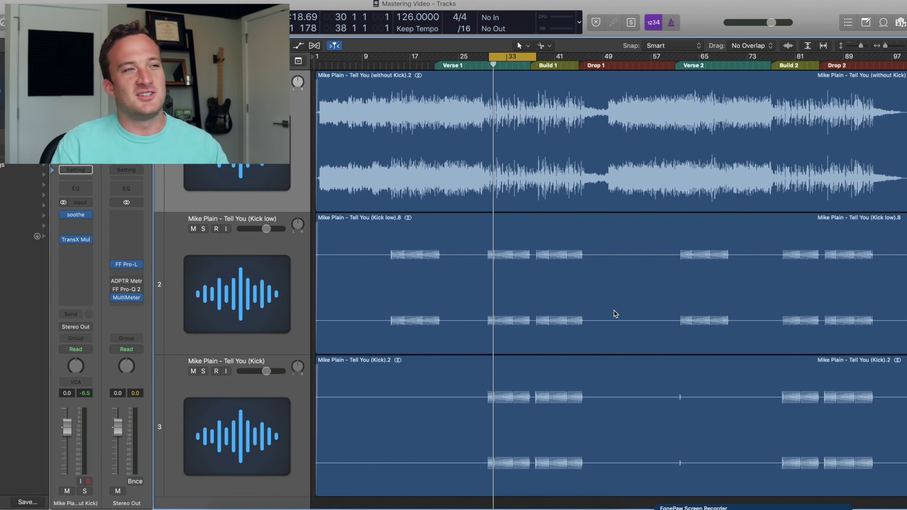
{"action": "key", "text": "space"}
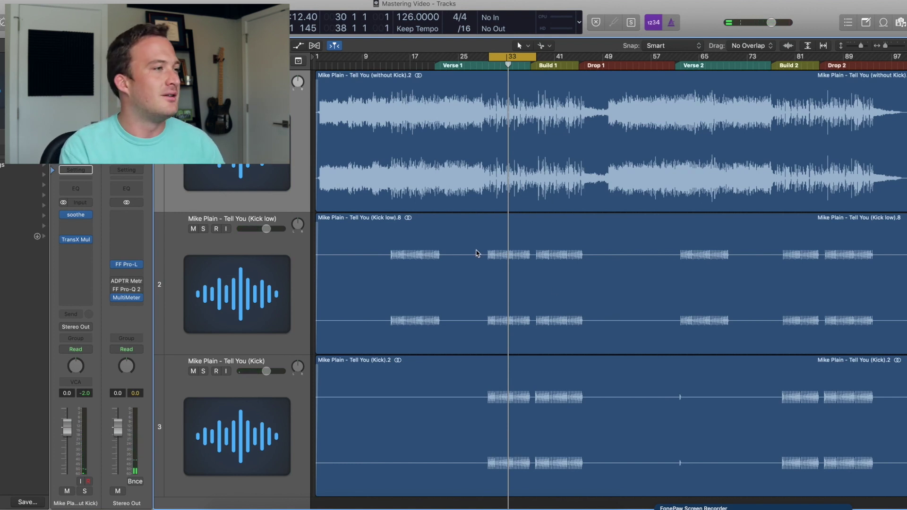
- Insert a stereo FF Pro-Q 3 directly after TransX Multi on the without Kick track and bring its window into view
{"action": "left_click", "coordinate": [73, 254]}
{"action": "mouse_move", "coordinate": [83, 283]}
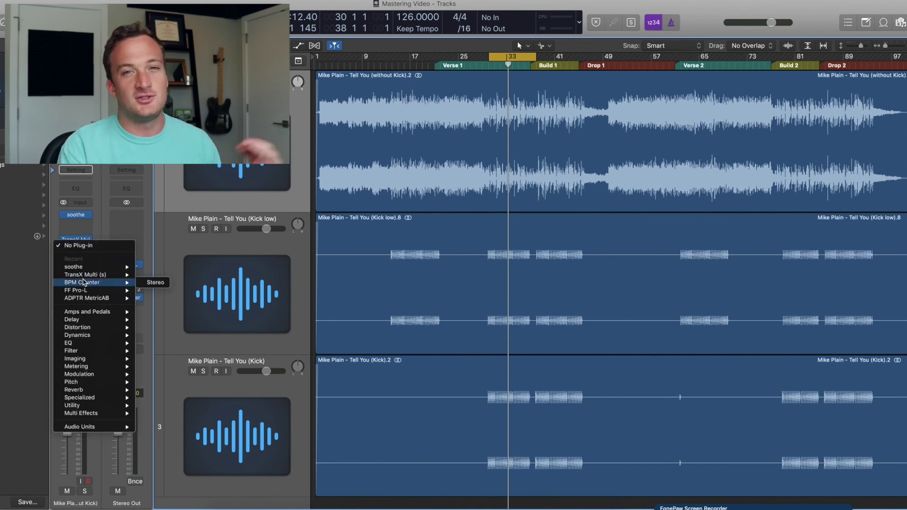
{"action": "mouse_move", "coordinate": [85, 427]}
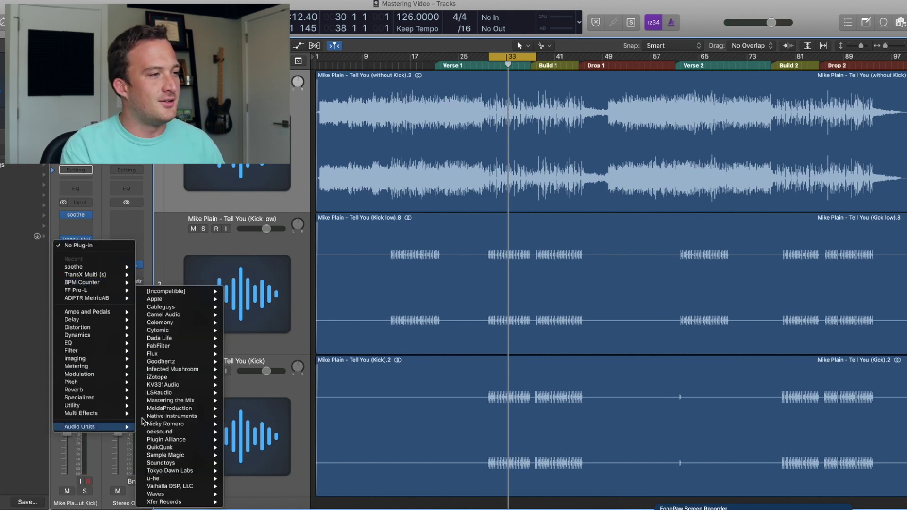
{"action": "mouse_move", "coordinate": [160, 345]}
{"action": "mouse_move", "coordinate": [265, 393]}
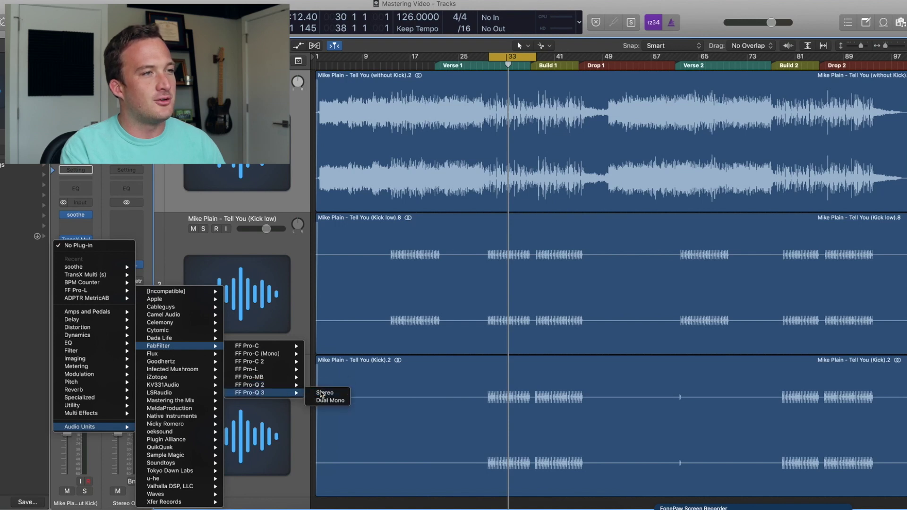
{"action": "left_click", "coordinate": [320, 393]}
{"action": "left_click_drag", "start_coordinate": [128, 32], "coordinate": [597, 125]}
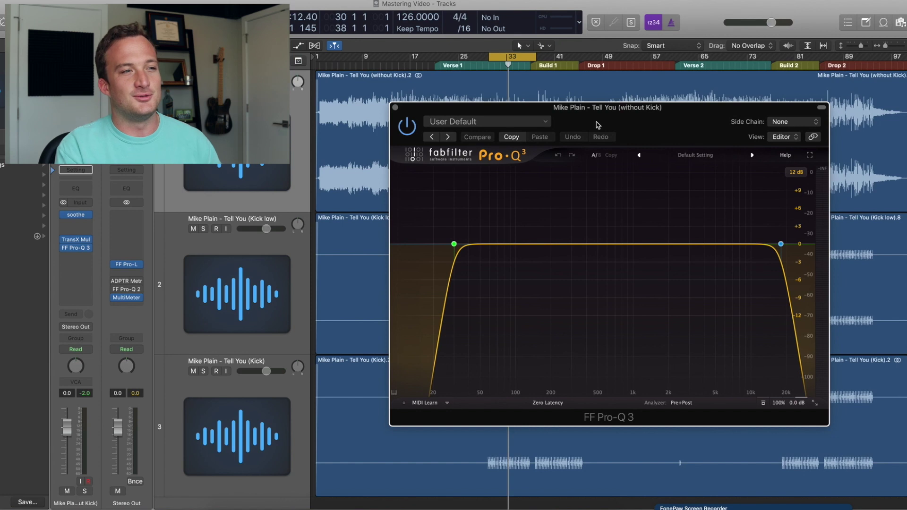
- During playback, add a bell band with a 36 dB/oct slope that cuts about 3 dB around 55 Hz
{"action": "left_click", "coordinate": [490, 245]}
{"action": "key", "text": "space"}
{"action": "left_click_drag", "start_coordinate": [490, 244], "coordinate": [488, 262]}
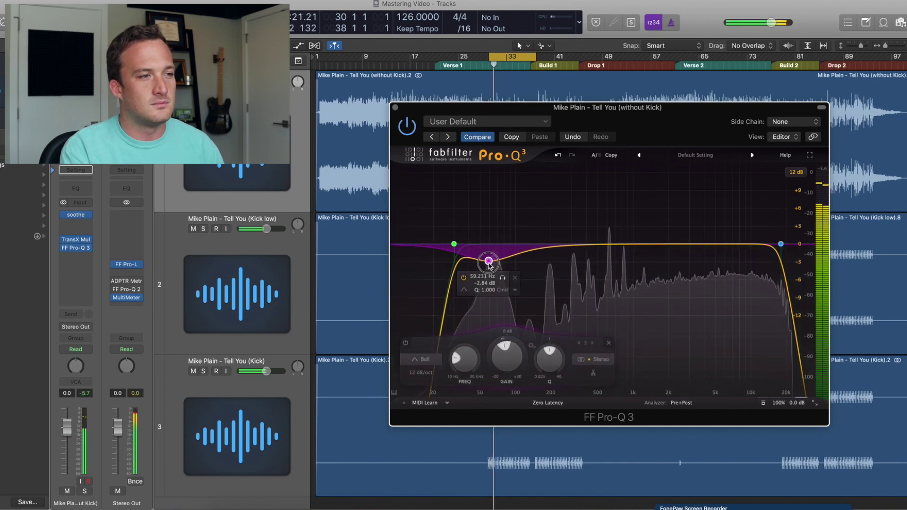
{"action": "left_click", "coordinate": [421, 373]}
{"action": "left_click", "coordinate": [427, 403]}
{"action": "mouse_move", "coordinate": [489, 263]}
{"action": "left_mouse_down"}
{"action": "mouse_move", "coordinate": [488, 243]}
{"action": "mouse_move", "coordinate": [487, 262]}
{"action": "left_mouse_up"}
{"action": "mouse_move", "coordinate": [505, 358]}
{"action": "left_mouse_down"}
{"action": "mouse_move", "coordinate": [517, 426]}
{"action": "mouse_move", "coordinate": [508, 359]}
{"action": "left_mouse_up"}
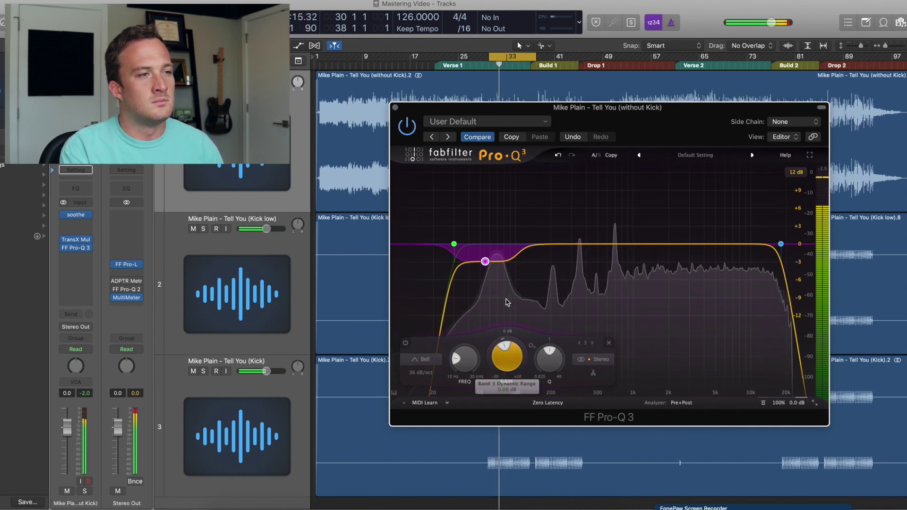
{"action": "mouse_move", "coordinate": [496, 277]}
{"action": "key", "text": "space"}
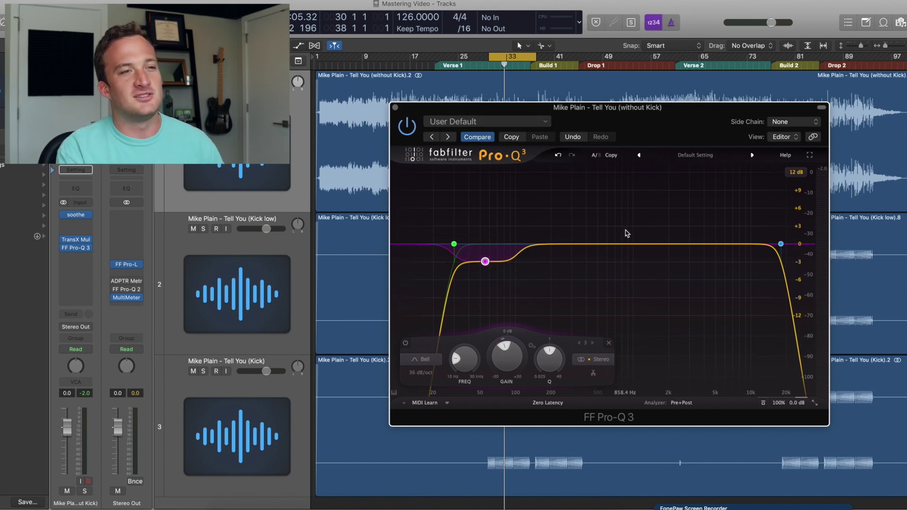
- Add a bell boost of about 2.44 dB at 2565 Hz, compare it bypassed and active, and close the EQ window
{"action": "key", "text": "space"}
{"action": "left_click_drag", "start_coordinate": [654, 243], "coordinate": [682, 230]}
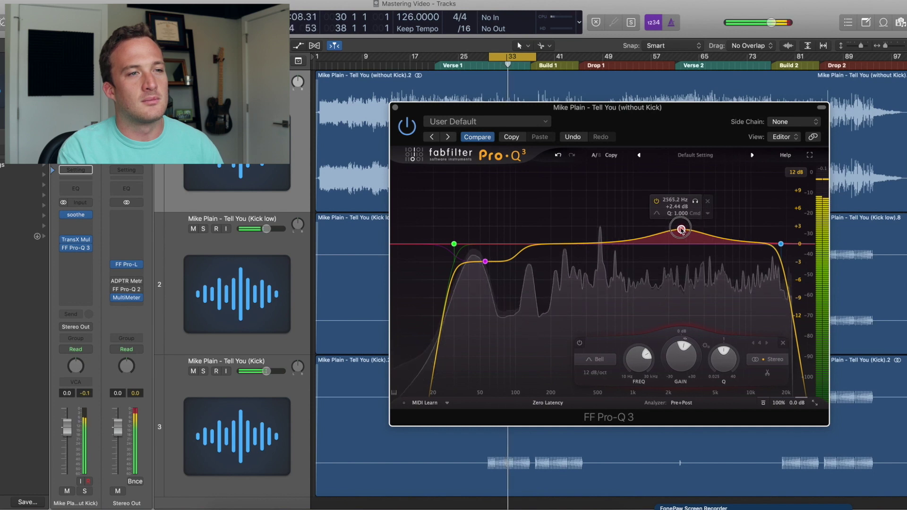
{"action": "left_click", "coordinate": [580, 344]}
{"action": "left_click", "coordinate": [580, 344]}
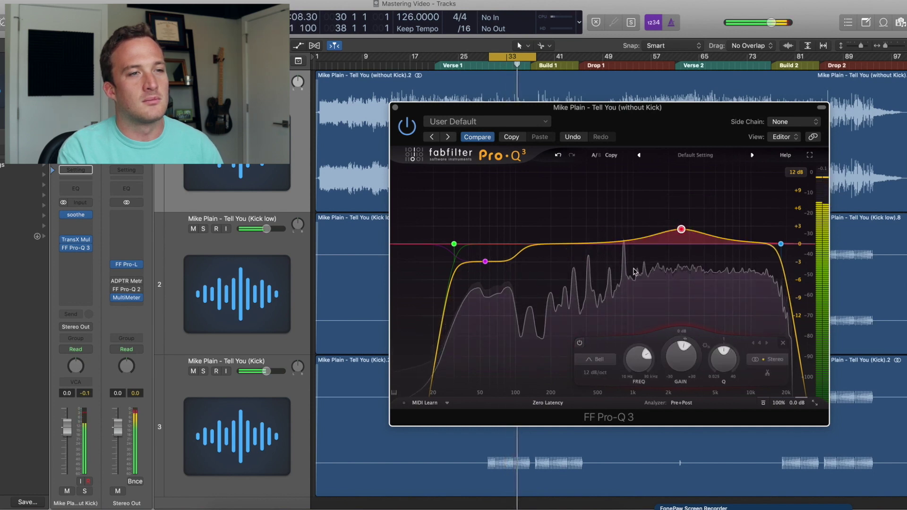
{"action": "left_click_drag", "start_coordinate": [635, 271], "coordinate": [635, 270]}
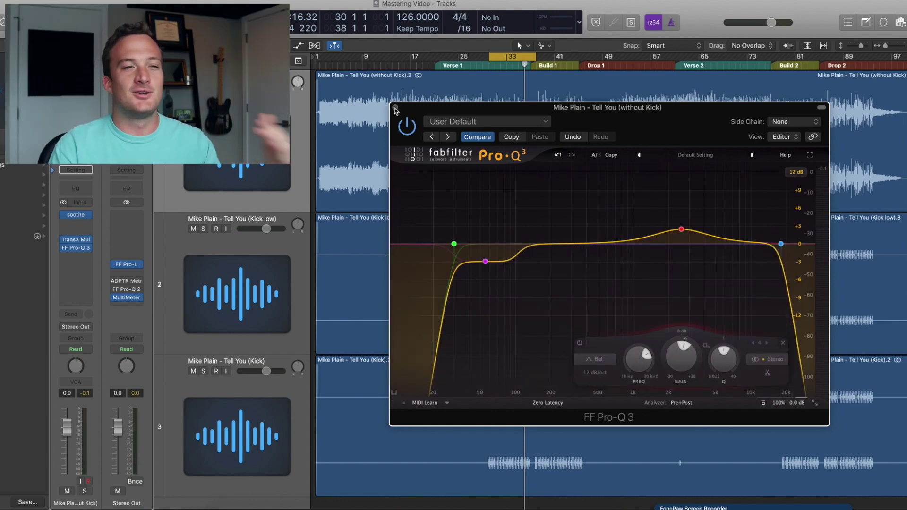
{"action": "left_click", "coordinate": [396, 109]}
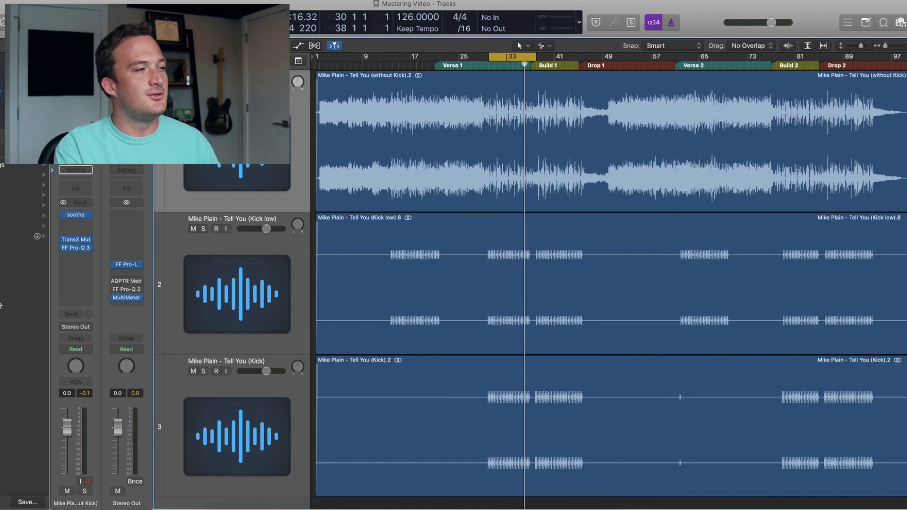
- Insert FF Pro-MB below FF Pro-Q 3 and create a high band with its low crossover at about 4239 Hz
{"action": "left_click", "coordinate": [70, 272]}
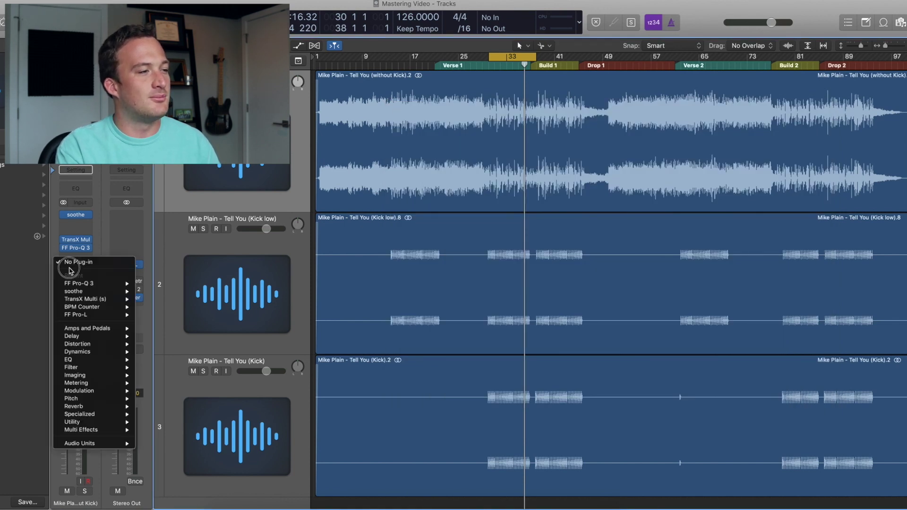
{"action": "mouse_move", "coordinate": [106, 443]}
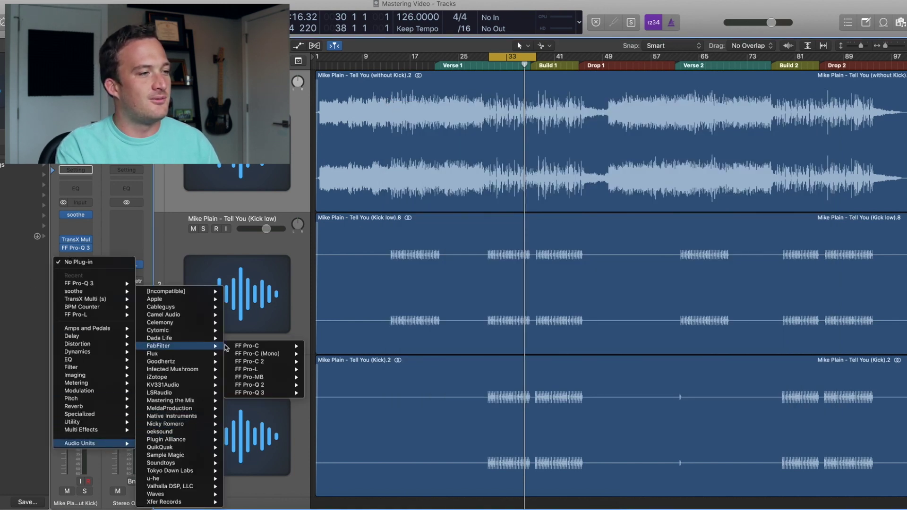
{"action": "left_click", "coordinate": [259, 249]}
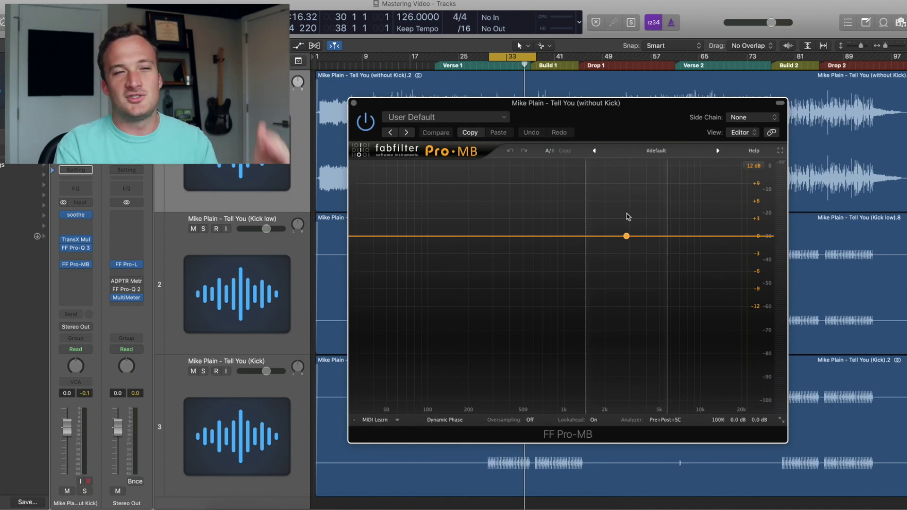
{"action": "left_click", "coordinate": [746, 236]}
{"action": "left_click_drag", "start_coordinate": [719, 240], "coordinate": [644, 253]}
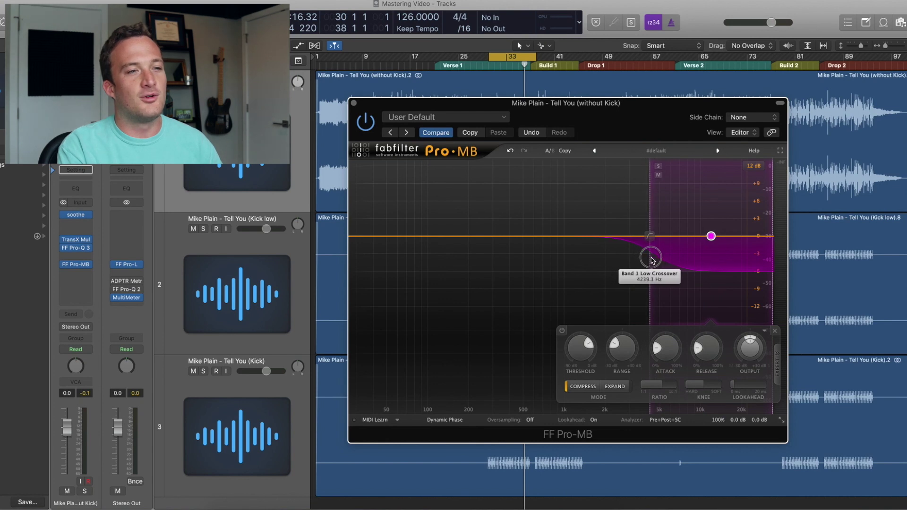
- Lower the high band's threshold and set its range to -3 dB while playing the cycled section
{"action": "left_click_drag", "start_coordinate": [581, 352], "coordinate": [608, 367]}
{"action": "key", "text": "space"}
{"action": "double_click", "coordinate": [614, 358]}
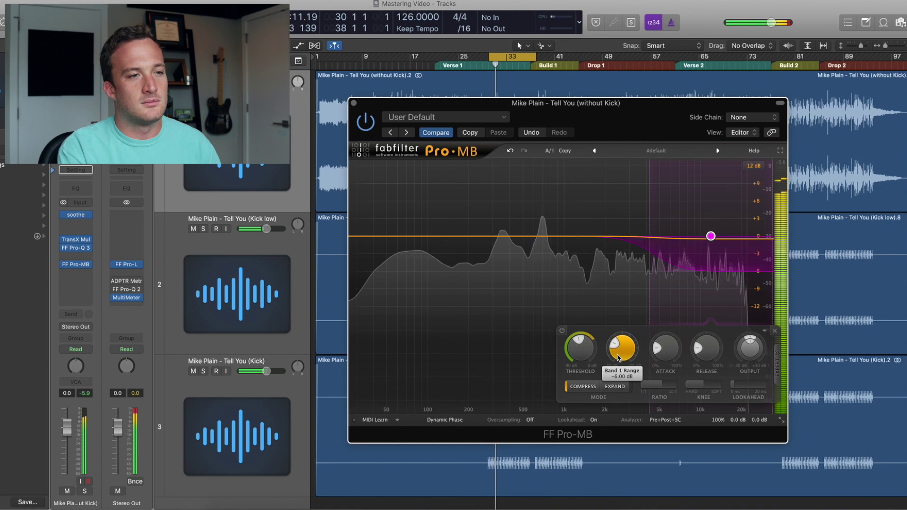
{"action": "type", "text": "-3"}
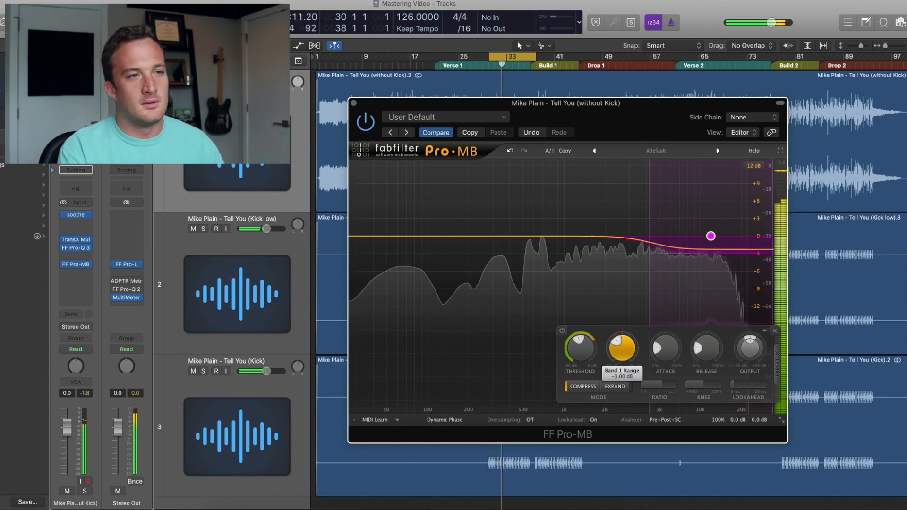
{"action": "key", "text": "Return"}
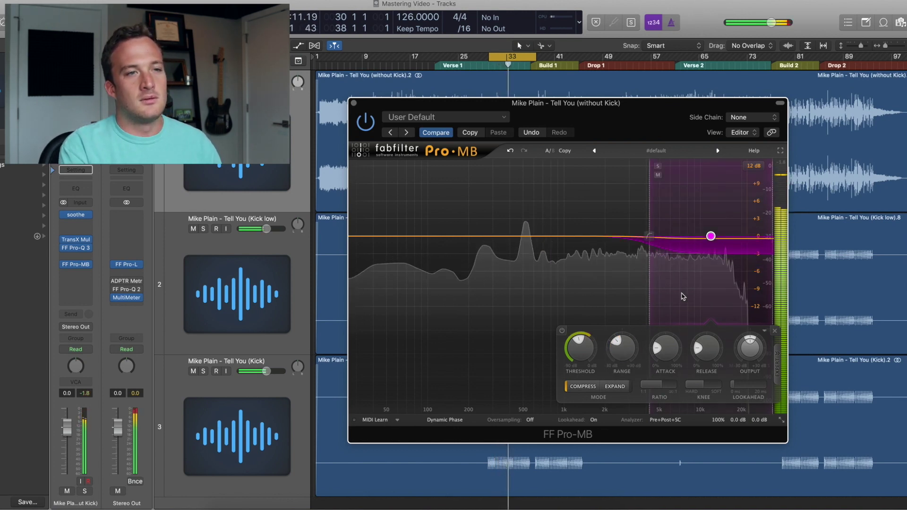
{"action": "key", "text": "space"}
- Raise the high band's output level to about +7 dB and compare the band bypassed and active during playback
{"action": "mouse_move", "coordinate": [750, 348]}
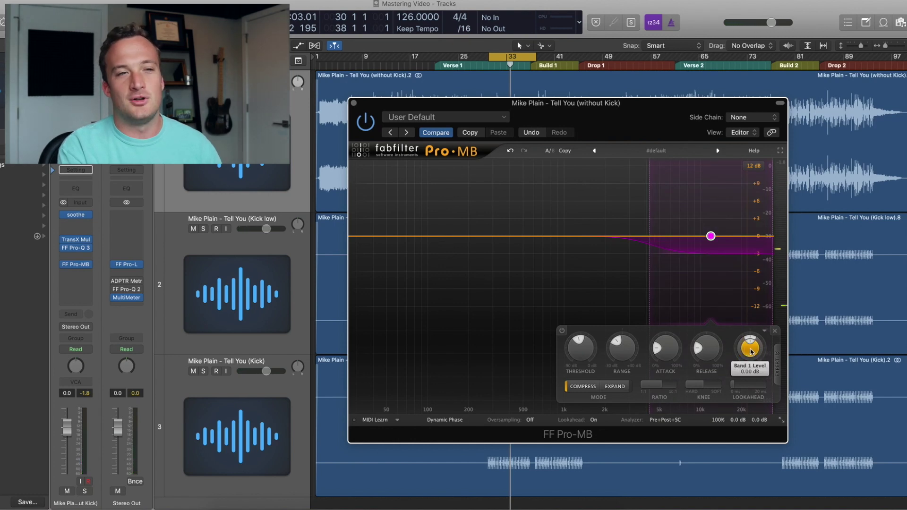
{"action": "key", "text": "space"}
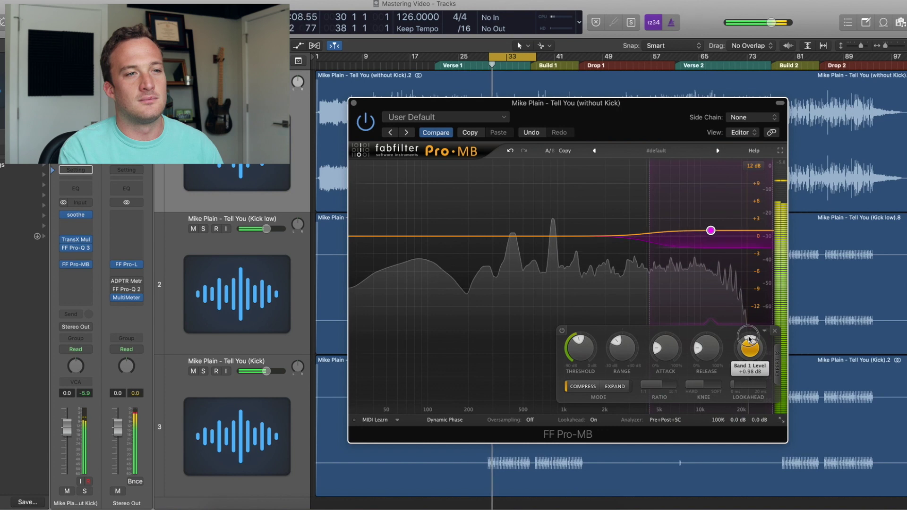
{"action": "left_click_drag", "start_coordinate": [748, 317], "coordinate": [749, 305]}
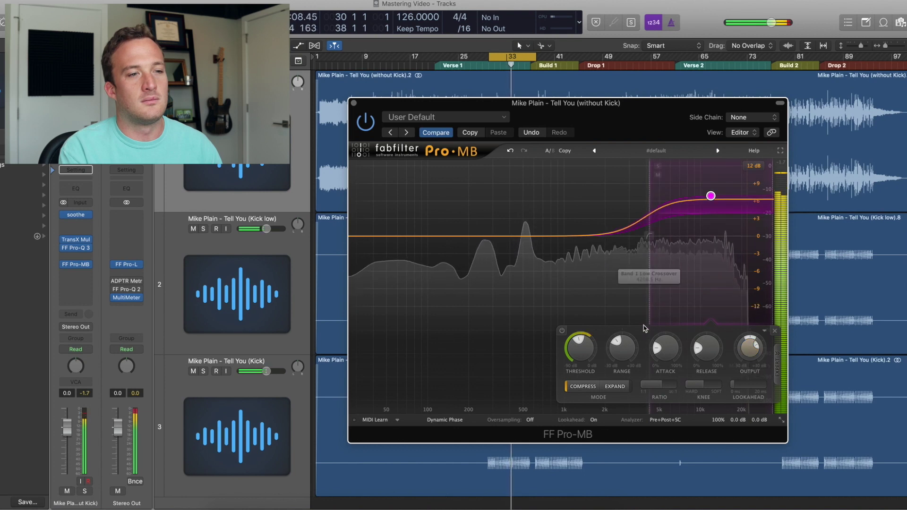
{"action": "left_click", "coordinate": [562, 331]}
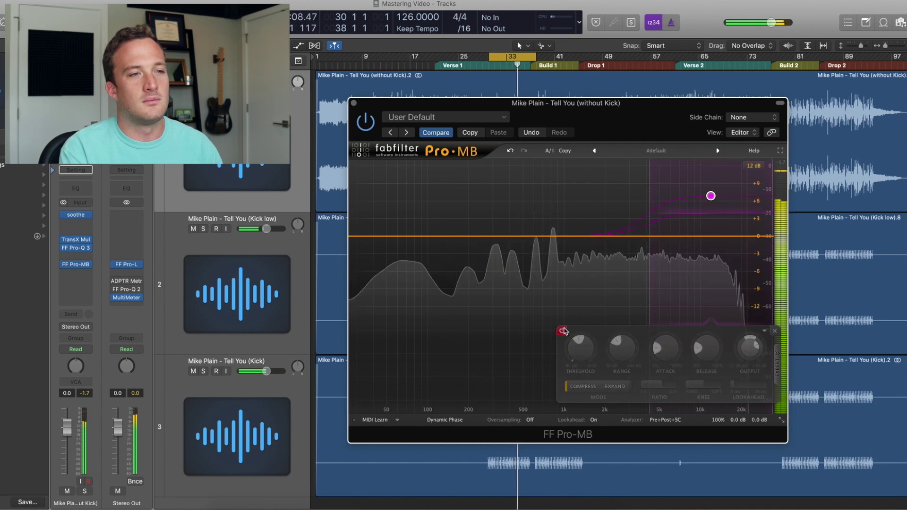
{"action": "left_click", "coordinate": [562, 331]}
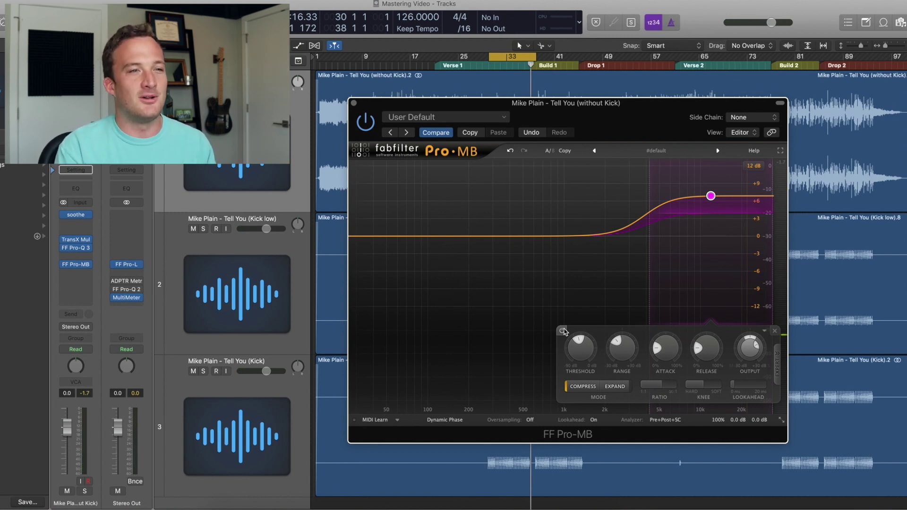
{"action": "key", "text": "space"}
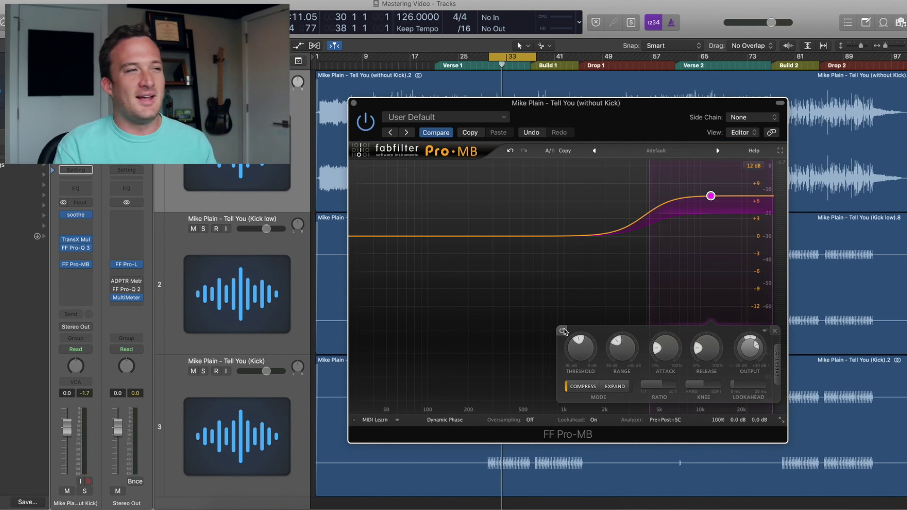
- Close Pro-MB, insert a second stereo FF Pro-Q 3 between the first one and FF Pro-MB, and bring its window into view
{"action": "left_click", "coordinate": [353, 103]}
{"action": "left_click", "coordinate": [86, 264]}
{"action": "mouse_move", "coordinate": [114, 283]}
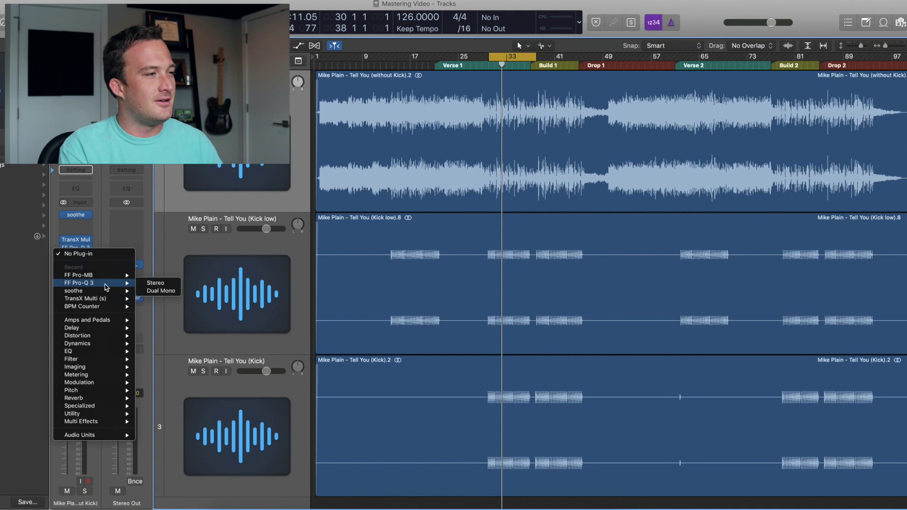
{"action": "left_click", "coordinate": [152, 283]}
{"action": "left_click_drag", "start_coordinate": [238, 21], "coordinate": [627, 111]}
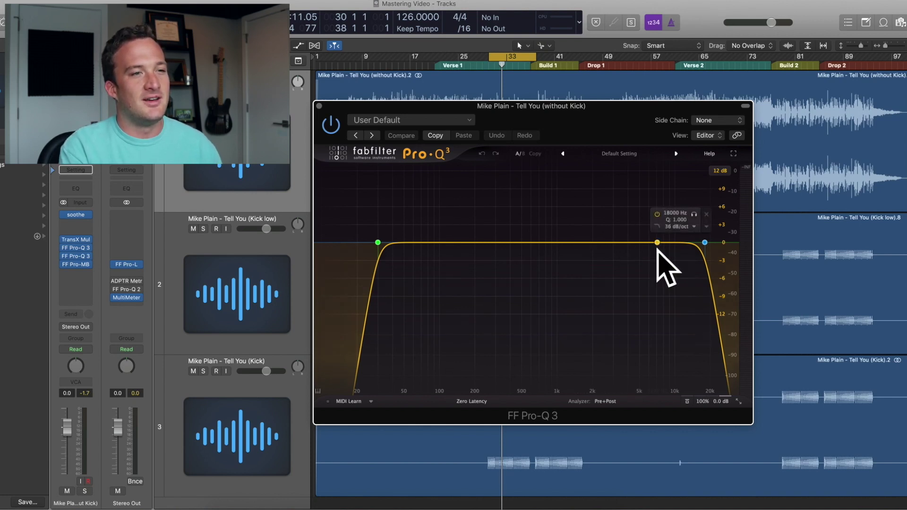
- Sweep a narrowed bell boost of 11.38 dB to about 4431 Hz with Q about 1.93, soloing the without Kick track
{"action": "key", "text": "space"}
{"action": "left_click_drag", "start_coordinate": [572, 242], "coordinate": [636, 174]}
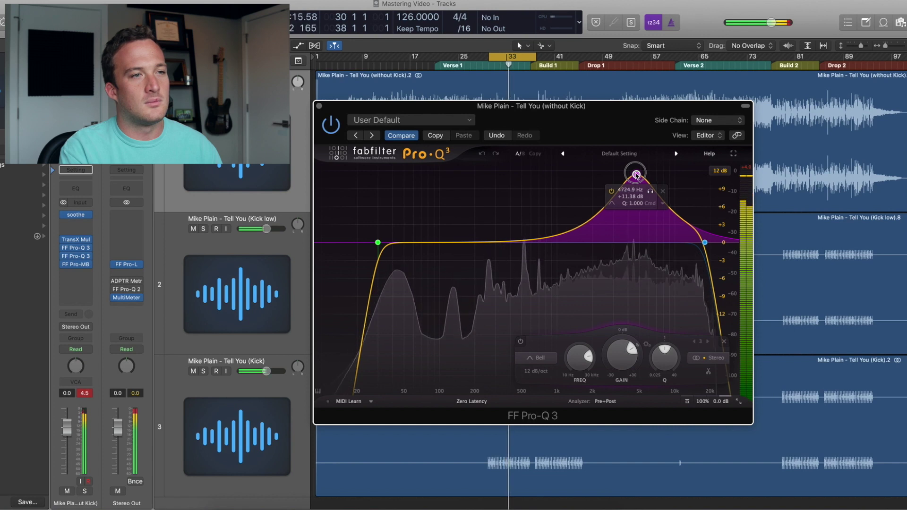
{"action": "scroll", "coordinate": [670, 350], "scroll_direction": "up", "scroll_amount": 5}
{"action": "left_click_drag", "start_coordinate": [650, 191], "coordinate": [642, 215]}
{"action": "key", "text": "s"}
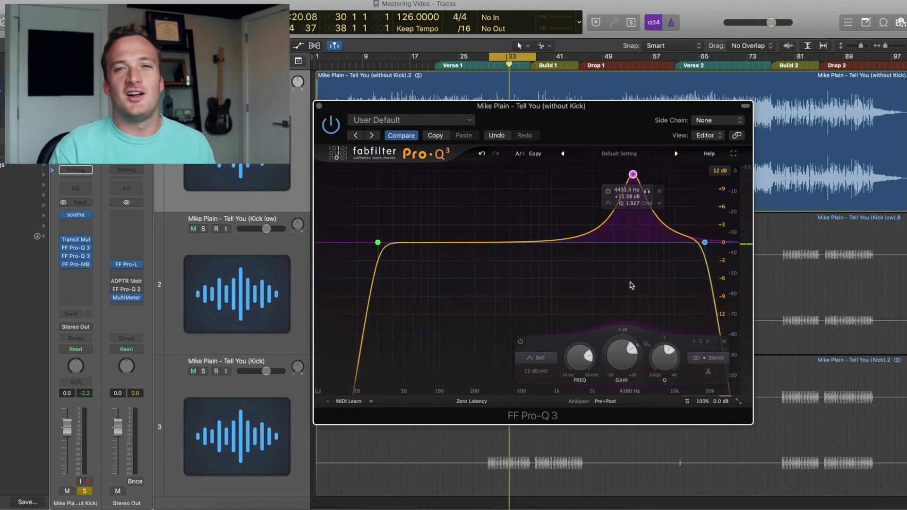
{"action": "left_click_drag", "start_coordinate": [661, 357], "coordinate": [660, 355]}
{"action": "mouse_move", "coordinate": [625, 364]}
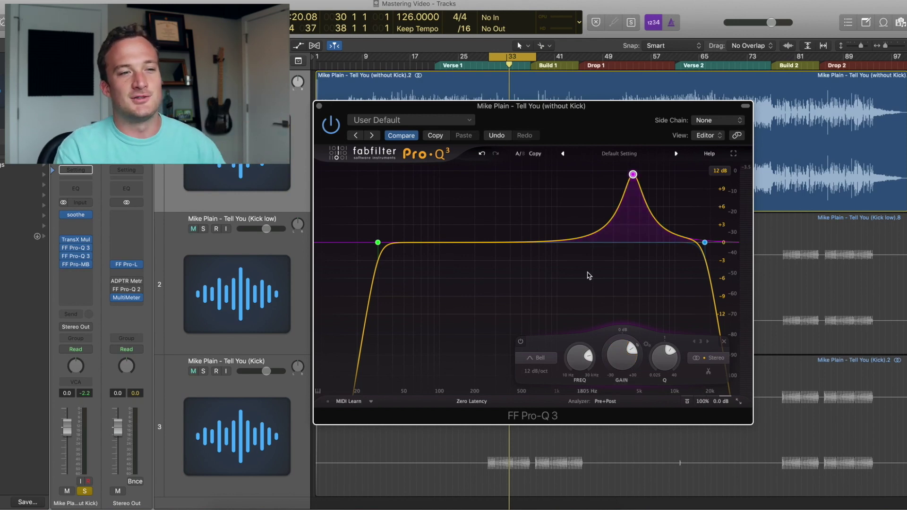
- Unsolo the track, turn the 4431 Hz bell into a cut of about 6.5 dB, and compare the band bypassed and active
{"action": "key", "text": "s"}
{"action": "key", "text": "space"}
{"action": "left_click_drag", "start_coordinate": [622, 359], "coordinate": [622, 509]}
{"action": "left_click", "coordinate": [520, 341]}
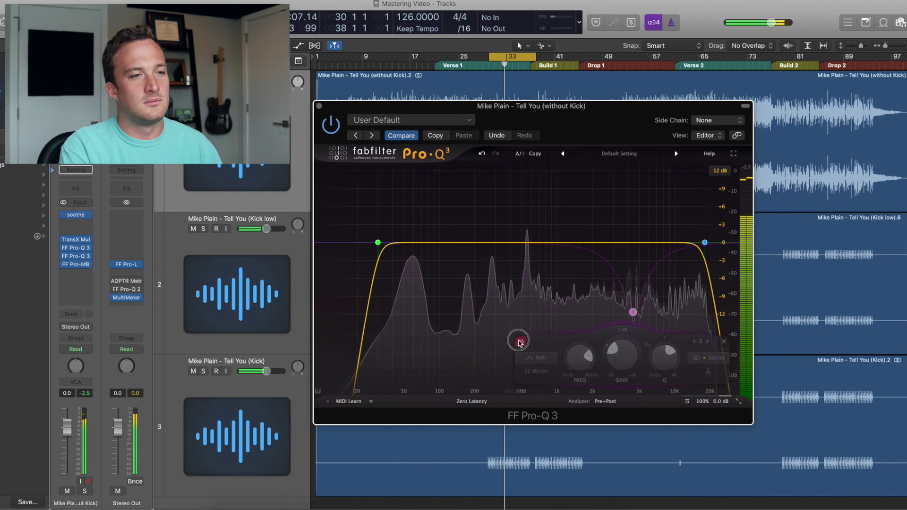
{"action": "left_click", "coordinate": [521, 342]}
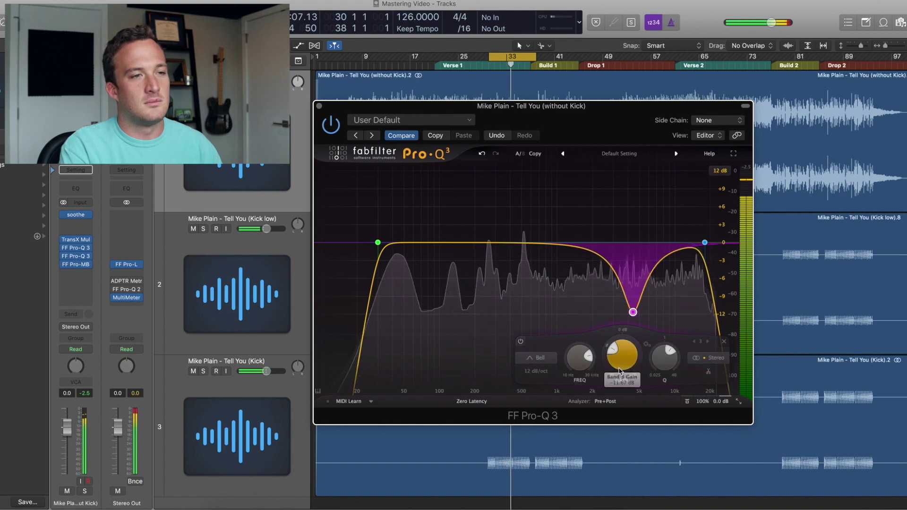
{"action": "left_click_drag", "start_coordinate": [621, 356], "coordinate": [625, 315]}
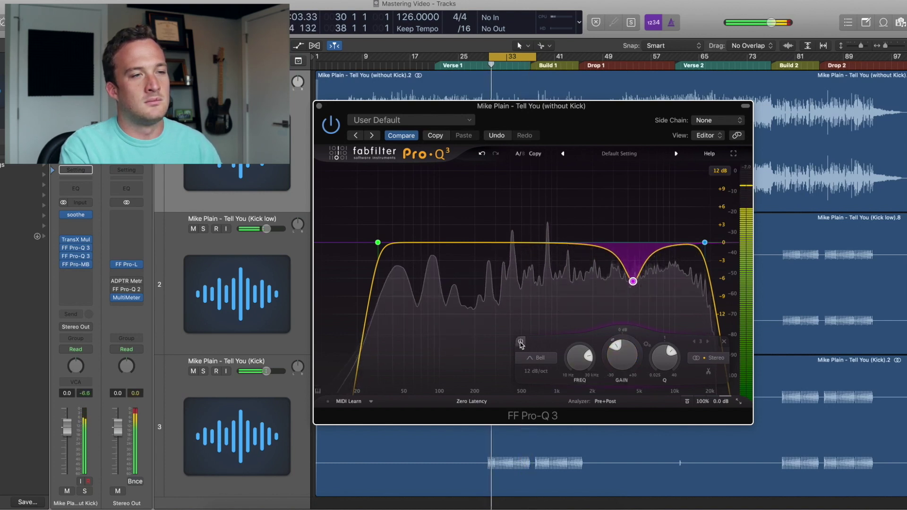
- Compare the 4431 Hz cut bypassed and active during playback, and make the cut slightly shallower
{"action": "left_click", "coordinate": [520, 341]}
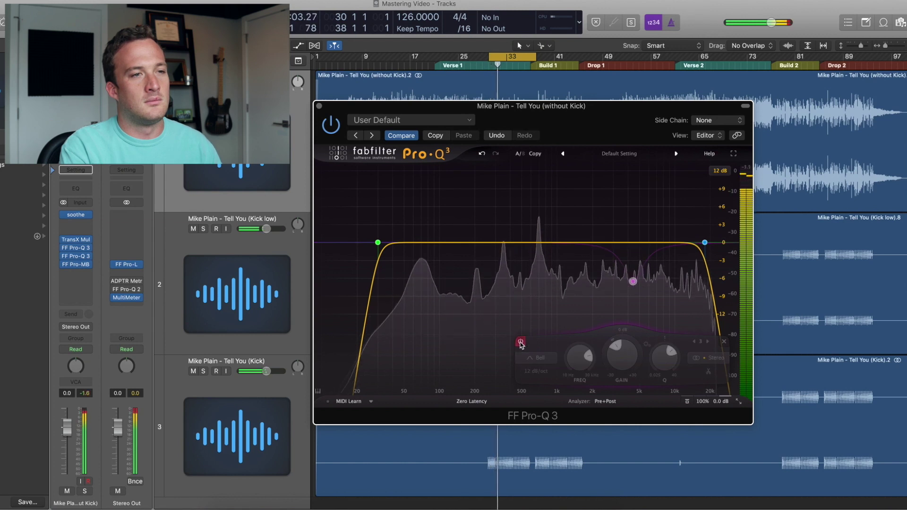
{"action": "left_click", "coordinate": [520, 341]}
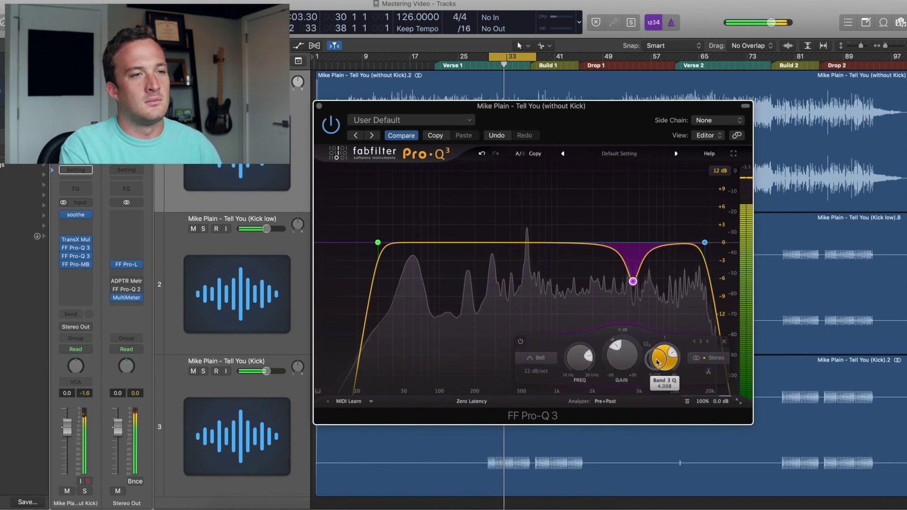
{"action": "mouse_move", "coordinate": [621, 355]}
{"action": "left_mouse_down"}
{"action": "mouse_move", "coordinate": [616, 326]}
{"action": "mouse_move", "coordinate": [622, 365]}
{"action": "mouse_move", "coordinate": [618, 352]}
{"action": "left_mouse_up"}
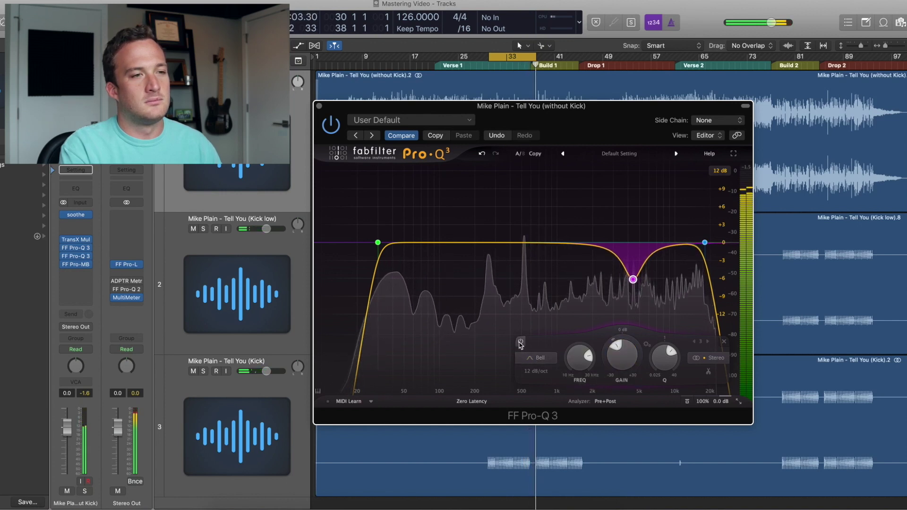
{"action": "left_click", "coordinate": [521, 342]}
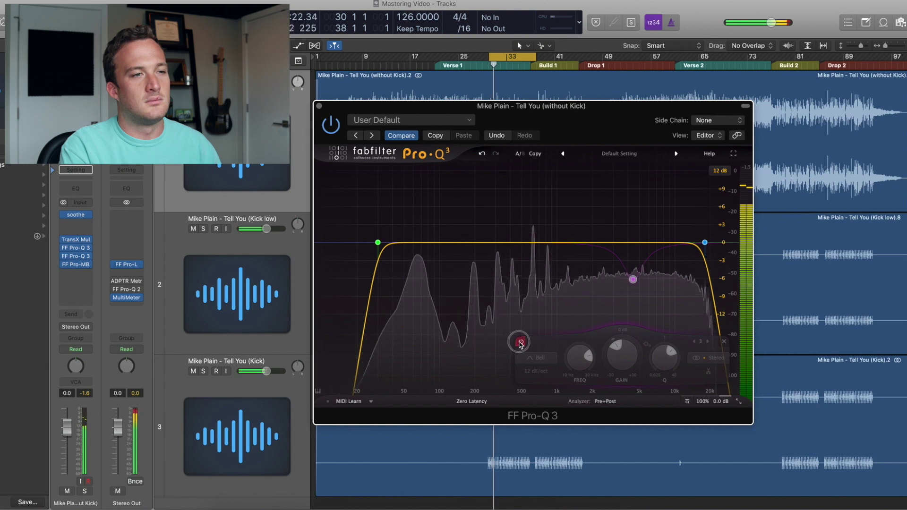
{"action": "left_click", "coordinate": [520, 341]}
{"action": "left_click", "coordinate": [509, 311]}
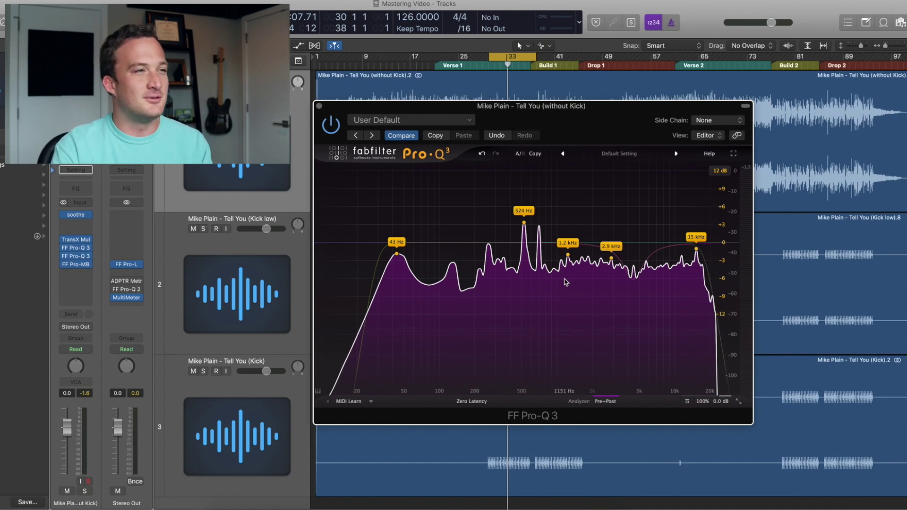
- Close Pro-Q 3 and insert a second soothe directly below the first one on the without Kick channel
{"action": "left_click", "coordinate": [319, 106]}
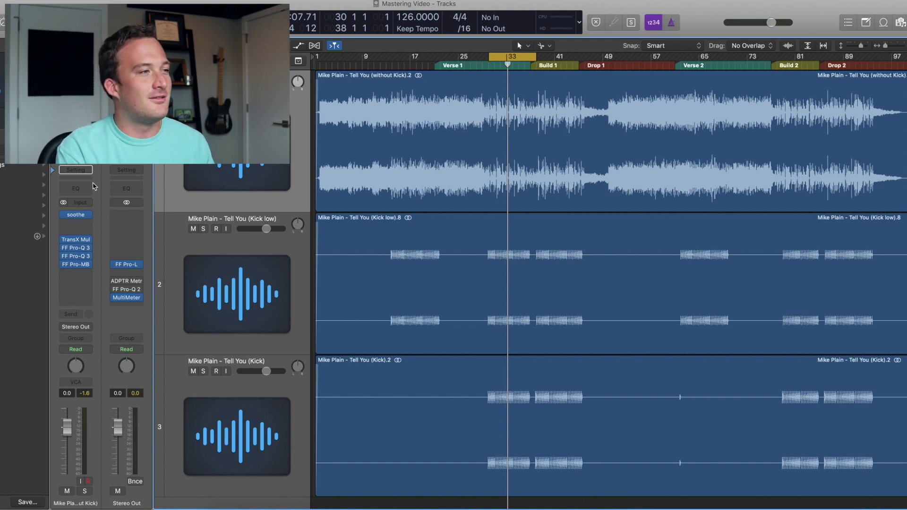
{"action": "left_click", "coordinate": [59, 224]}
{"action": "mouse_move", "coordinate": [118, 256]}
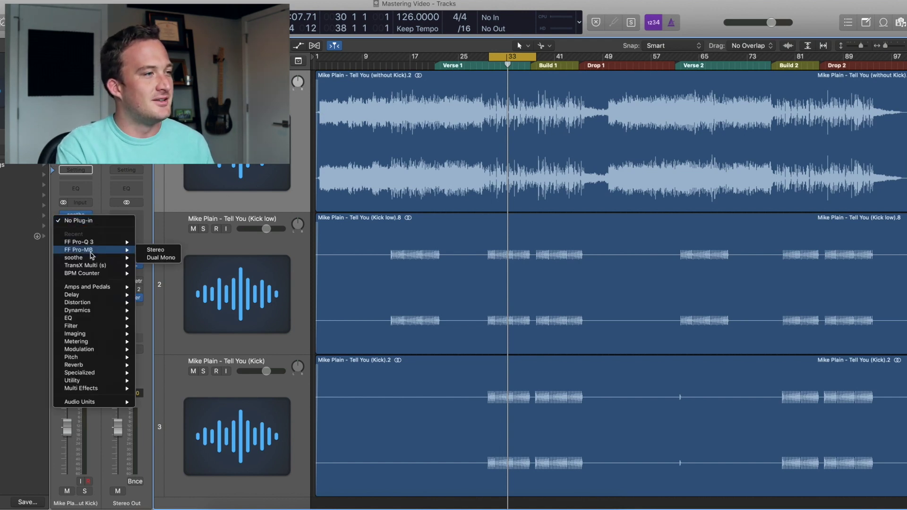
{"action": "left_click", "coordinate": [159, 260]}
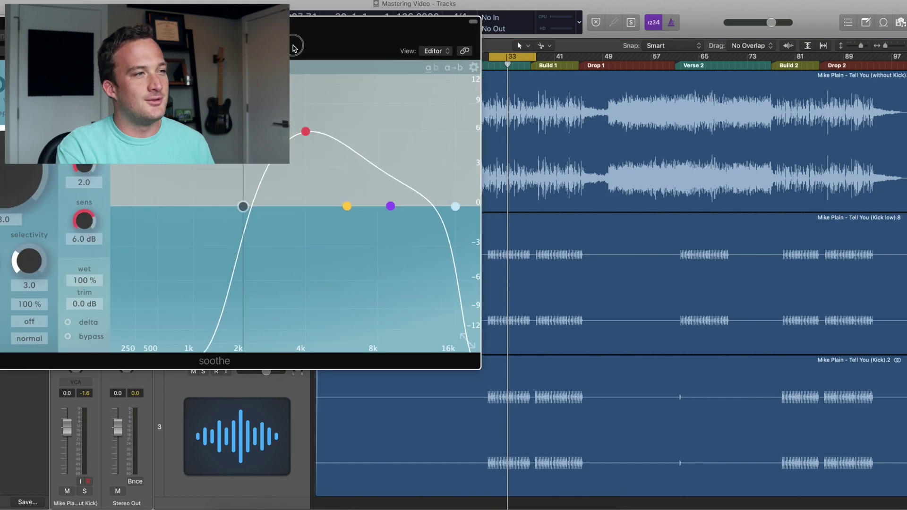
- Narrow soothe's range with the low node near 500 Hz, band 1 at 1k0 Hz and high at 1k9 Hz, bringing bands 2 and 3 down
{"action": "left_click_drag", "start_coordinate": [696, 226], "coordinate": [538, 289]}
{"action": "left_click_drag", "start_coordinate": [677, 280], "coordinate": [587, 284]}
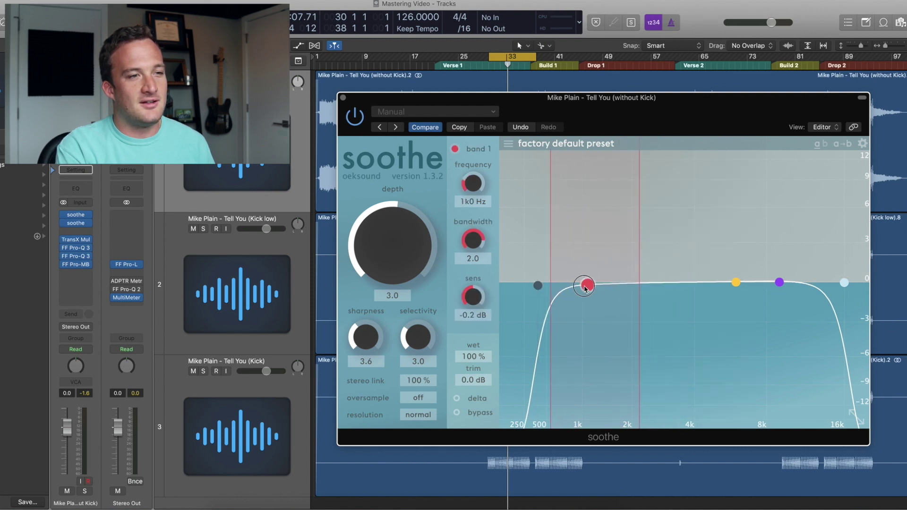
{"action": "left_click_drag", "start_coordinate": [736, 282], "coordinate": [631, 283]}
{"action": "left_click_drag", "start_coordinate": [776, 288], "coordinate": [661, 281]}
{"action": "left_click_drag", "start_coordinate": [844, 283], "coordinate": [631, 279]}
{"action": "left_click_drag", "start_coordinate": [544, 116], "coordinate": [547, 112]}
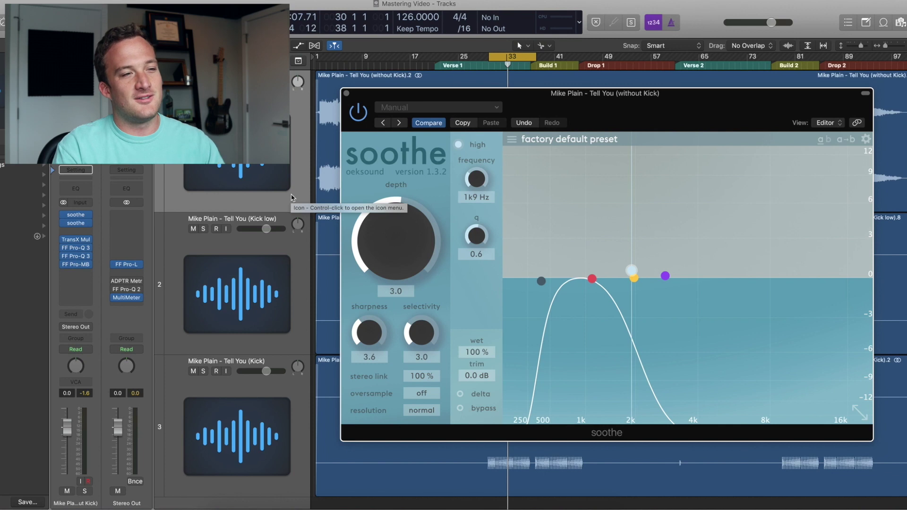
- During playback, set soothe's sharpness to 9.5 and depth to 1.9, with band 2 at 1k3 Hz and band 3 just above it
{"action": "key", "text": "space"}
{"action": "left_click_drag", "start_coordinate": [362, 325], "coordinate": [390, 194]}
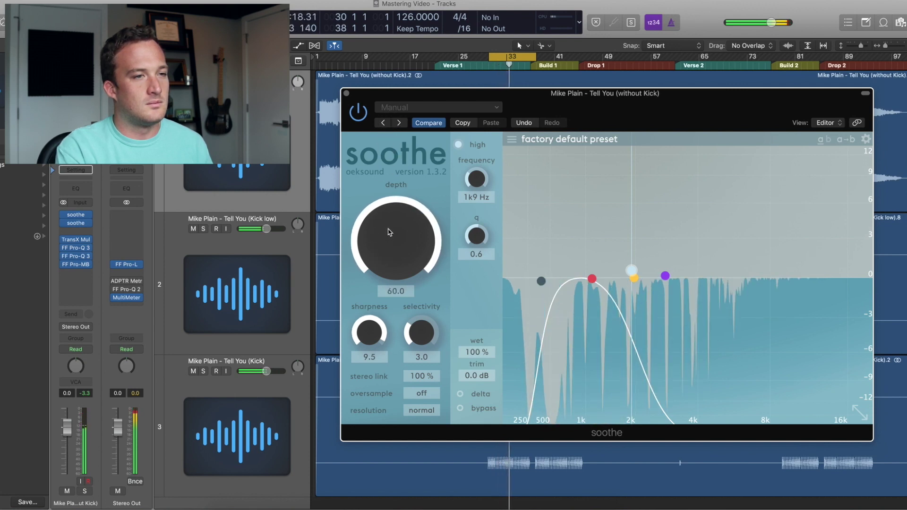
{"action": "left_click_drag", "start_coordinate": [665, 276], "coordinate": [608, 279]}
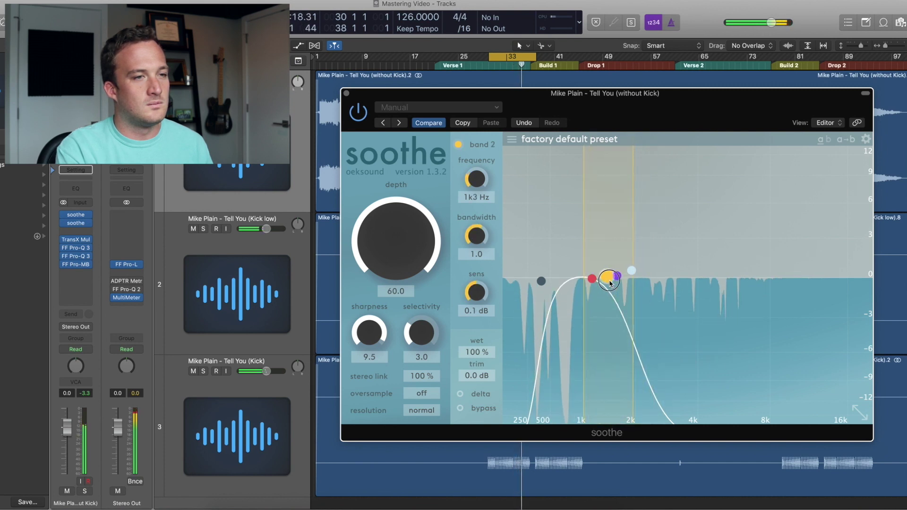
{"action": "left_click_drag", "start_coordinate": [411, 251], "coordinate": [410, 400]}
{"action": "left_click_drag", "start_coordinate": [397, 233], "coordinate": [398, 192]}
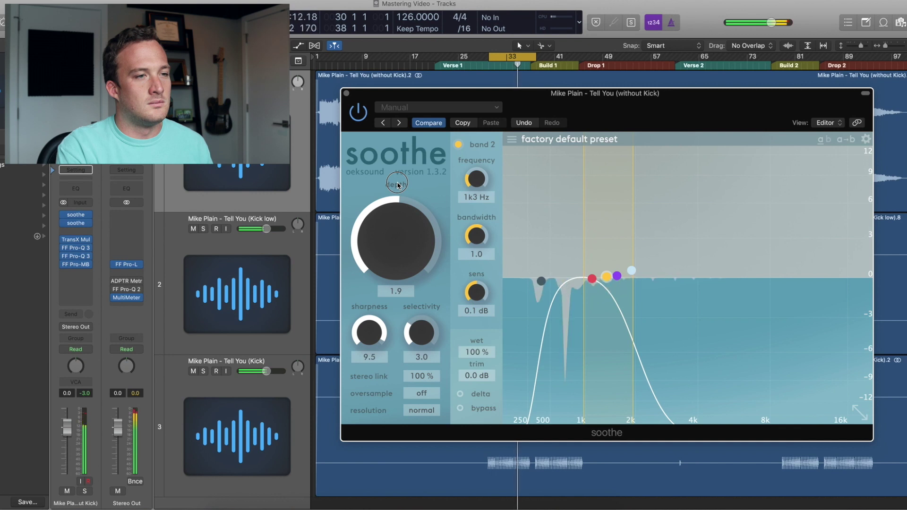
{"action": "key", "text": "space"}
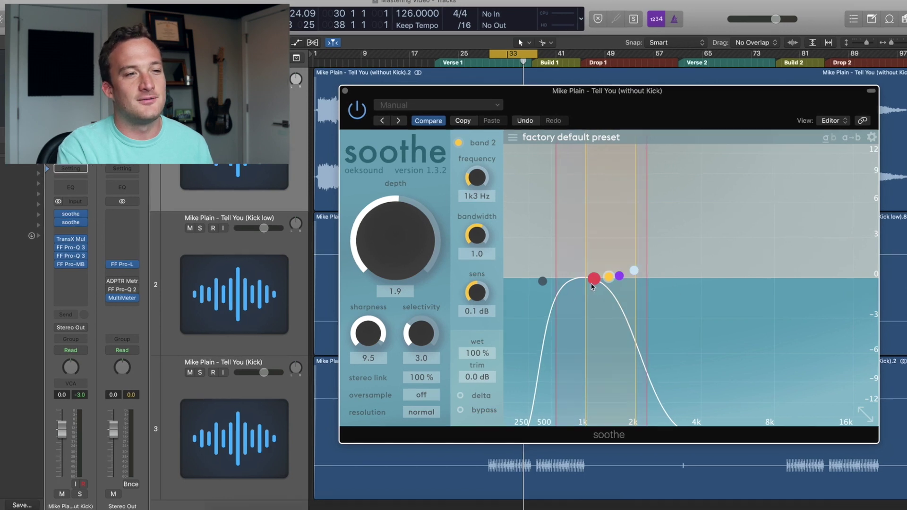
- Compare soothe's wet mix at 0 % and 100 % during playback, and set the depth to 5.1
{"action": "key", "text": "space"}
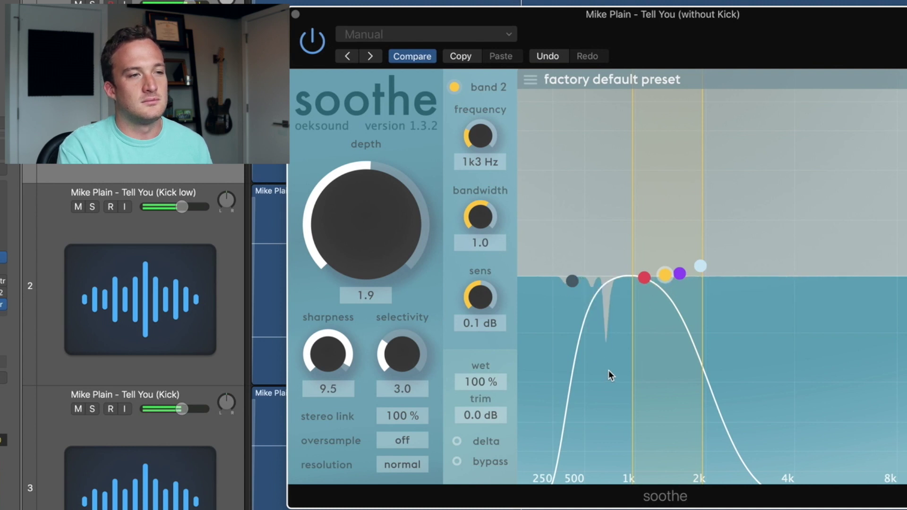
{"action": "left_click_drag", "start_coordinate": [482, 383], "coordinate": [482, 425]}
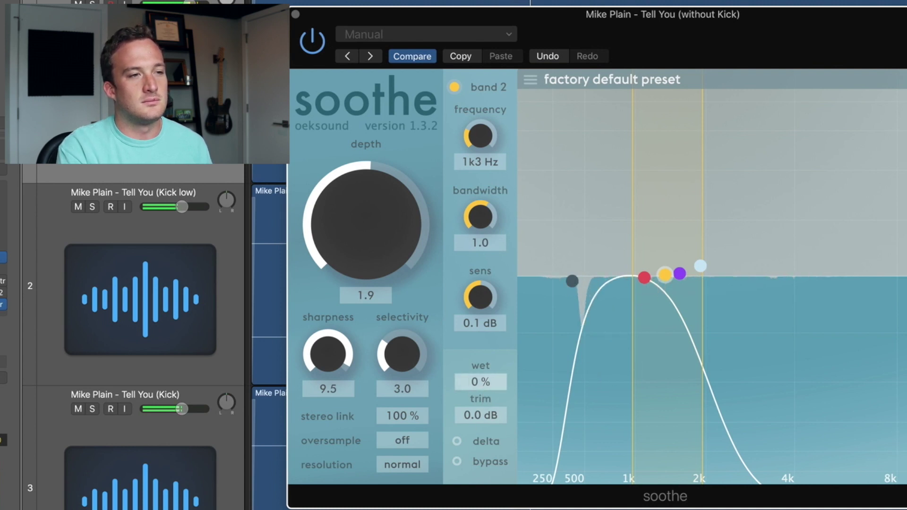
{"action": "left_click_drag", "start_coordinate": [481, 382], "coordinate": [457, 123]}
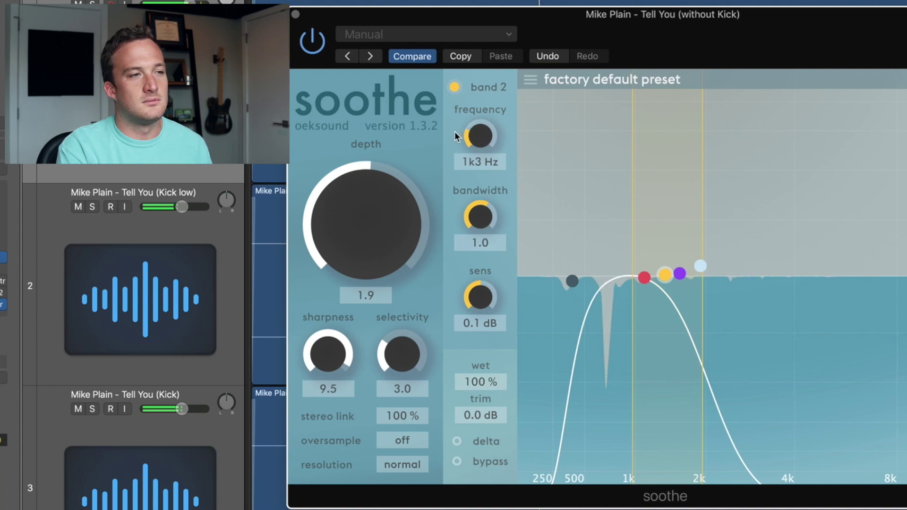
{"action": "mouse_move", "coordinate": [374, 216]}
{"action": "left_mouse_down"}
{"action": "mouse_move", "coordinate": [367, 194]}
{"action": "mouse_move", "coordinate": [370, 211]}
{"action": "left_mouse_up"}
{"action": "left_click_drag", "start_coordinate": [481, 381], "coordinate": [480, 411]}
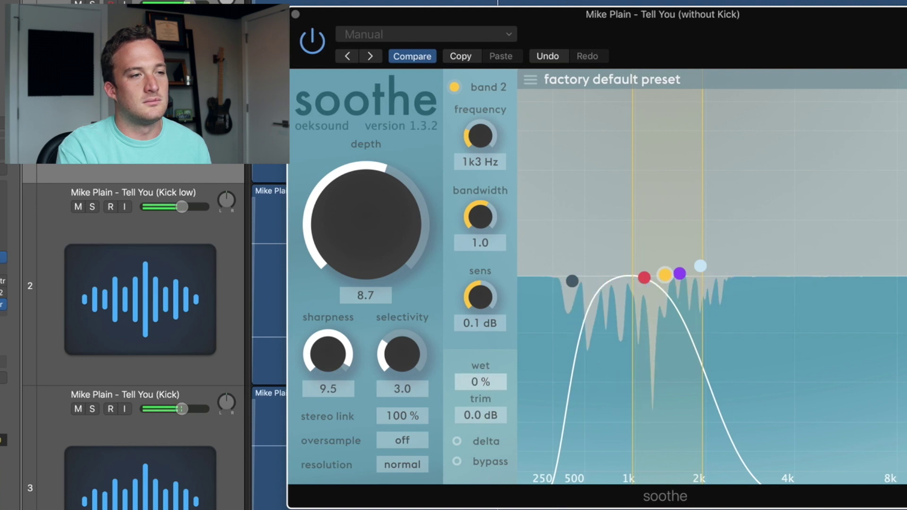
{"action": "left_click_drag", "start_coordinate": [481, 411], "coordinate": [480, 382]}
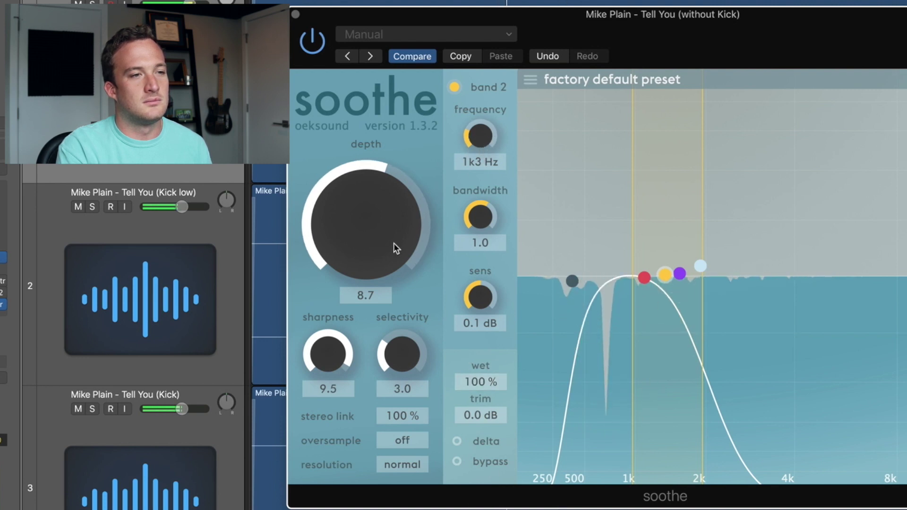
{"action": "left_click_drag", "start_coordinate": [367, 259], "coordinate": [364, 257]}
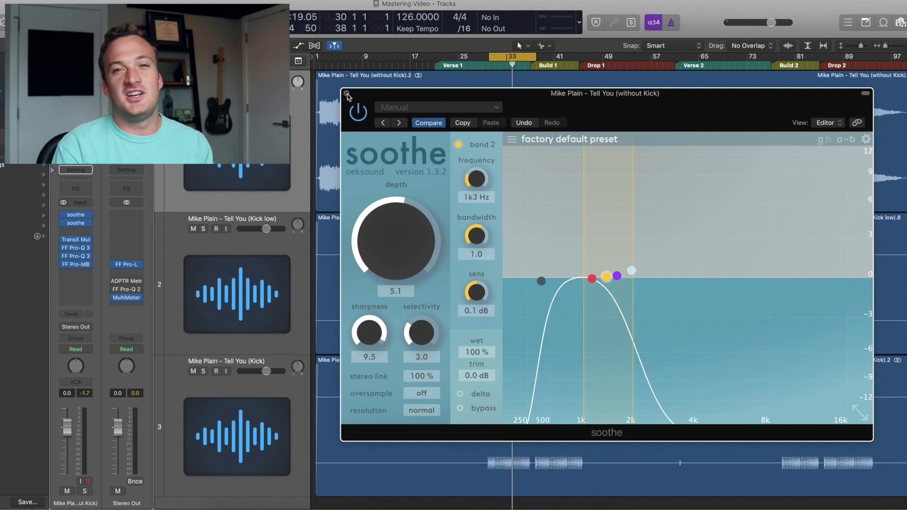
- Close soothe and compare the without Kick channel with all its inserts bypassed and active during playback
{"action": "left_click", "coordinate": [347, 96]}
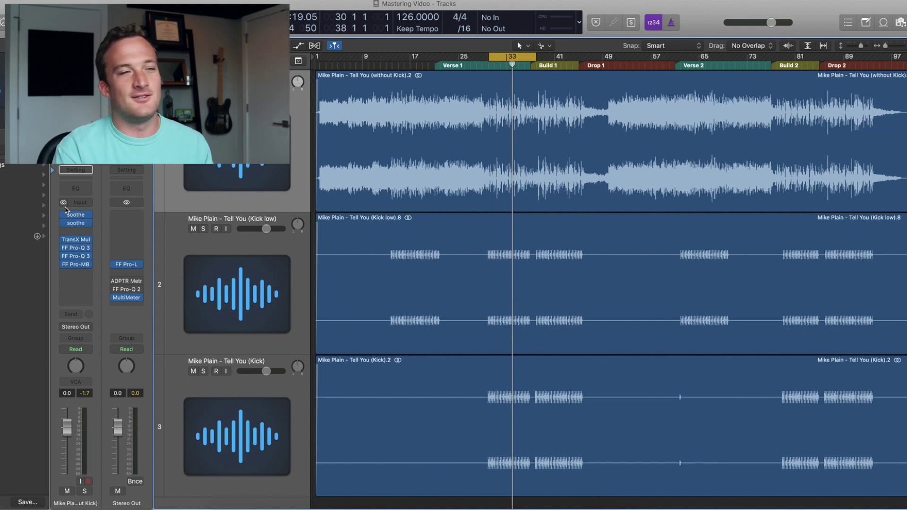
{"action": "left_click_drag", "start_coordinate": [65, 216], "coordinate": [60, 265]}
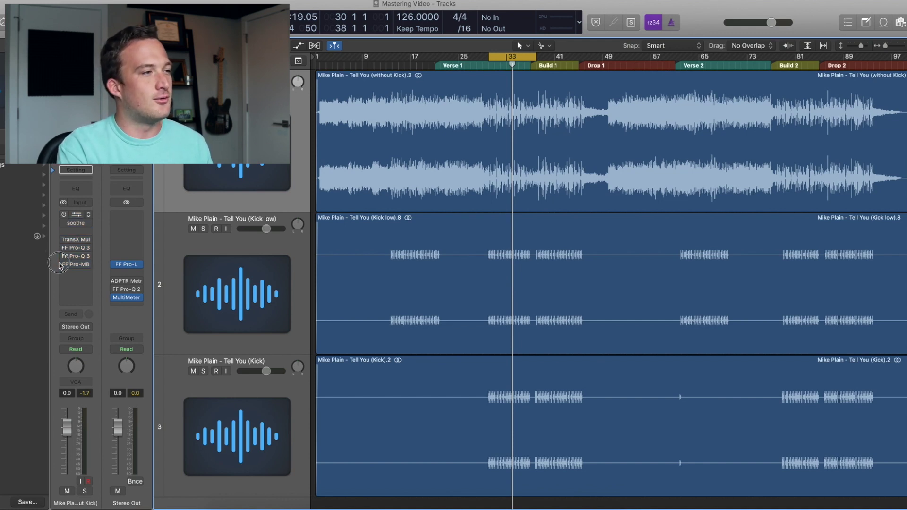
{"action": "key", "text": "space"}
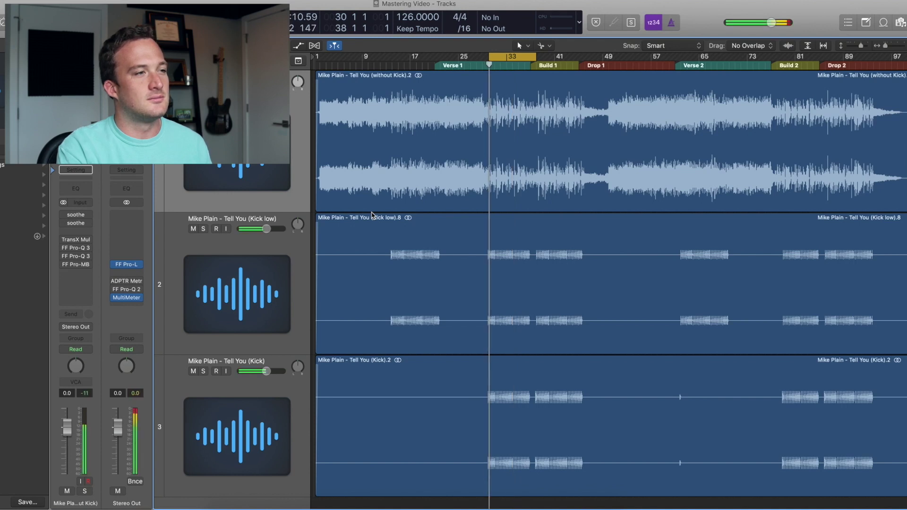
{"action": "mouse_move", "coordinate": [62, 218]}
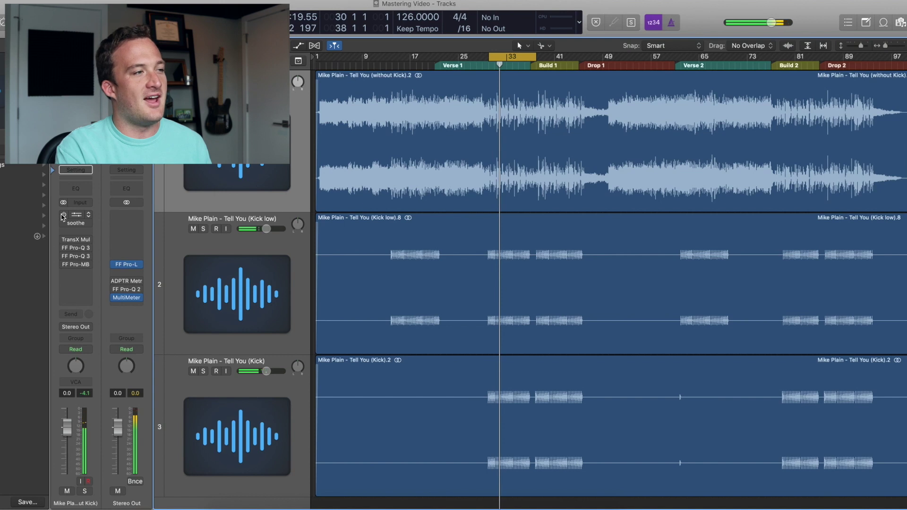
{"action": "left_click_drag", "start_coordinate": [63, 216], "coordinate": [65, 278]}
{"action": "key", "text": "space"}
{"action": "key", "text": "space"}
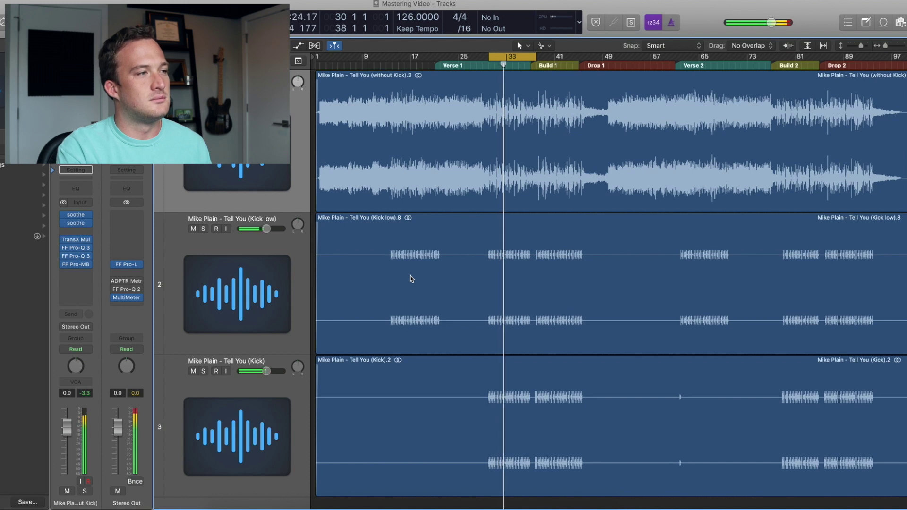
{"action": "mouse_move", "coordinate": [64, 218]}
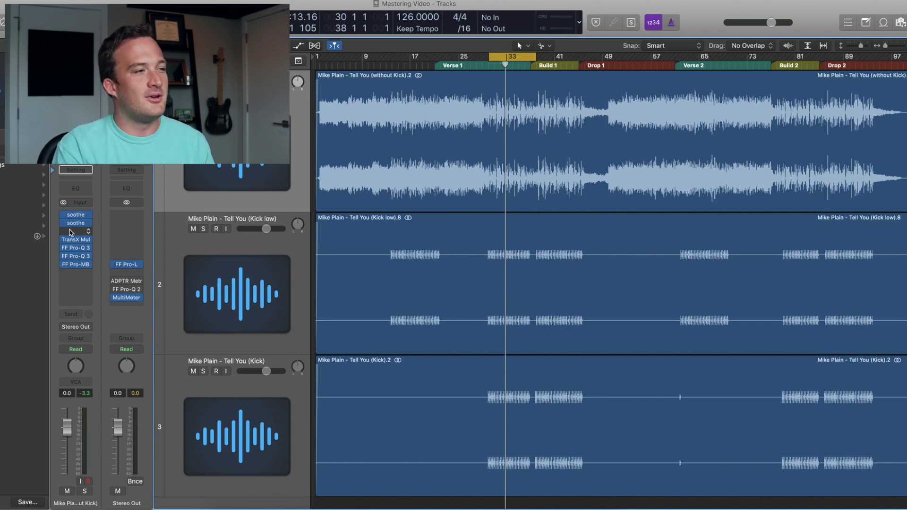
- Open ADPTR MetricAB on the Stereo Out, load the So What track from Finder as reference, and close Finder
{"action": "left_click", "coordinate": [127, 282]}
{"action": "left_click_drag", "start_coordinate": [373, 40], "coordinate": [697, 93]}
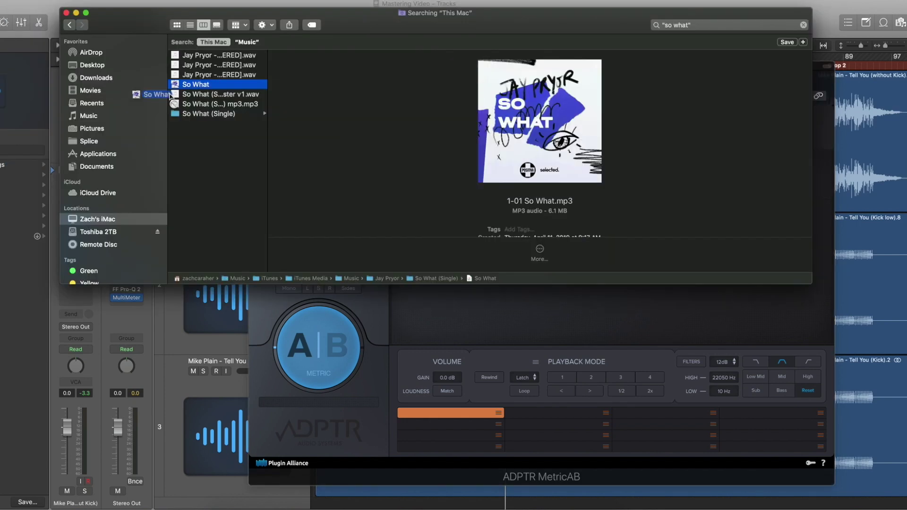
{"action": "left_click_drag", "start_coordinate": [170, 96], "coordinate": [456, 323]}
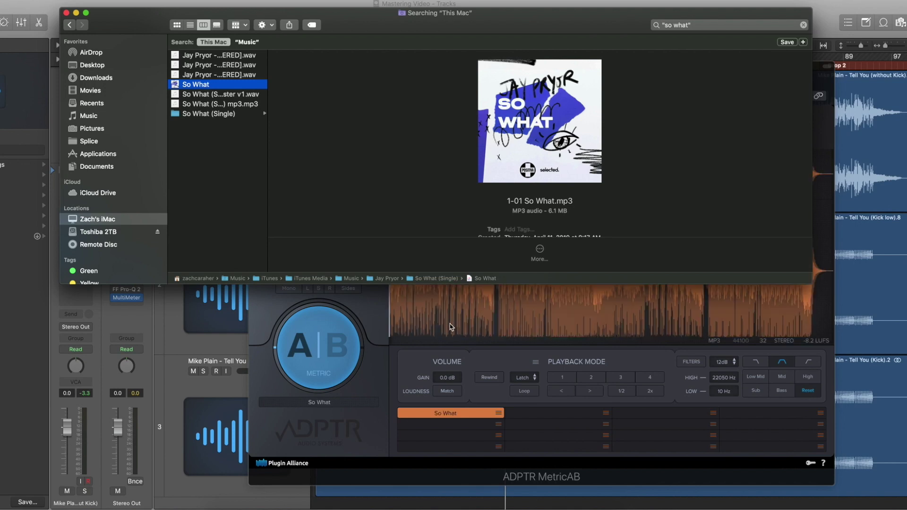
{"action": "left_click", "coordinate": [65, 12]}
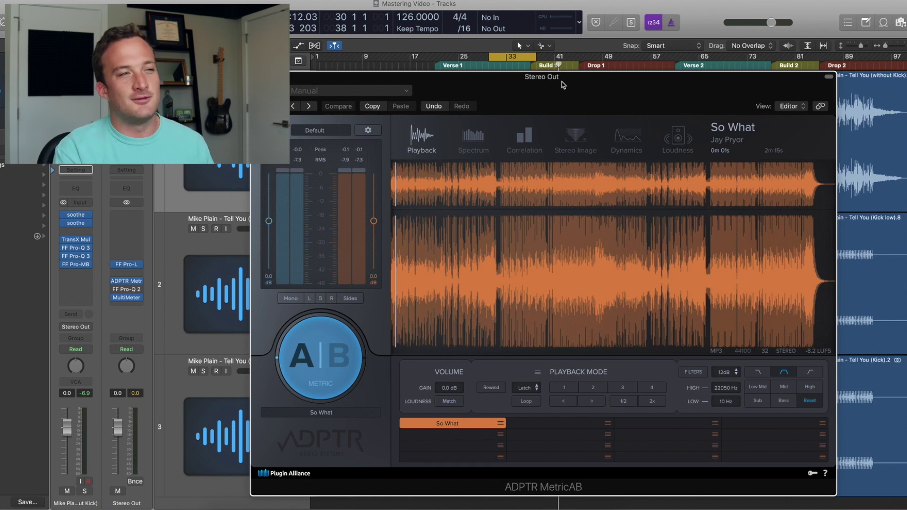
- Switch MetricAB to the B reference and play So What from its section at 0m 35s
{"action": "left_click", "coordinate": [336, 366]}
{"action": "left_click_drag", "start_coordinate": [471, 233], "coordinate": [520, 244]}
{"action": "left_click", "coordinate": [543, 234]}
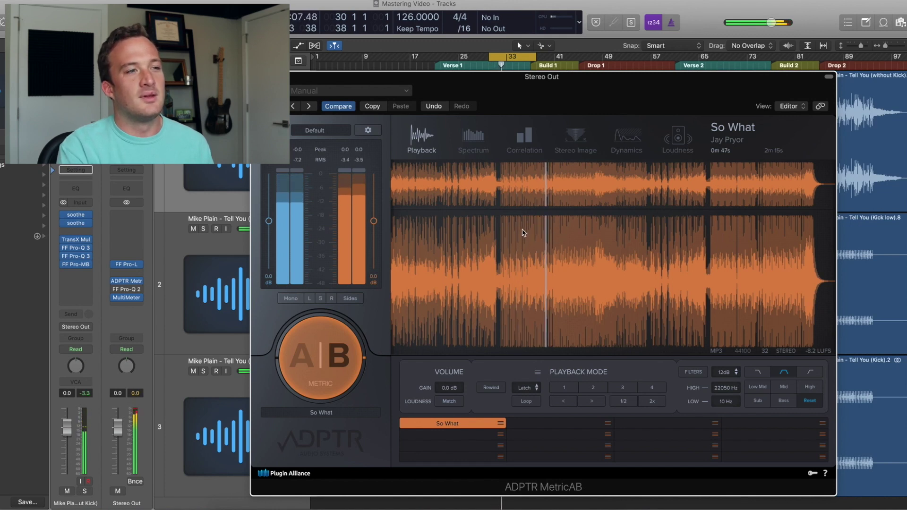
{"action": "key", "text": "space"}
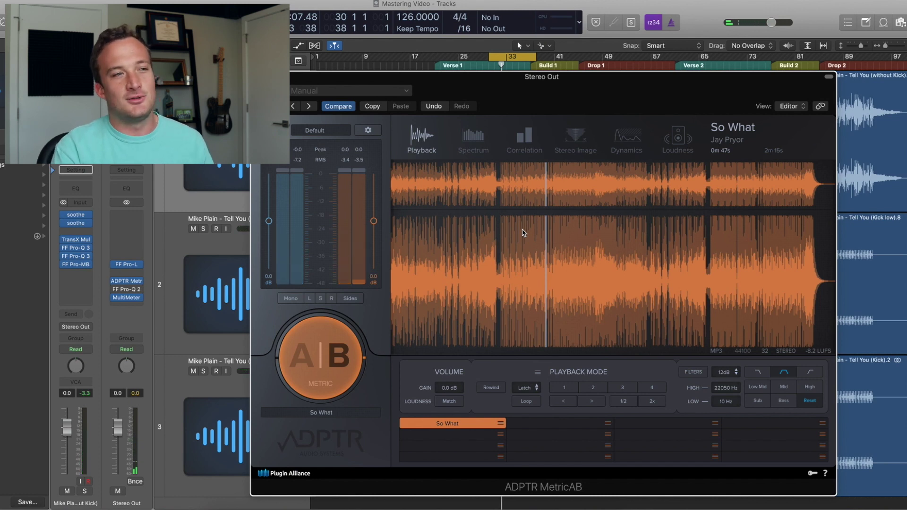
{"action": "left_click", "coordinate": [506, 236]}
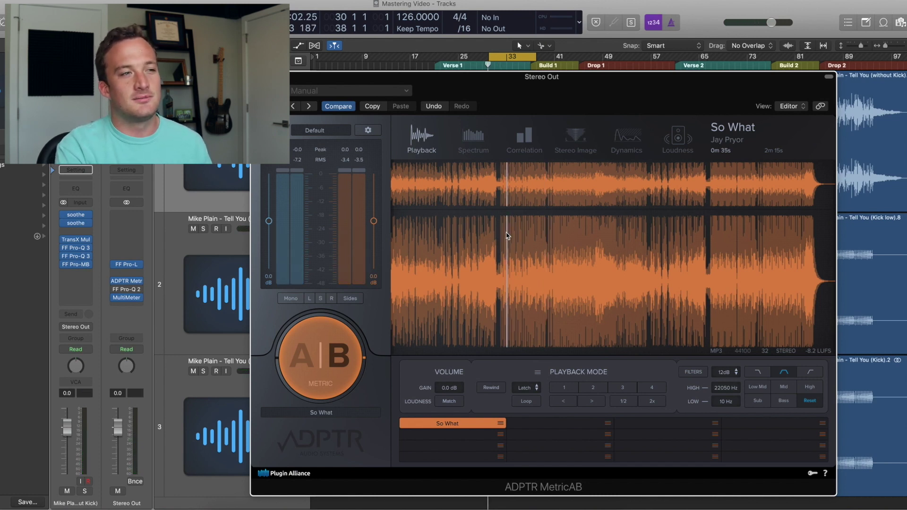
{"action": "key", "text": "space"}
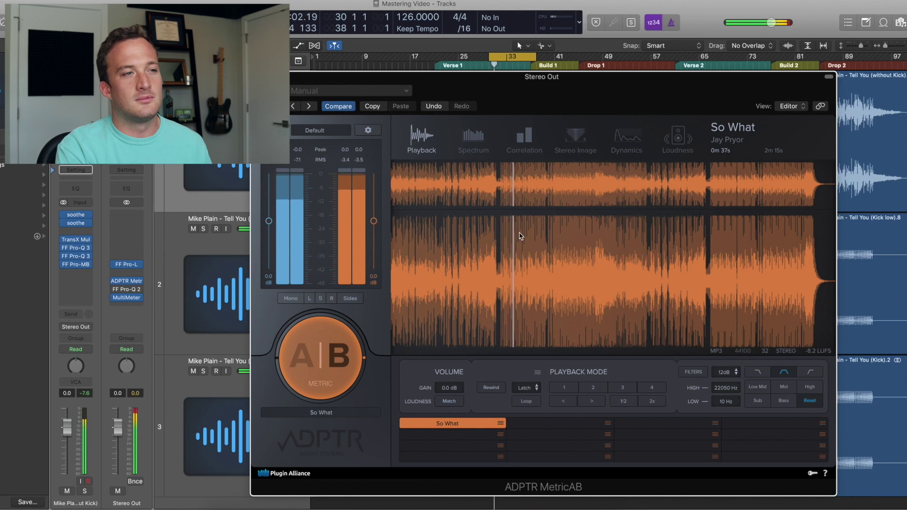
{"action": "key", "text": "space"}
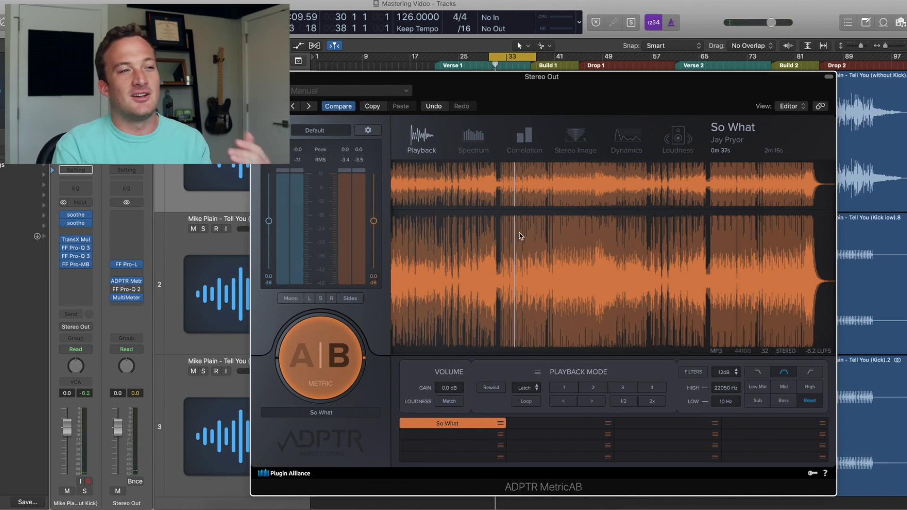
{"action": "key", "text": "space"}
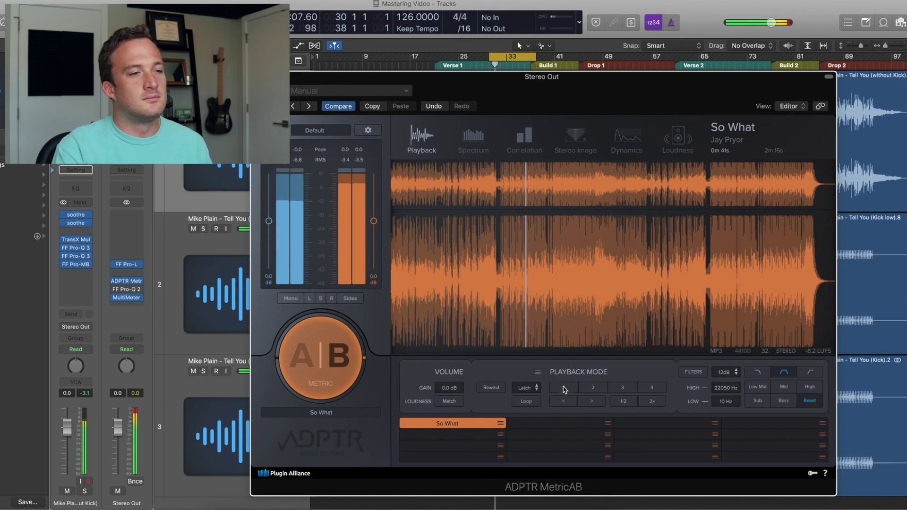
- Loop the So What reference from cue 1 at 0m 41s to 0m 47s, and lower its gain to -5.4 dB
{"action": "left_click", "coordinate": [563, 389]}
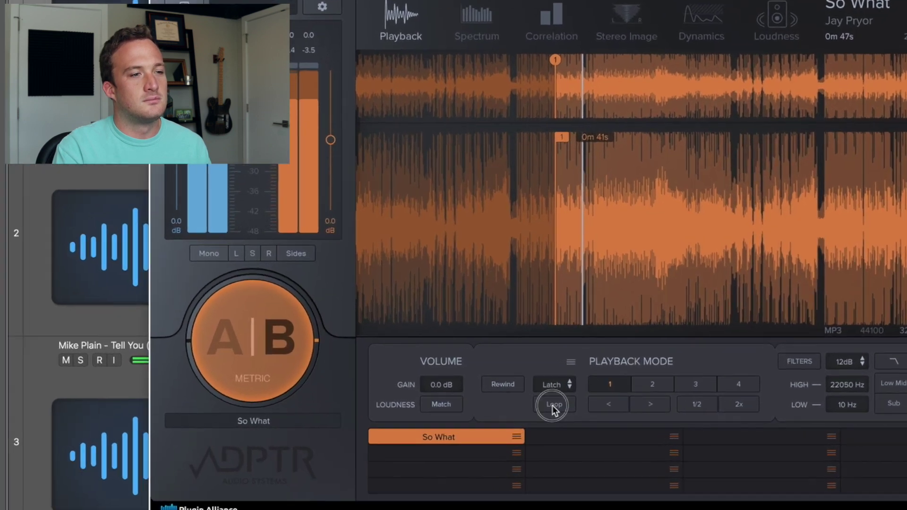
{"action": "left_click", "coordinate": [530, 404]}
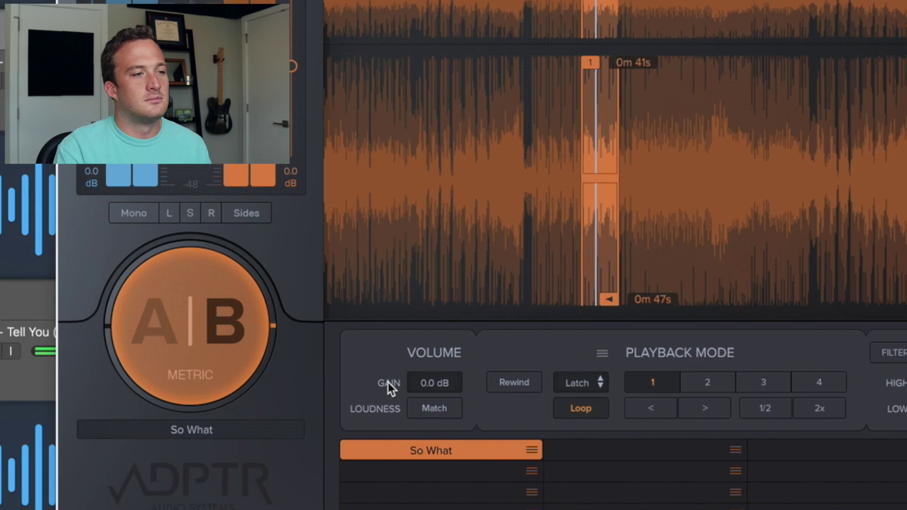
{"action": "left_click", "coordinate": [232, 335]}
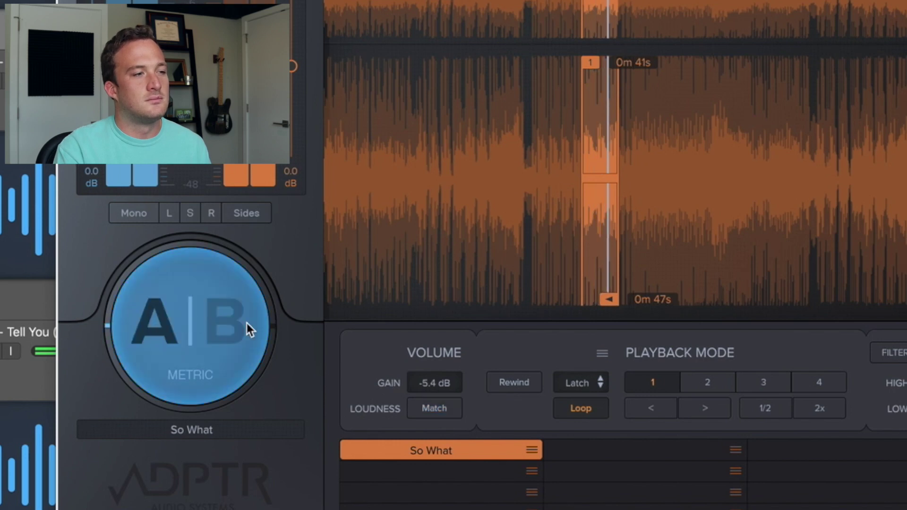
- Compare the mix with the looped reference by alternating between A and B, and set the reference gain to -4.0 dB
{"action": "left_click", "coordinate": [220, 319]}
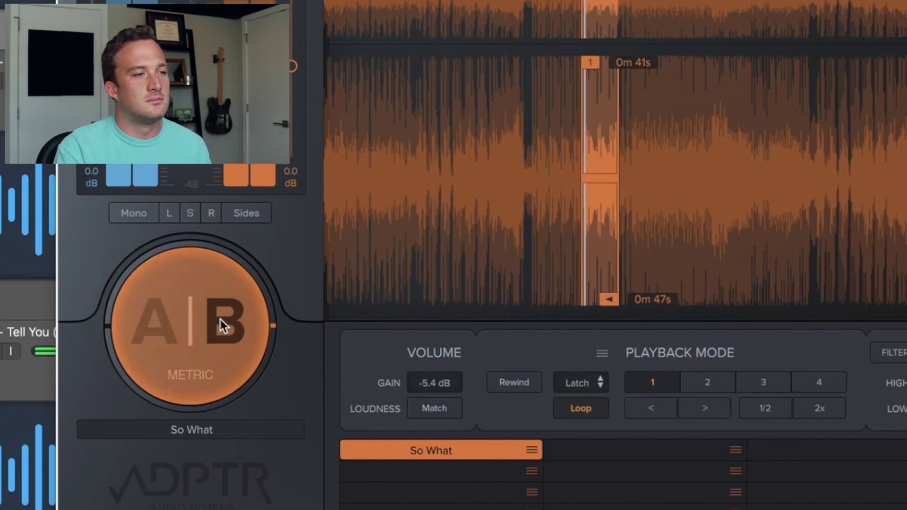
{"action": "left_click", "coordinate": [225, 321]}
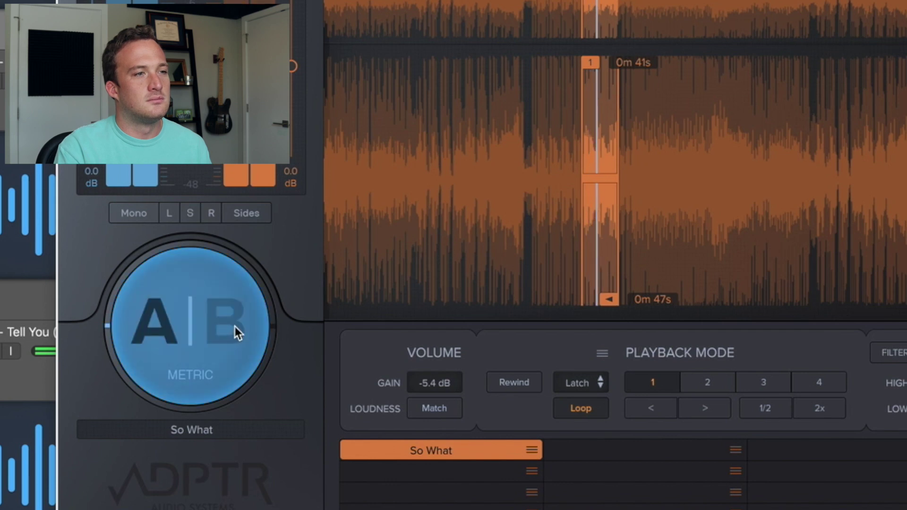
{"action": "left_click", "coordinate": [242, 327]}
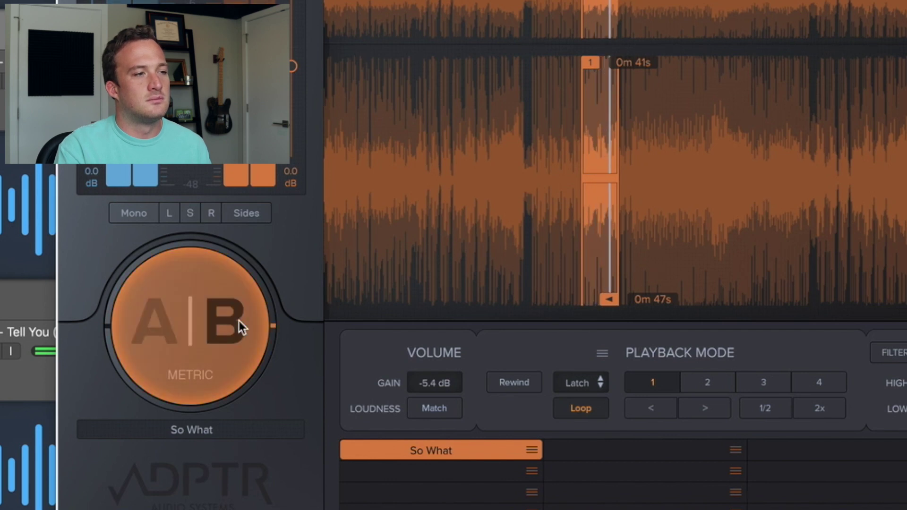
{"action": "left_click", "coordinate": [245, 329]}
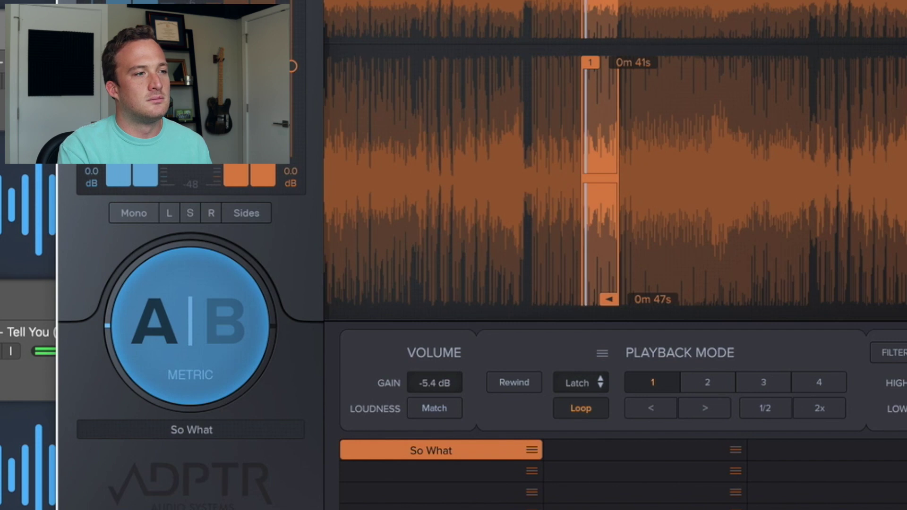
{"action": "left_click", "coordinate": [222, 338]}
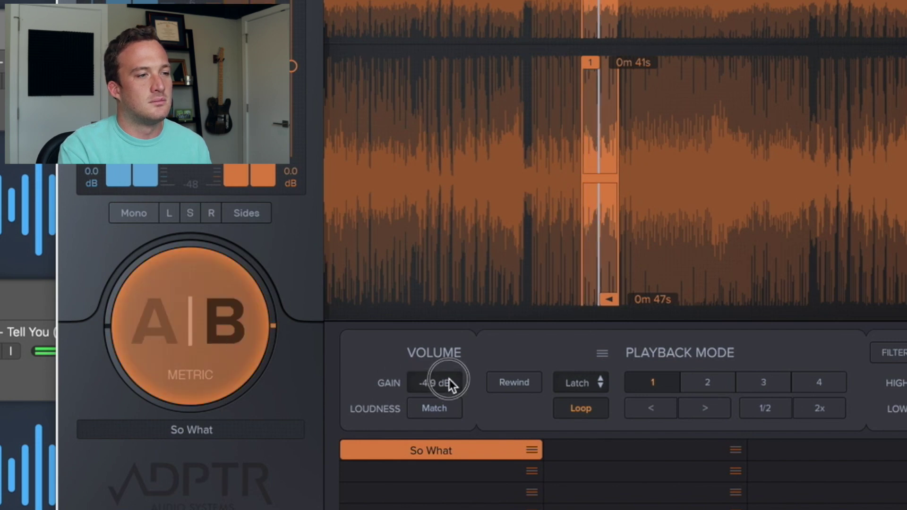
{"action": "left_click", "coordinate": [226, 306]}
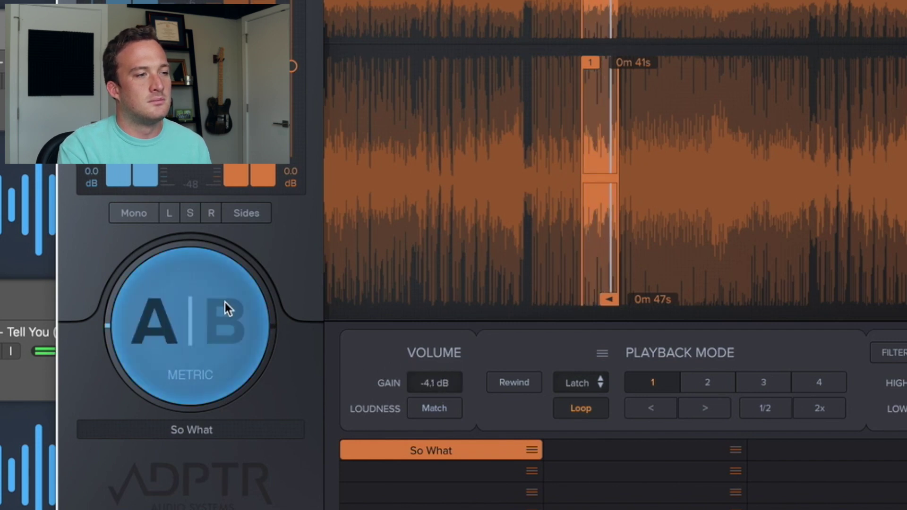
{"action": "left_click", "coordinate": [225, 304]}
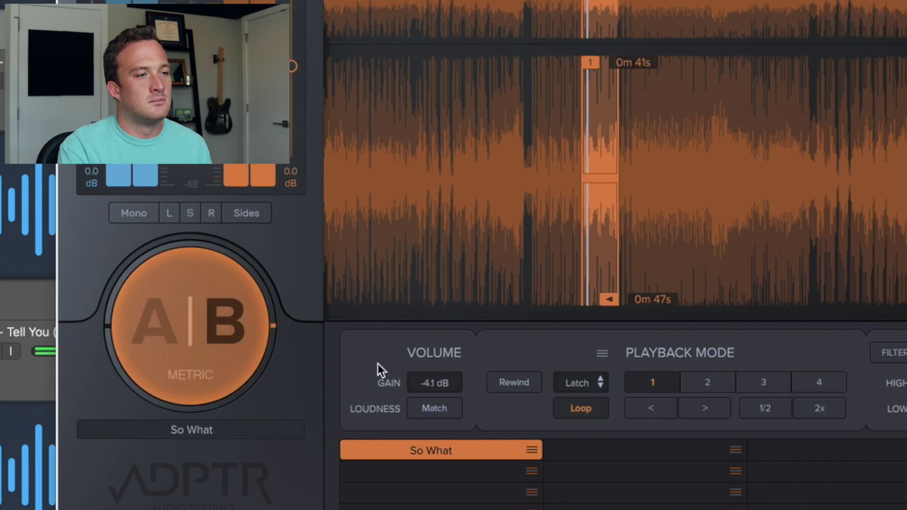
{"action": "left_click", "coordinate": [441, 378]}
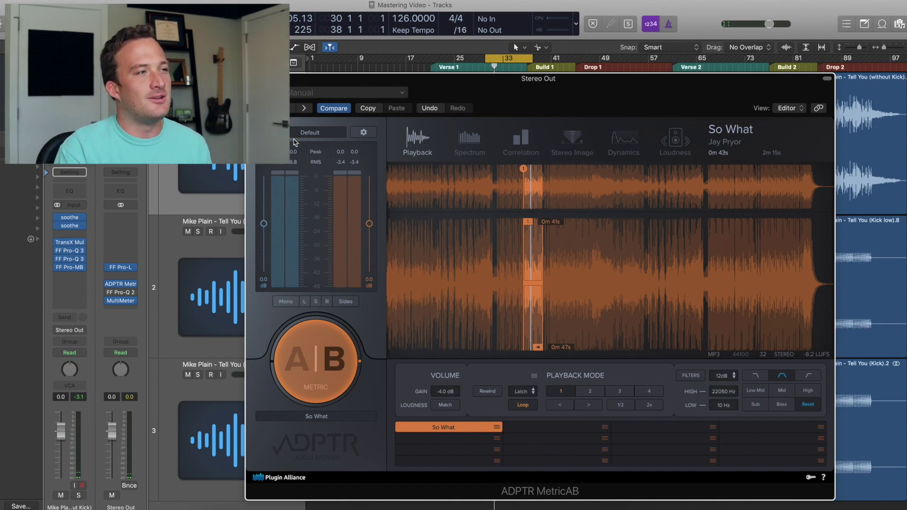
- Collapse MetricAB to its compact view, move it clear of the tracks, and switch it back to the A source
{"action": "left_click", "coordinate": [274, 132]}
{"action": "left_click_drag", "start_coordinate": [300, 81], "coordinate": [797, 74]}
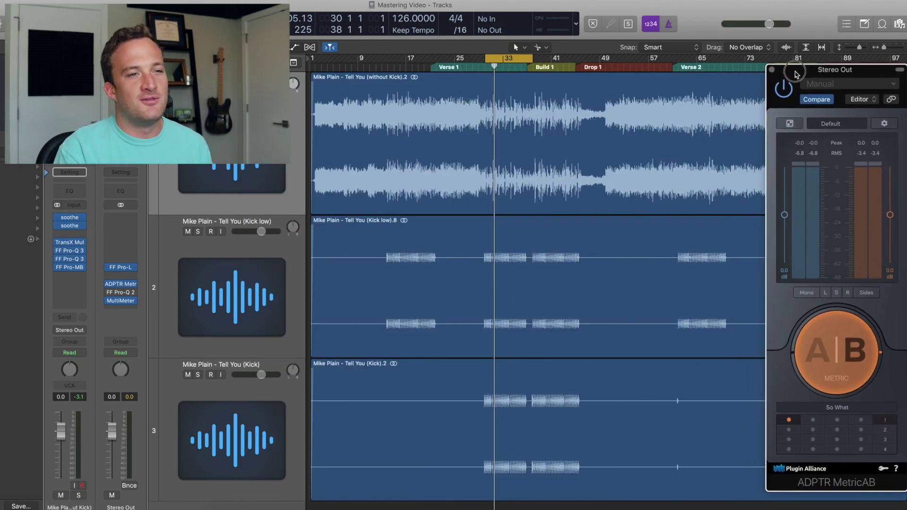
{"action": "left_click", "coordinate": [830, 358]}
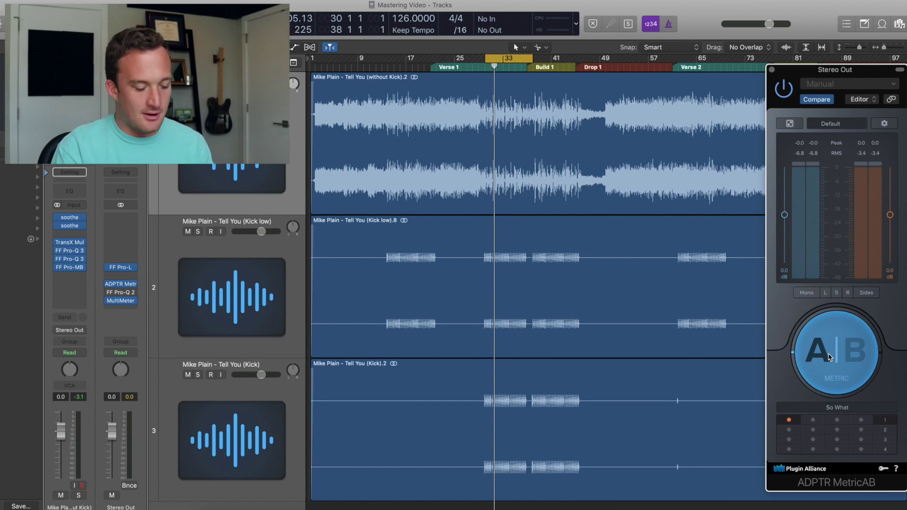
- Insert a stereo FF Pro-Q 3 on the Kick low track and move its window clear of the mixer
{"action": "left_click", "coordinate": [190, 339]}
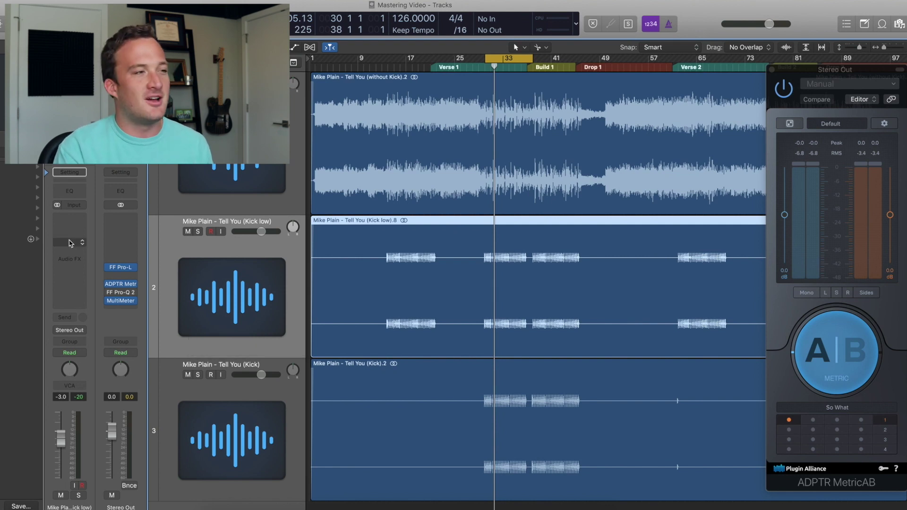
{"action": "left_click", "coordinate": [70, 243]}
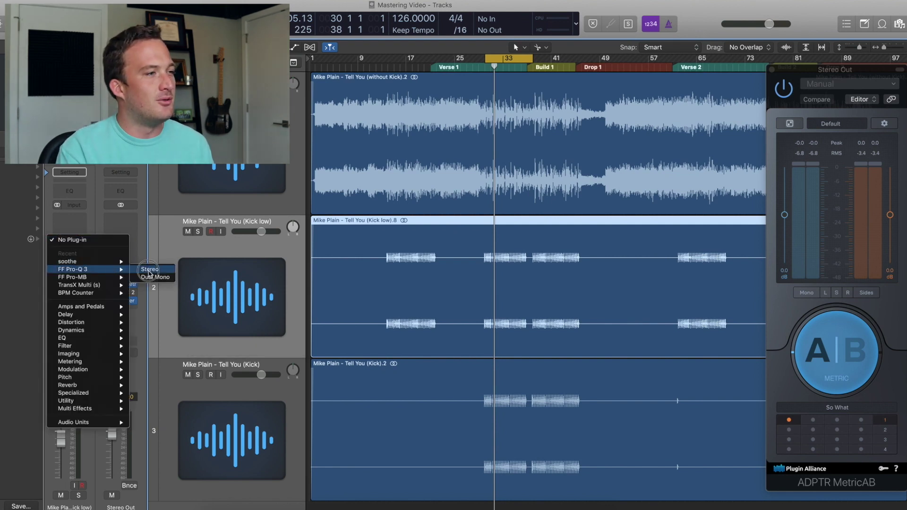
{"action": "left_click", "coordinate": [161, 198]}
{"action": "left_click_drag", "start_coordinate": [217, 14], "coordinate": [742, 35]}
- Insert a stereo FF Pro-Q 3 on the Kick track, place it beside the Kick low EQ, and play both to compare their spectra
{"action": "left_click", "coordinate": [241, 392]}
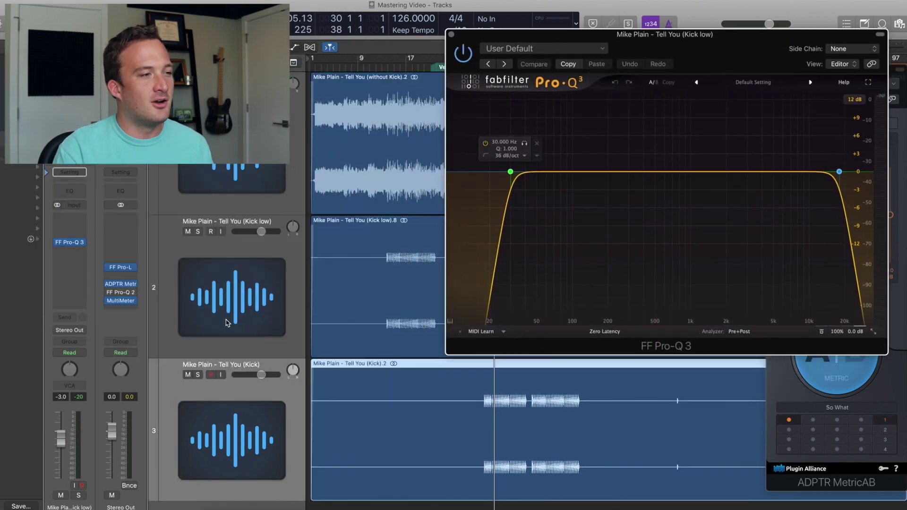
{"action": "left_click", "coordinate": [67, 251]}
{"action": "left_click", "coordinate": [160, 267]}
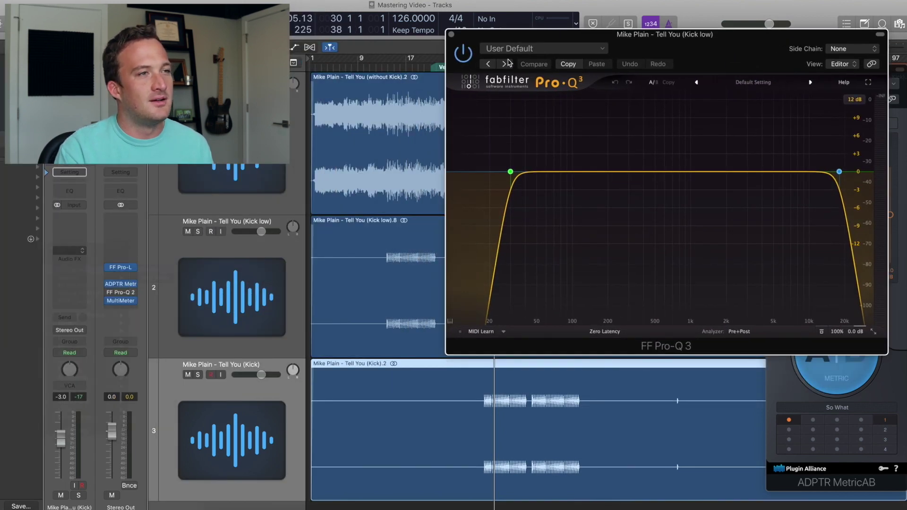
{"action": "left_click_drag", "start_coordinate": [290, 24], "coordinate": [426, 178]}
{"action": "key", "text": "space"}
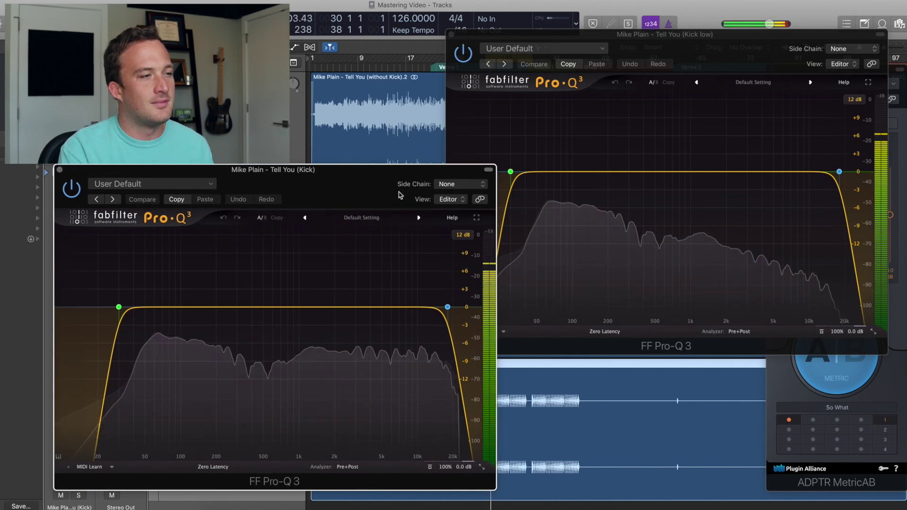
{"action": "key", "text": "space"}
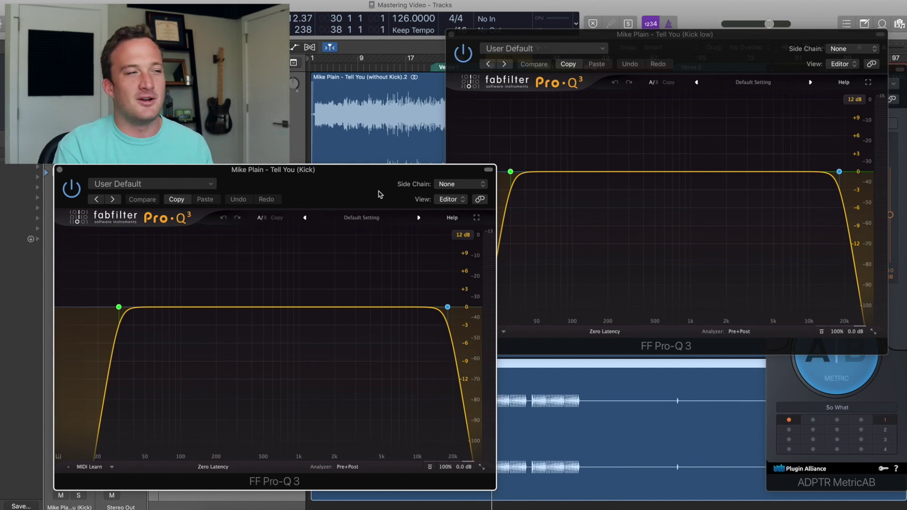
- Raise the low cut in the Kick track's Pro-Q 3 to about 470 Hz at 36 dB/oct during playback, and close the EQ
{"action": "mouse_move", "coordinate": [113, 314]}
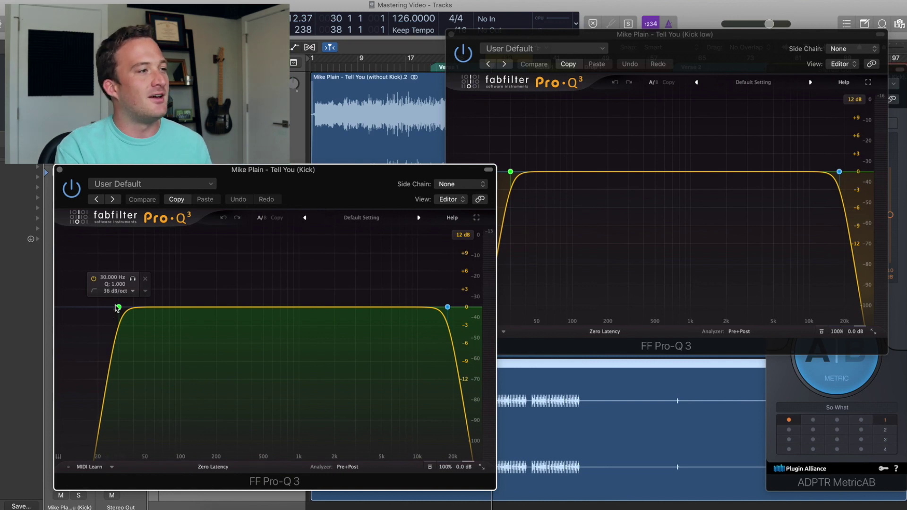
{"action": "key", "text": "space"}
{"action": "left_click_drag", "start_coordinate": [122, 312], "coordinate": [258, 315]}
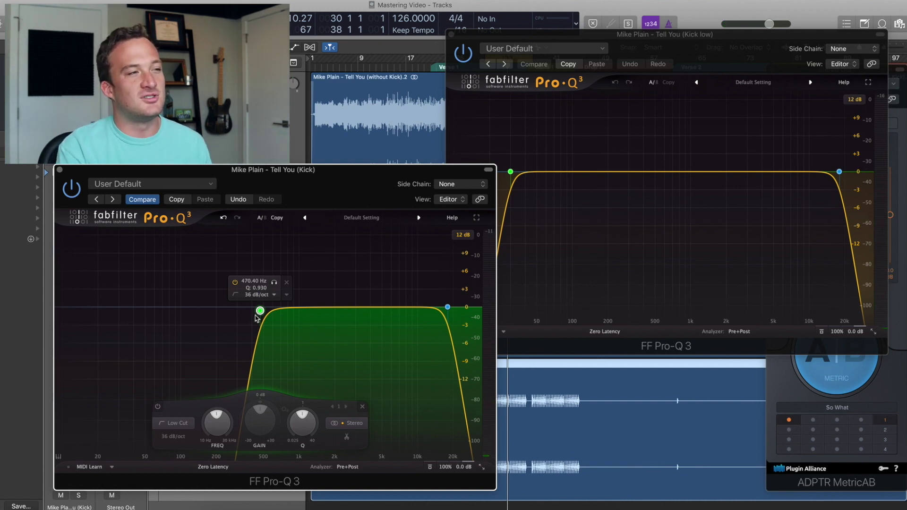
{"action": "left_click", "coordinate": [60, 170]}
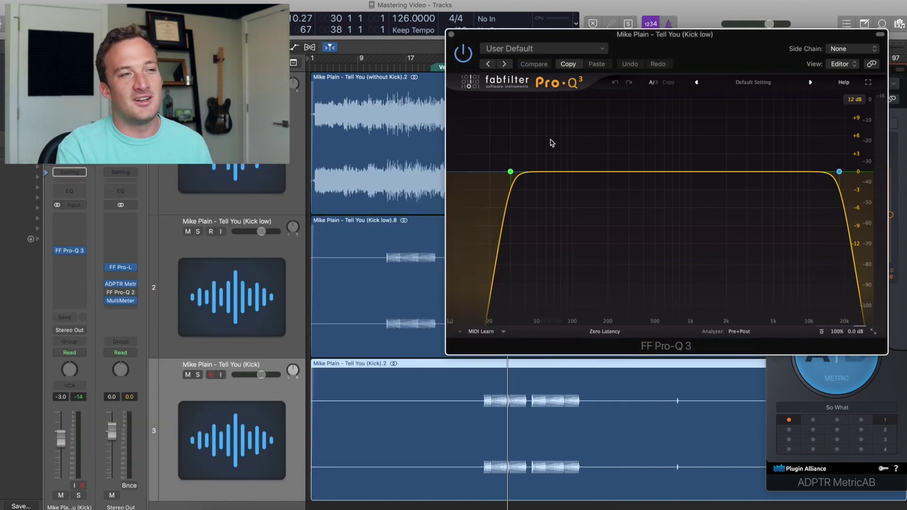
- Add a 36 dB/oct bell boost to the Kick low EQ at about 55 Hz with +6.20 dB gain and Q 1.305
{"action": "key", "text": "space"}
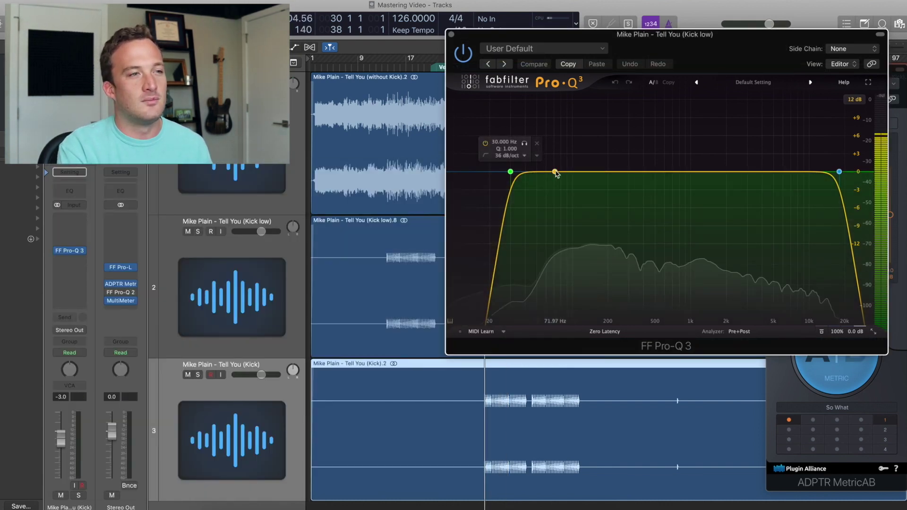
{"action": "double_click", "coordinate": [541, 158]}
{"action": "left_click", "coordinate": [474, 303]}
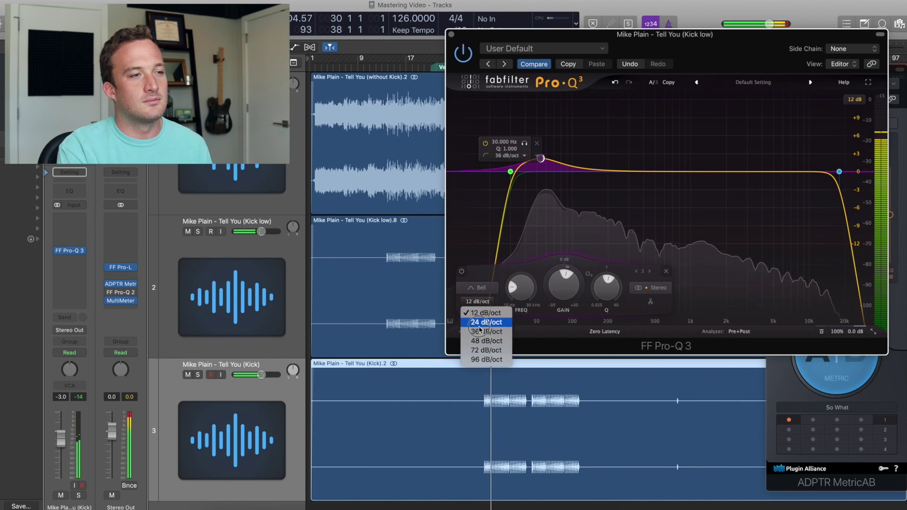
{"action": "left_click", "coordinate": [482, 364]}
{"action": "left_click_drag", "start_coordinate": [542, 158], "coordinate": [541, 135]}
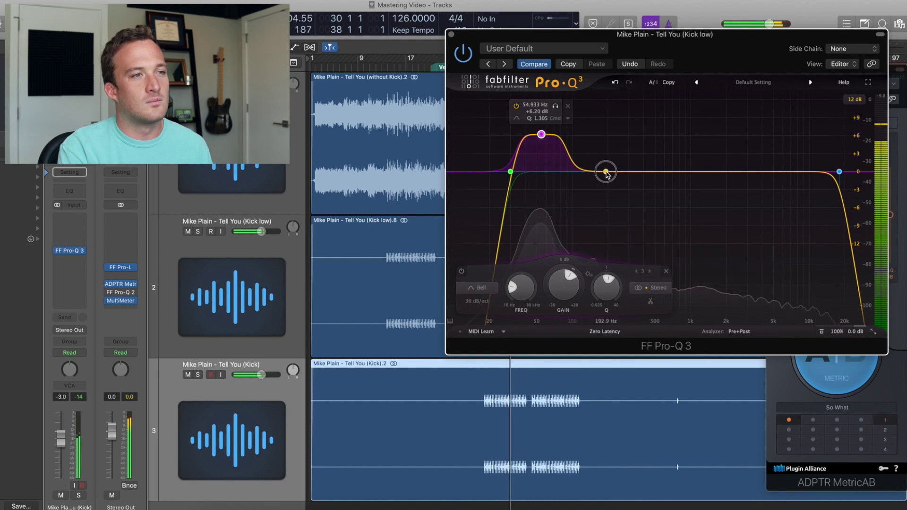
- Add a second 36 dB/oct bell boost to the Kick low EQ at about 178 Hz with +3.82 dB gain and Q 0.929
{"action": "left_click_drag", "start_coordinate": [605, 171], "coordinate": [610, 154]}
{"action": "left_click", "coordinate": [524, 301]}
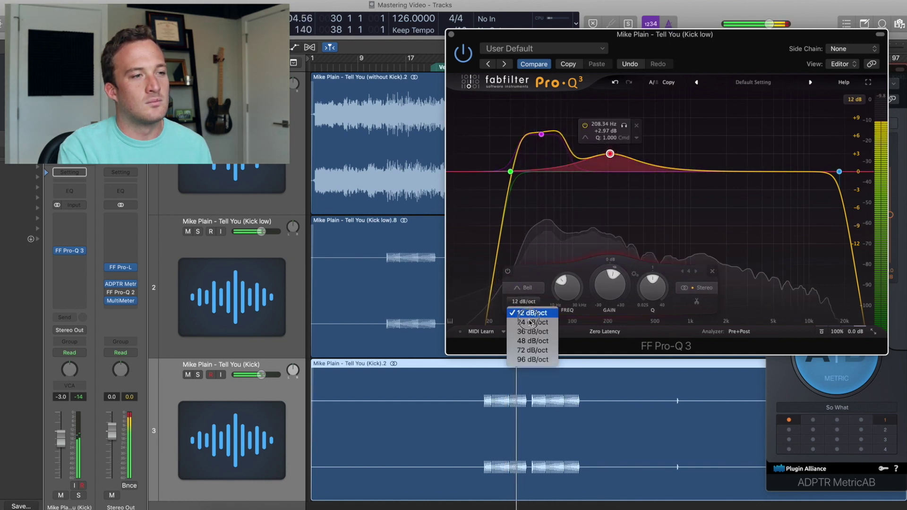
{"action": "left_click", "coordinate": [527, 350]}
{"action": "mouse_move", "coordinate": [611, 155]}
{"action": "left_mouse_down"}
{"action": "mouse_move", "coordinate": [606, 135]}
{"action": "mouse_move", "coordinate": [604, 176]}
{"action": "mouse_move", "coordinate": [600, 142]}
{"action": "mouse_move", "coordinate": [602, 150]}
{"action": "left_mouse_up"}
{"action": "scroll", "coordinate": [605, 156], "scroll_direction": "up", "scroll_amount": 2}
{"action": "scroll", "coordinate": [605, 156], "scroll_direction": "down", "scroll_amount": 2}
- Compare the Kick low EQ bypassed and active during playback, leave it active, and close Pro-Q 3
{"action": "key", "text": "space"}
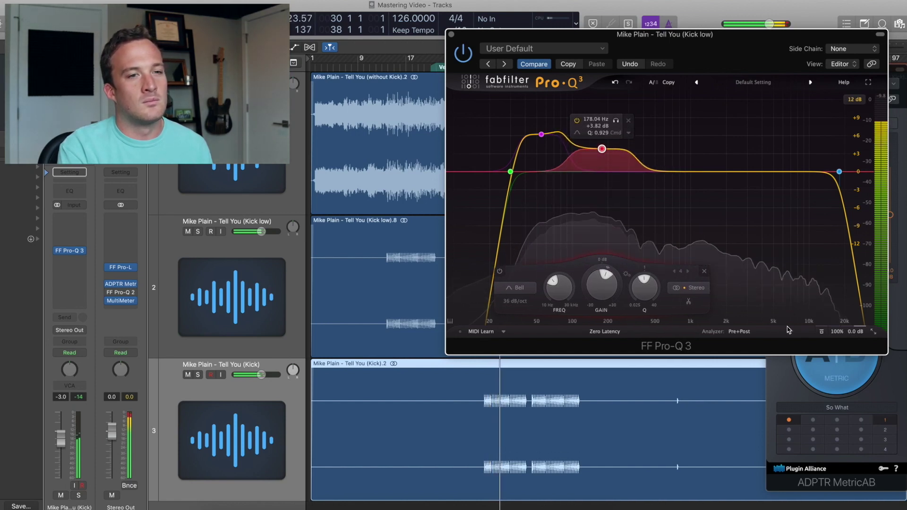
{"action": "left_click", "coordinate": [821, 332]}
{"action": "key", "text": "space"}
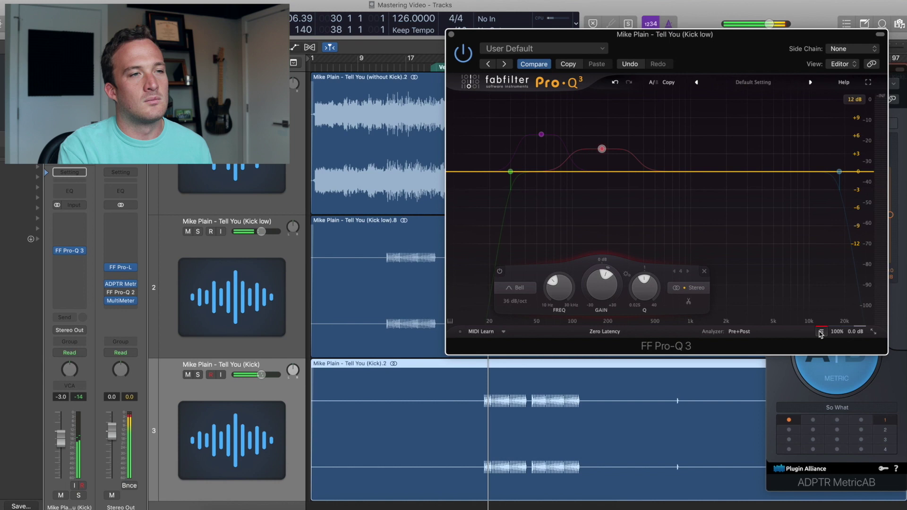
{"action": "left_click", "coordinate": [821, 332]}
{"action": "key", "text": "space"}
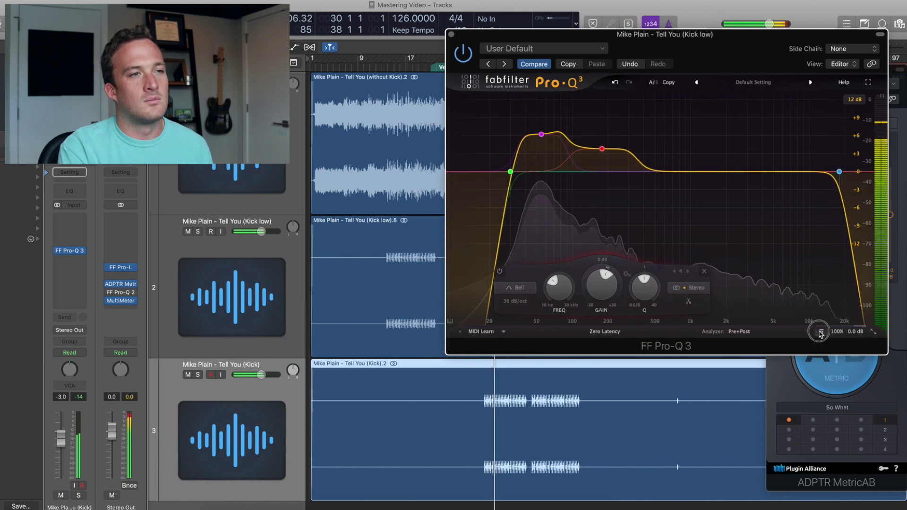
{"action": "left_click", "coordinate": [822, 333]}
{"action": "left_click", "coordinate": [821, 332]}
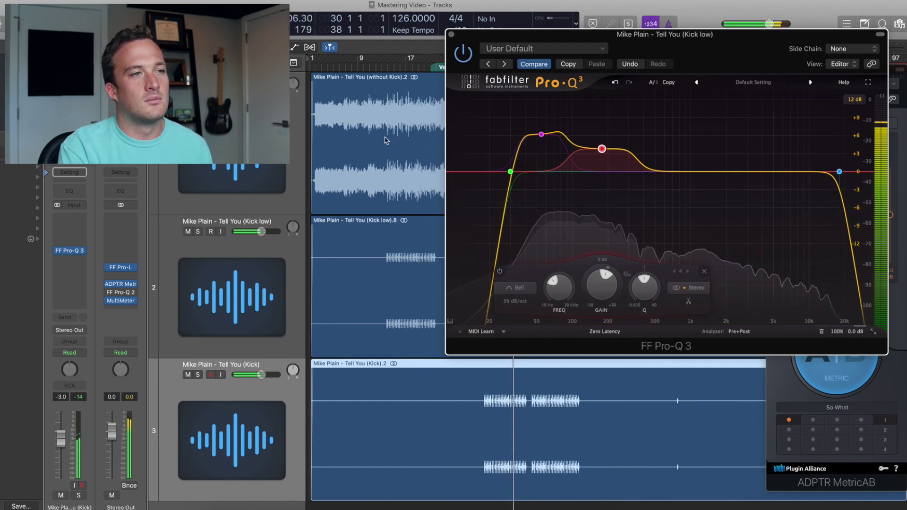
{"action": "key", "text": "space"}
{"action": "key", "text": "super+w"}
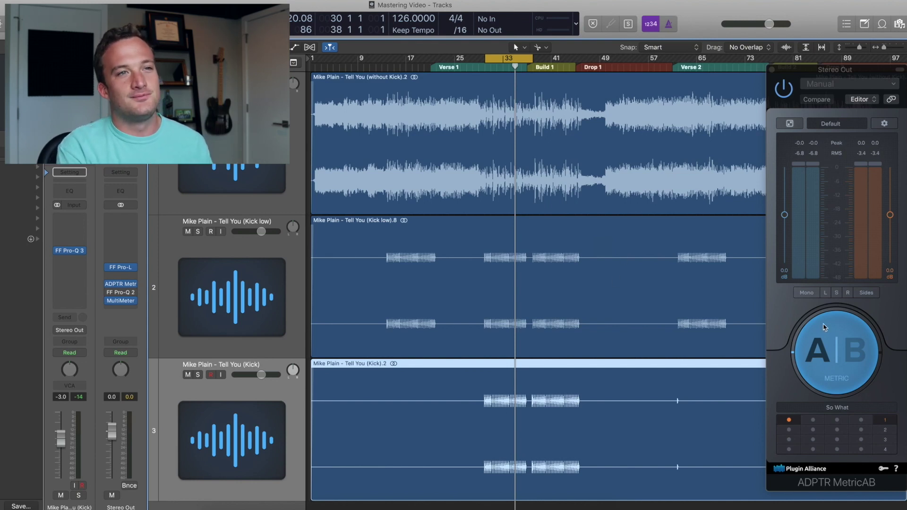
- Play the verse section and alternate MetricAB between the mix and the So What reference to compare them
{"action": "left_click", "coordinate": [824, 330]}
{"action": "key", "text": "space"}
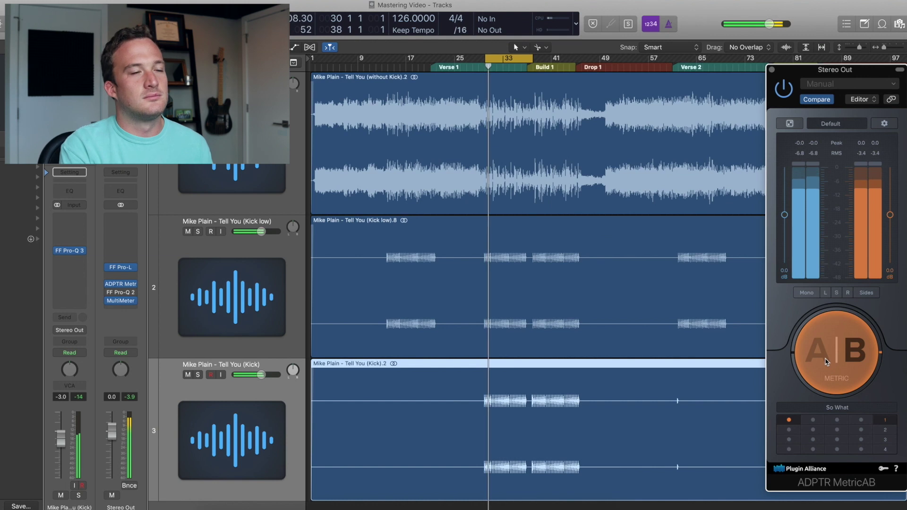
{"action": "left_click", "coordinate": [826, 362]}
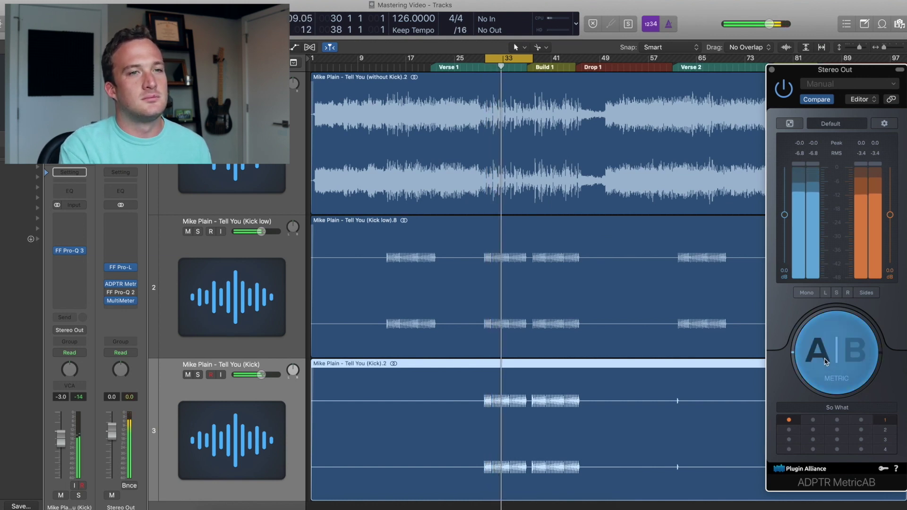
{"action": "left_click", "coordinate": [826, 363]}
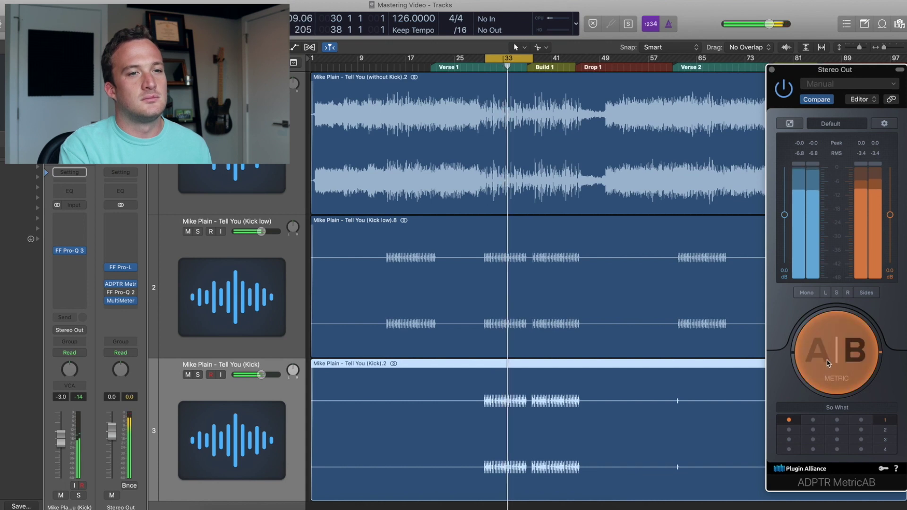
{"action": "left_click", "coordinate": [827, 362]}
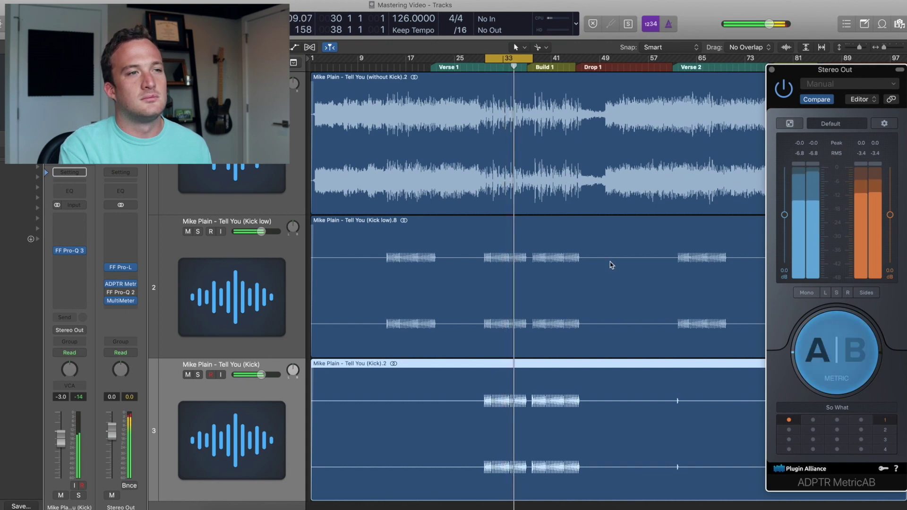
- In TransX Multi on the without Kick track, set the range of all four bands to 7.0 and the duration to 10.17
{"action": "left_click", "coordinate": [294, 258]}
{"action": "key", "text": "space"}
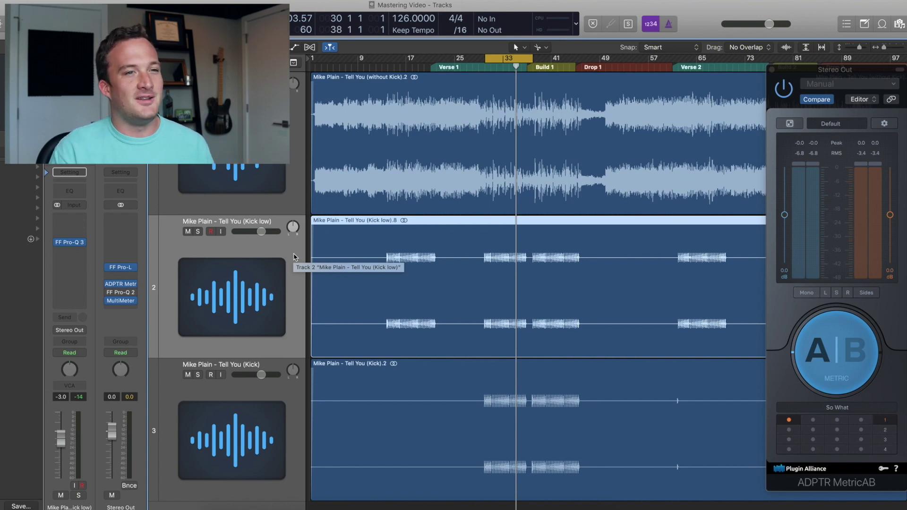
{"action": "left_click", "coordinate": [279, 141]}
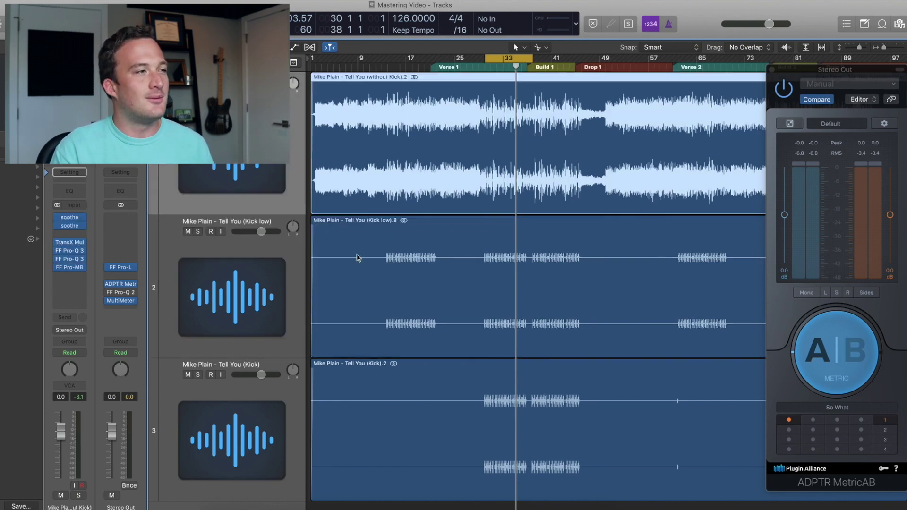
{"action": "left_click", "coordinate": [69, 242]}
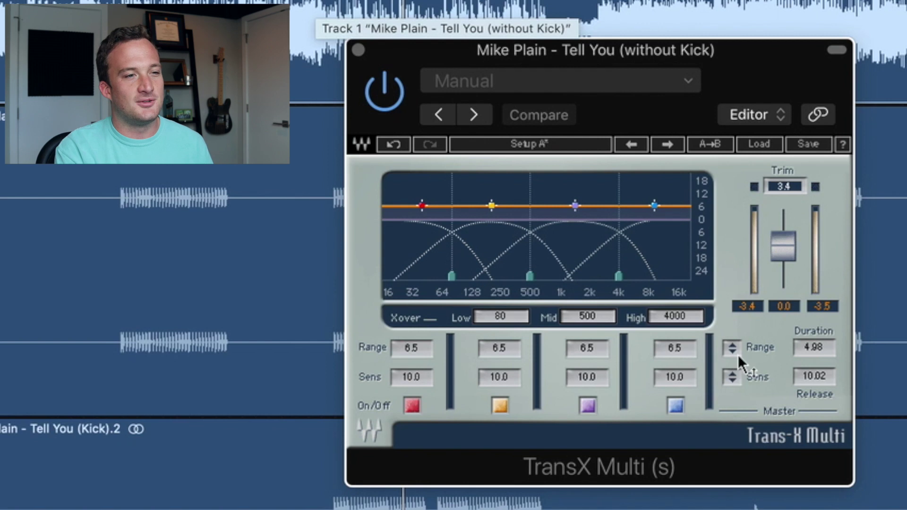
{"action": "left_click_drag", "start_coordinate": [733, 350], "coordinate": [732, 330]}
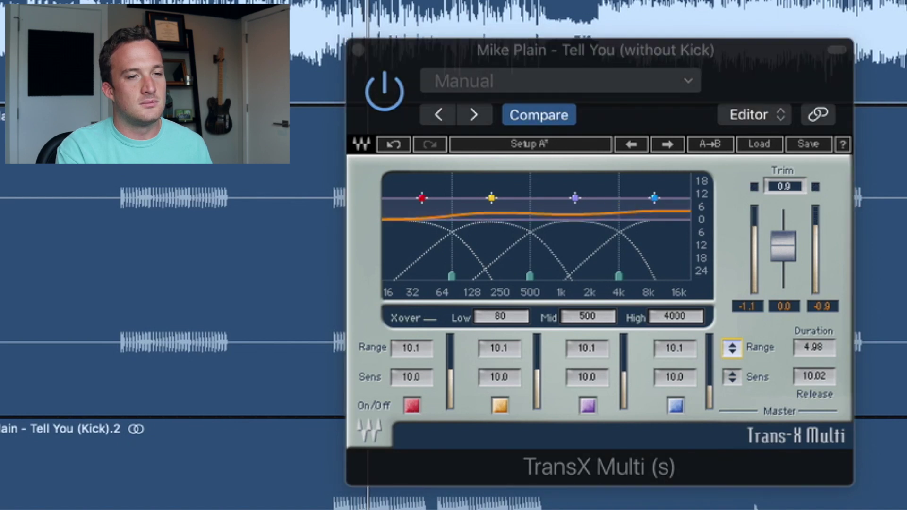
{"action": "left_click_drag", "start_coordinate": [737, 353], "coordinate": [732, 363]}
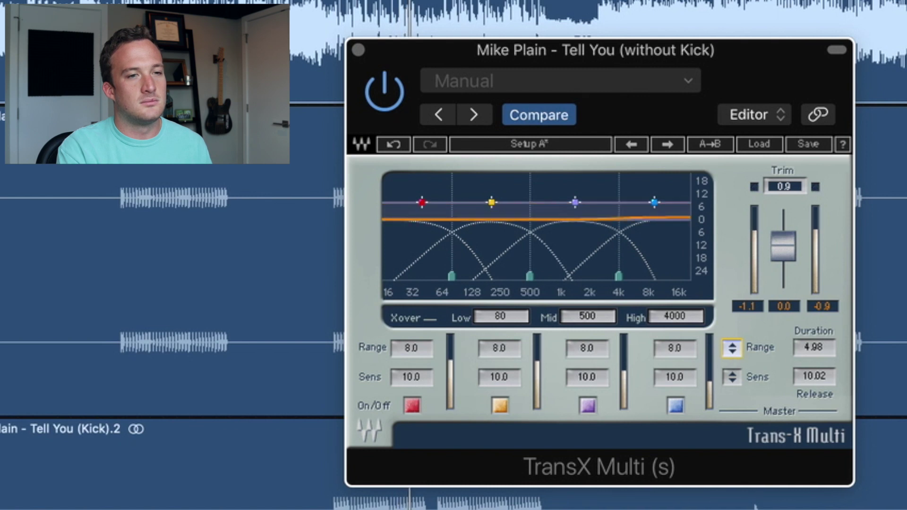
{"action": "left_click_drag", "start_coordinate": [814, 347], "coordinate": [814, 336]}
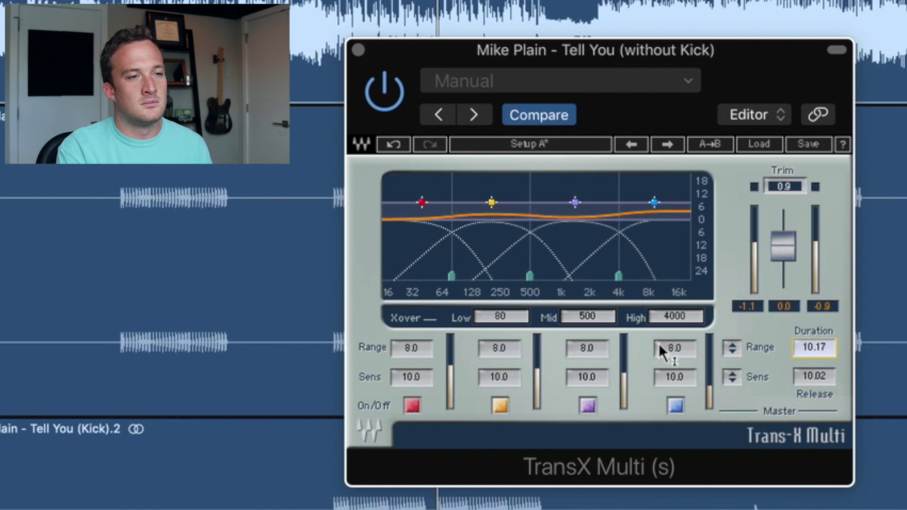
{"action": "left_click", "coordinate": [674, 347]}
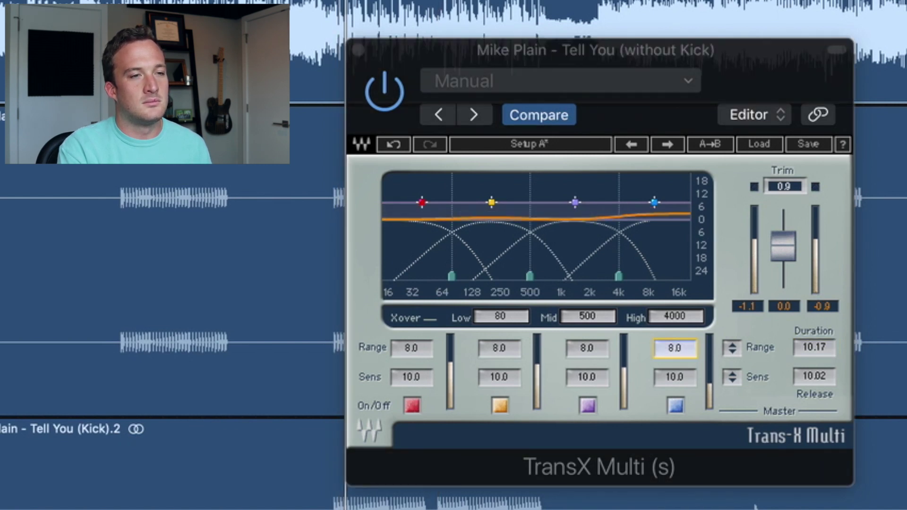
{"action": "left_click_drag", "start_coordinate": [702, 347], "coordinate": [703, 354]}
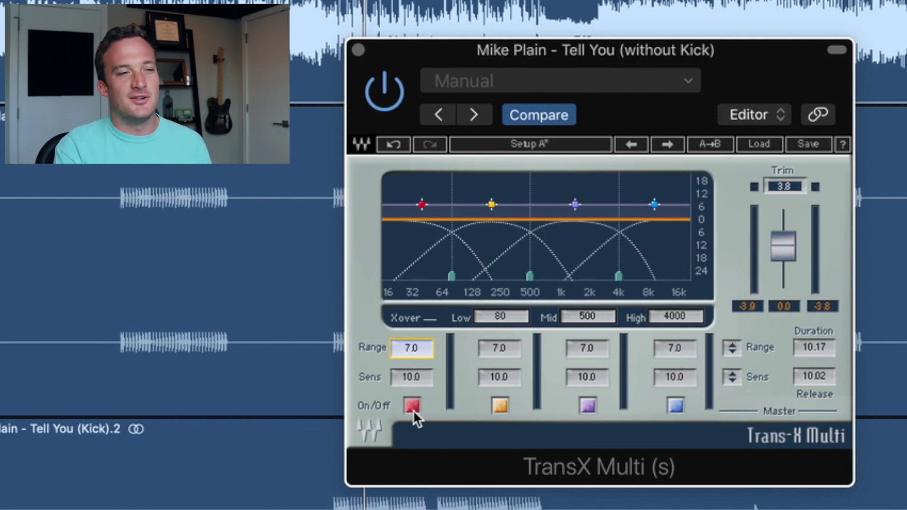
- During playback, turn off the lowest TransX Multi band, check the second band off and on, and raise the low crossover to 186 Hz
{"action": "key", "text": "space"}
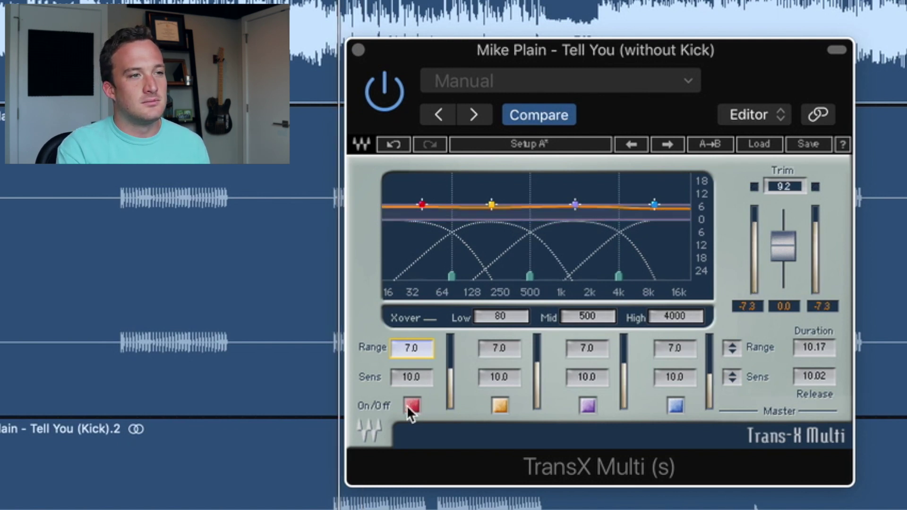
{"action": "left_click", "coordinate": [411, 406]}
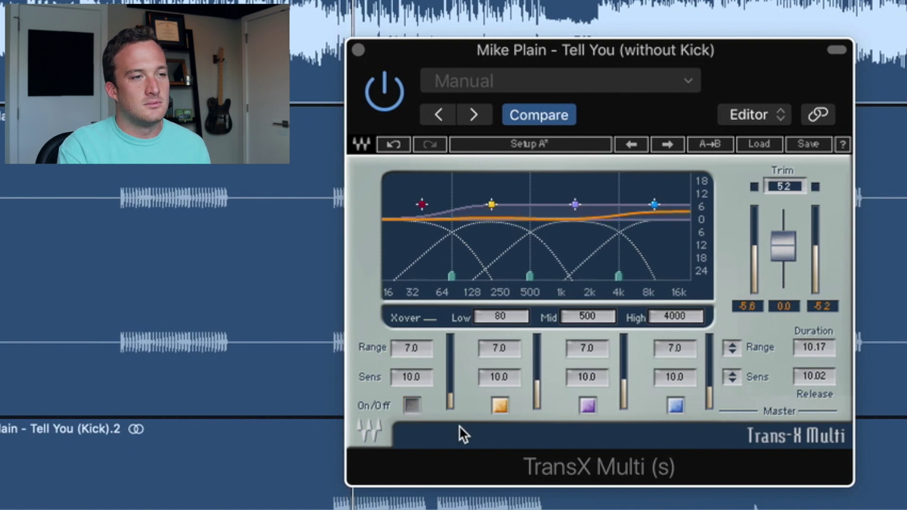
{"action": "left_click_drag", "start_coordinate": [451, 275], "coordinate": [475, 275]}
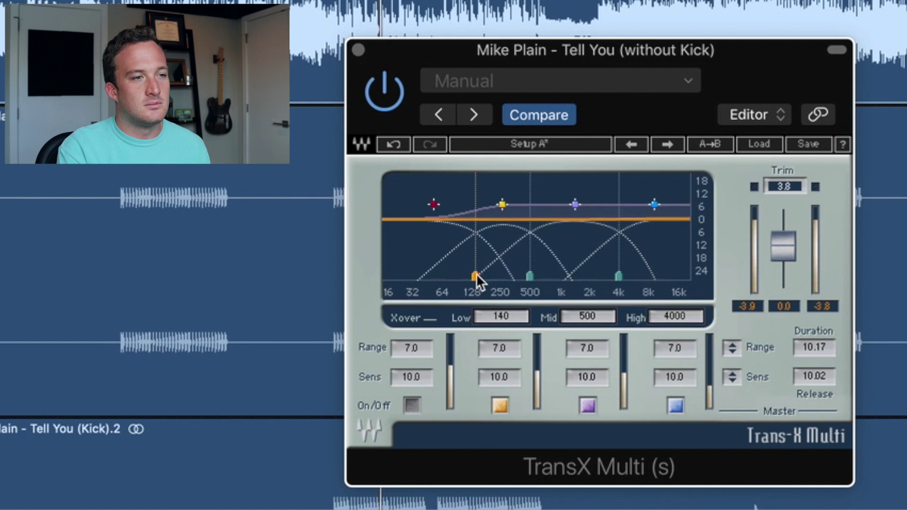
{"action": "left_click", "coordinate": [498, 404]}
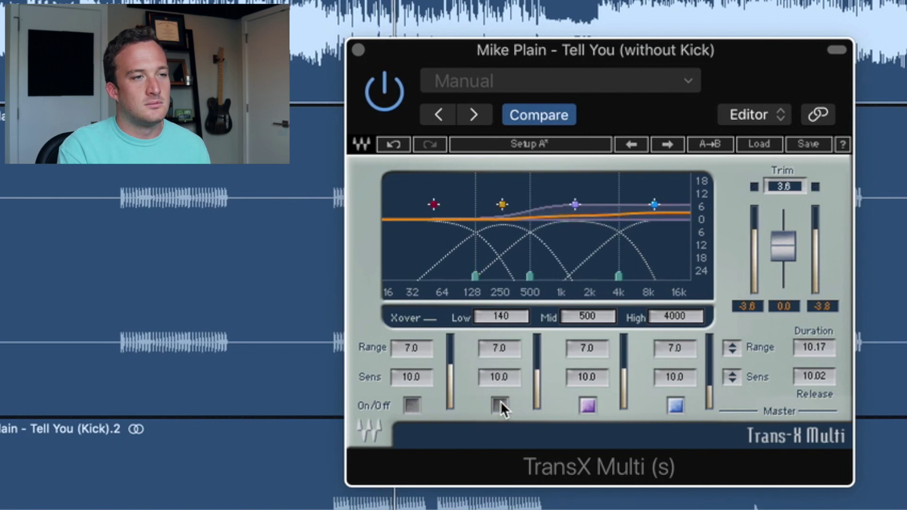
{"action": "left_click", "coordinate": [498, 403]}
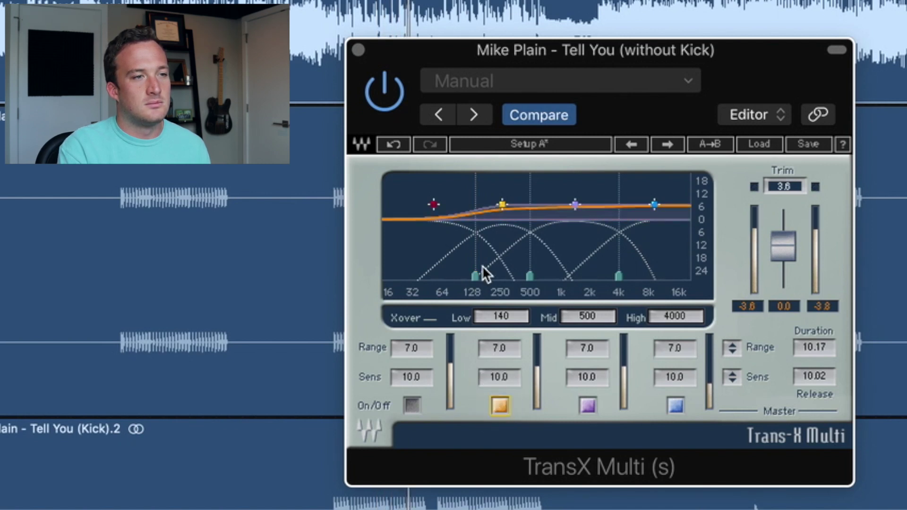
{"action": "left_click_drag", "start_coordinate": [476, 276], "coordinate": [489, 275]}
- Set the second TransX Multi band's range to 3.3, compare the plugin bypassed and active, and close it while active
{"action": "left_click_drag", "start_coordinate": [500, 347], "coordinate": [500, 370]}
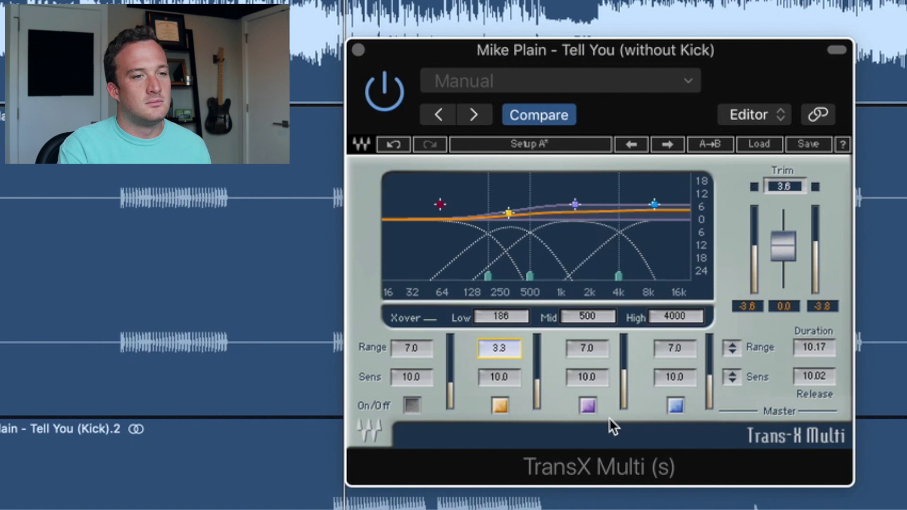
{"action": "left_click", "coordinate": [384, 101]}
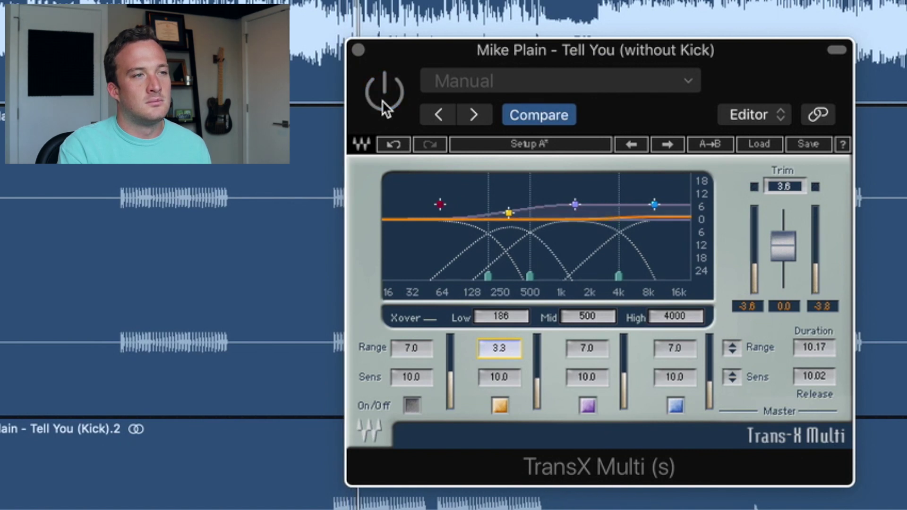
{"action": "left_click", "coordinate": [382, 100]}
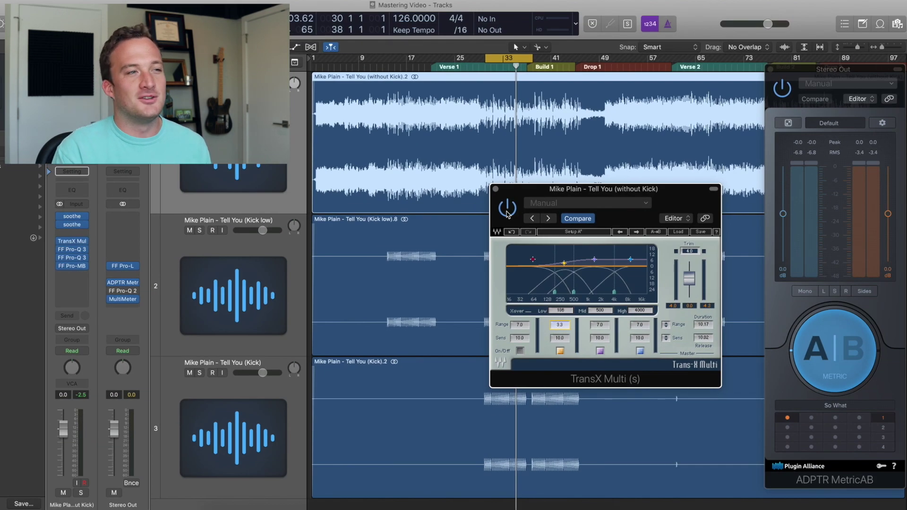
{"action": "left_click", "coordinate": [496, 189]}
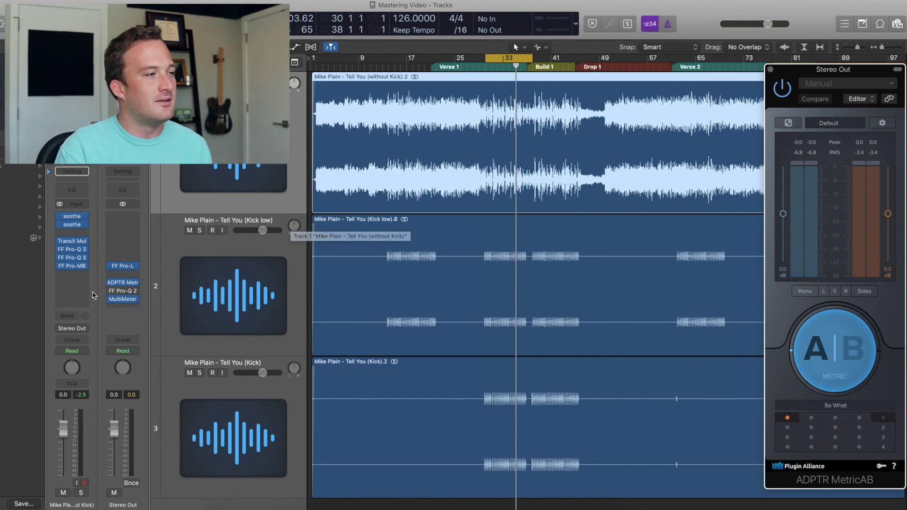
- Enable and open Pro-Q 2 on the Stereo Out, then set its low cut to 30 Hz and its high cut to 100 Hz
{"action": "left_click", "coordinate": [122, 292]}
{"action": "left_click_drag", "start_coordinate": [249, 12], "coordinate": [662, 188]}
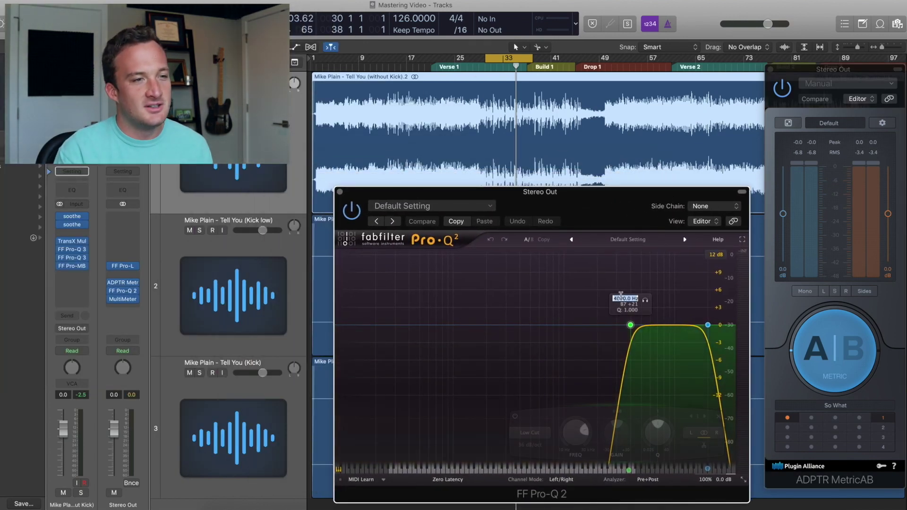
{"action": "type", "text": "30"}
{"action": "key", "text": "Return"}
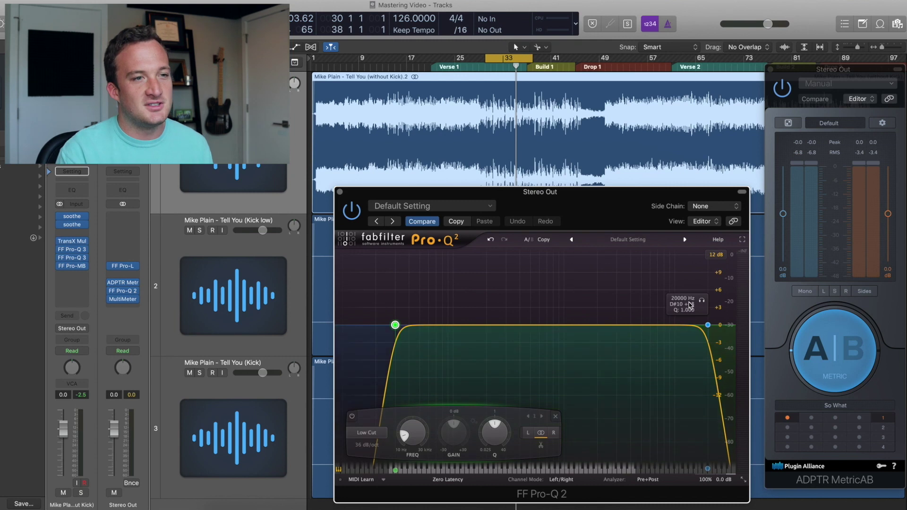
{"action": "left_click", "coordinate": [687, 298]}
{"action": "key", "text": "Return"}
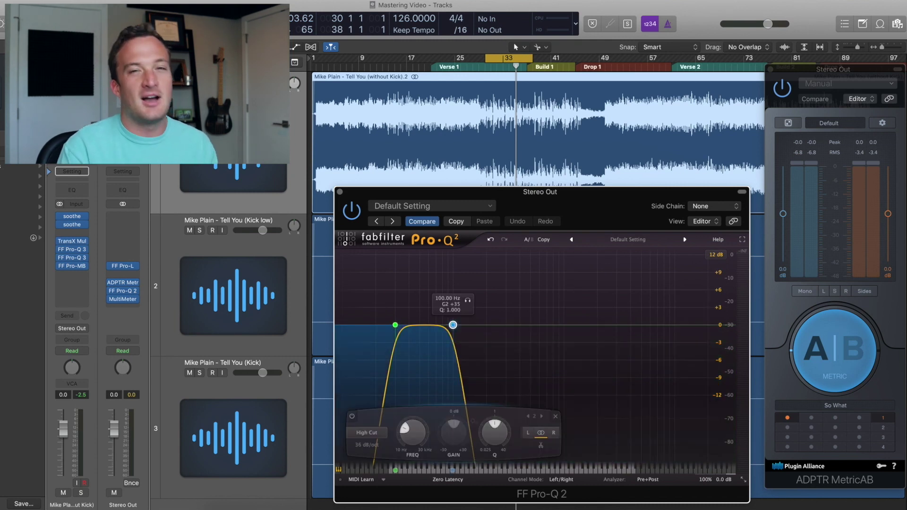
- Play the section and alternate MetricAB between the mix and the So What reference to compare their 30–100 Hz range
{"action": "left_click_drag", "start_coordinate": [615, 209], "coordinate": [627, 199]}
{"action": "left_click", "coordinate": [806, 354]}
{"action": "key", "text": "space"}
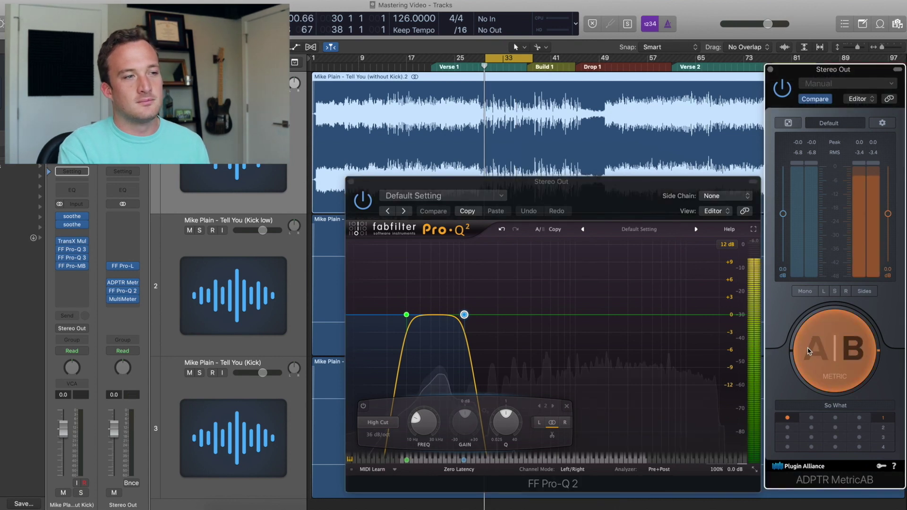
{"action": "left_click", "coordinate": [813, 352]}
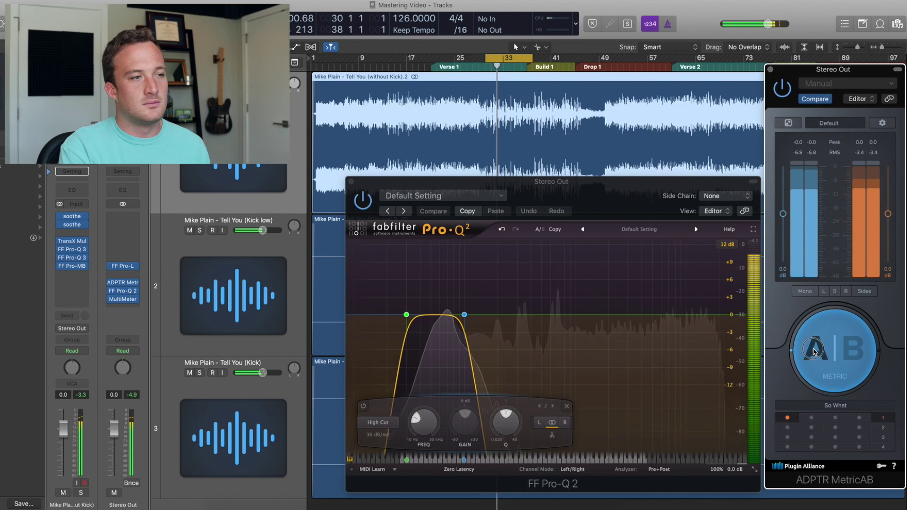
{"action": "left_click", "coordinate": [814, 351]}
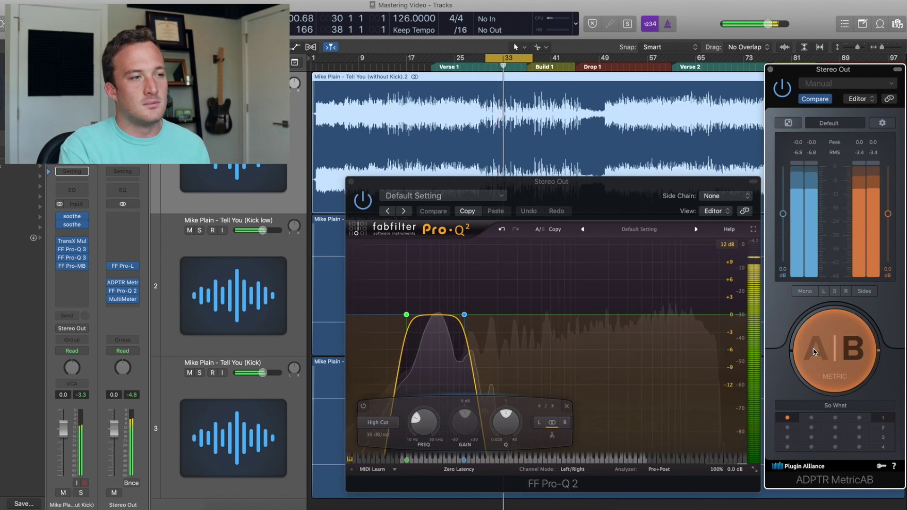
{"action": "left_click", "coordinate": [814, 352]}
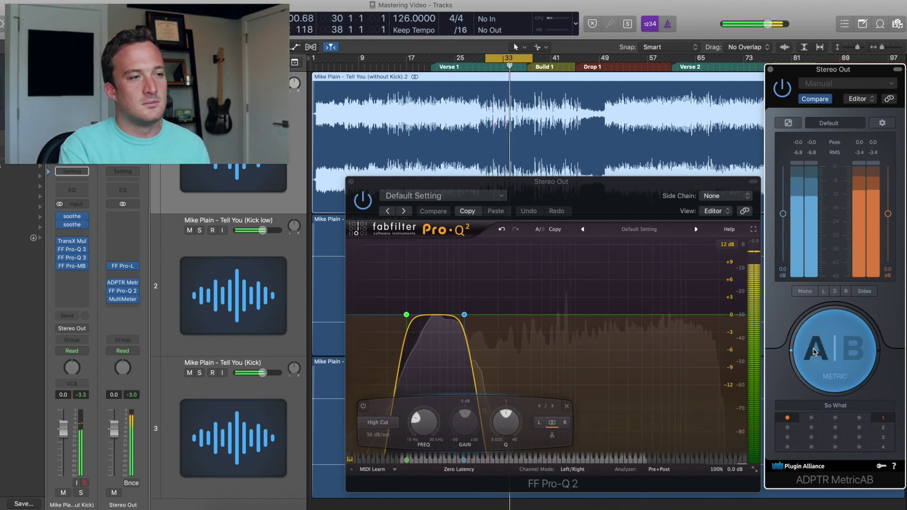
{"action": "left_click", "coordinate": [814, 352]}
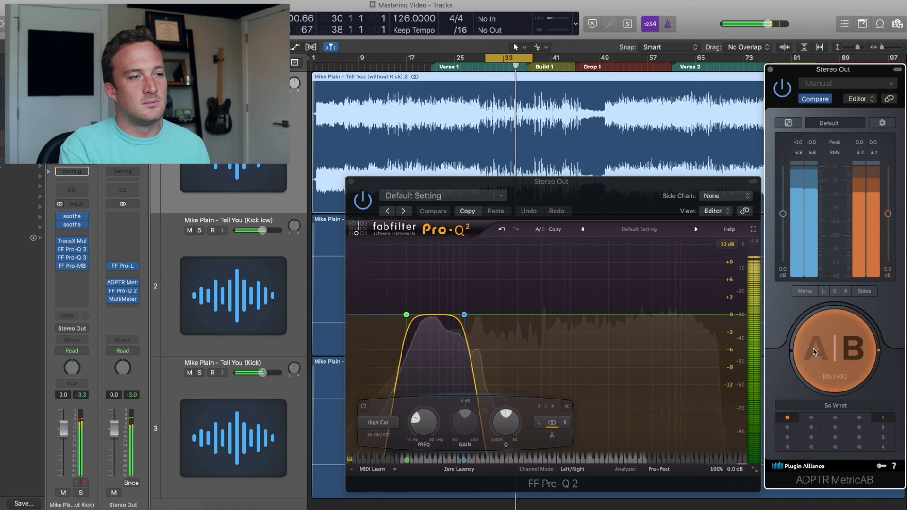
{"action": "left_click", "coordinate": [814, 351]}
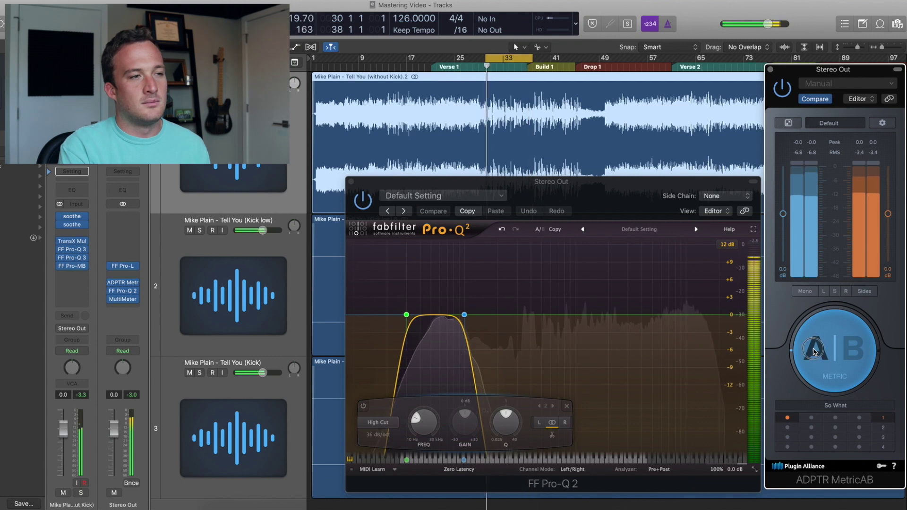
{"action": "left_click", "coordinate": [814, 351]}
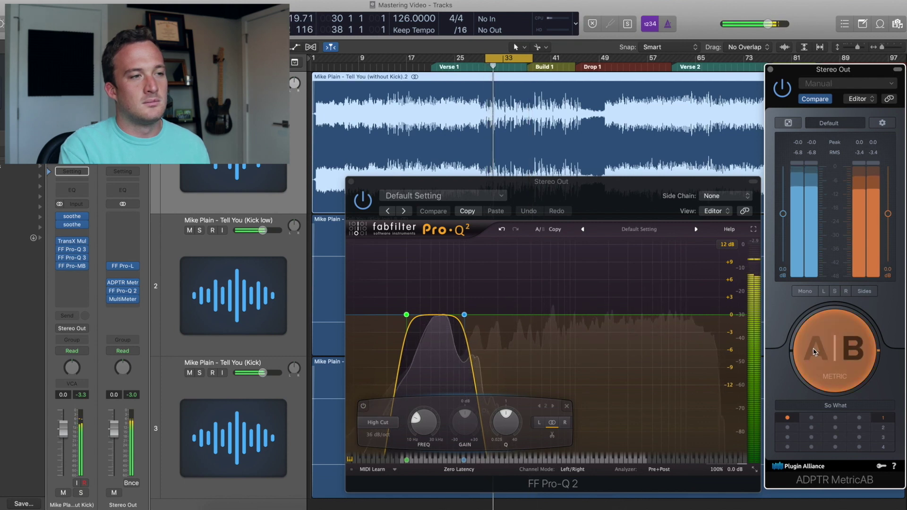
{"action": "key", "text": "space"}
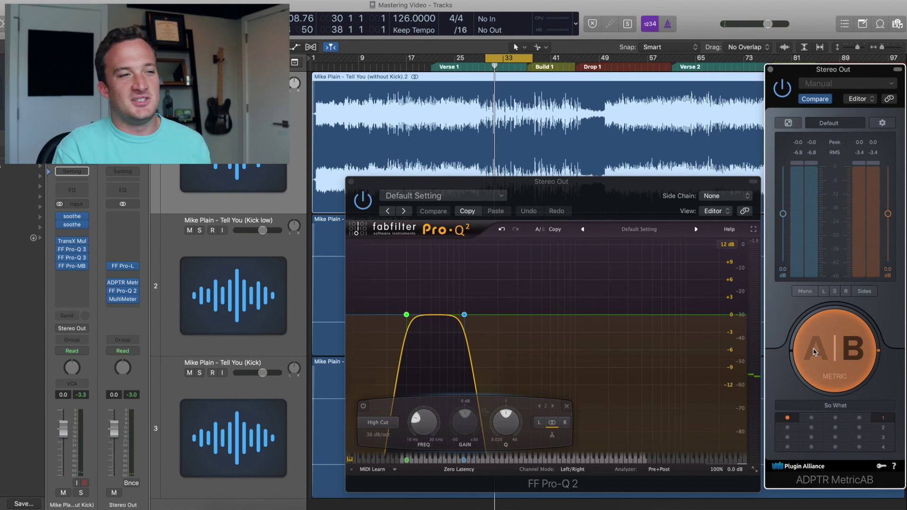
- Shift the Stereo Out Pro-Q 2 listening band by setting the high cut to 400 Hz and the low cut to 150 Hz
{"action": "left_click", "coordinate": [457, 289]}
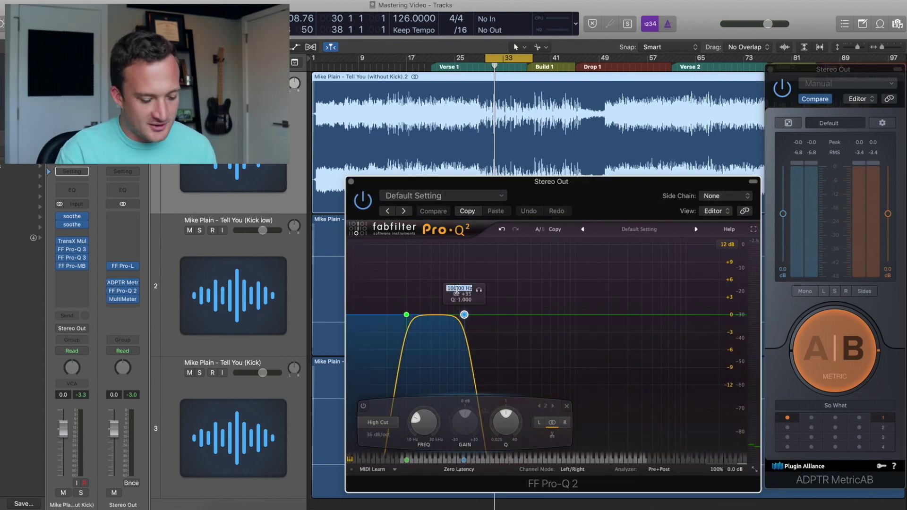
{"action": "type", "text": "400"}
{"action": "key", "text": "Return"}
{"action": "left_click", "coordinate": [401, 289]}
{"action": "type", "text": "150"}
{"action": "key", "text": "Return"}
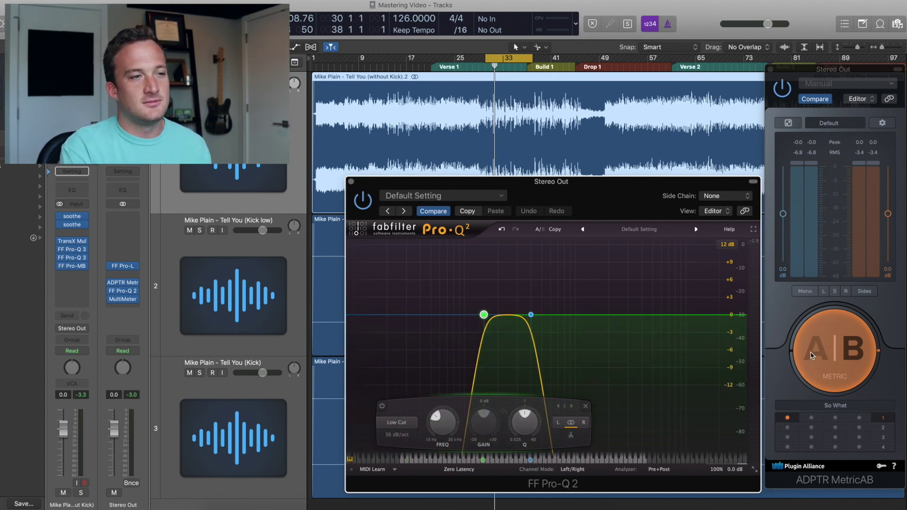
- Play the section and alternate MetricAB between the mix and the reference to compare their 150–400 Hz range
{"action": "key", "text": "space"}
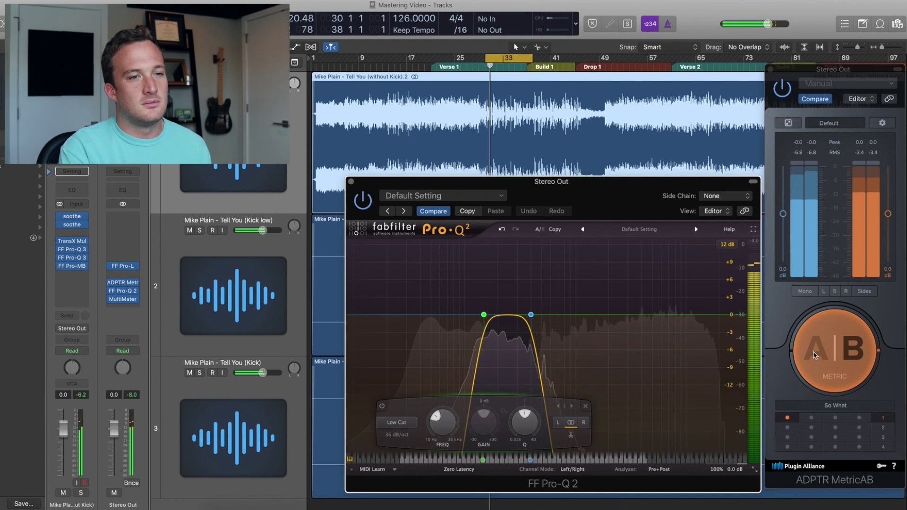
{"action": "left_click", "coordinate": [814, 355]}
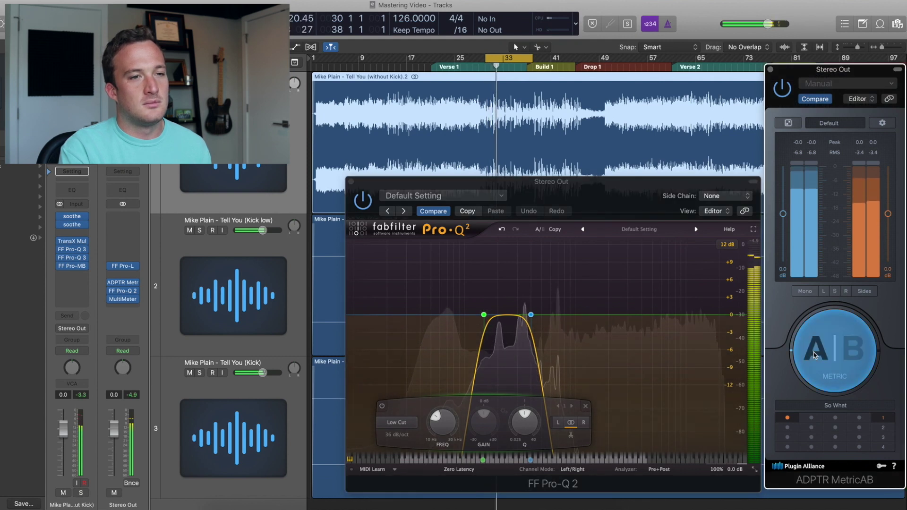
{"action": "left_click", "coordinate": [814, 356]}
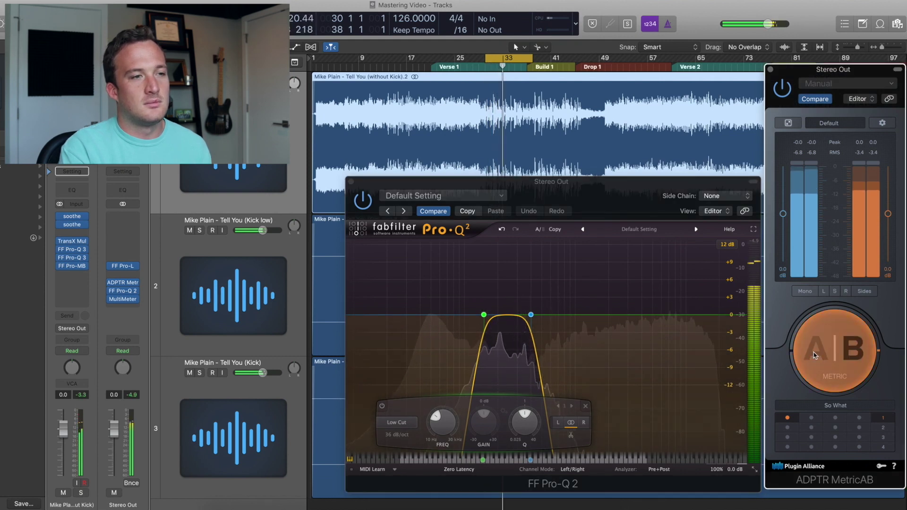
{"action": "left_click", "coordinate": [813, 356]}
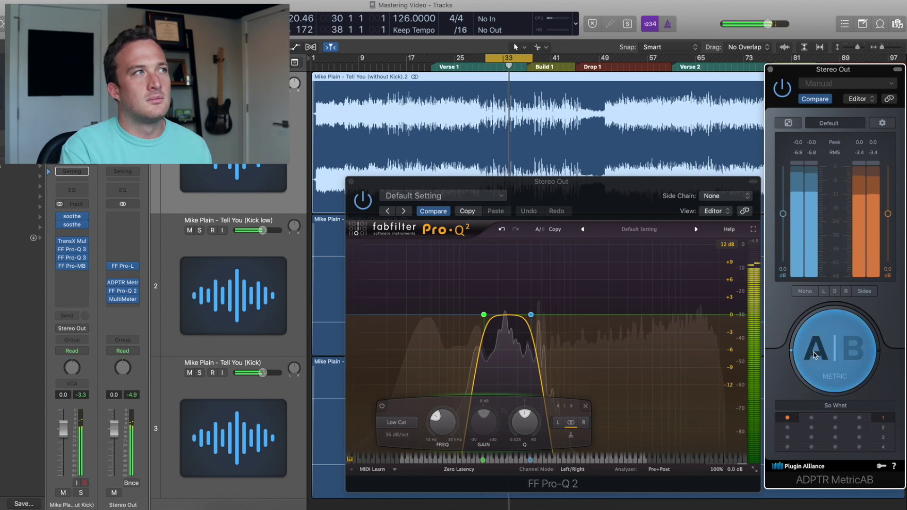
{"action": "left_click", "coordinate": [814, 355]}
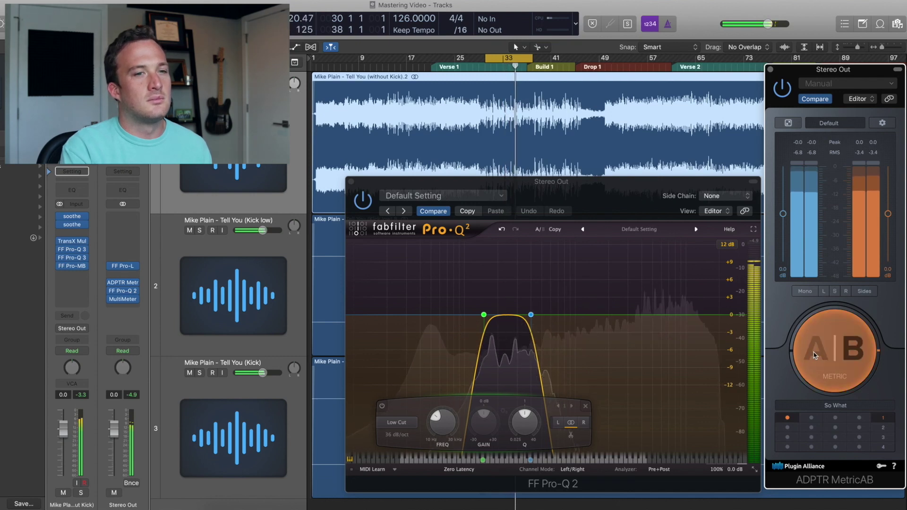
- Stop playback and insert a stereo TransX Multi after Pro-Q 3 on the Kick low track
{"action": "key", "text": "space"}
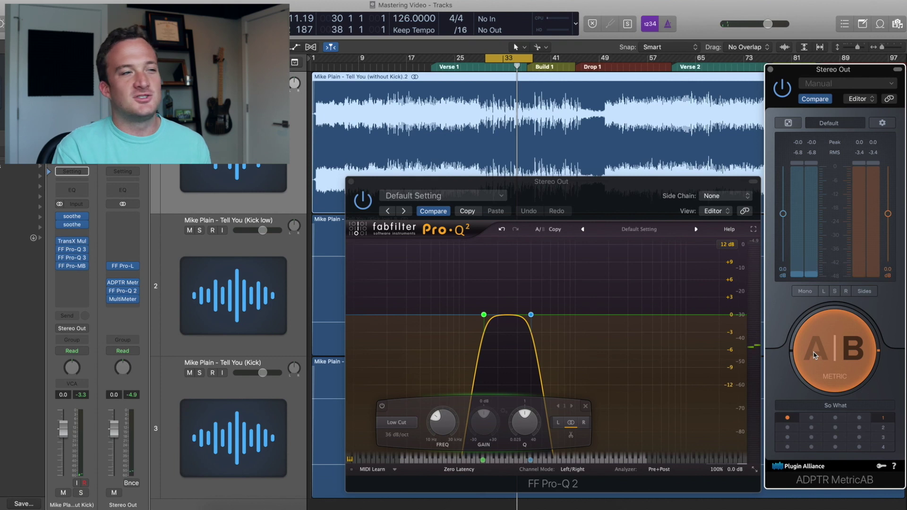
{"action": "left_click", "coordinate": [232, 296]}
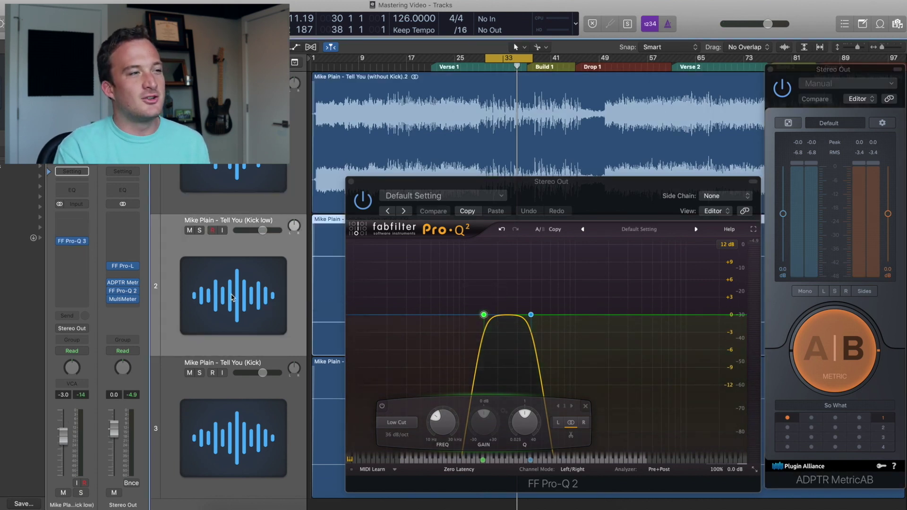
{"action": "left_click", "coordinate": [67, 250]}
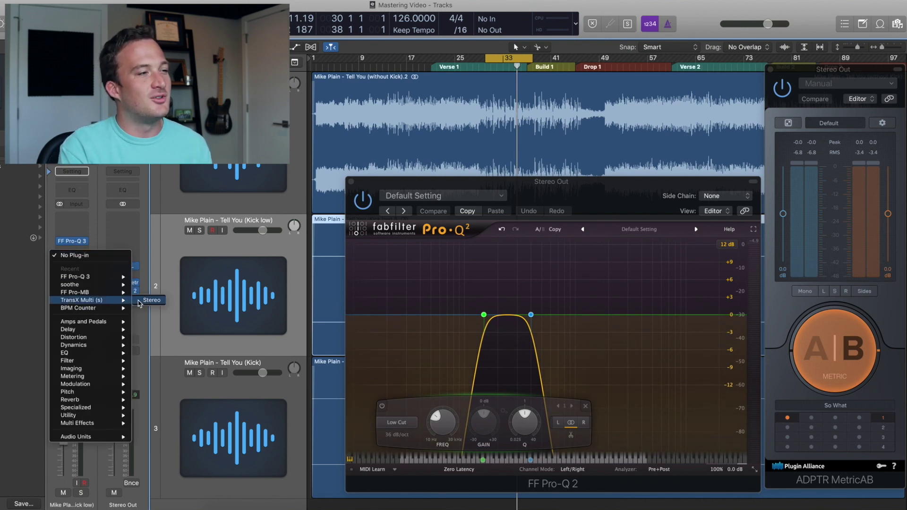
{"action": "left_click", "coordinate": [151, 300]}
{"action": "left_click_drag", "start_coordinate": [387, 97], "coordinate": [528, 111]}
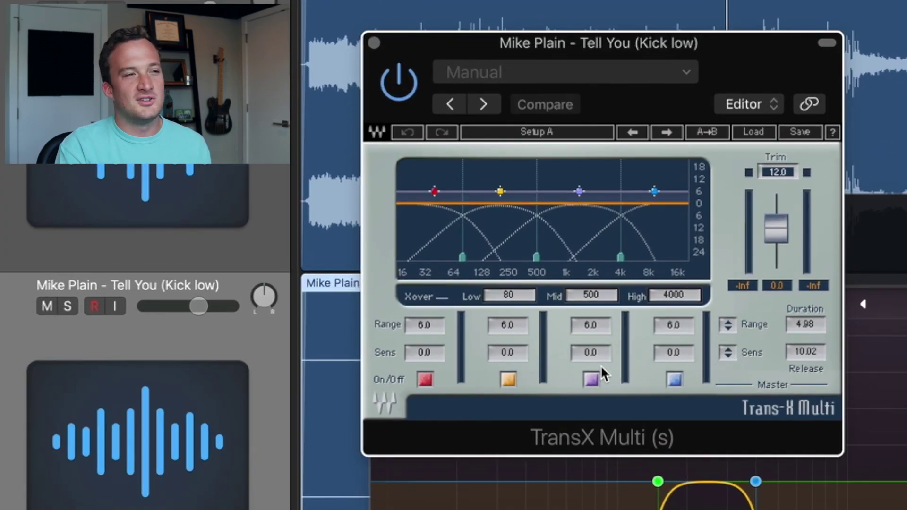
- Switch off TransX Multi's first, third and fourth bands and set the master duration to 8.93
{"action": "left_click", "coordinate": [426, 380]}
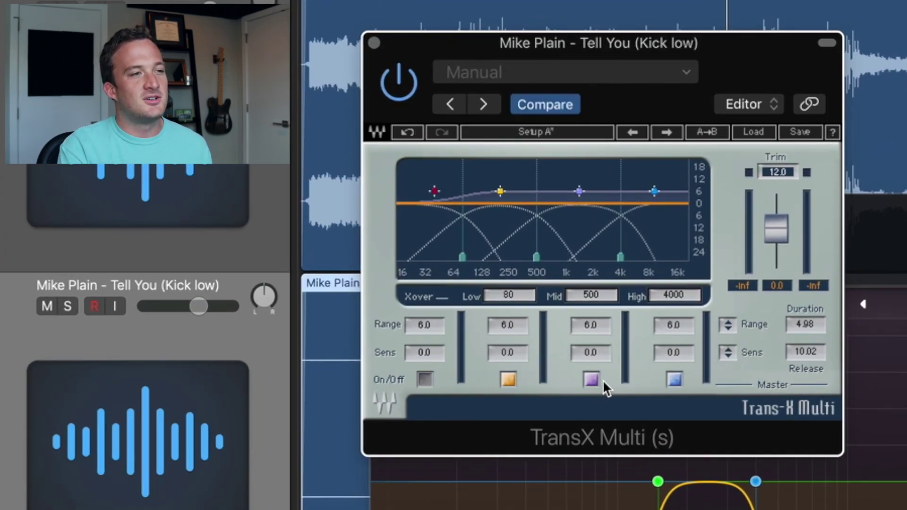
{"action": "left_click", "coordinate": [591, 379]}
{"action": "left_click", "coordinate": [675, 379]}
{"action": "left_click_drag", "start_coordinate": [806, 324], "coordinate": [806, 315]}
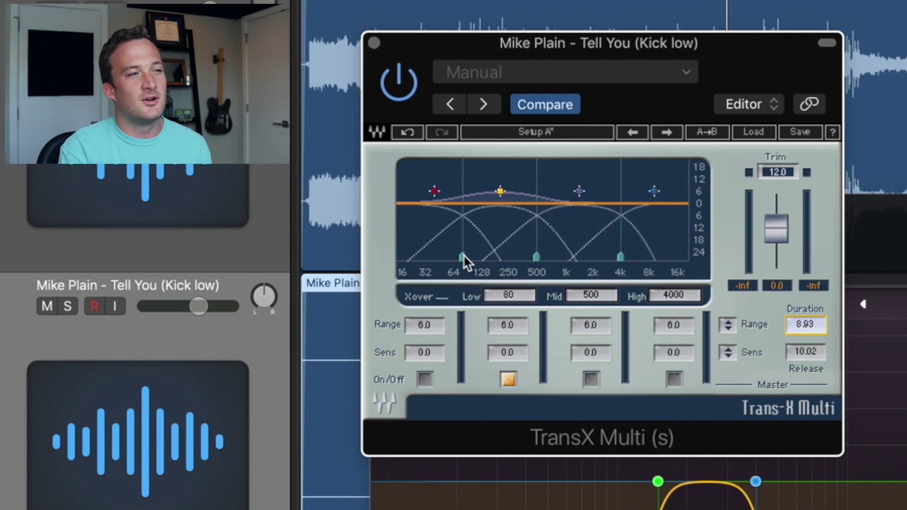
- During playback, set the TransX Multi low crossover to 250 and the second band's sensitivity to 3.7 and range to 18.0
{"action": "key", "text": "space"}
{"action": "left_click_drag", "start_coordinate": [463, 257], "coordinate": [508, 257]}
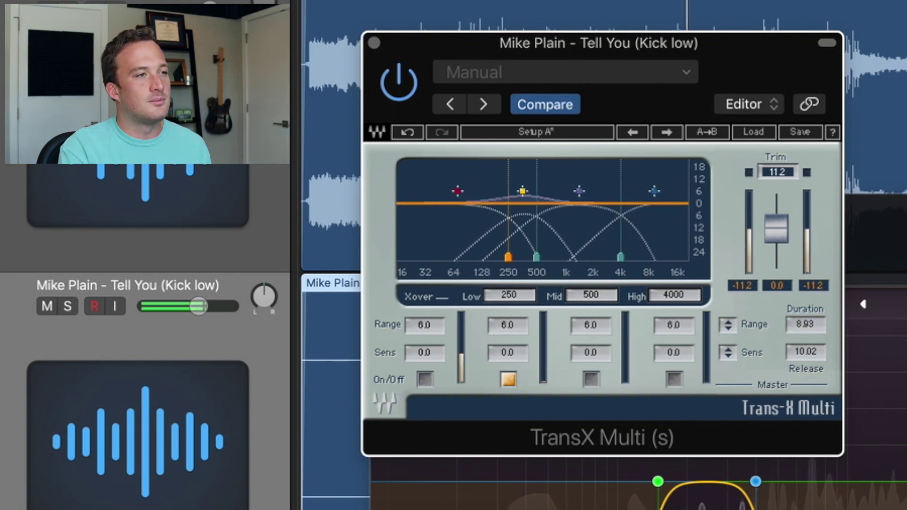
{"action": "left_click_drag", "start_coordinate": [508, 352], "coordinate": [508, 307]}
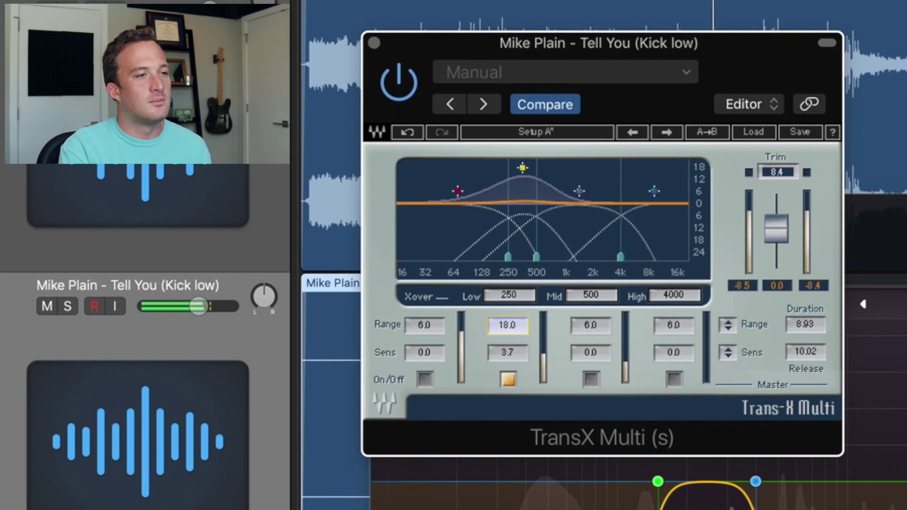
- Switch the second TransX Multi band off and on during playback to compare the kick with and without it
{"action": "left_click", "coordinate": [508, 379]}
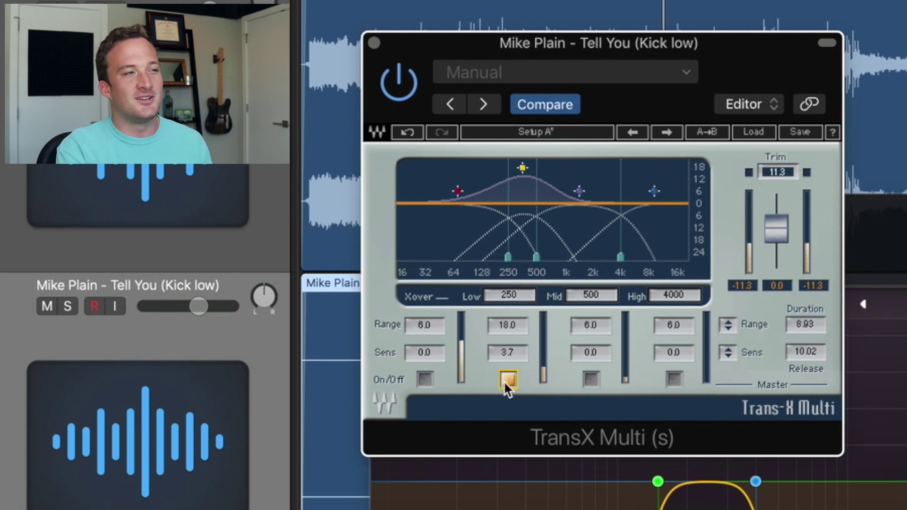
{"action": "left_click", "coordinate": [504, 381]}
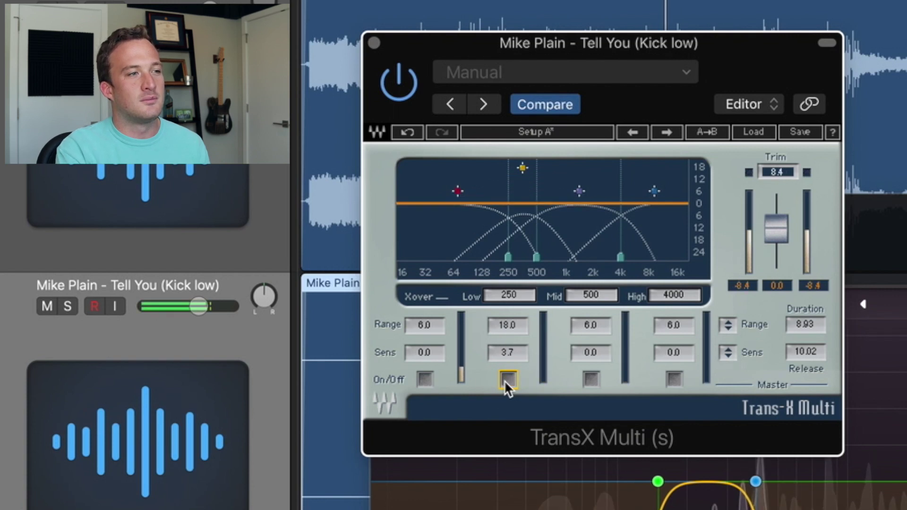
{"action": "left_click", "coordinate": [504, 380]}
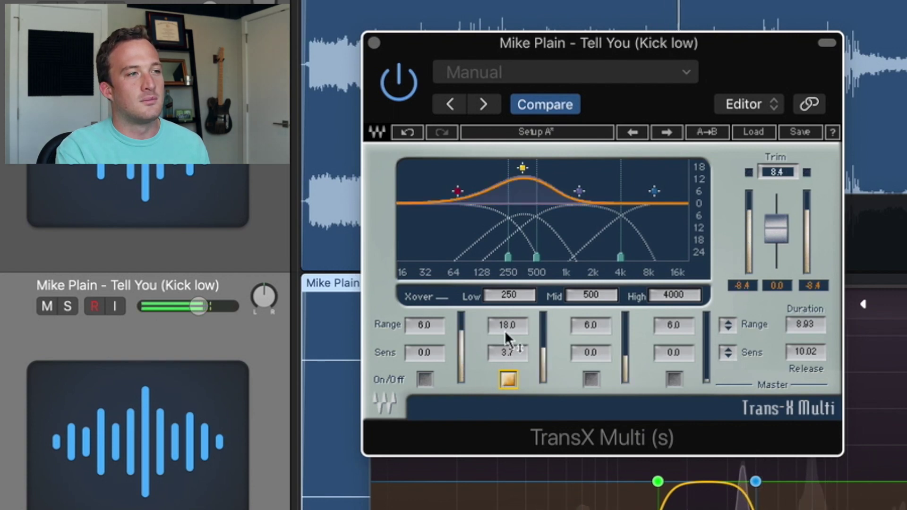
- Adjust the second band's range by ear to about 8.5, then close TransX Multi
{"action": "scroll", "coordinate": [506, 323], "scroll_direction": "up", "scroll_amount": 5}
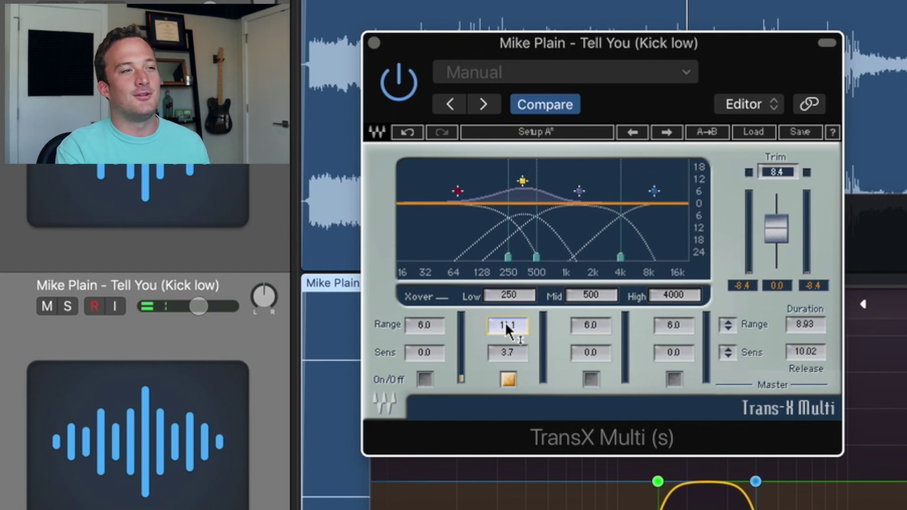
{"action": "scroll", "coordinate": [506, 322], "scroll_direction": "down", "scroll_amount": 10}
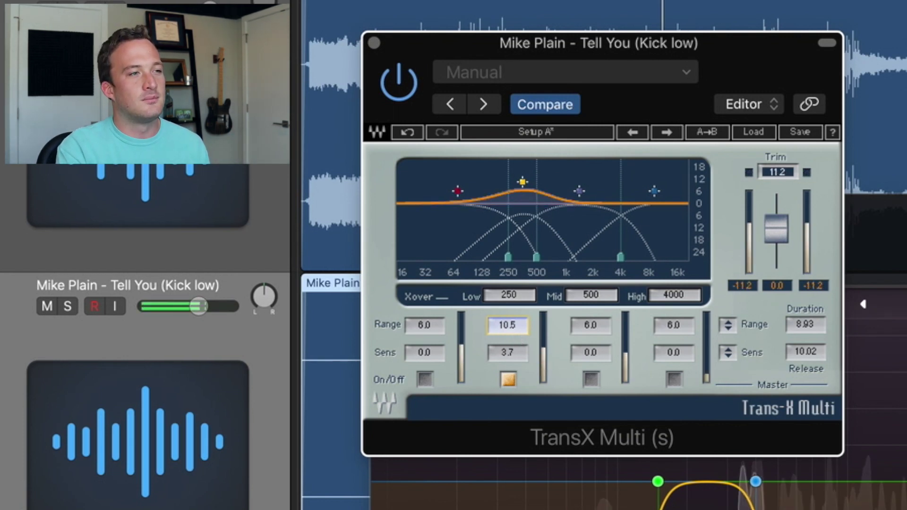
{"action": "scroll", "coordinate": [508, 325], "scroll_direction": "up", "scroll_amount": 15}
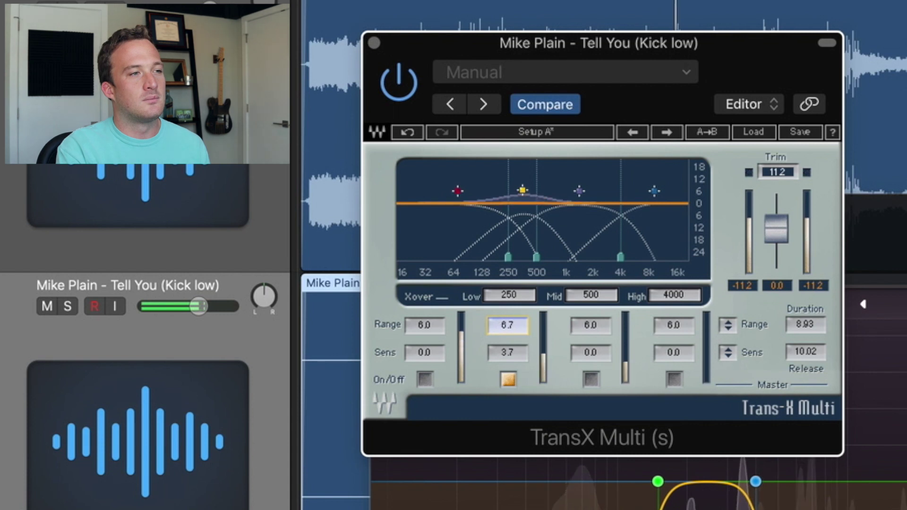
{"action": "scroll", "coordinate": [508, 325], "scroll_direction": "down", "scroll_amount": 7}
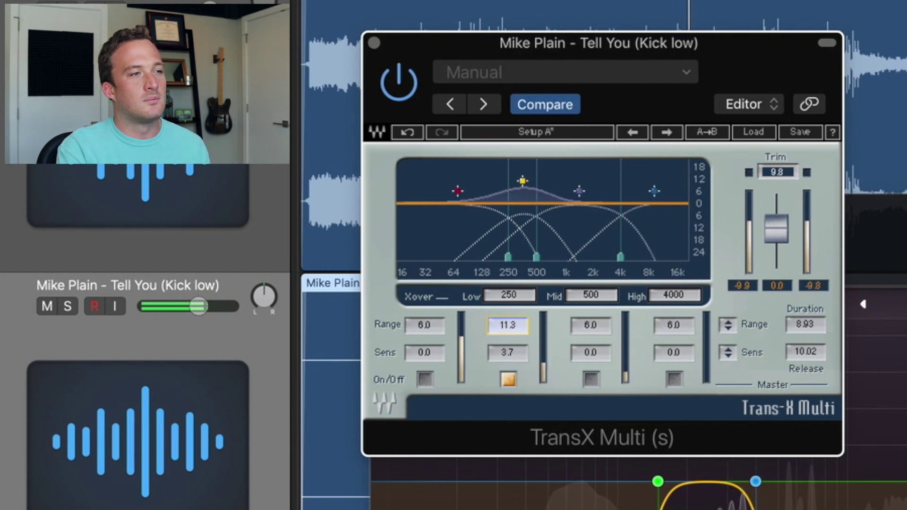
{"action": "scroll", "coordinate": [508, 325], "scroll_direction": "down", "scroll_amount": 2}
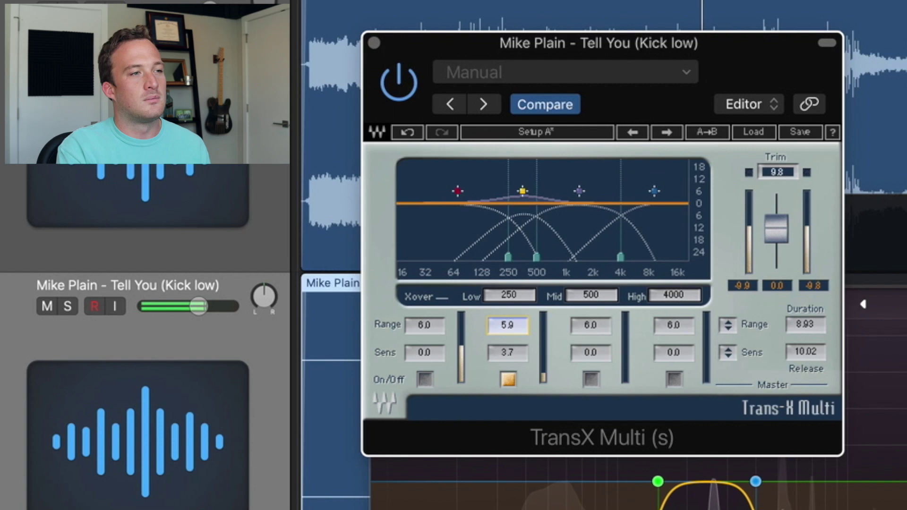
{"action": "scroll", "coordinate": [507, 324], "scroll_direction": "up", "scroll_amount": 3}
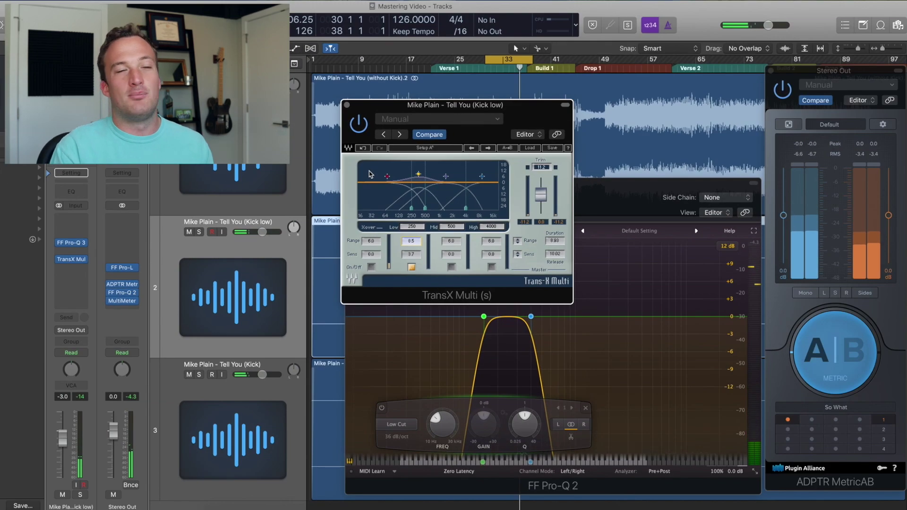
{"action": "key", "text": "super+w"}
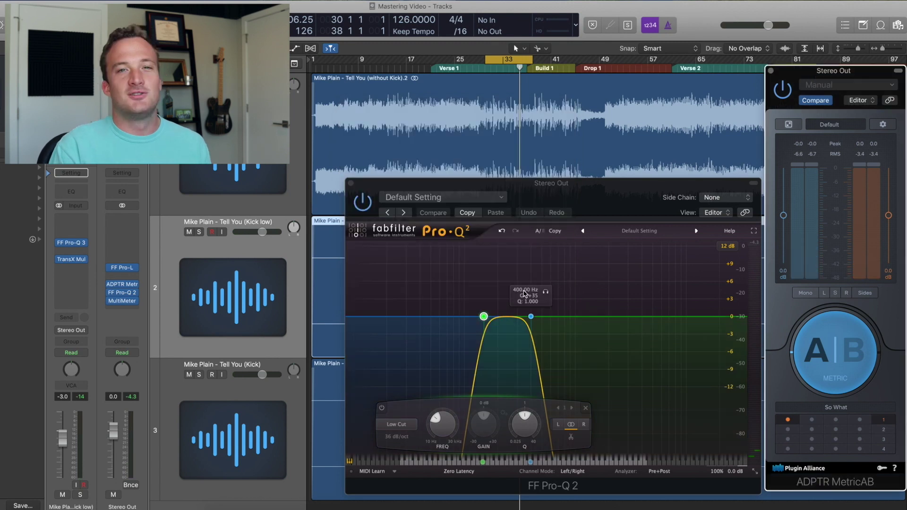
- Shift the Stereo Out Pro-Q 2 listening band by setting the high cut to 1100 Hz and the low cut to 400 Hz
{"action": "double_click", "coordinate": [525, 291]}
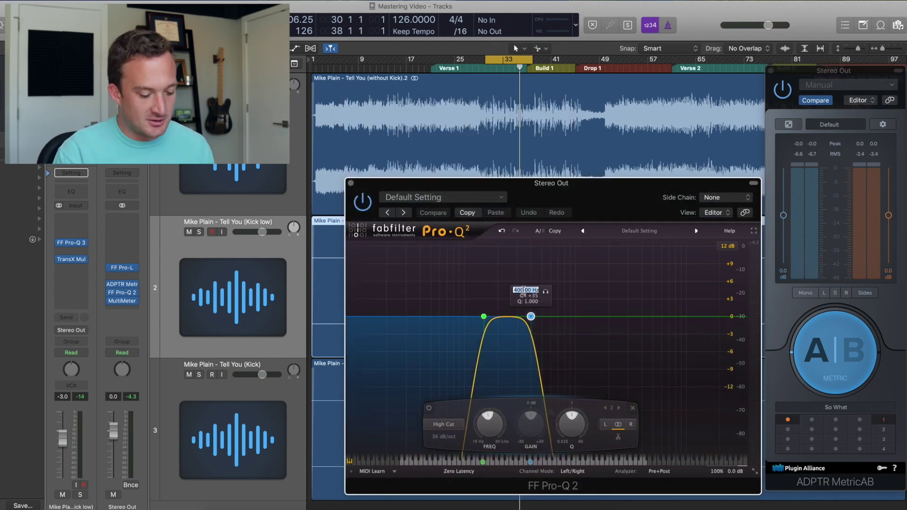
{"action": "key", "text": "Return"}
{"action": "double_click", "coordinate": [474, 290]}
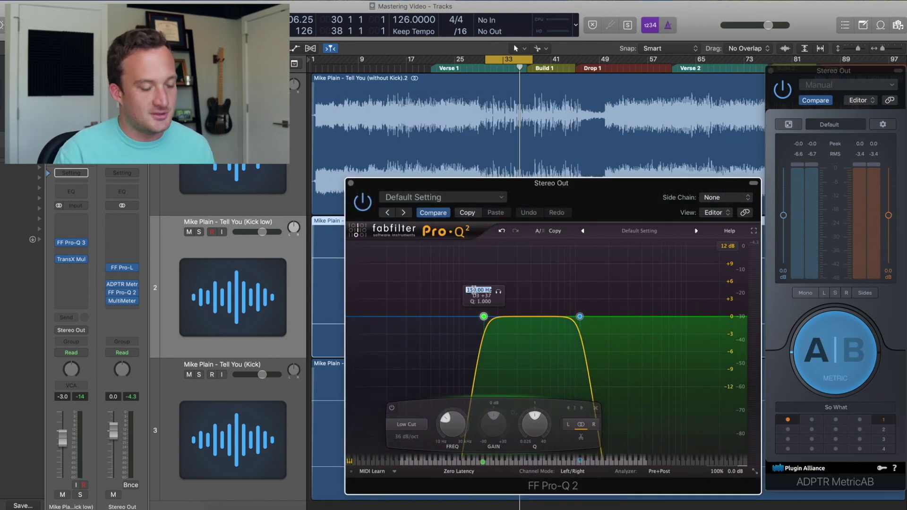
{"action": "type", "text": "400"}
{"action": "key", "text": "Return"}
- Play the section and alternate MetricAB between the mix and the So What reference to compare their 400–1100 Hz range
{"action": "key", "text": "space"}
{"action": "left_click", "coordinate": [815, 371]}
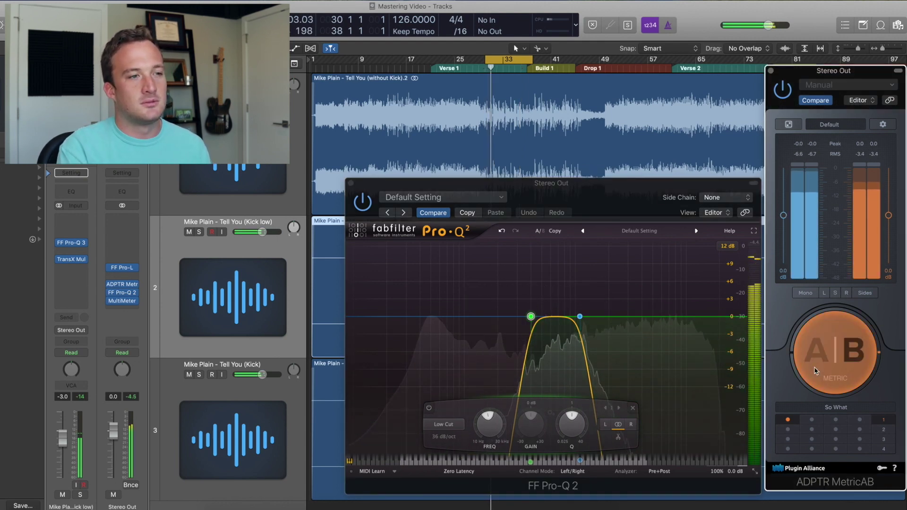
{"action": "left_click", "coordinate": [815, 369]}
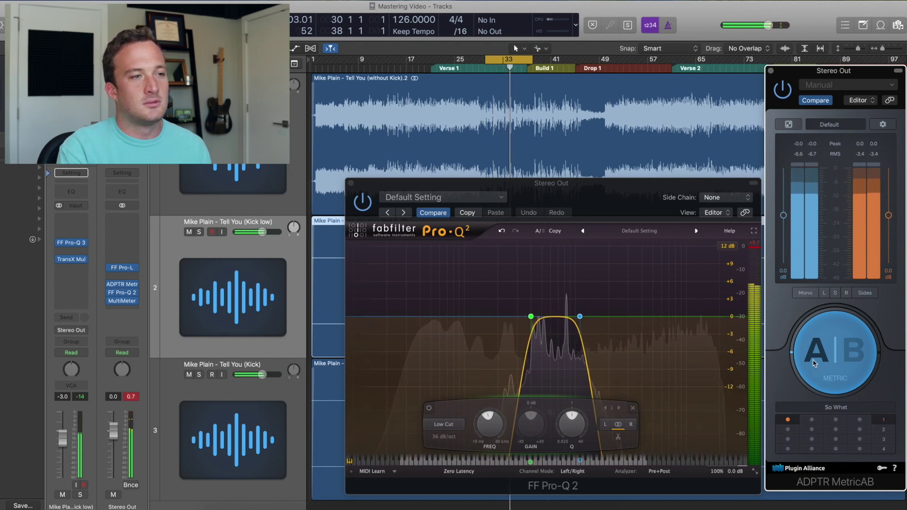
{"action": "key", "text": "space"}
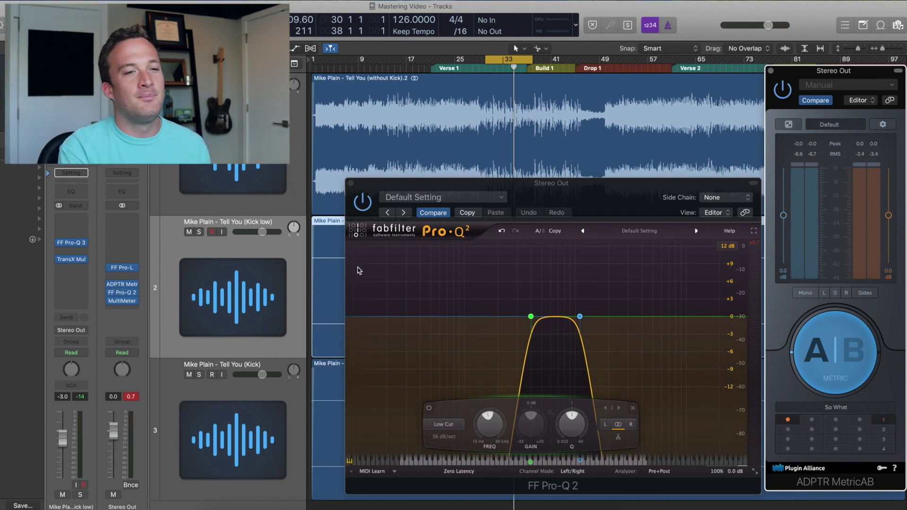
{"action": "left_click", "coordinate": [832, 349]}
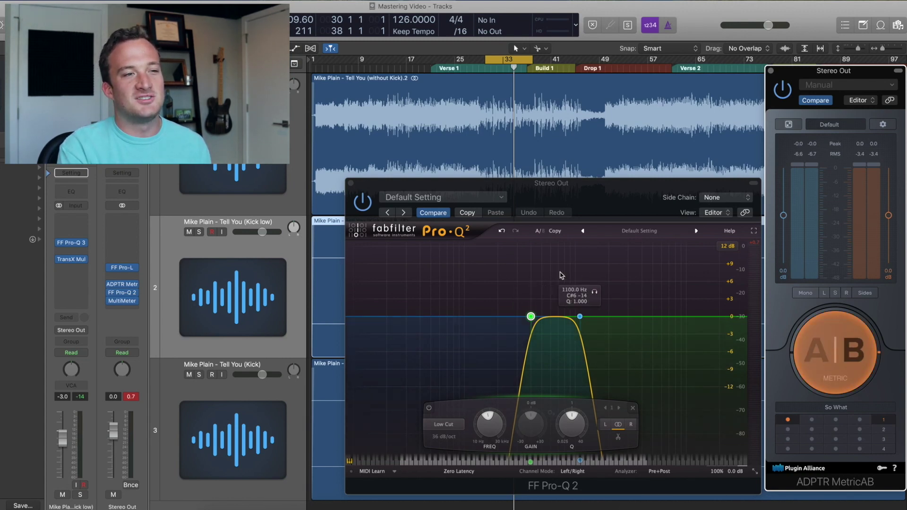
{"action": "key", "text": "space"}
{"action": "left_click", "coordinate": [798, 357]}
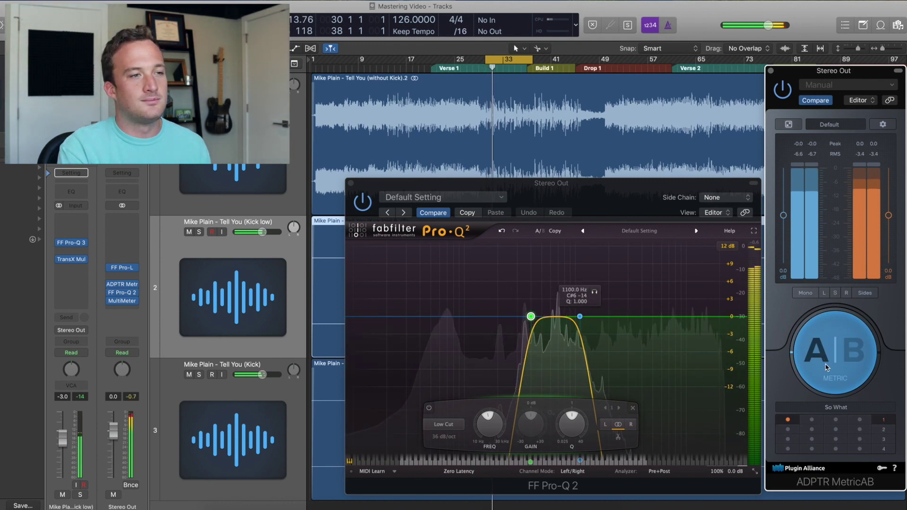
{"action": "left_click", "coordinate": [814, 357]}
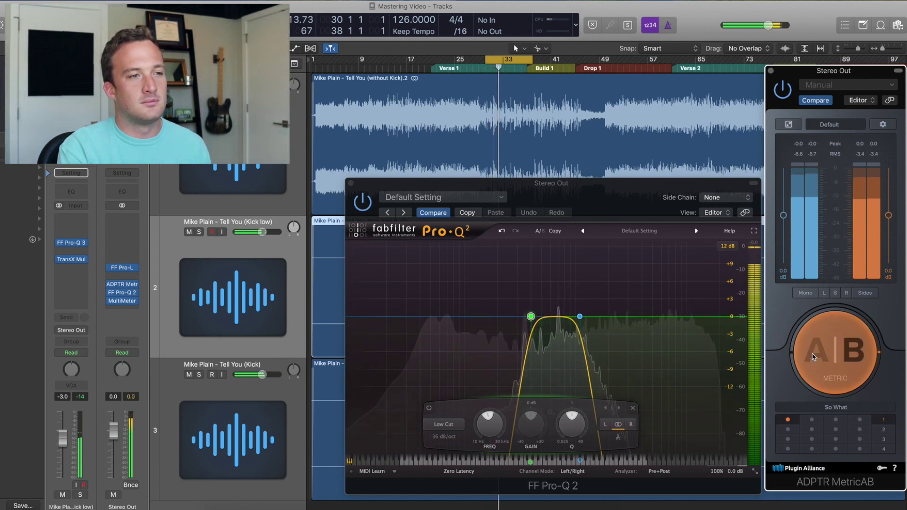
{"action": "left_click", "coordinate": [813, 356]}
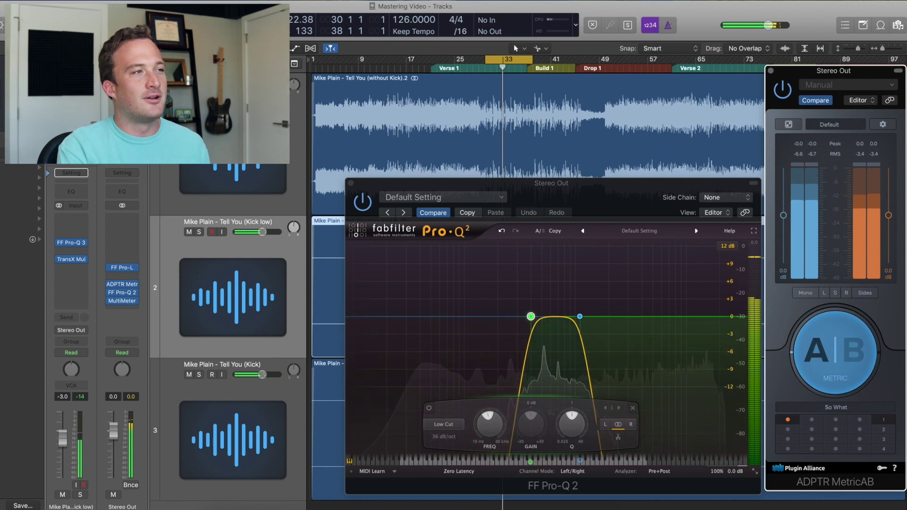
- Open the second soothe on the without Kick track and arrange its window and Pro-Q 2 so both graphs are visible
{"action": "left_click", "coordinate": [231, 189]}
{"action": "left_click", "coordinate": [71, 227]}
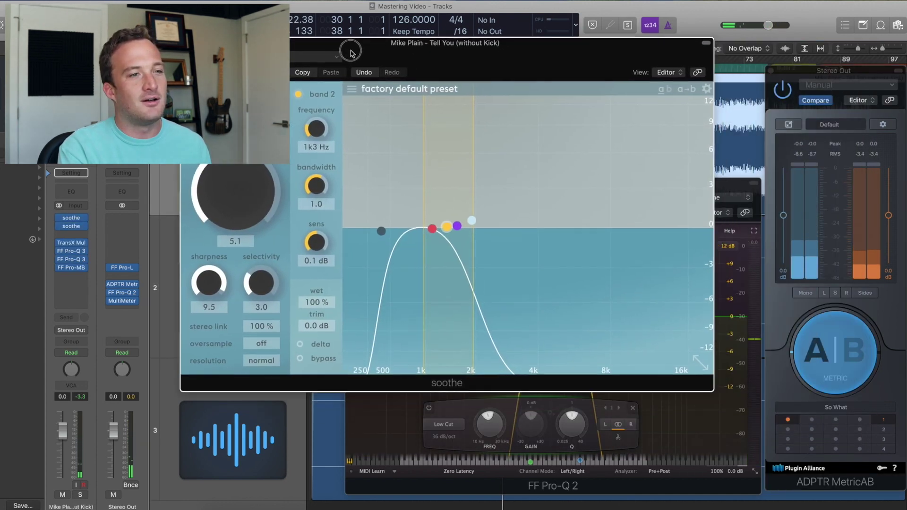
{"action": "left_click_drag", "start_coordinate": [352, 53], "coordinate": [292, 50]}
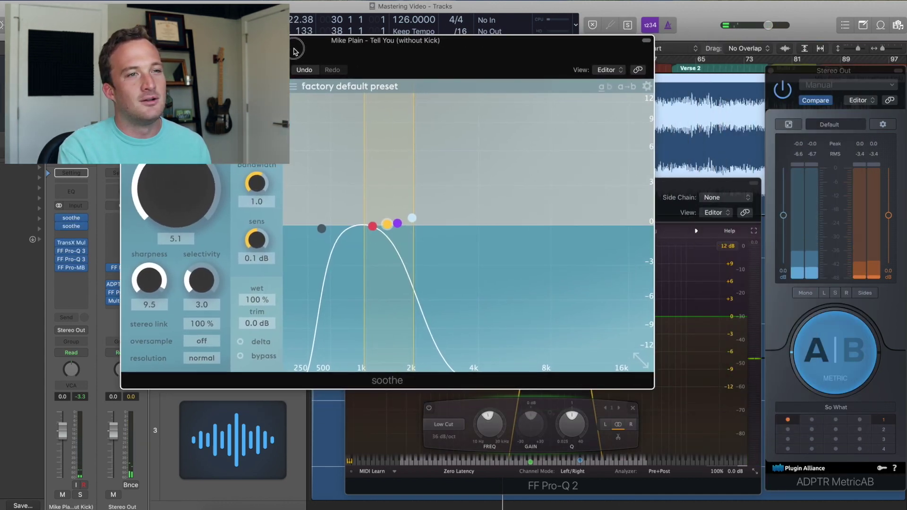
{"action": "left_click", "coordinate": [726, 198]}
{"action": "left_click", "coordinate": [635, 185]}
{"action": "mouse_move", "coordinate": [636, 186]}
{"action": "left_mouse_down"}
{"action": "mouse_move", "coordinate": [704, 187]}
{"action": "mouse_move", "coordinate": [650, 186]}
{"action": "left_mouse_up"}
{"action": "left_click_drag", "start_coordinate": [499, 53], "coordinate": [393, 19]}
- Play the section and raise the depth of the second soothe to 60.0
{"action": "key", "text": "space"}
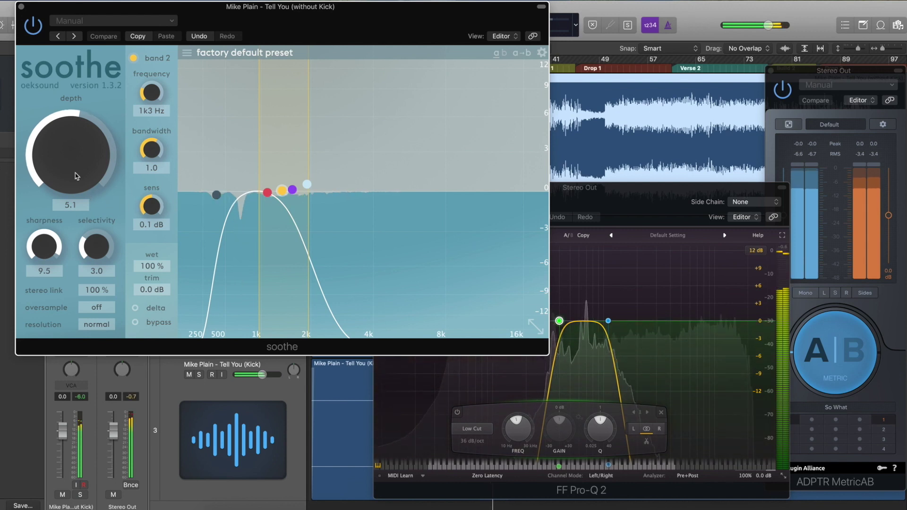
{"action": "left_click_drag", "start_coordinate": [71, 156], "coordinate": [72, 55]}
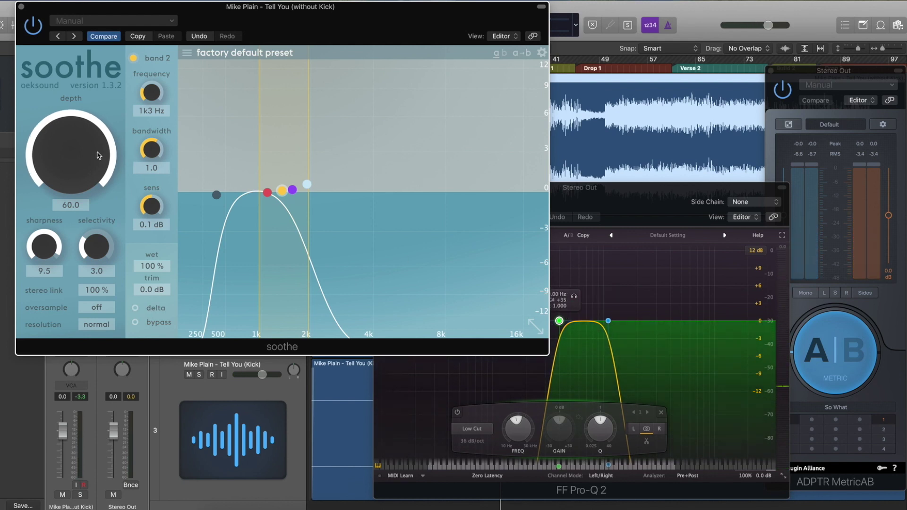
- Play the loop, set soothe's depth to 19.0, and switch MetricAB between the mix and the reference to compare them
{"action": "key", "text": "space"}
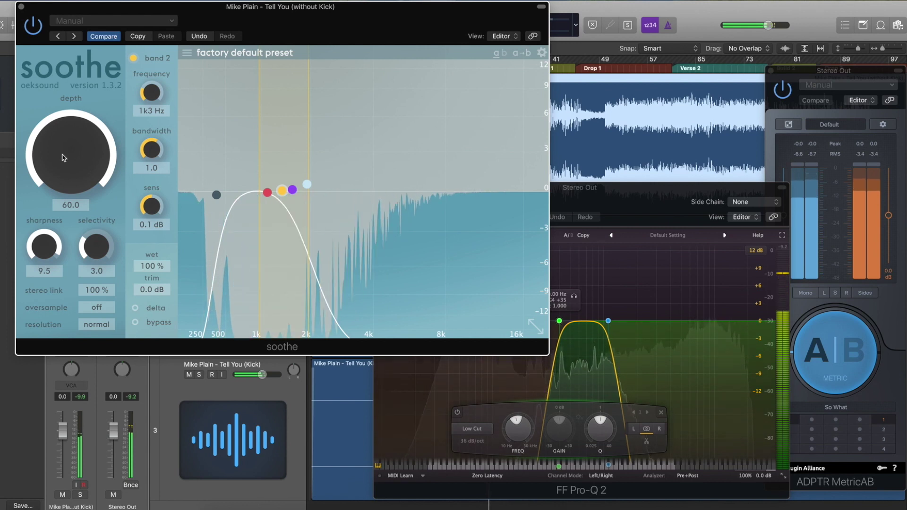
{"action": "left_click_drag", "start_coordinate": [67, 152], "coordinate": [58, 470]}
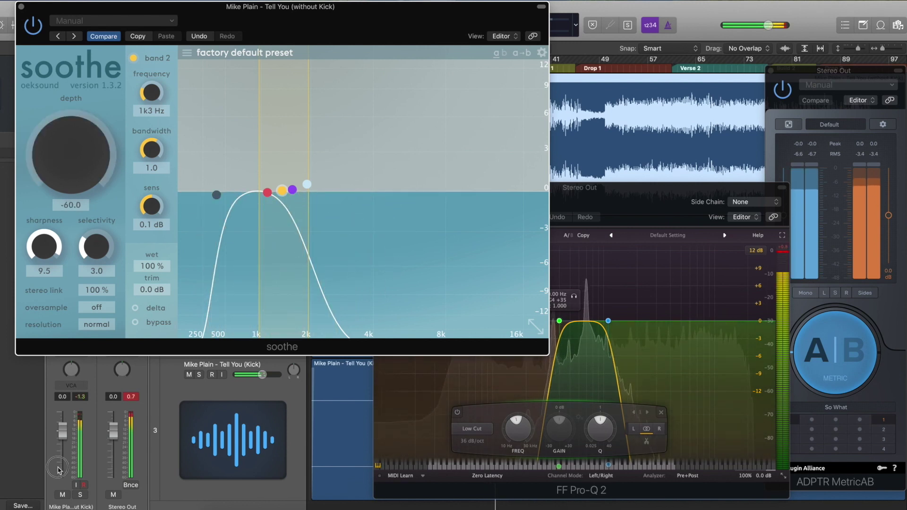
{"action": "left_click_drag", "start_coordinate": [58, 299], "coordinate": [57, 191]}
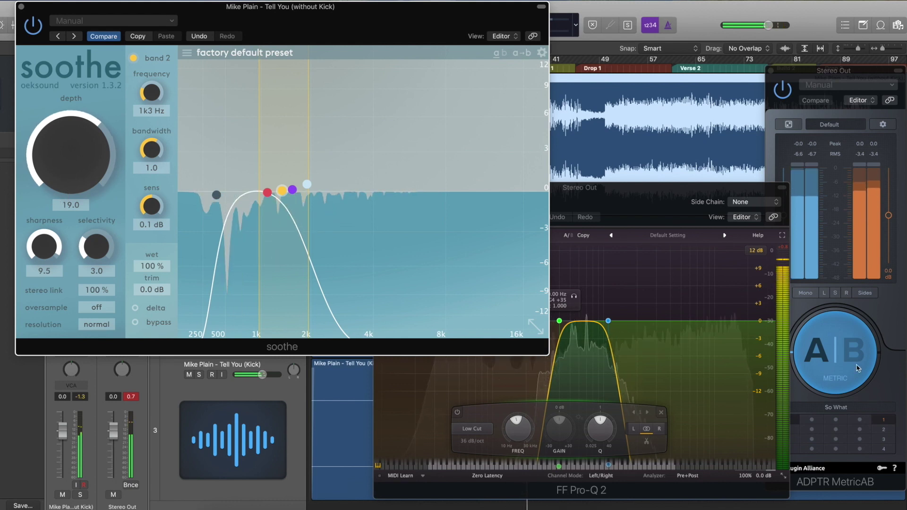
{"action": "left_click", "coordinate": [822, 358]}
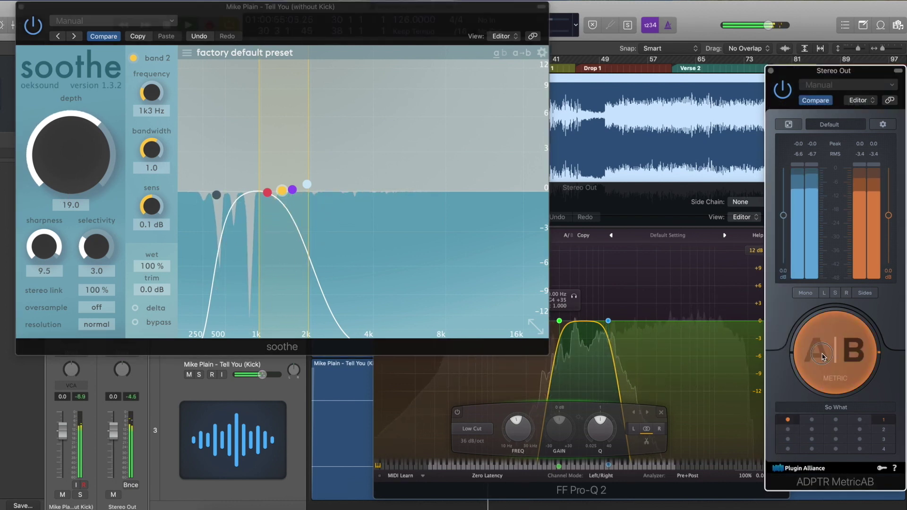
{"action": "left_click", "coordinate": [822, 358]}
{"action": "left_click", "coordinate": [823, 358]}
{"action": "left_click", "coordinate": [822, 357]}
- Set soothe's depth to 21.4 and sharpness to 10.0, and compare the mix with the reference in MetricAB
{"action": "left_click_drag", "start_coordinate": [112, 163], "coordinate": [113, 160]}
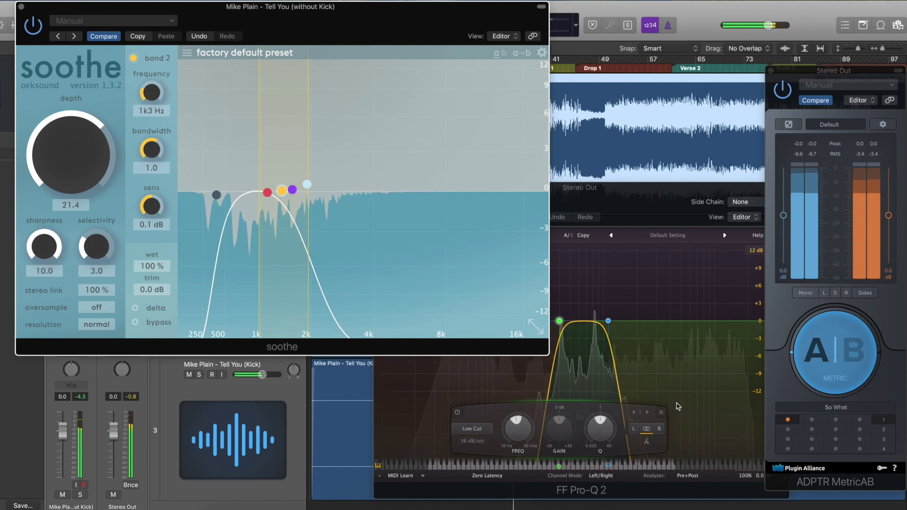
{"action": "left_click", "coordinate": [815, 362]}
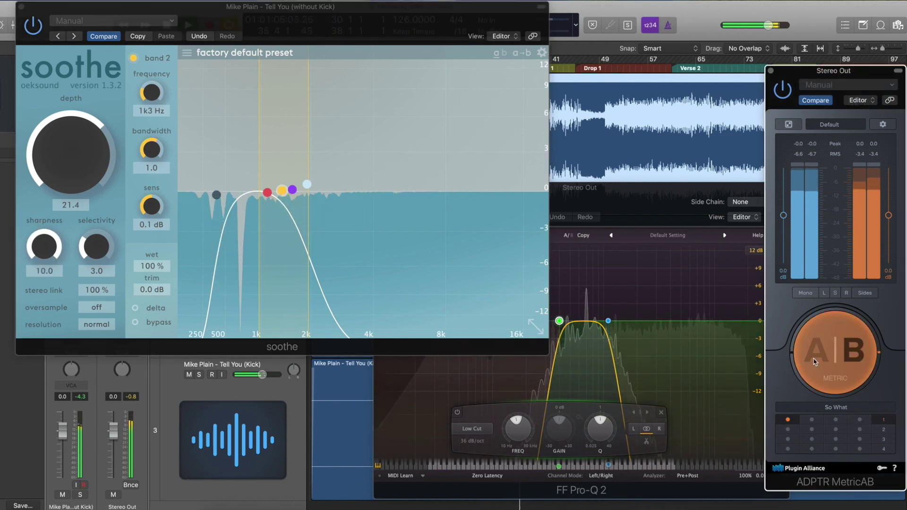
{"action": "left_click", "coordinate": [815, 362]}
{"action": "left_click", "coordinate": [813, 362]}
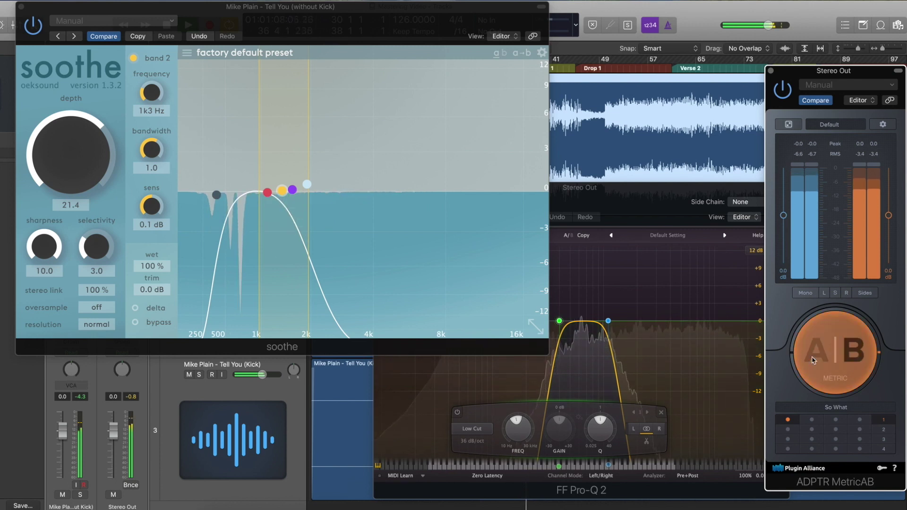
{"action": "left_click", "coordinate": [813, 360]}
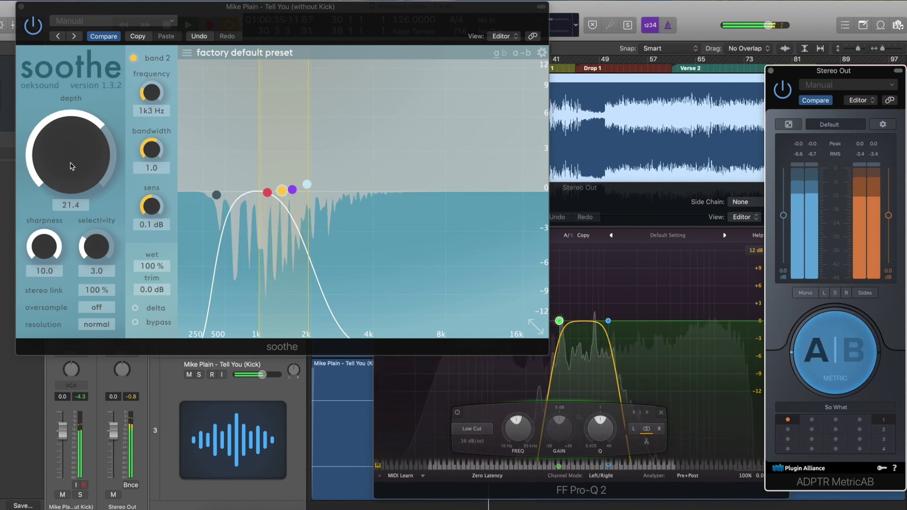
- Set soothe's depth to 16.1, compare the mix with the reference, and close the soothe window
{"action": "left_click_drag", "start_coordinate": [71, 167], "coordinate": [71, 164]}
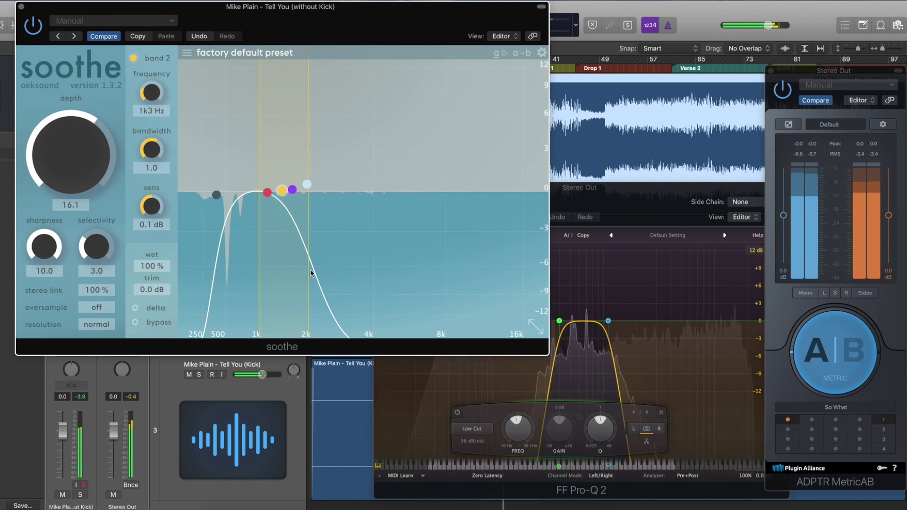
{"action": "left_click", "coordinate": [812, 354]}
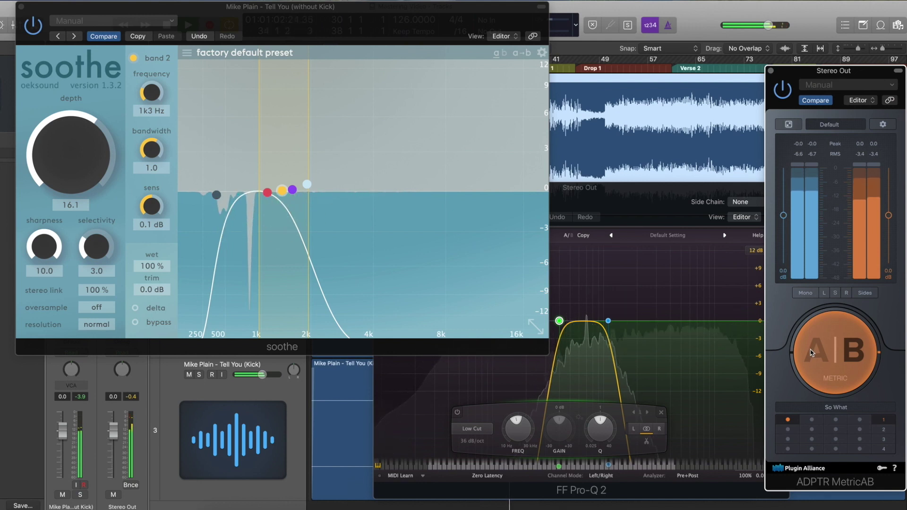
{"action": "left_click", "coordinate": [812, 353]}
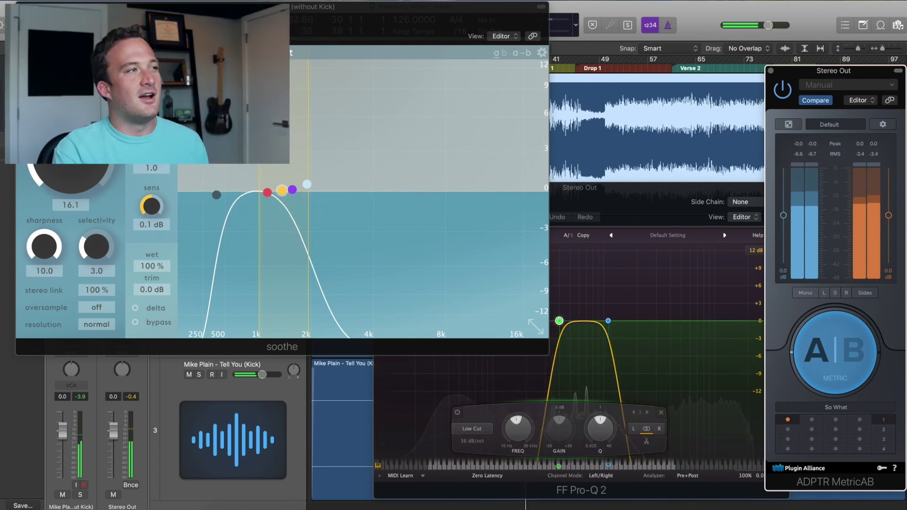
{"action": "key", "text": "super+w"}
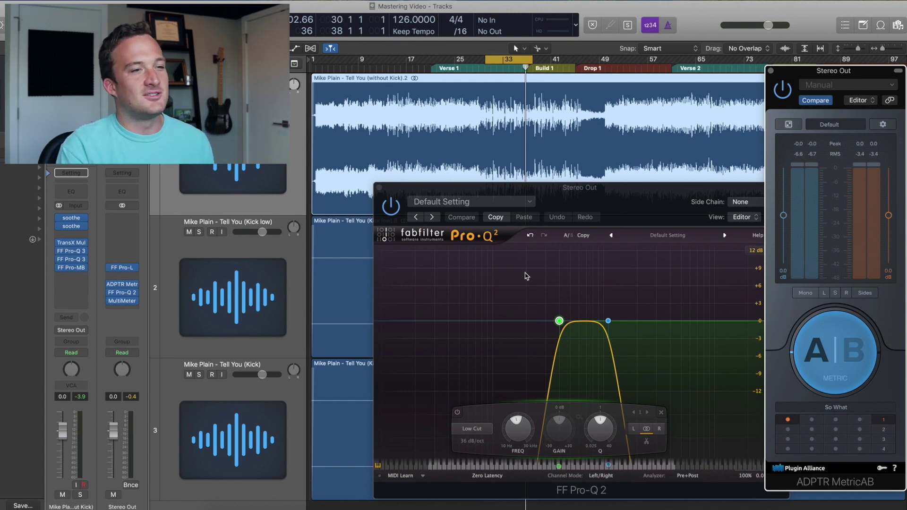
- Set the Stereo Out Pro-Q 2 filters to a 4000 Hz high cut and a 1000 Hz low cut
{"action": "double_click", "coordinate": [602, 294]}
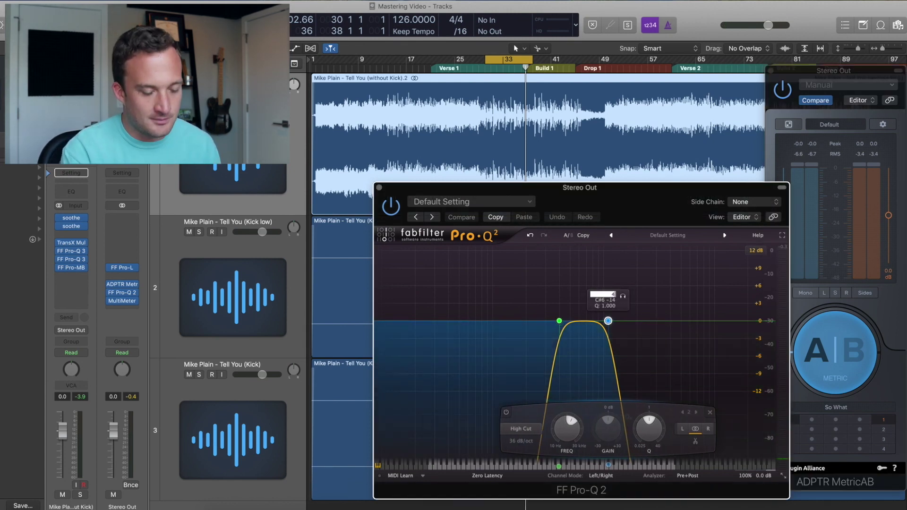
{"action": "type", "text": "4000"}
{"action": "key", "text": "Return"}
{"action": "double_click", "coordinate": [554, 294]}
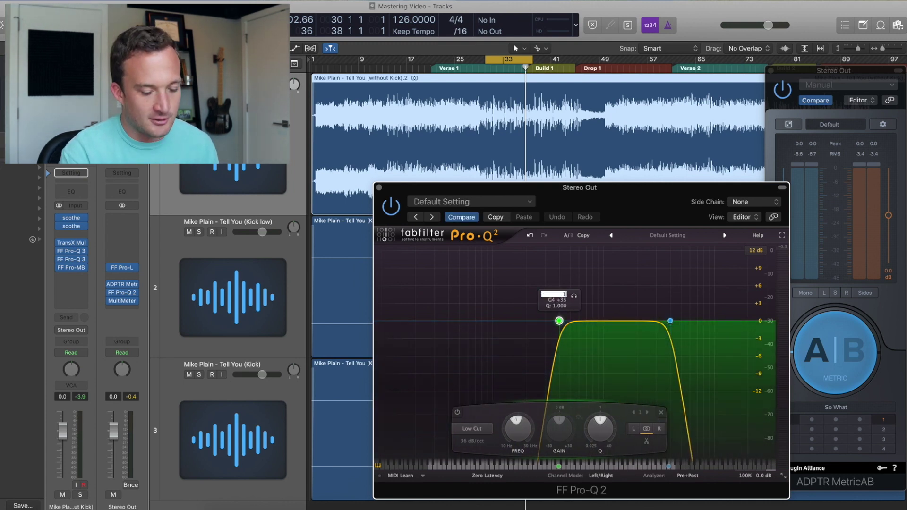
{"action": "type", "text": "1750"}
{"action": "key", "text": "Return"}
- Play the loop and switch MetricAB between mix and reference to compare the 1000 to 4000 Hz band
{"action": "key", "text": "space"}
{"action": "left_click", "coordinate": [833, 361]}
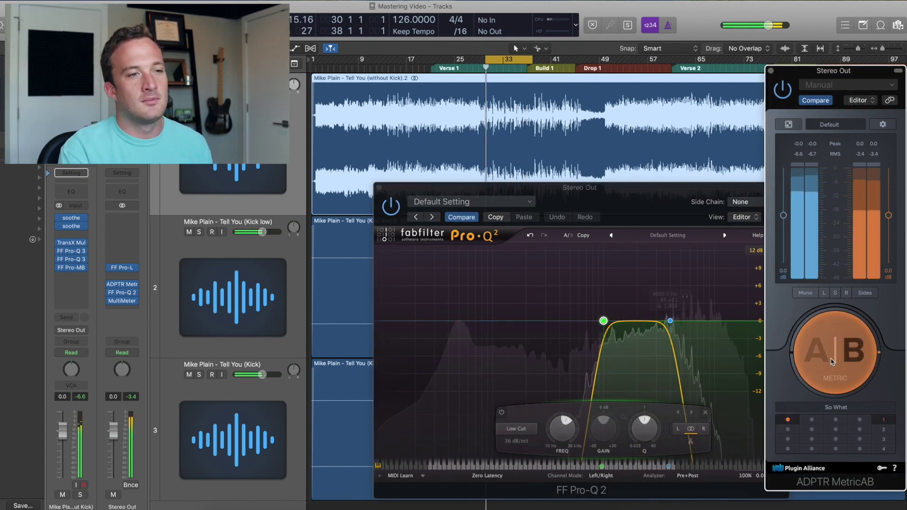
{"action": "left_click", "coordinate": [835, 360]}
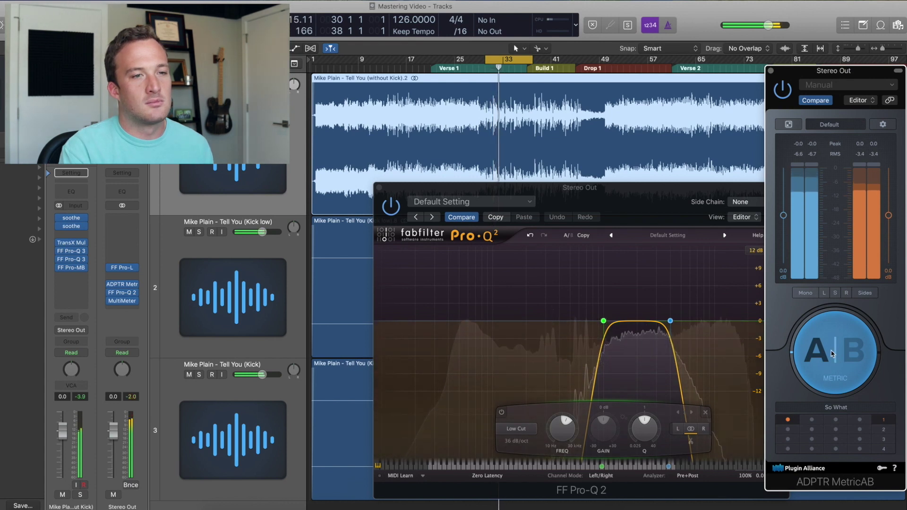
{"action": "left_click", "coordinate": [826, 354]}
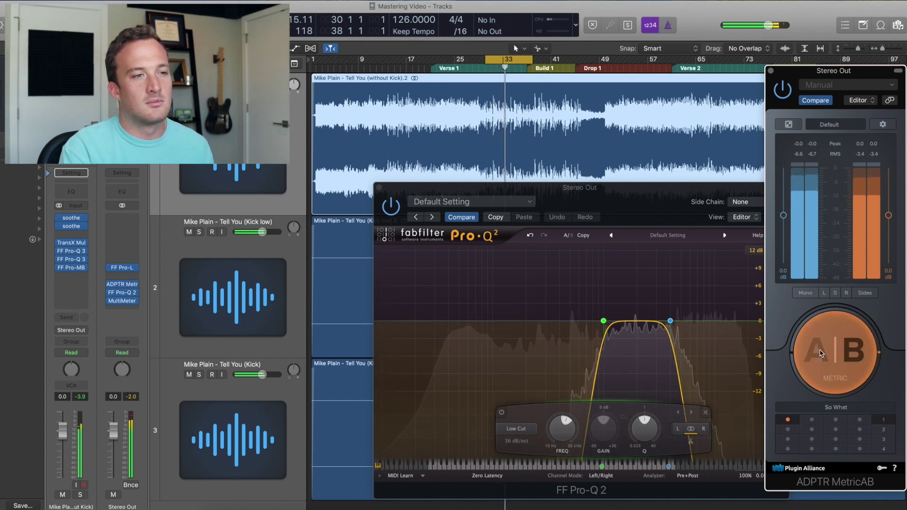
{"action": "left_click", "coordinate": [823, 351]}
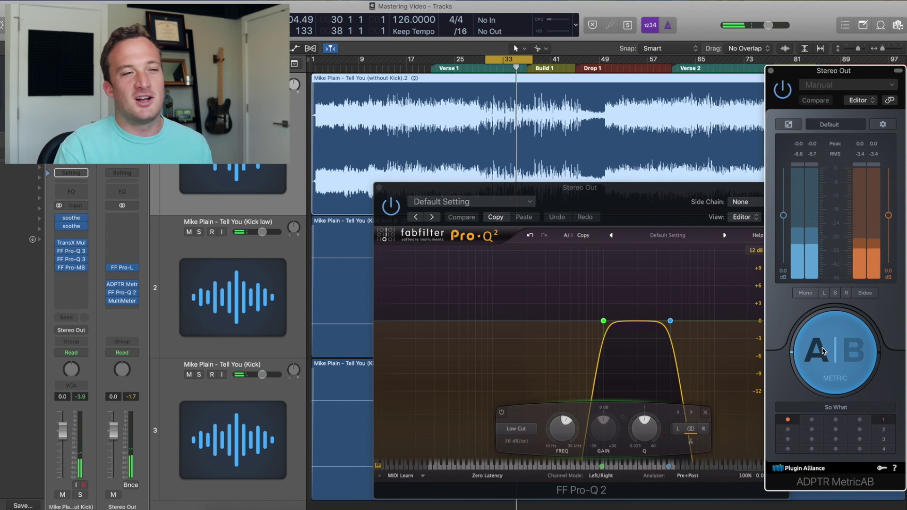
- Open the first Pro-Q 3 on the without-Kick track and raise its upper-mid bell to about +2.99 dB at 2626 Hz during playback
{"action": "left_click", "coordinate": [81, 251]}
{"action": "left_click_drag", "start_coordinate": [590, 132], "coordinate": [472, 28]}
{"action": "left_click", "coordinate": [814, 353]}
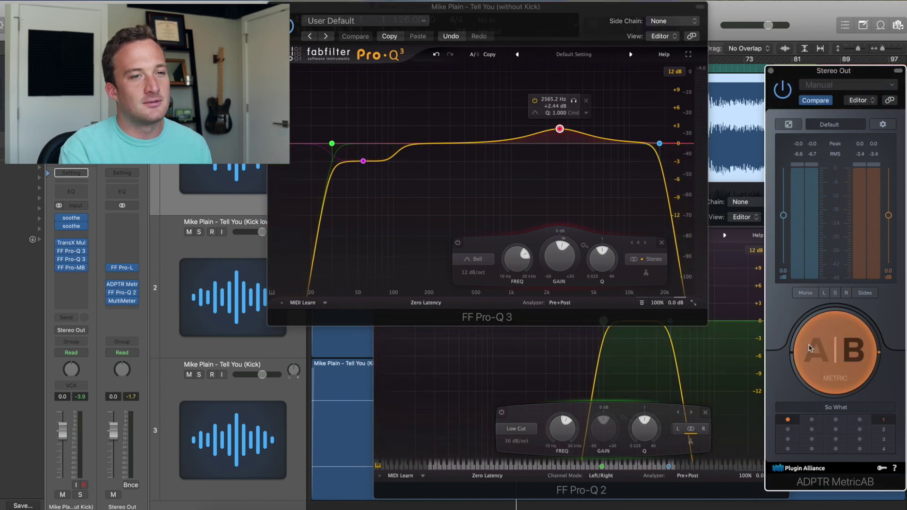
{"action": "key", "text": "space"}
{"action": "left_click", "coordinate": [814, 354]}
{"action": "mouse_move", "coordinate": [560, 129]}
{"action": "left_mouse_down"}
{"action": "mouse_move", "coordinate": [561, 106]}
{"action": "mouse_move", "coordinate": [561, 126]}
{"action": "left_mouse_up"}
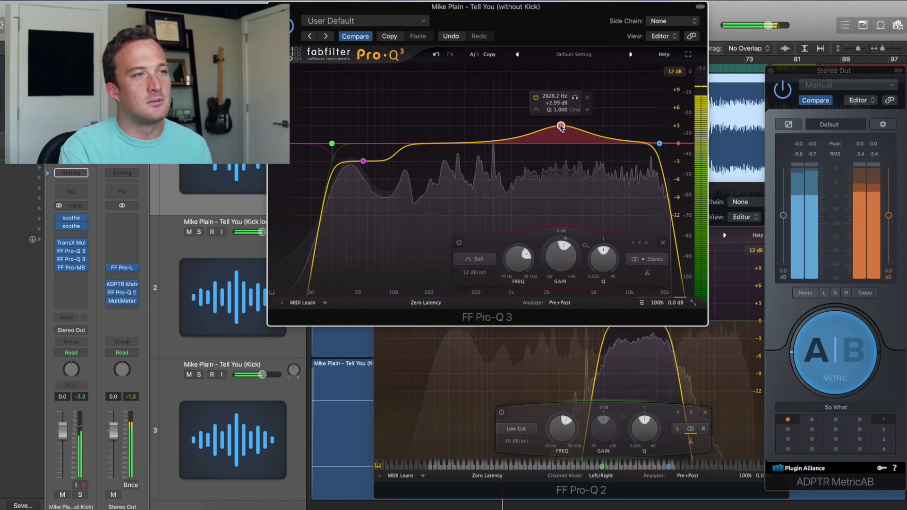
- Compare the boosted upper mids with the reference in MetricAB and stop playback
{"action": "left_click", "coordinate": [814, 353]}
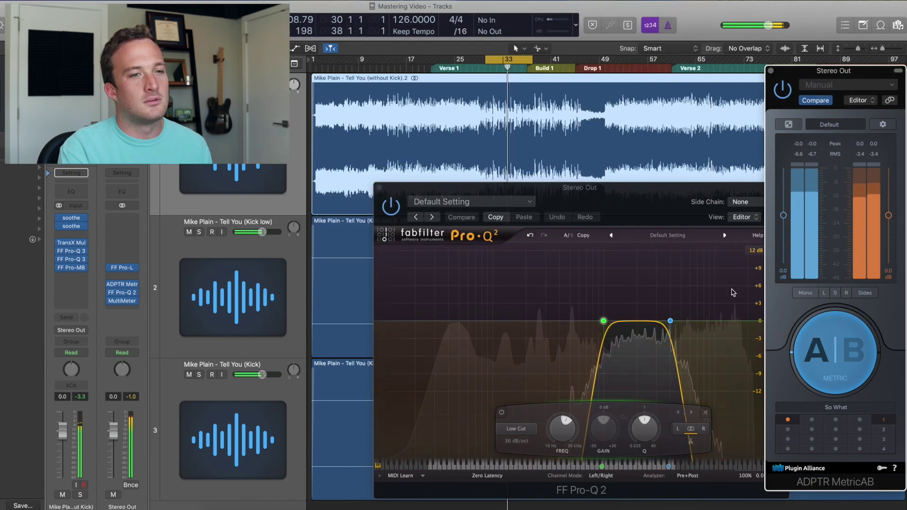
{"action": "left_click", "coordinate": [812, 355]}
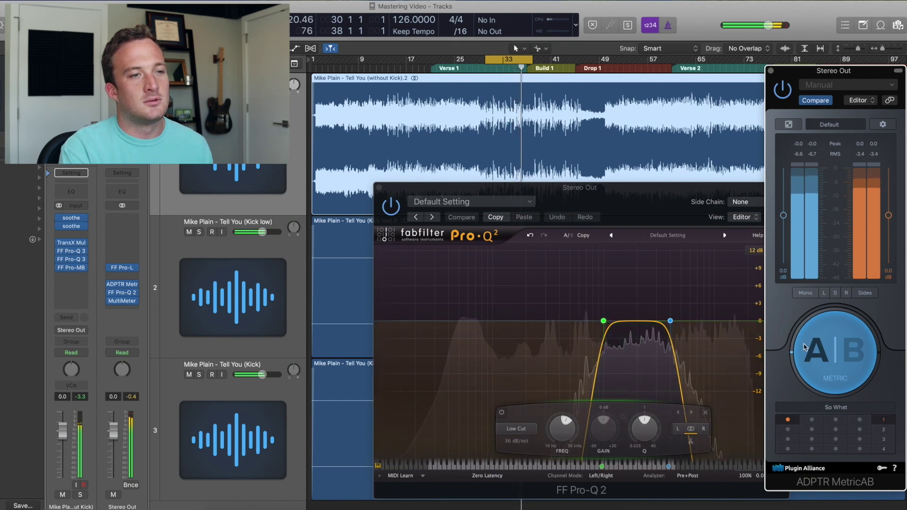
{"action": "key", "text": "space"}
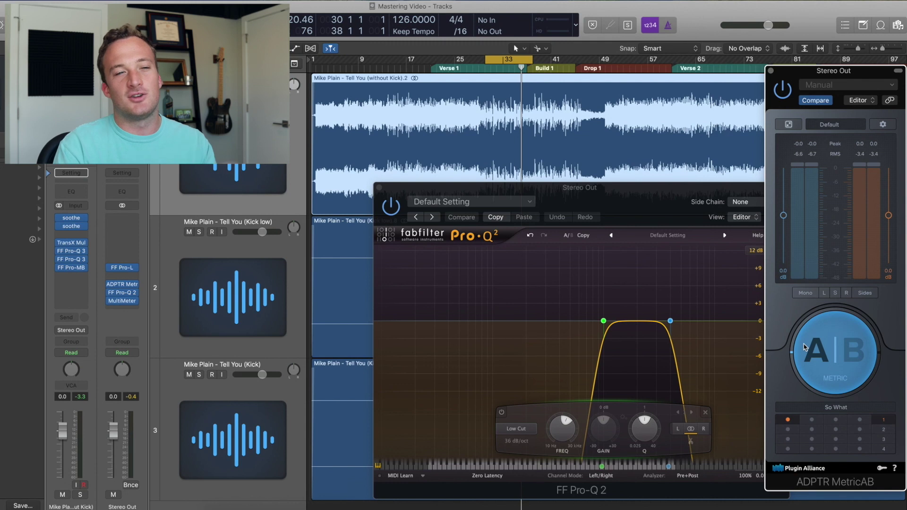
- Set the Stereo Out Pro-Q 2 high cut to 30000 Hz and its low cut to about 4000 Hz
{"action": "left_click", "coordinate": [648, 286]}
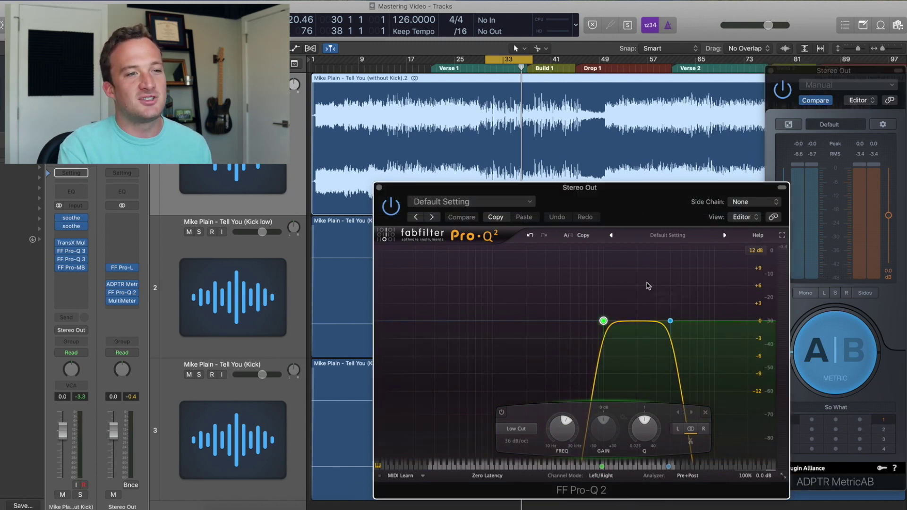
{"action": "left_click_drag", "start_coordinate": [617, 437], "coordinate": [617, 407]}
{"action": "left_click", "coordinate": [603, 321]}
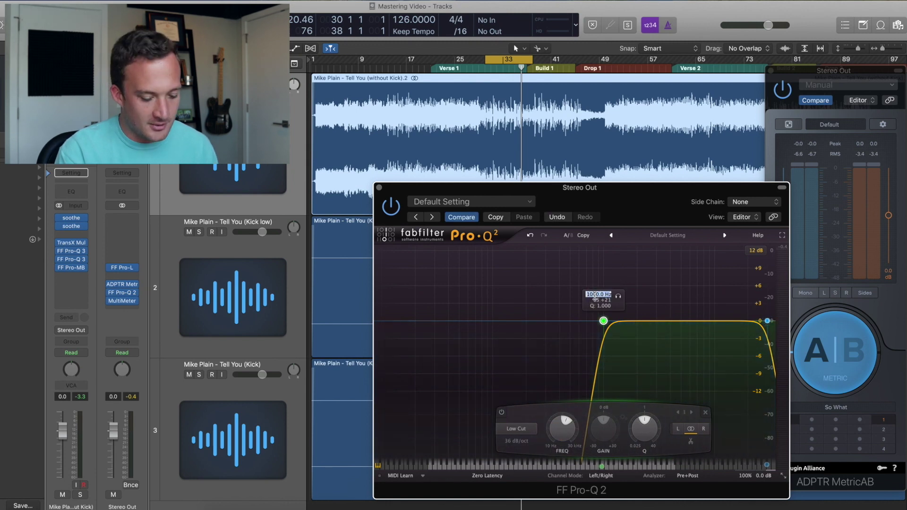
{"action": "left_click_drag", "start_coordinate": [603, 321], "coordinate": [671, 321]}
- Play the loop, compare the high end above about 4 kHz between the mix and the reference, and stop playback
{"action": "left_click", "coordinate": [829, 353]}
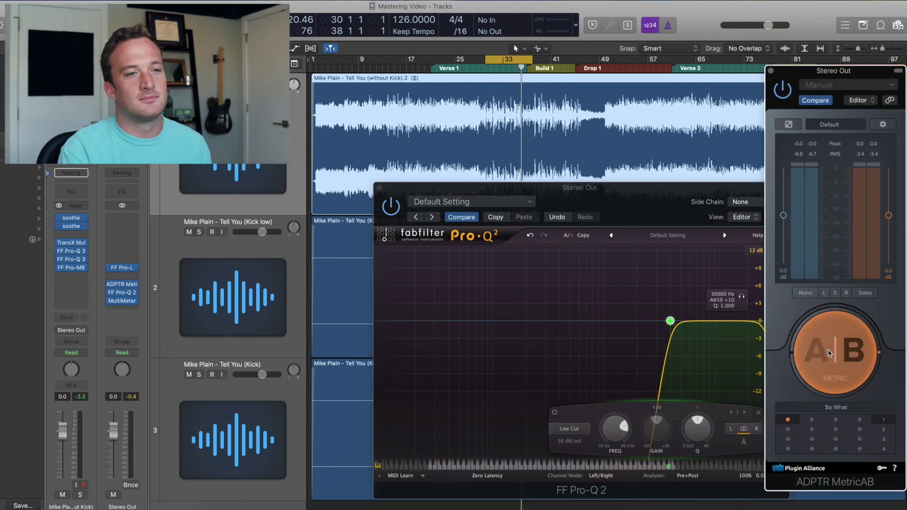
{"action": "key", "text": "space"}
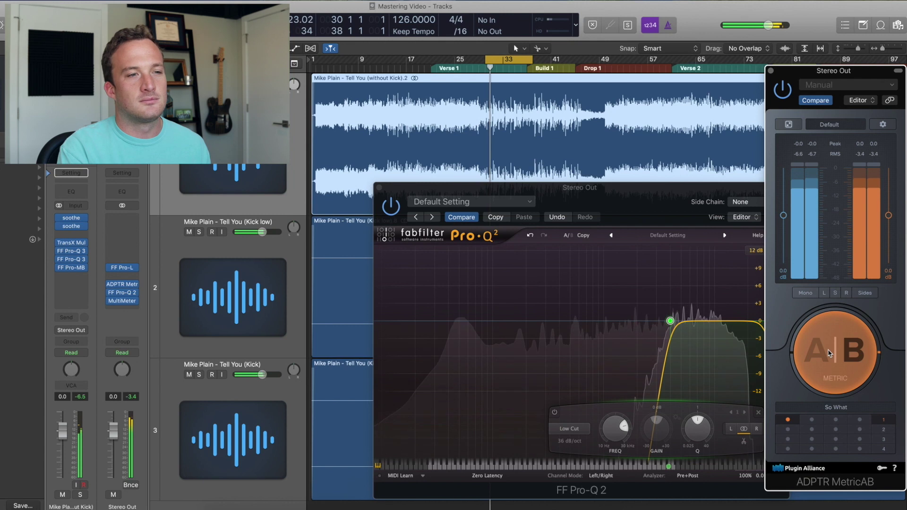
{"action": "left_click", "coordinate": [829, 353]}
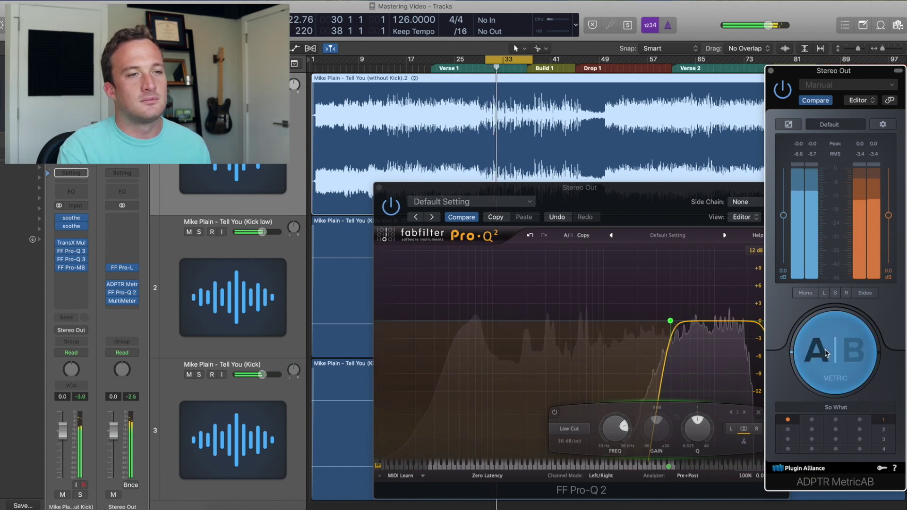
{"action": "left_click", "coordinate": [826, 354]}
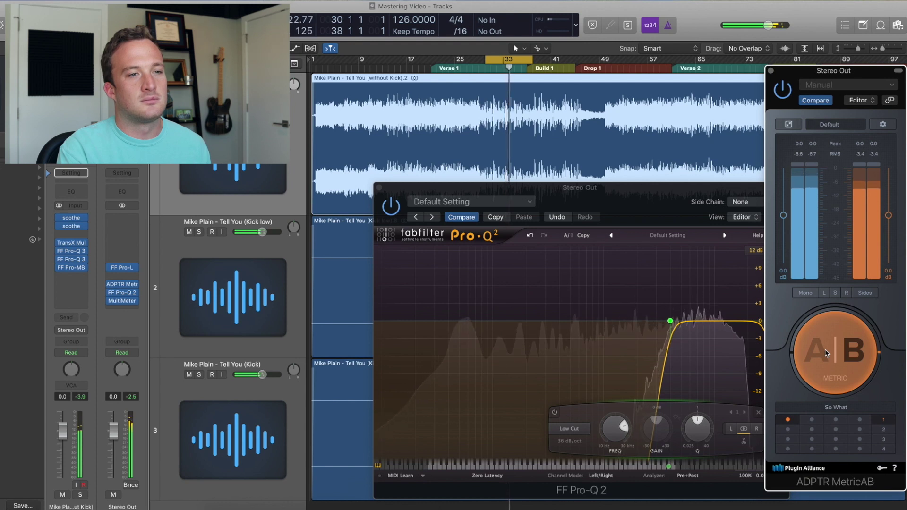
{"action": "left_click", "coordinate": [827, 354]}
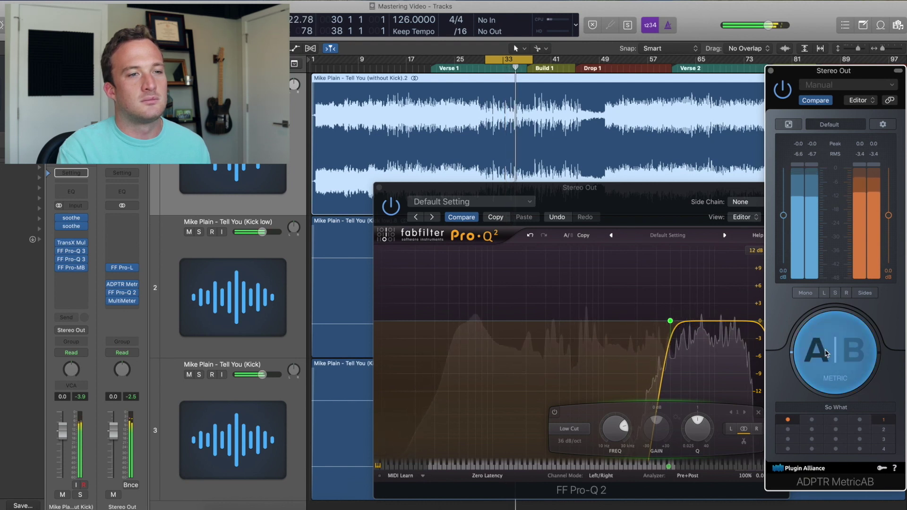
{"action": "left_click", "coordinate": [826, 353]}
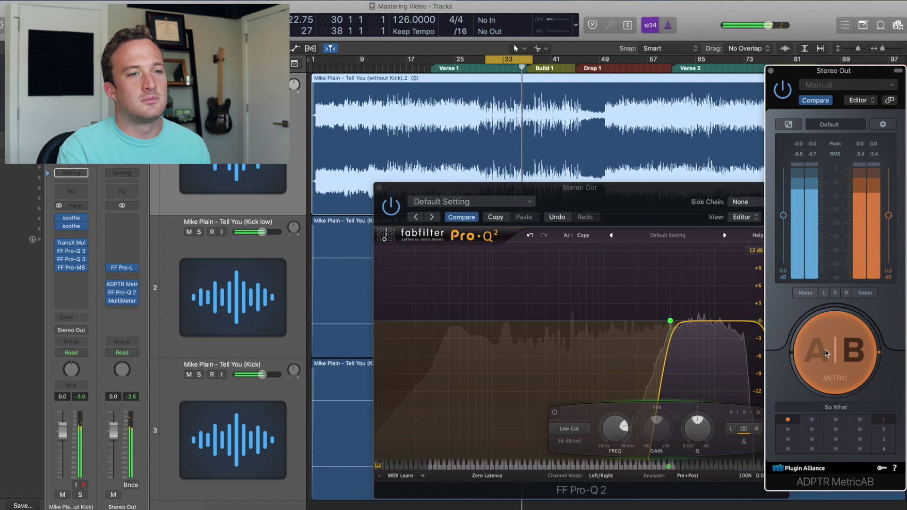
{"action": "left_click", "coordinate": [827, 354]}
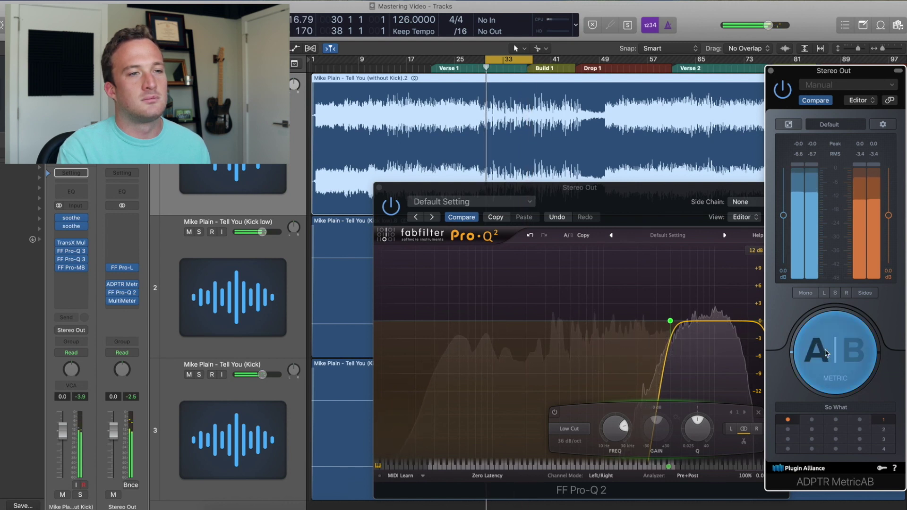
{"action": "key", "text": "space"}
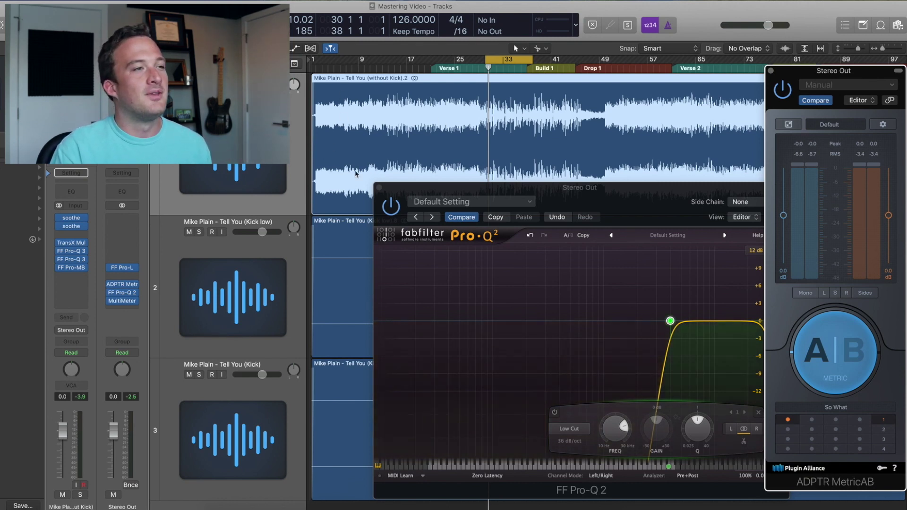
- Bypass the Pro-Q 2 on Stereo Out and close its window
{"action": "left_click", "coordinate": [380, 188]}
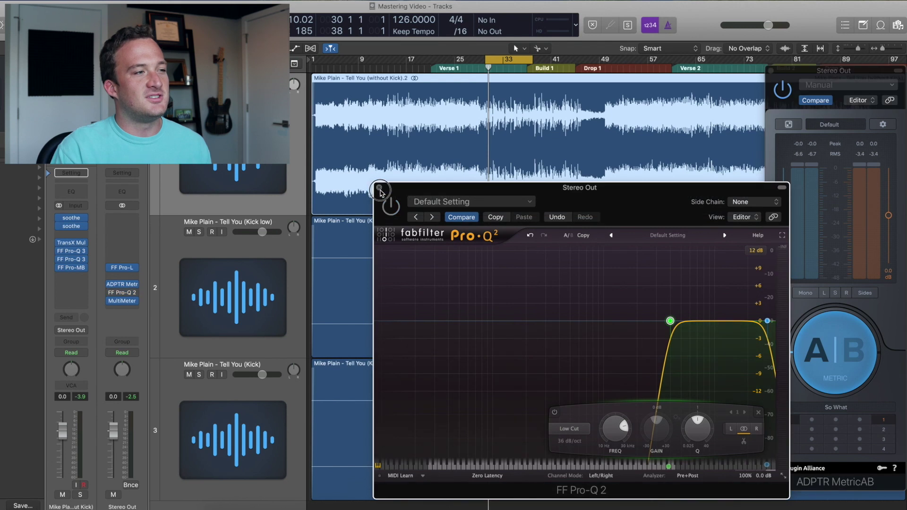
{"action": "left_click", "coordinate": [380, 189]}
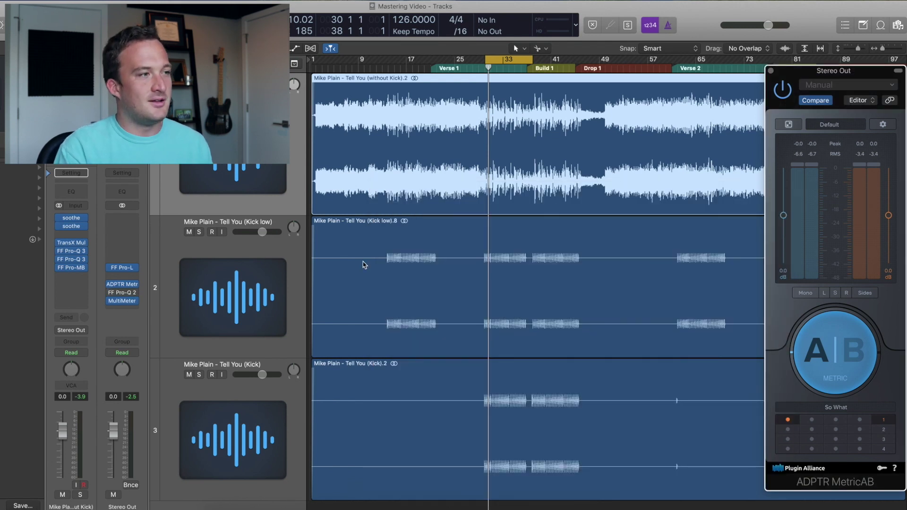
- Insert the Waves LinMB (s) stereo plug-in on Stereo Out and load its Multi Electro Mastering preset
{"action": "left_click", "coordinate": [122, 235]}
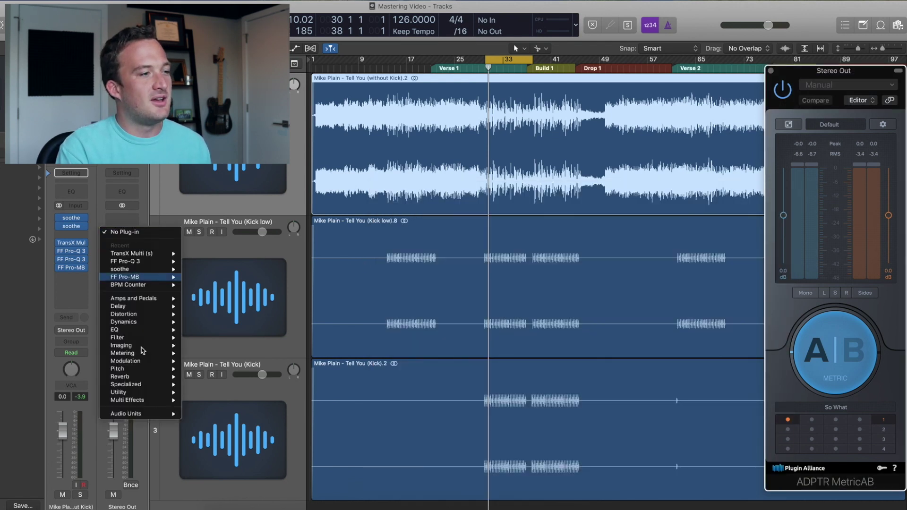
{"action": "mouse_move", "coordinate": [142, 414]}
{"action": "mouse_move", "coordinate": [227, 498]}
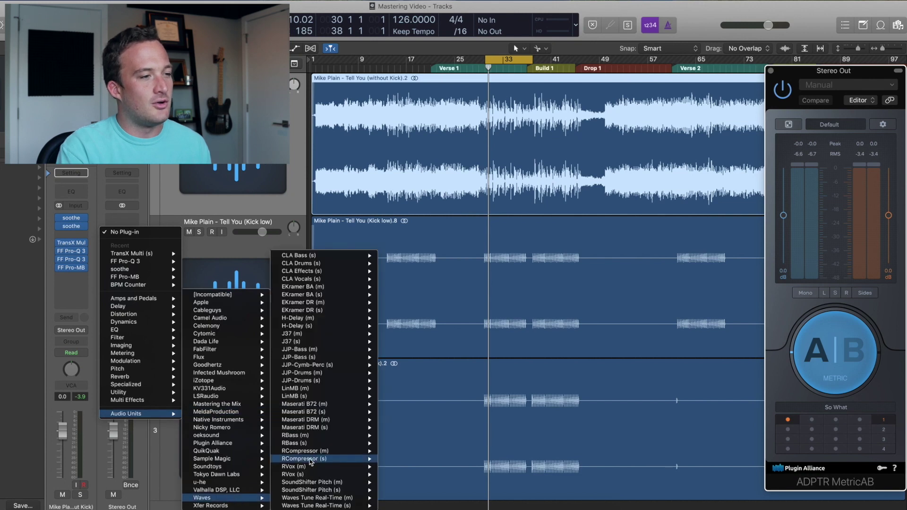
{"action": "mouse_move", "coordinate": [345, 402]}
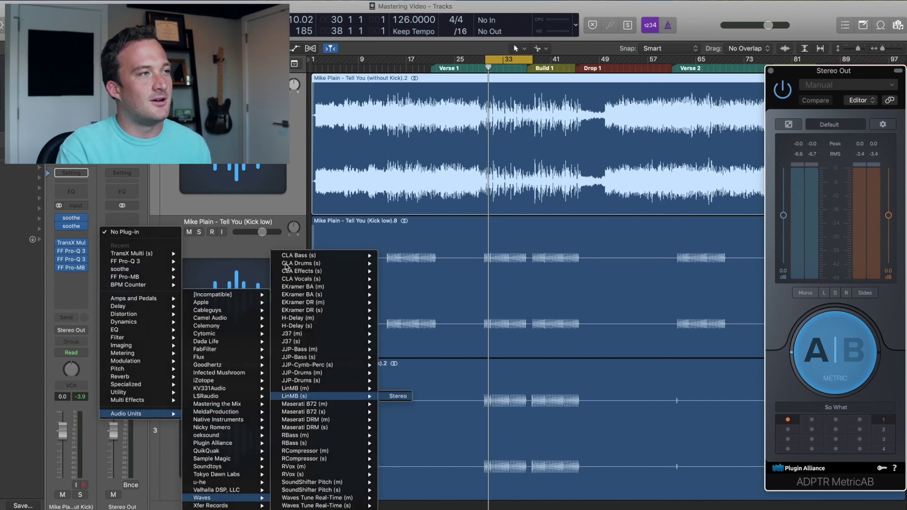
{"action": "left_click", "coordinate": [398, 396]}
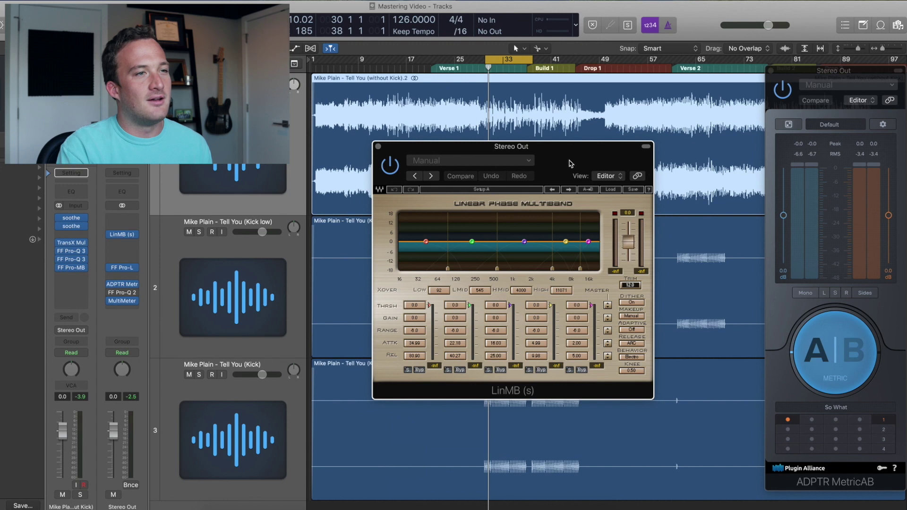
{"action": "left_click", "coordinate": [544, 175]}
{"action": "mouse_move", "coordinate": [561, 362]}
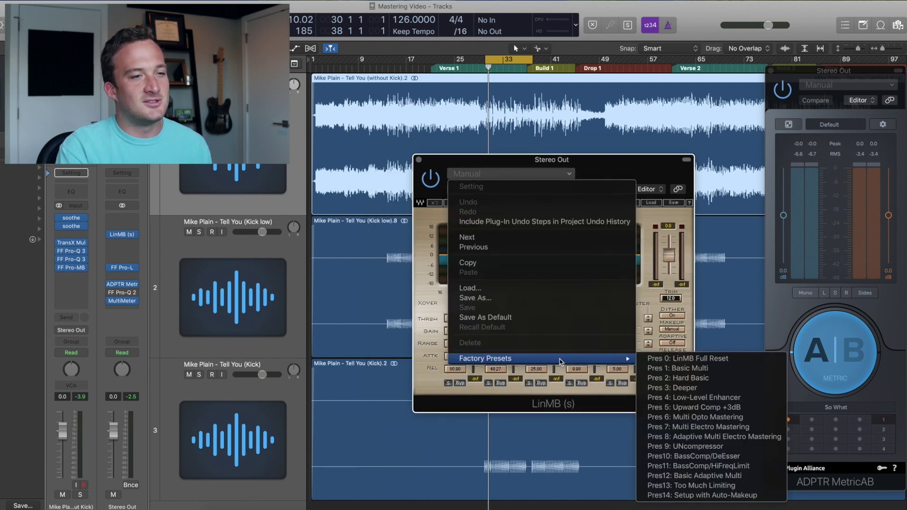
{"action": "left_click", "coordinate": [699, 427]}
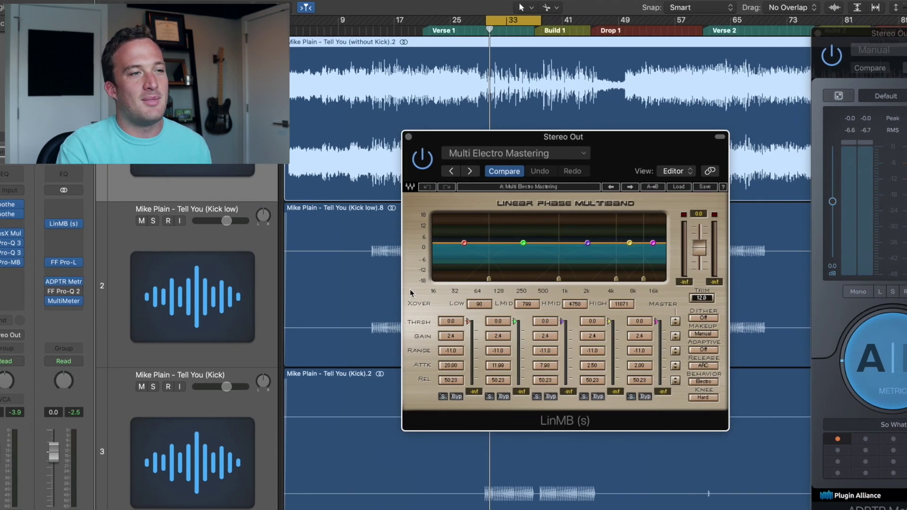
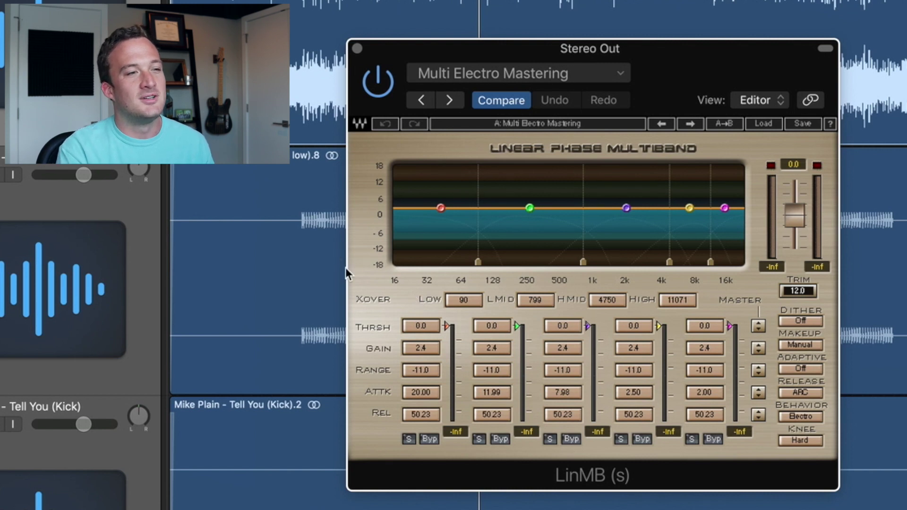
- During loop playback, set the LinMB thresholds from lowest to highest band to -19.9, -15.9, -17.4, -19.4 and -25.4, and stop playback
{"action": "key", "text": "space"}
{"action": "left_click_drag", "start_coordinate": [446, 326], "coordinate": [446, 349]}
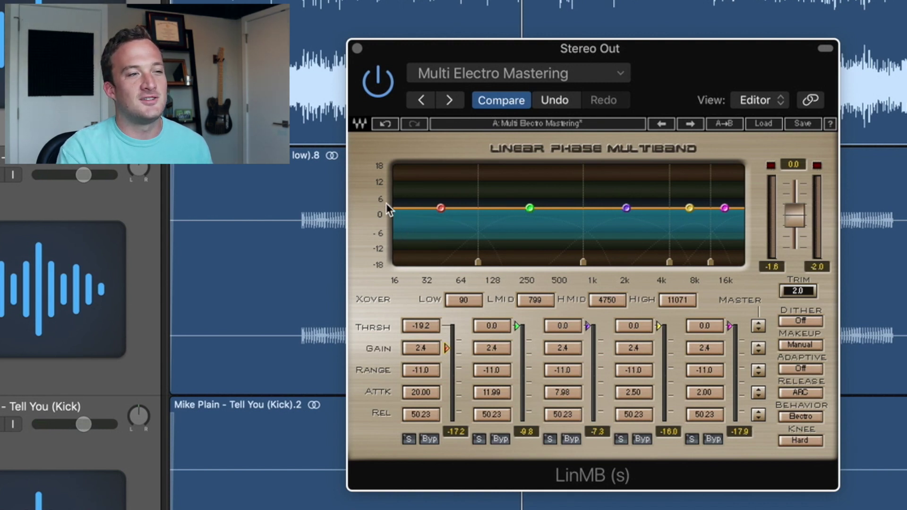
{"action": "key", "text": "space"}
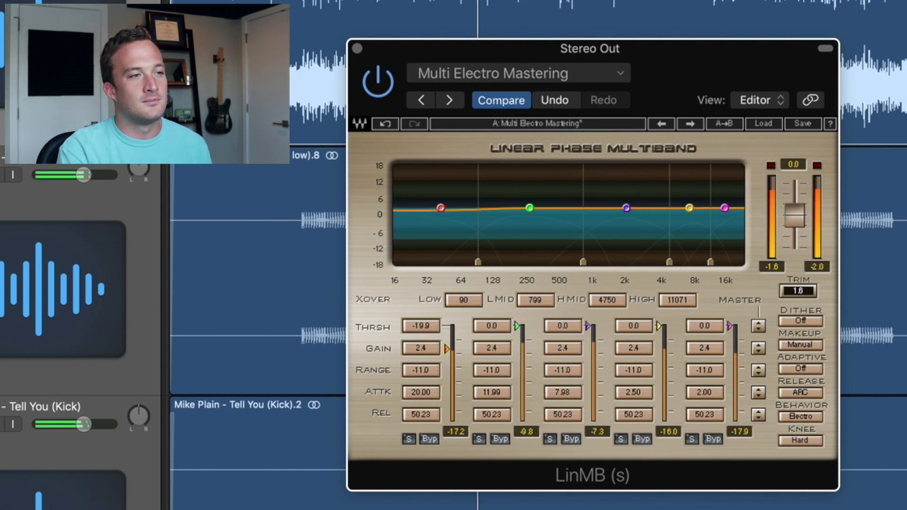
{"action": "left_click_drag", "start_coordinate": [517, 326], "coordinate": [517, 342]}
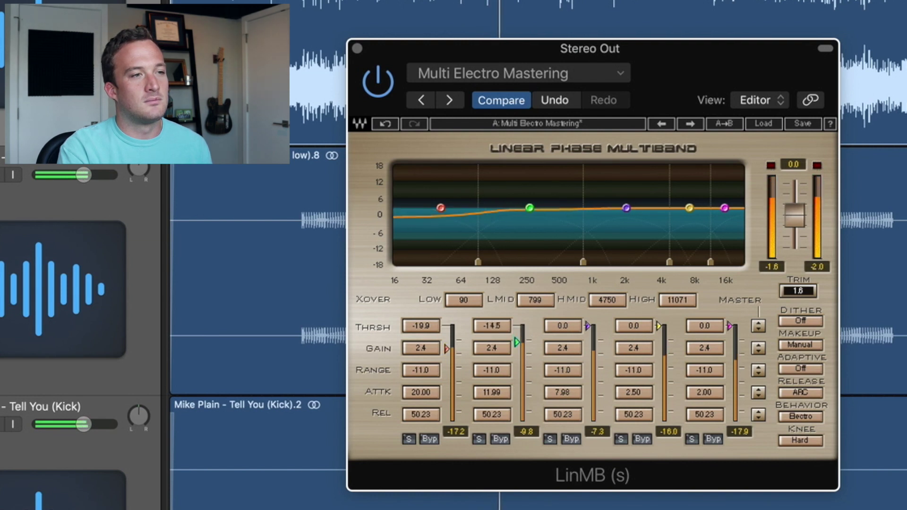
{"action": "left_click_drag", "start_coordinate": [587, 326], "coordinate": [587, 346]}
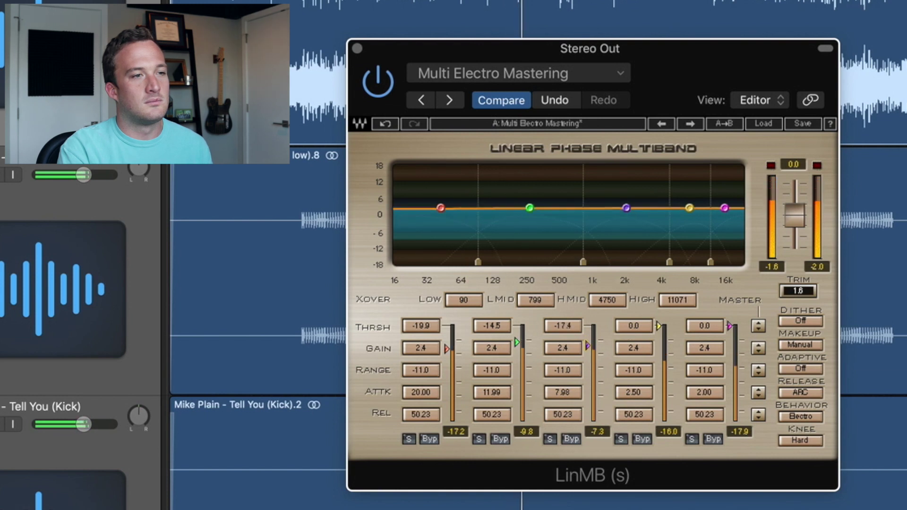
{"action": "left_click_drag", "start_coordinate": [658, 326], "coordinate": [659, 349]}
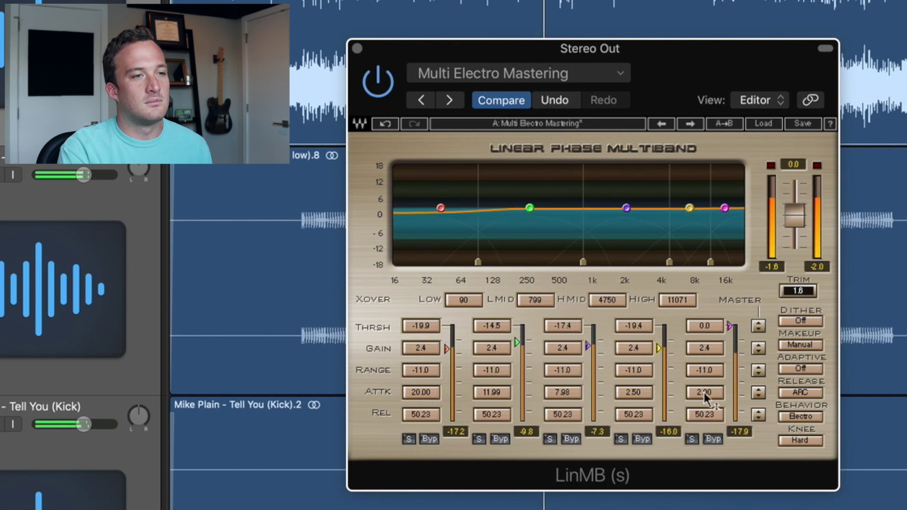
{"action": "mouse_move", "coordinate": [730, 326]}
{"action": "left_mouse_down"}
{"action": "mouse_move", "coordinate": [731, 419]}
{"action": "mouse_move", "coordinate": [731, 326]}
{"action": "mouse_move", "coordinate": [730, 356]}
{"action": "left_mouse_up"}
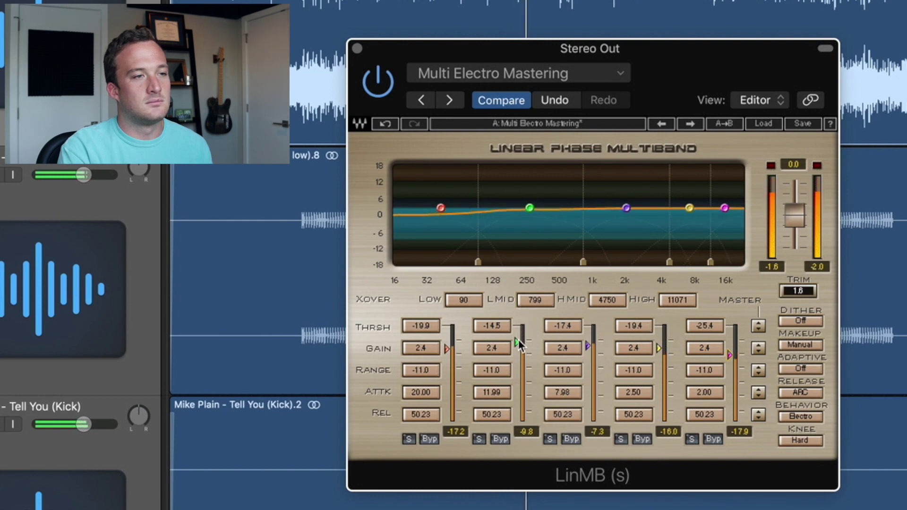
{"action": "mouse_move", "coordinate": [518, 339]}
{"action": "left_mouse_down"}
{"action": "mouse_move", "coordinate": [517, 362]}
{"action": "mouse_move", "coordinate": [517, 348]}
{"action": "left_mouse_up"}
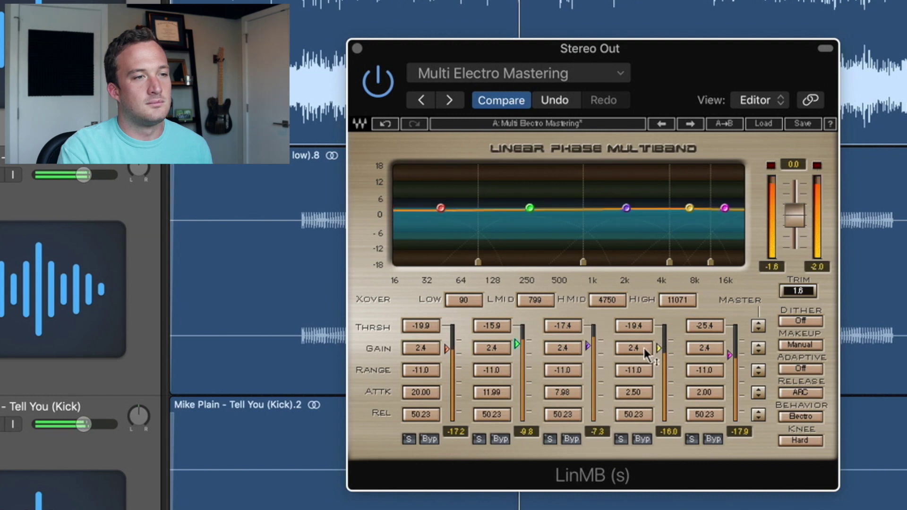
{"action": "key", "text": "space"}
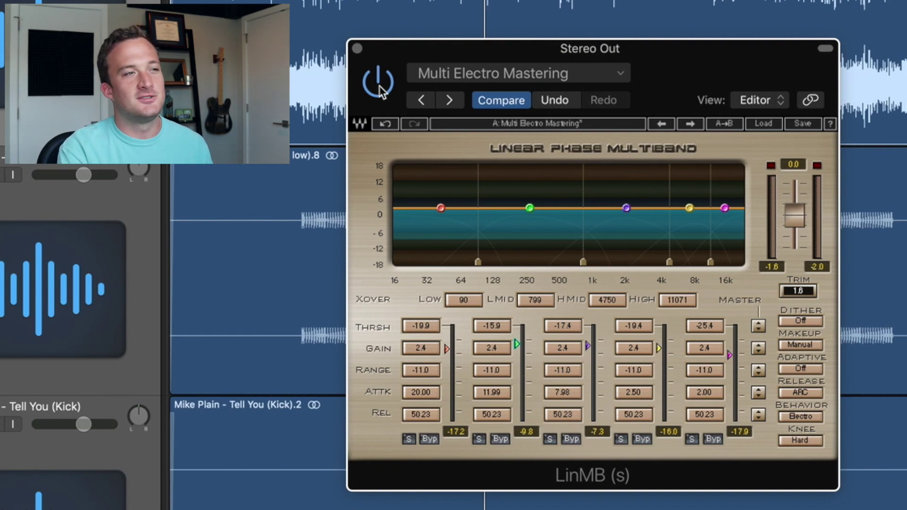
- Play the loop, compare the mix with LinMB bypassed and active, and stop playback with LinMB enabled
{"action": "key", "text": "space"}
{"action": "left_click", "coordinate": [380, 90]}
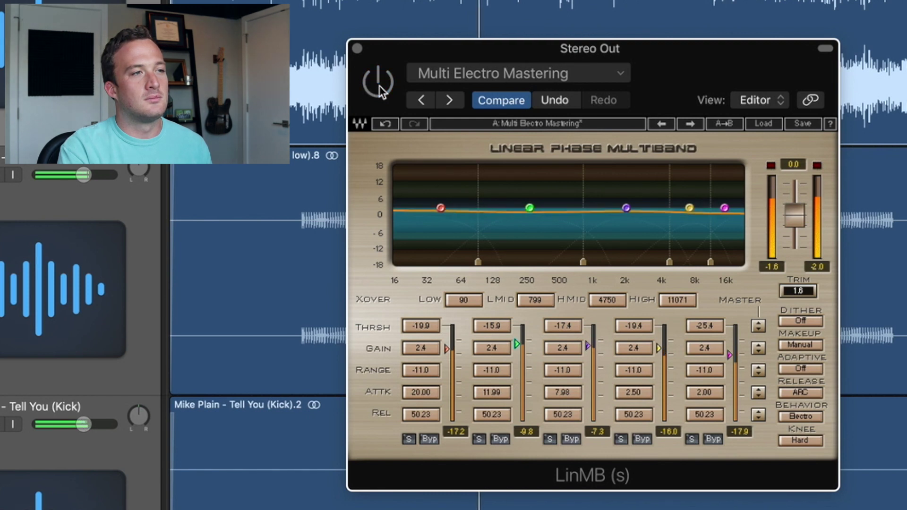
{"action": "left_click", "coordinate": [381, 90]}
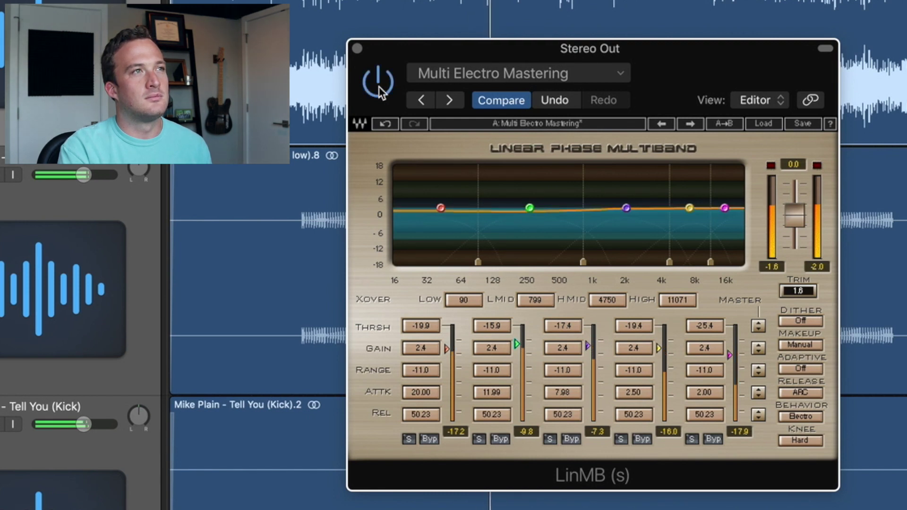
{"action": "left_click", "coordinate": [381, 90]}
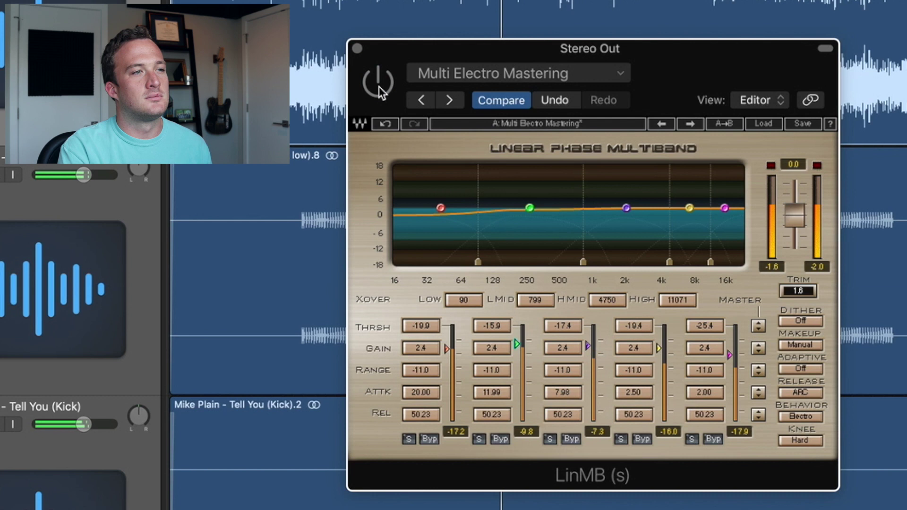
{"action": "left_click", "coordinate": [380, 90]}
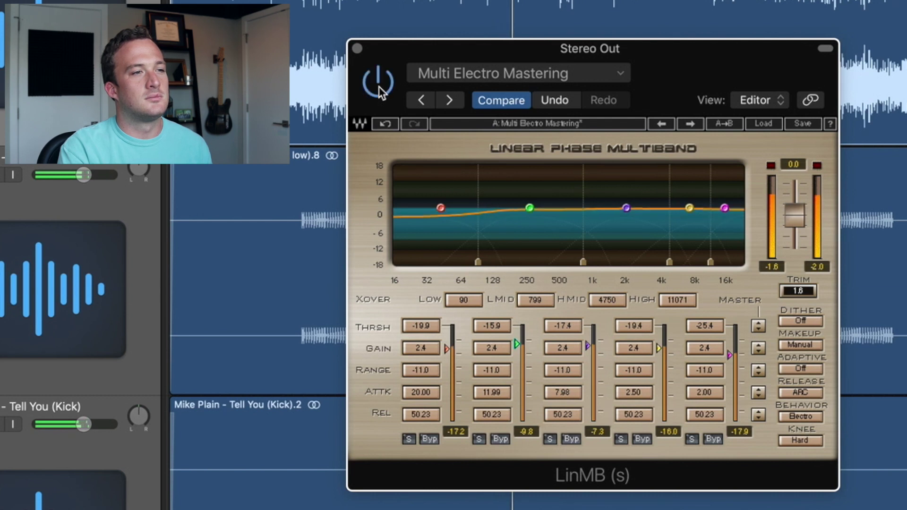
{"action": "left_click", "coordinate": [380, 89]}
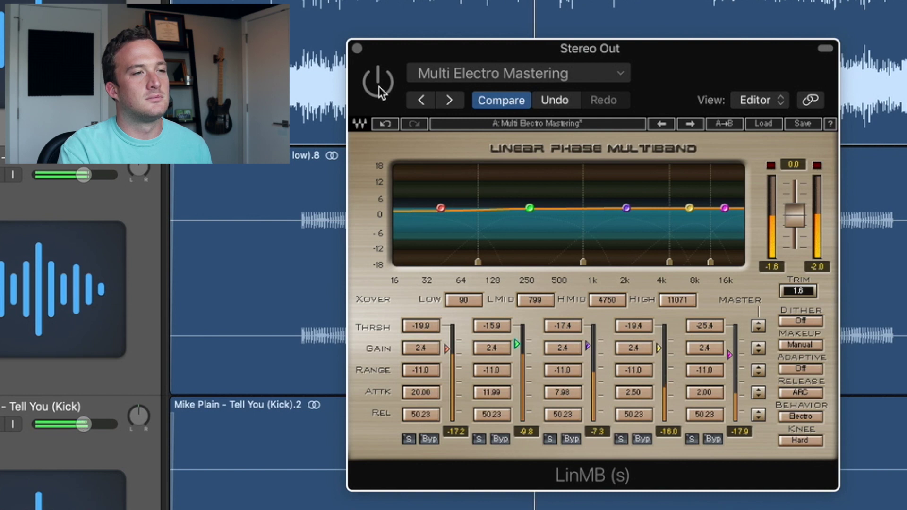
{"action": "left_click", "coordinate": [381, 90]}
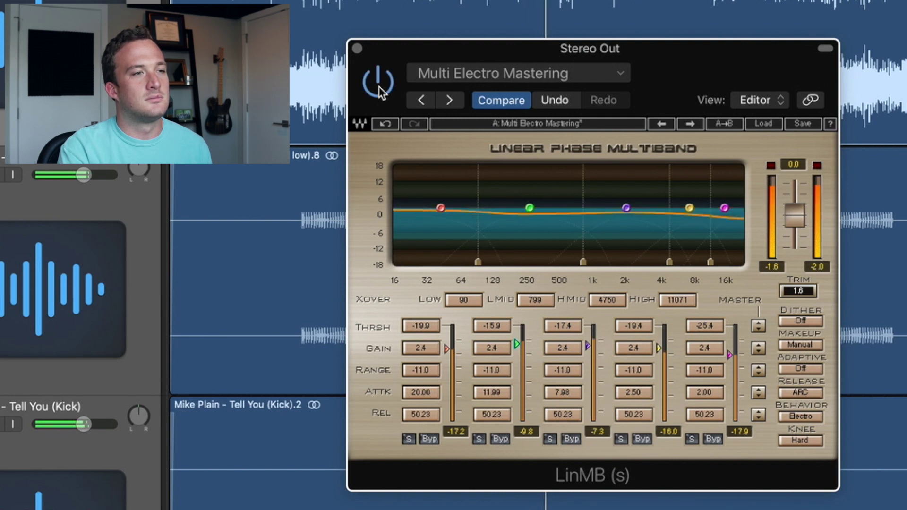
{"action": "key", "text": "space"}
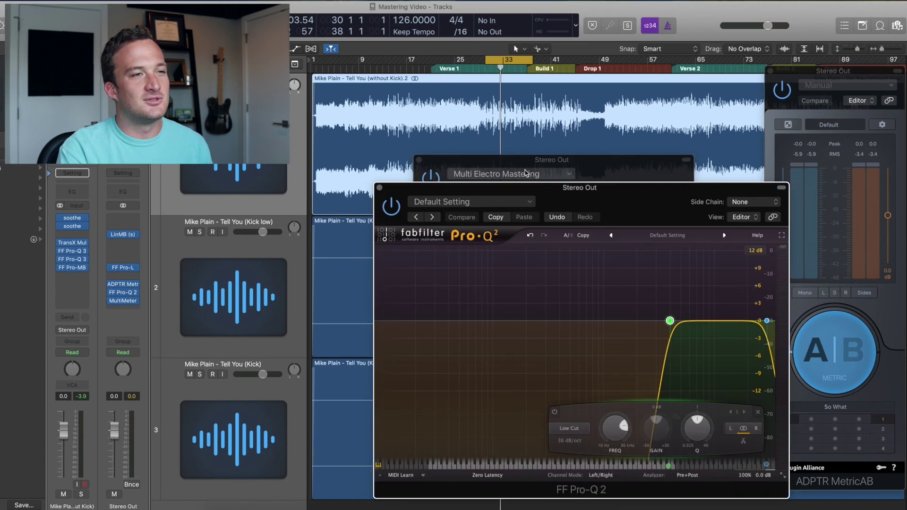
- Move the LinMB window clear of Pro-Q 2 and compare the high end above 4000 Hz between mix and reference in MetricAB
{"action": "left_click", "coordinate": [555, 48]}
{"action": "left_click_drag", "start_coordinate": [538, 47], "coordinate": [508, 8]}
{"action": "left_click", "coordinate": [816, 339]}
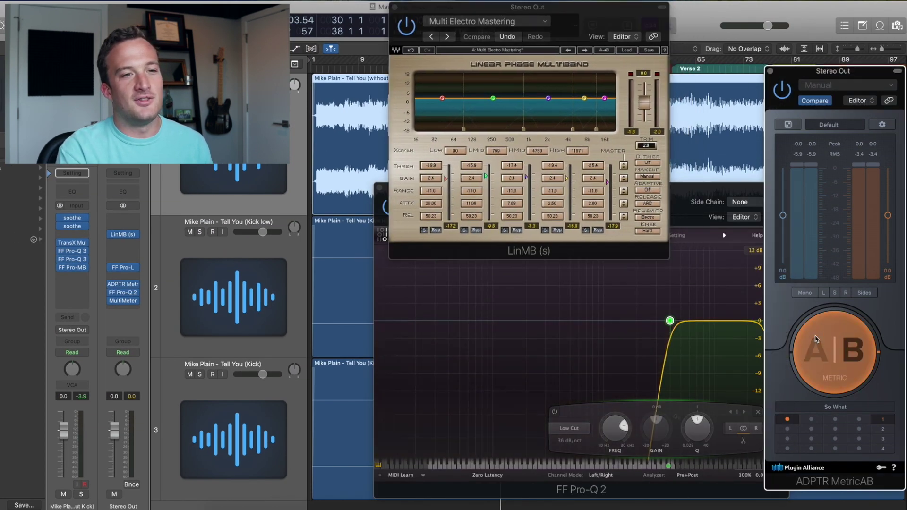
{"action": "left_click", "coordinate": [817, 341]}
{"action": "left_click", "coordinate": [723, 196]}
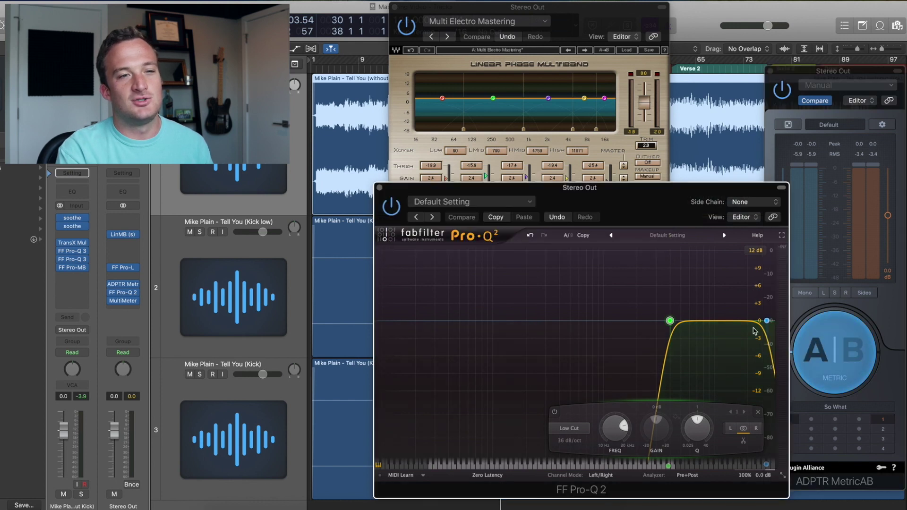
{"action": "left_click", "coordinate": [799, 354]}
{"action": "key", "text": "space"}
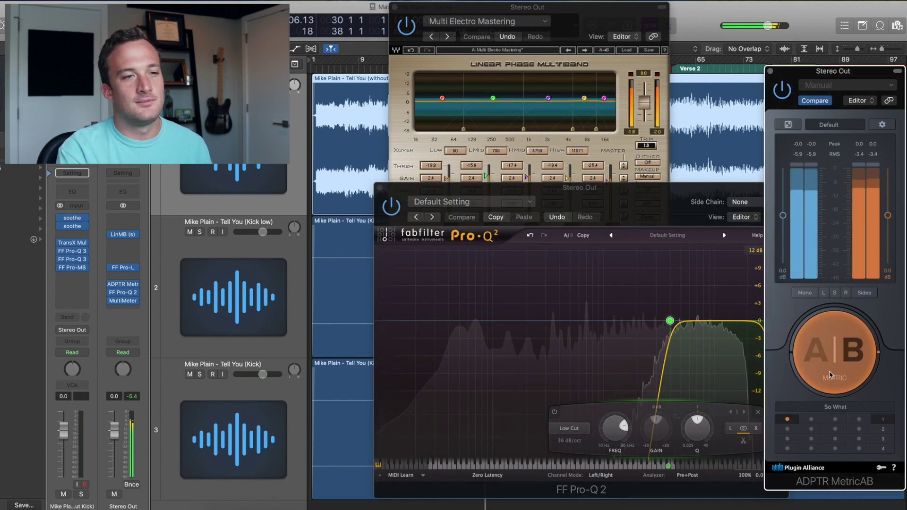
{"action": "left_click", "coordinate": [799, 353]}
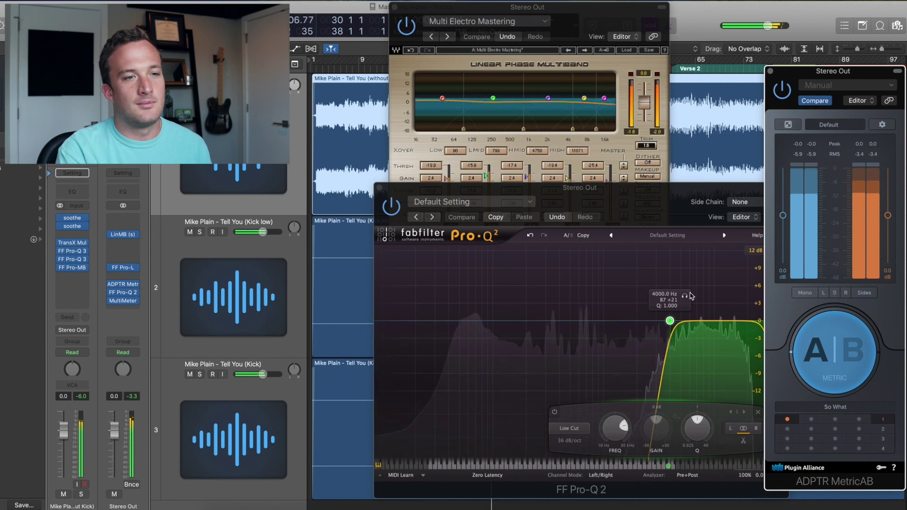
- Lower the threshold of LinMB's highest band further and compare the filtered highs with the reference in MetricAB
{"action": "left_click", "coordinate": [603, 56]}
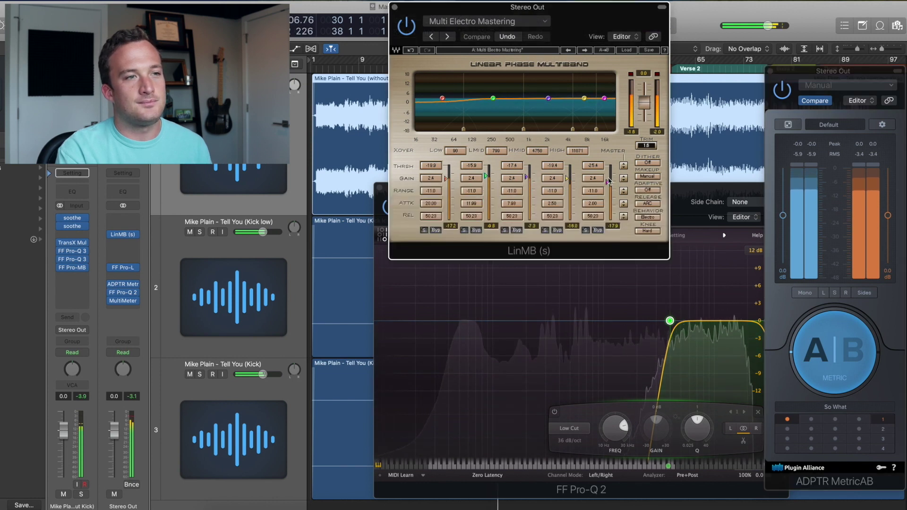
{"action": "left_click_drag", "start_coordinate": [609, 180], "coordinate": [609, 193]}
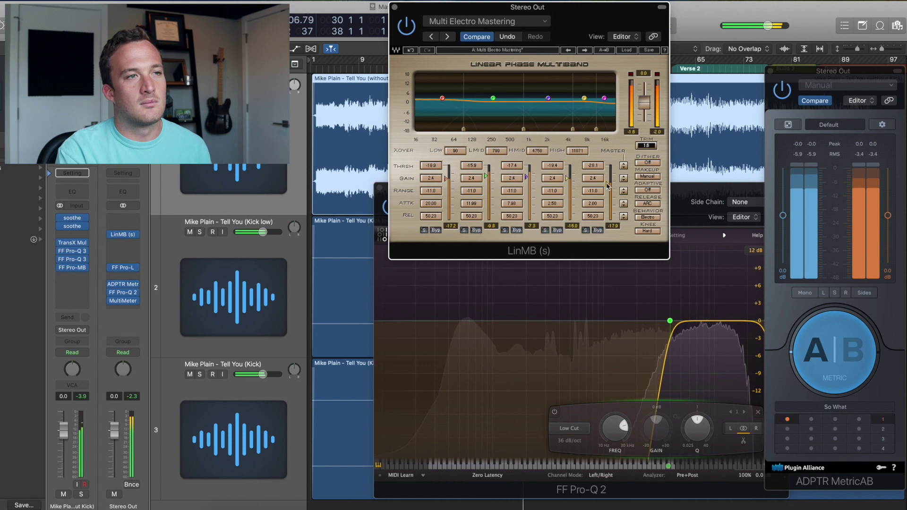
{"action": "left_click", "coordinate": [826, 336]}
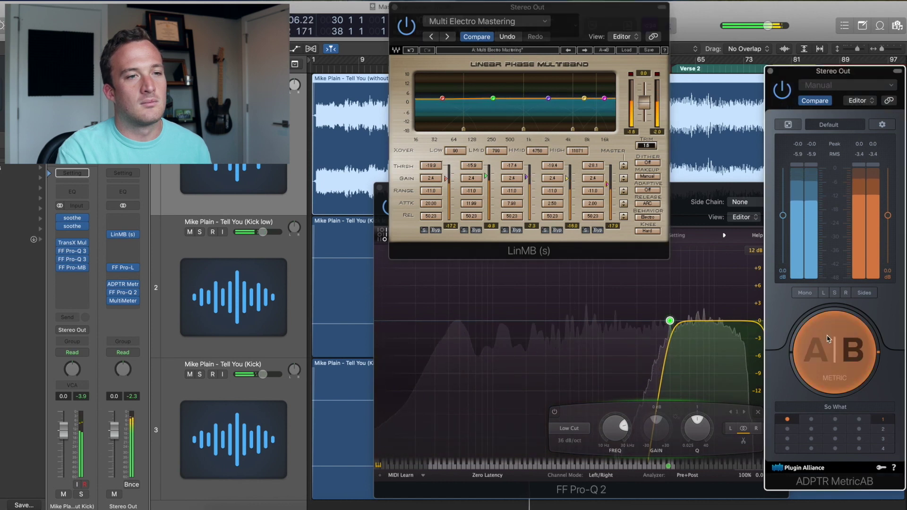
{"action": "left_click", "coordinate": [827, 338]}
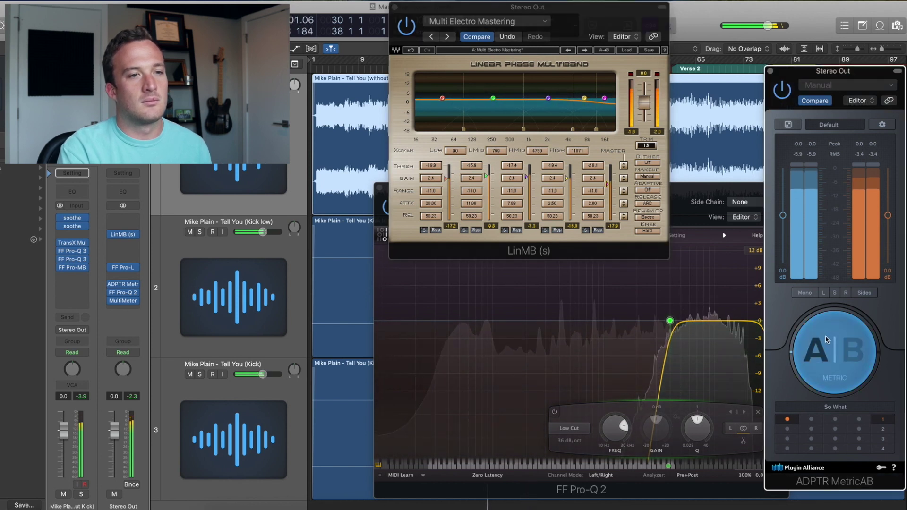
{"action": "left_click", "coordinate": [827, 346]}
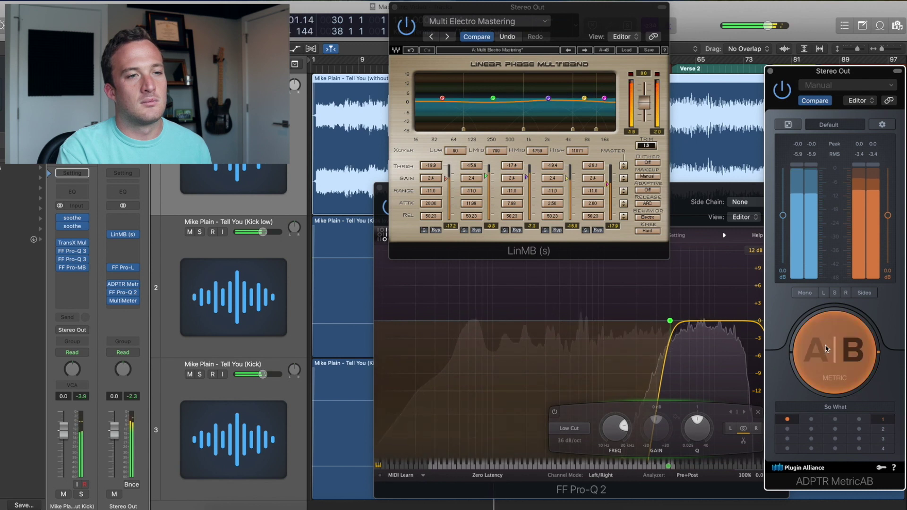
{"action": "left_click", "coordinate": [408, 29]}
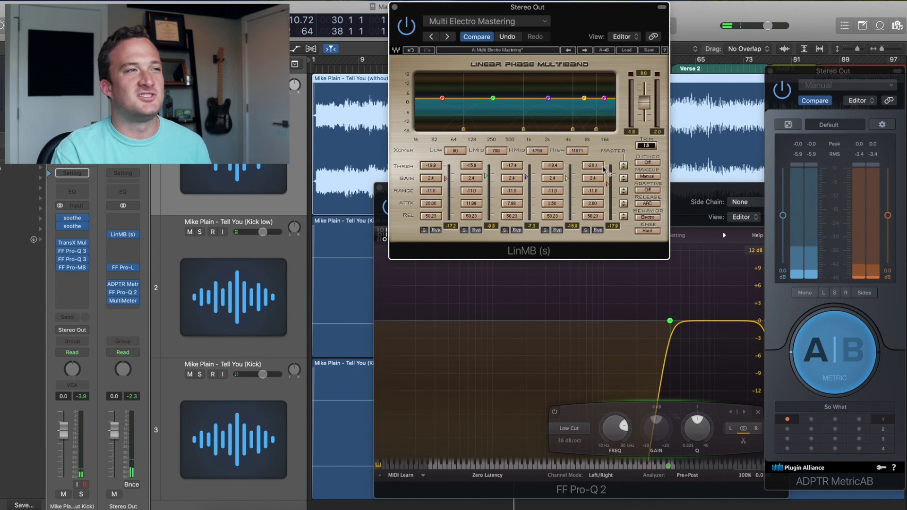
- Close the LinMB and bypassed Pro-Q 2 windows, and insert FabFilter Pro-Q 3 directly below LinMB on Stereo Out
{"action": "left_click", "coordinate": [395, 8]}
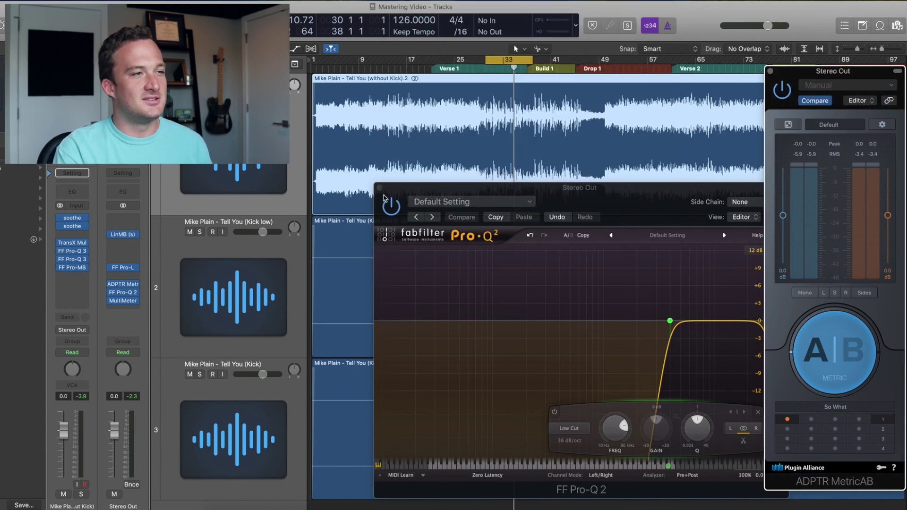
{"action": "left_click", "coordinate": [379, 189]}
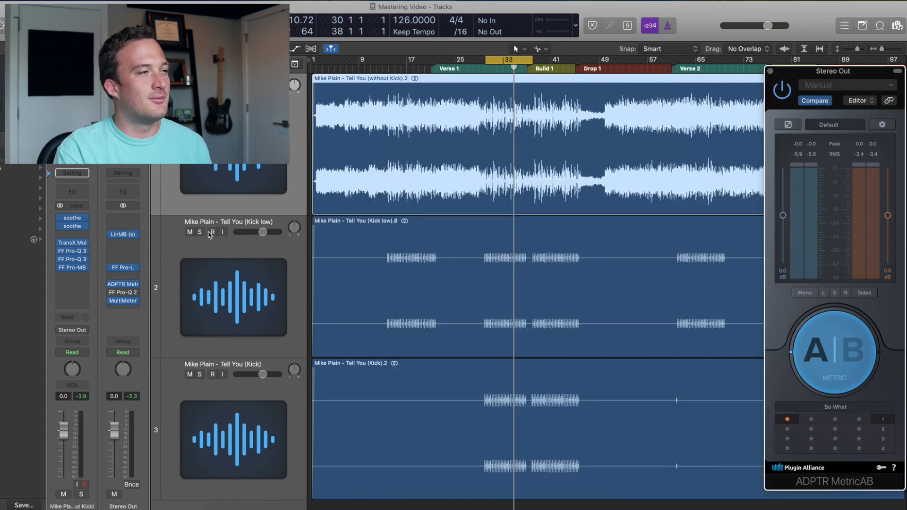
{"action": "left_click", "coordinate": [123, 242]}
{"action": "mouse_move", "coordinate": [173, 278]}
{"action": "left_click", "coordinate": [202, 279]}
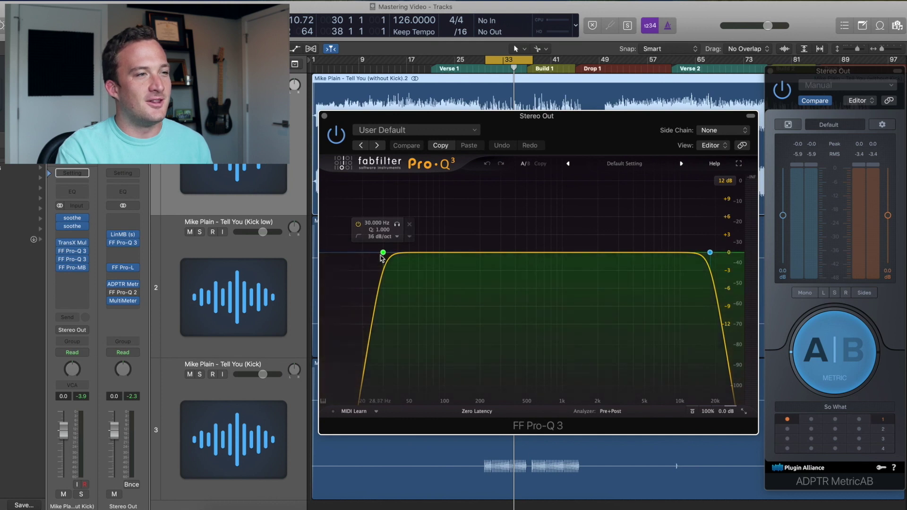
- Add a low-cut band with a 36 dB/oct slope to Pro-Q 3's curve on Stereo Out
{"action": "left_click", "coordinate": [429, 253]}
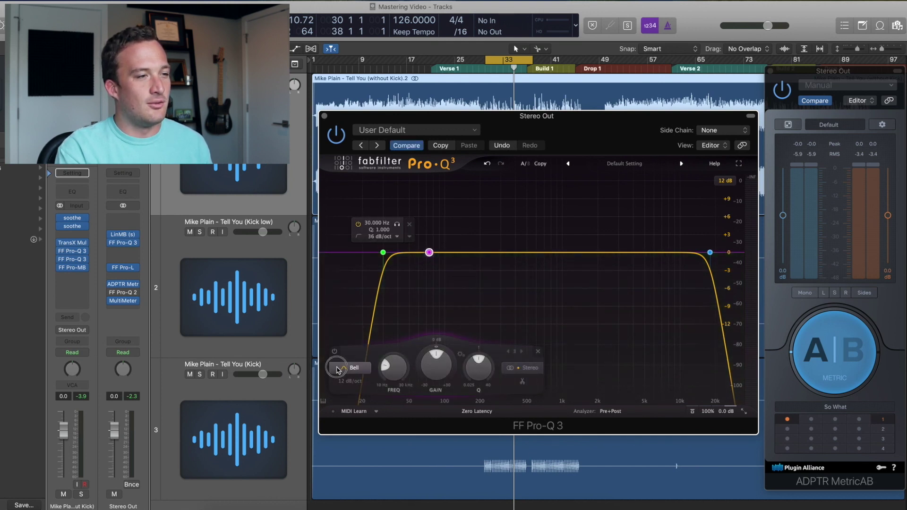
{"action": "left_click", "coordinate": [350, 368]}
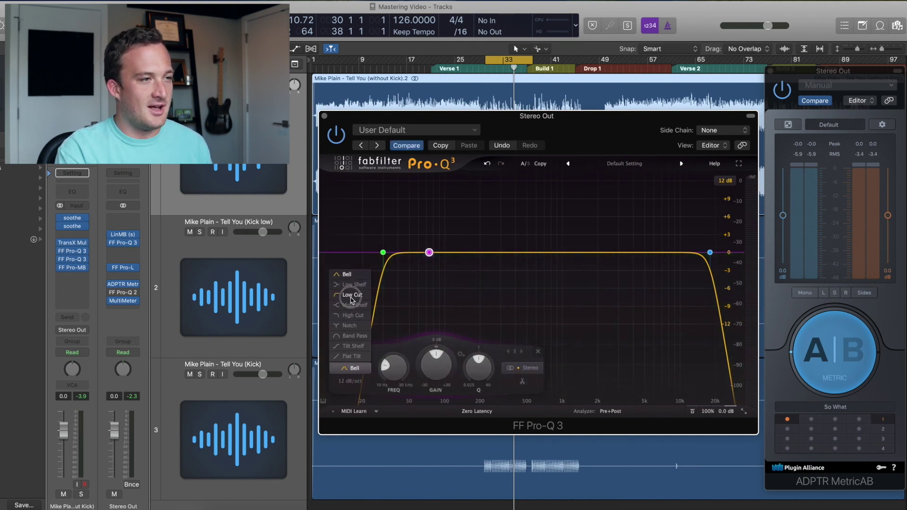
{"action": "left_click", "coordinate": [350, 295]}
{"action": "left_click", "coordinate": [352, 382]}
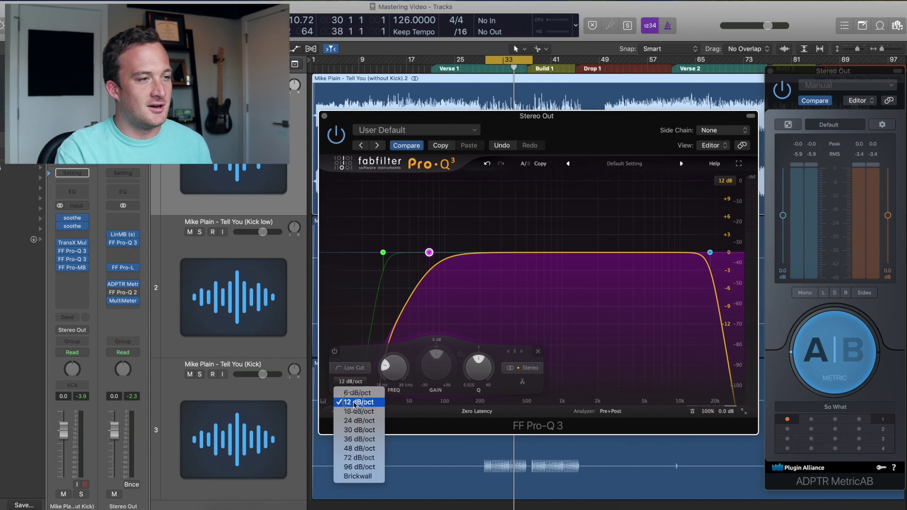
{"action": "left_click", "coordinate": [360, 439]}
- Restrict the new low-cut band to the Side signal and set its frequency to 150 Hz
{"action": "left_click", "coordinate": [525, 369]}
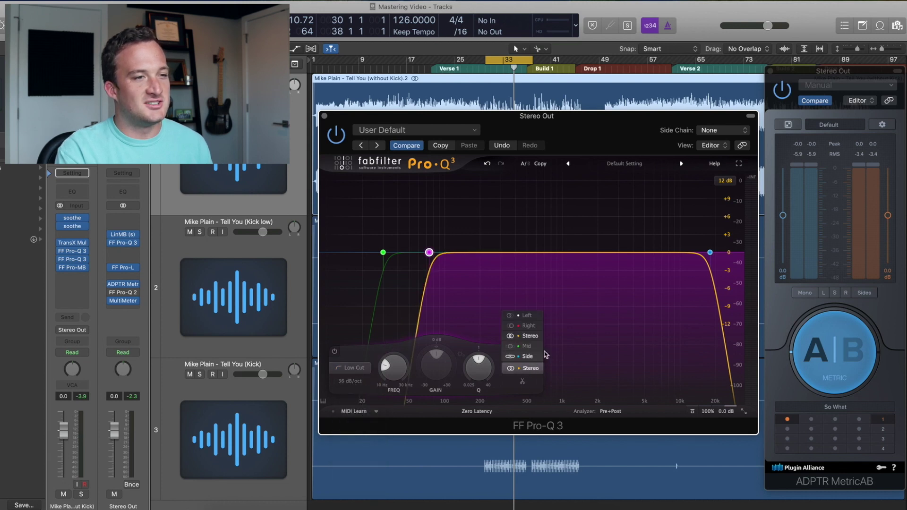
{"action": "left_click", "coordinate": [526, 356]}
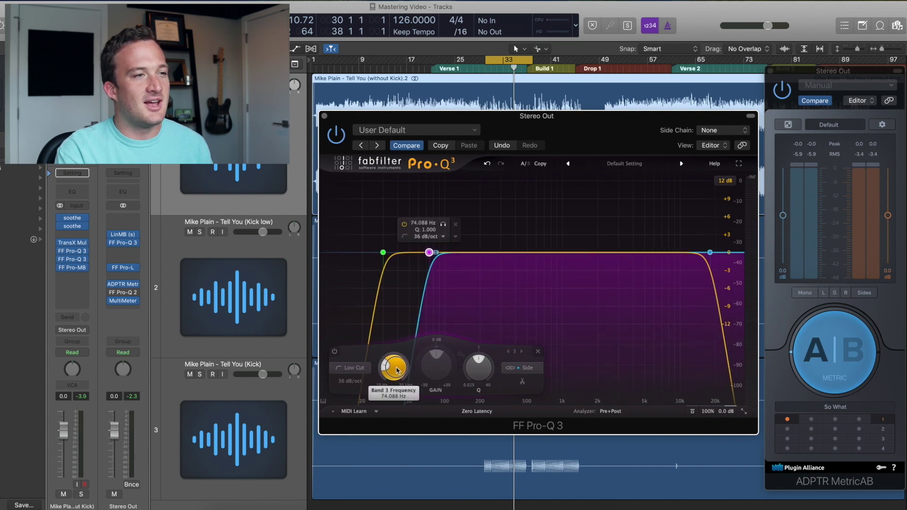
{"action": "left_click_drag", "start_coordinate": [394, 366], "coordinate": [394, 359]}
{"action": "double_click", "coordinate": [435, 223]}
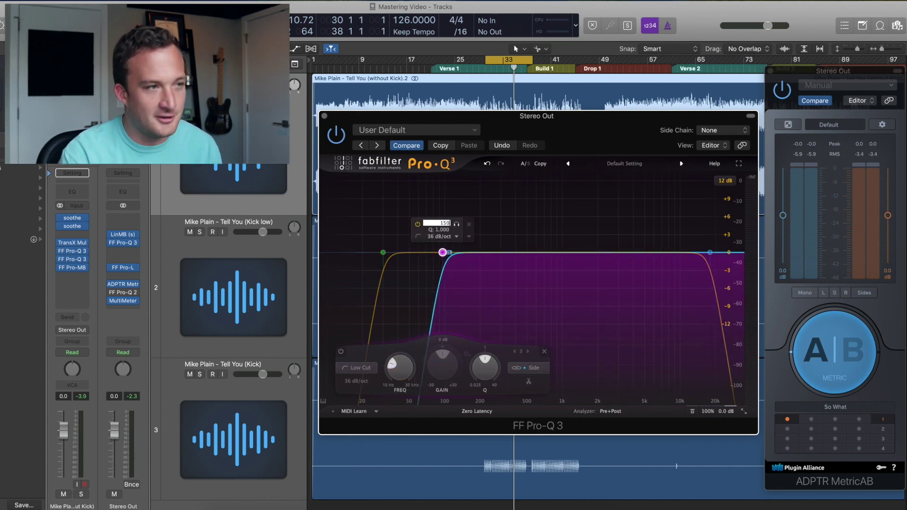
{"action": "key", "text": "Return"}
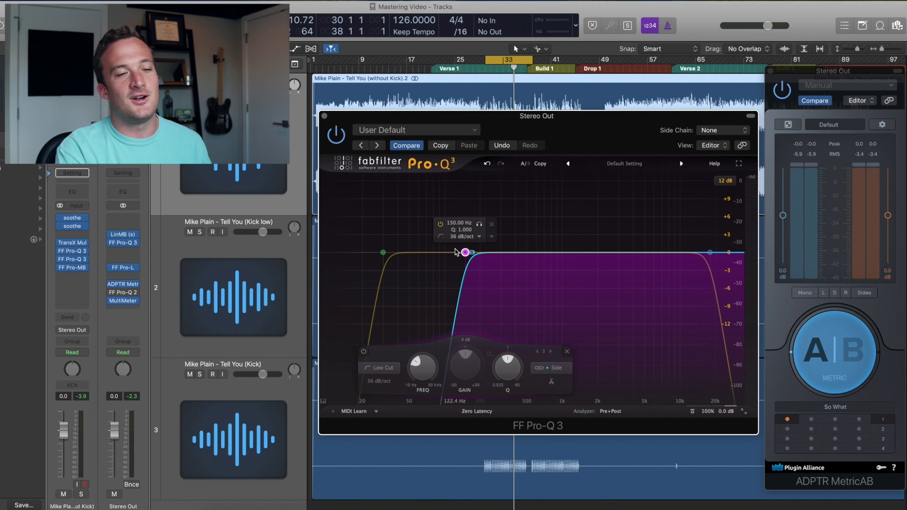
- Play the loop to hear the side low cut, stop playback, and close the Pro-Q 3 window
{"action": "key", "text": "space"}
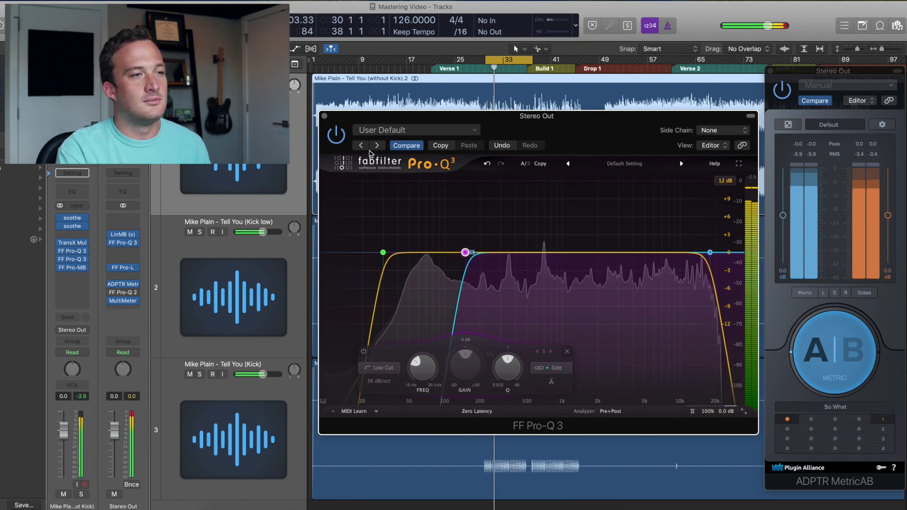
{"action": "key", "text": "space"}
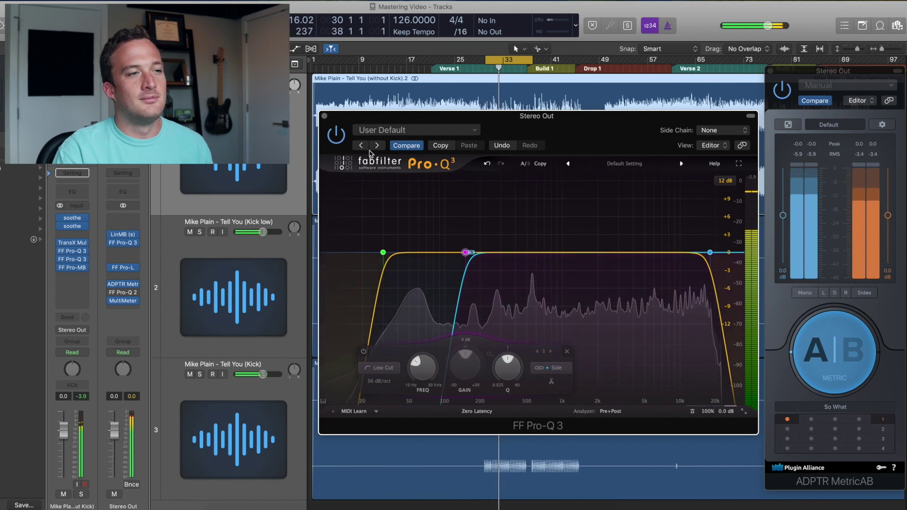
{"action": "left_click", "coordinate": [324, 116]}
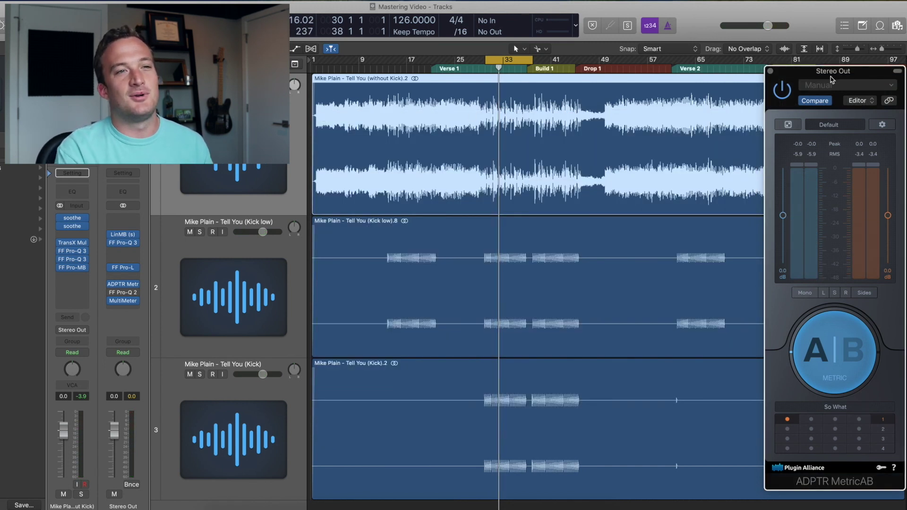
- Check MetricAB's expanded view of the reference, and return it to compact size away from the mixer
{"action": "left_click", "coordinate": [788, 125]}
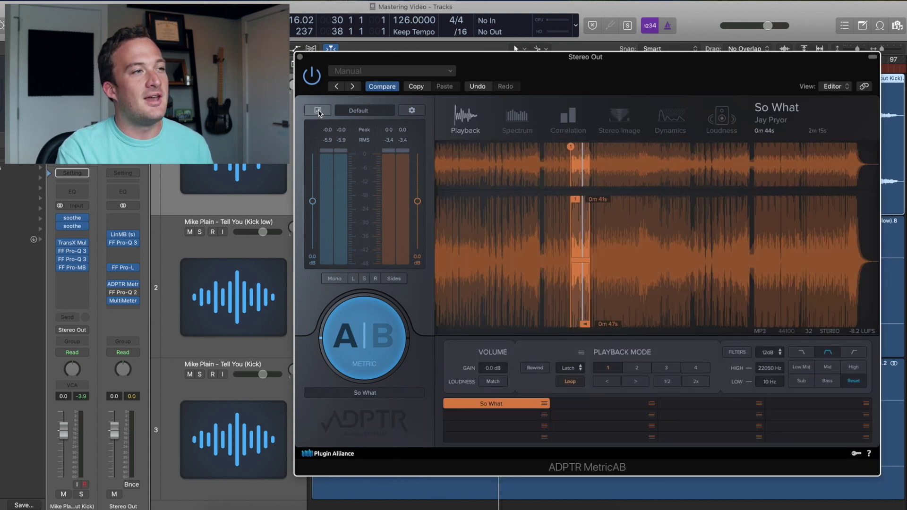
{"action": "left_click", "coordinate": [318, 112]}
{"action": "left_click_drag", "start_coordinate": [325, 70], "coordinate": [776, 78]}
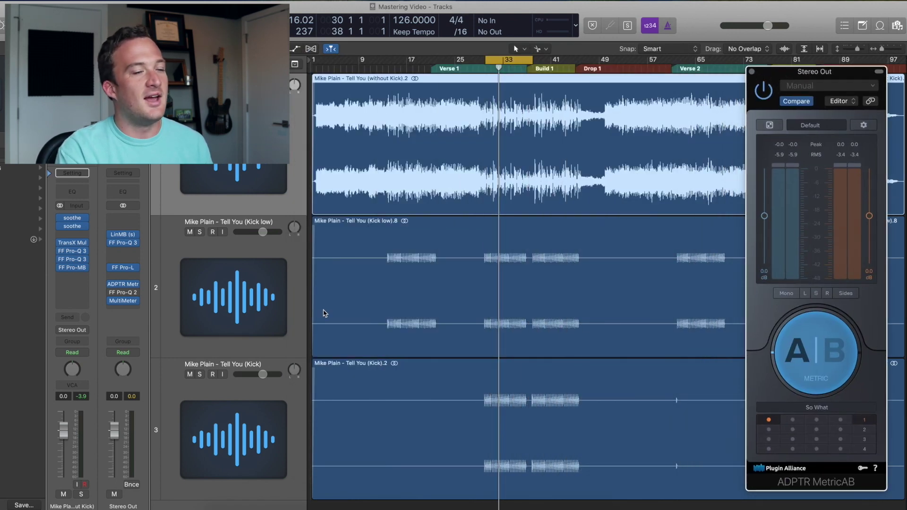
- Open MultiMeter on Stereo Out and arrange its window beside MetricAB
{"action": "left_click", "coordinate": [118, 303]}
{"action": "left_click_drag", "start_coordinate": [409, 147], "coordinate": [687, 230]}
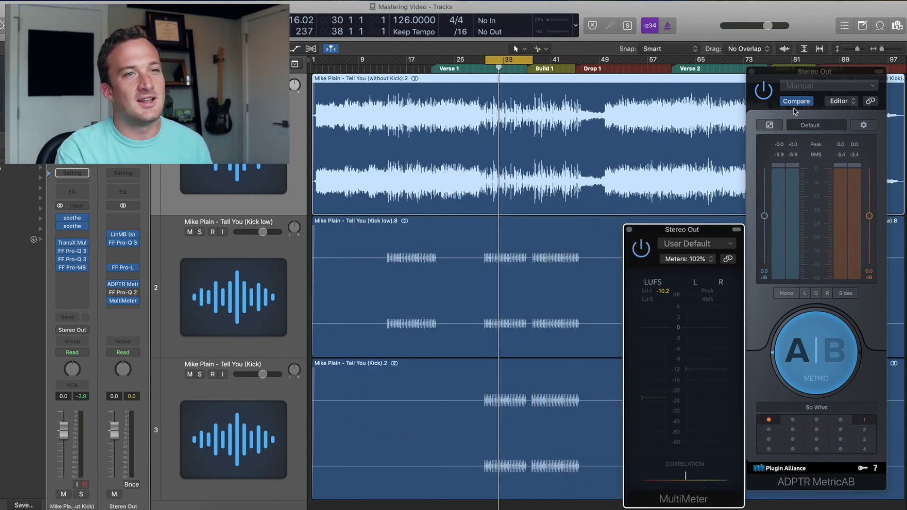
{"action": "left_click_drag", "start_coordinate": [803, 71], "coordinate": [824, 75]}
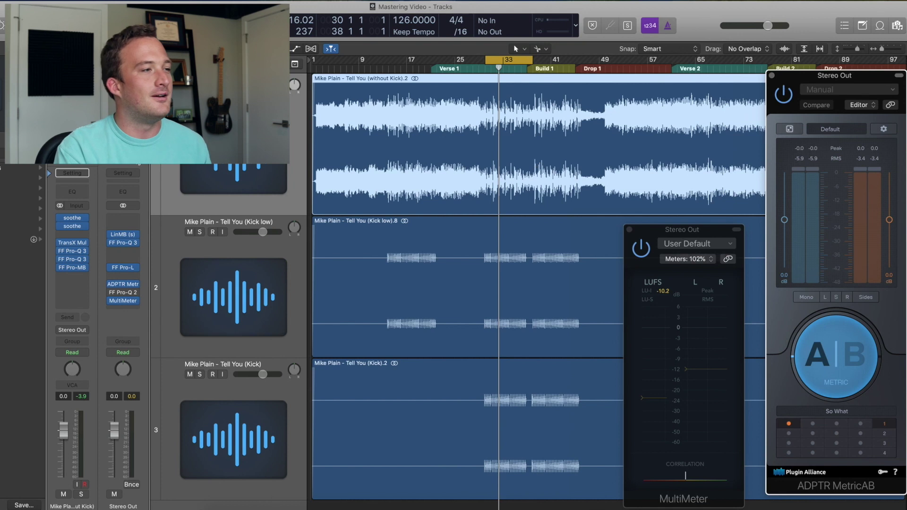
- Close the Pro-L window and insert the stereo Waves L2 limiter directly above Pro-L on Stereo Out
{"action": "left_click_drag", "start_coordinate": [390, 167], "coordinate": [401, 176]}
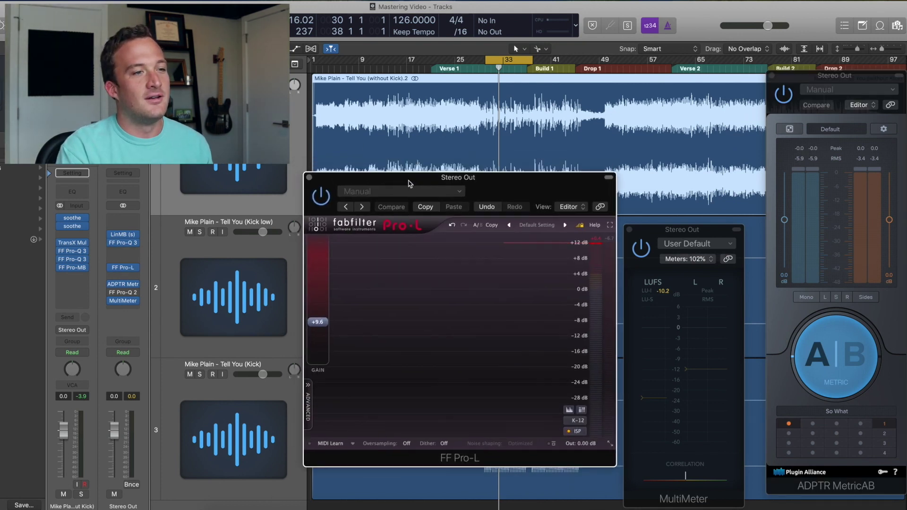
{"action": "left_click", "coordinate": [310, 178]}
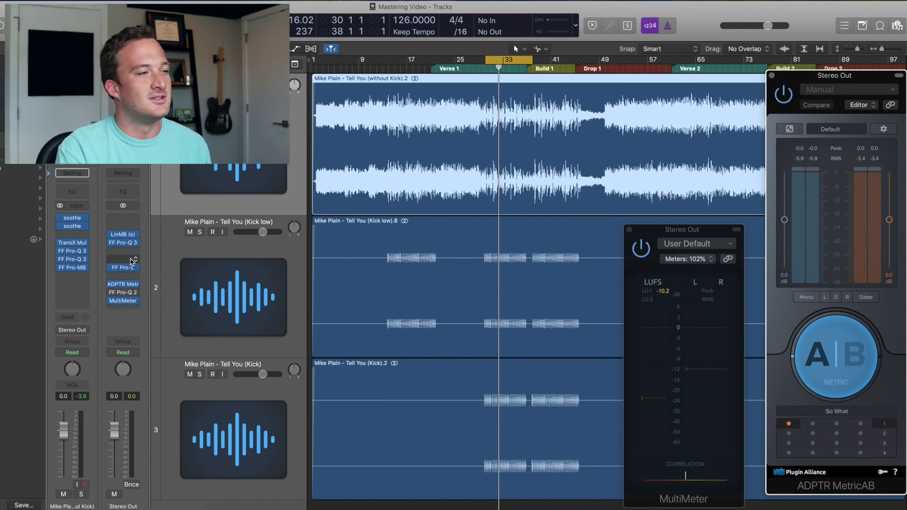
{"action": "left_click", "coordinate": [131, 260]}
{"action": "mouse_move", "coordinate": [143, 438]}
{"action": "mouse_move", "coordinate": [264, 500]}
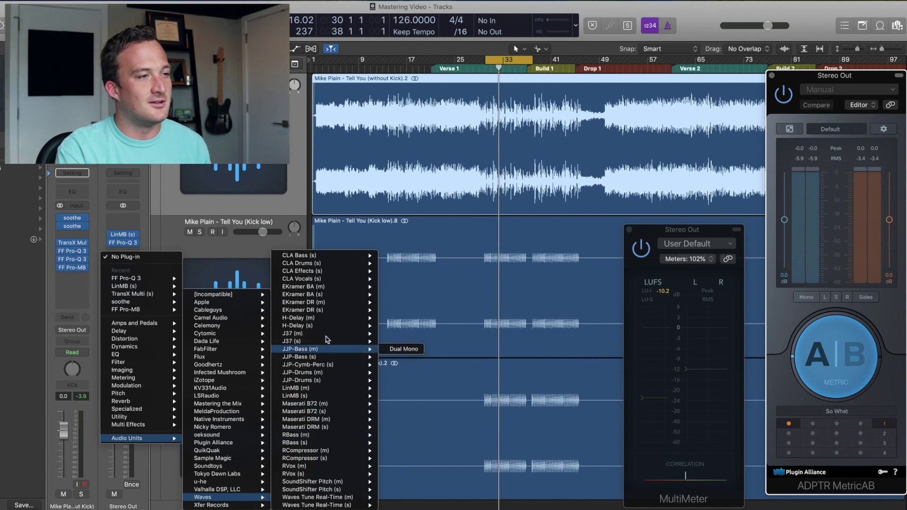
{"action": "mouse_move", "coordinate": [251, 297]}
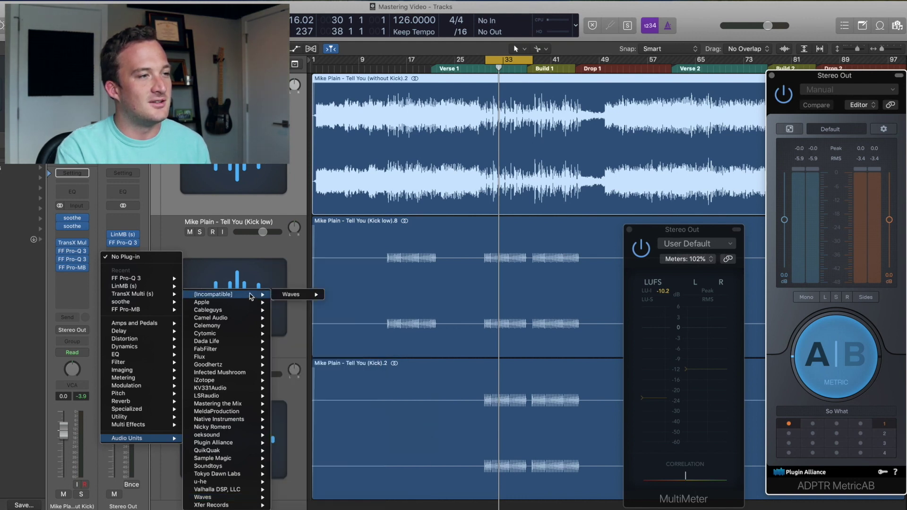
{"action": "mouse_move", "coordinate": [303, 297]}
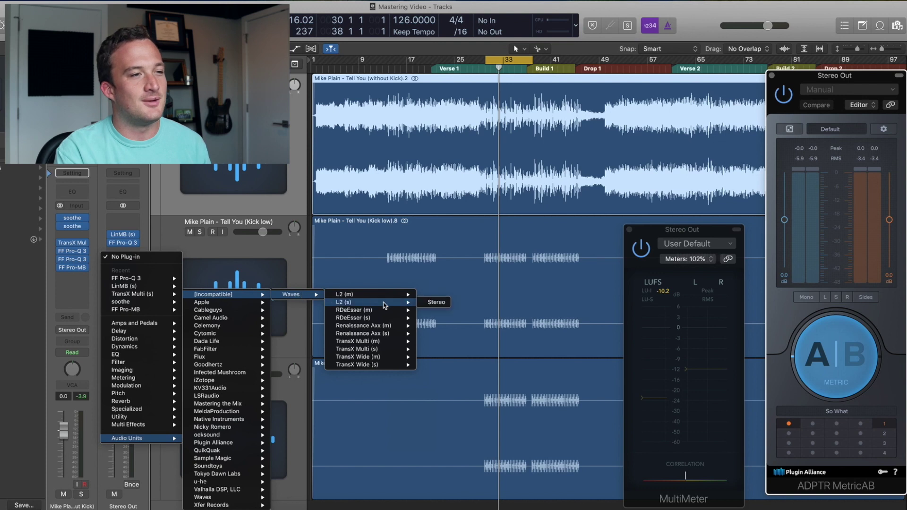
{"action": "left_click", "coordinate": [432, 302]}
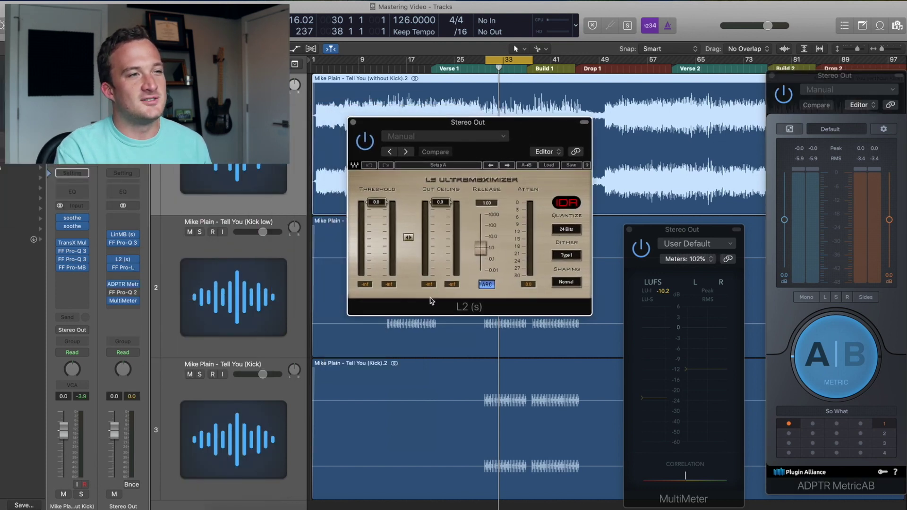
- Set L2's dither to None and arrange the L2 and MultiMeter windows side by side
{"action": "left_click", "coordinate": [569, 256]}
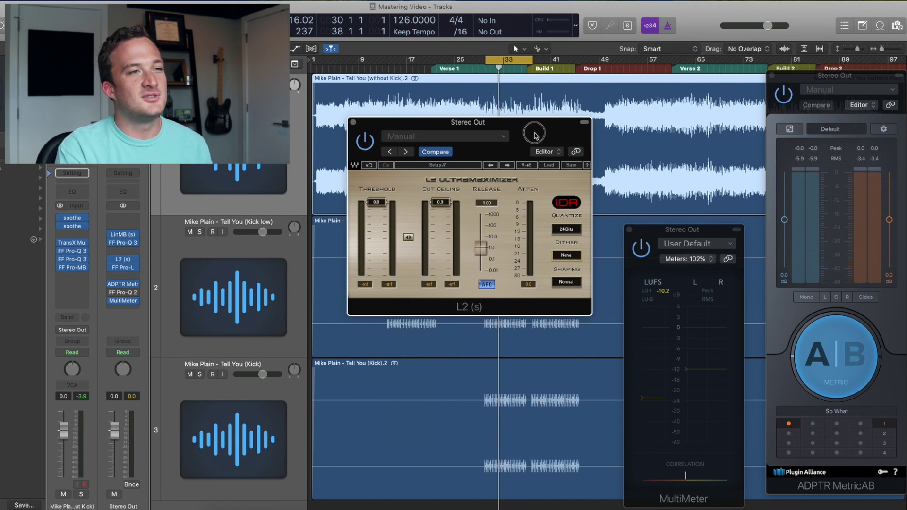
{"action": "left_click_drag", "start_coordinate": [535, 136], "coordinate": [544, 146]}
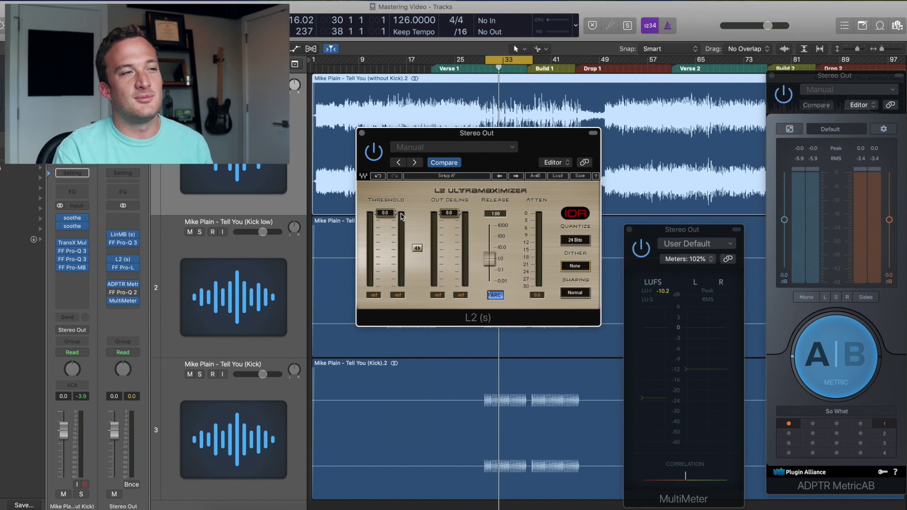
{"action": "left_click_drag", "start_coordinate": [685, 230], "coordinate": [699, 197]}
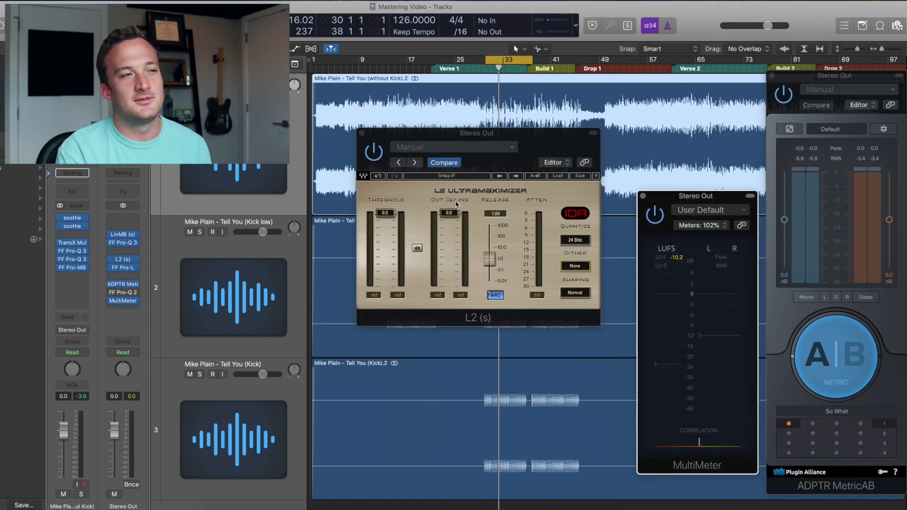
- Play the loop and lower L2's threshold to -4.5 dB while watching MultiMeter
{"action": "key", "text": "space"}
{"action": "left_click_drag", "start_coordinate": [385, 213], "coordinate": [385, 219]}
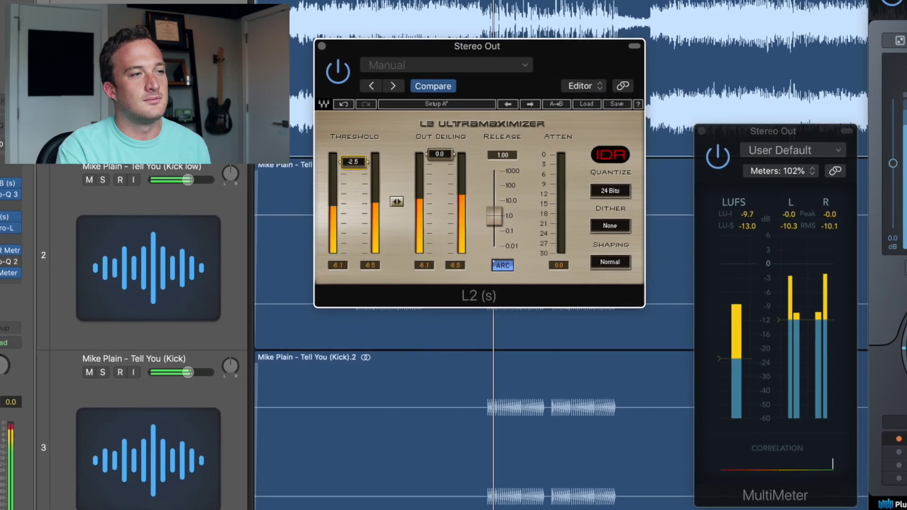
{"action": "left_click_drag", "start_coordinate": [354, 162], "coordinate": [360, 165]}
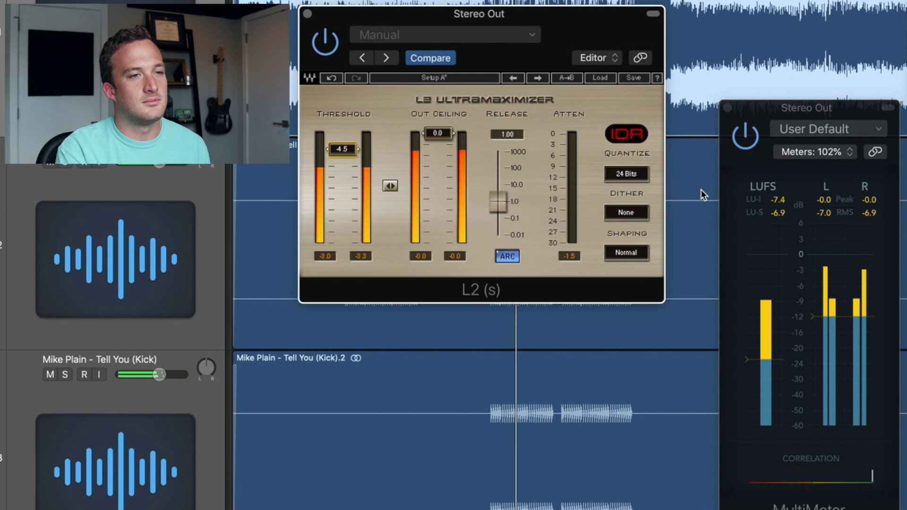
- Reset MultiMeter's level readings and compare the mix with L2 bypassed and active
{"action": "left_click", "coordinate": [820, 208]}
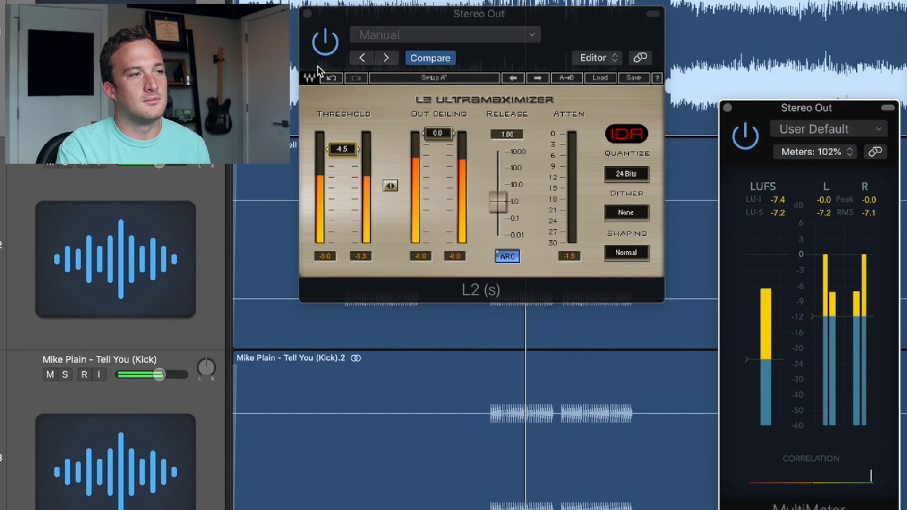
{"action": "left_click", "coordinate": [324, 45]}
{"action": "left_click", "coordinate": [325, 45]}
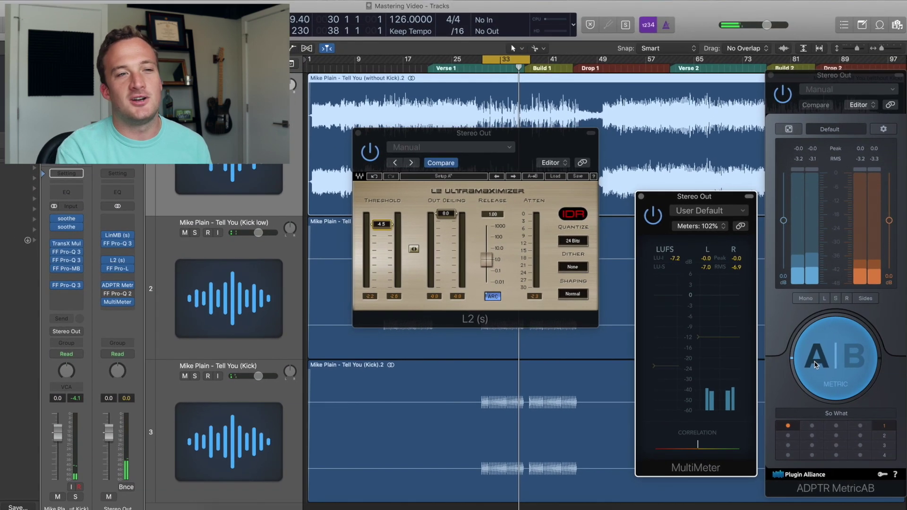
- Compare the mix's loudness with the reference in MetricAB, and raise L2's threshold to -4.0 dB
{"action": "left_click", "coordinate": [815, 364]}
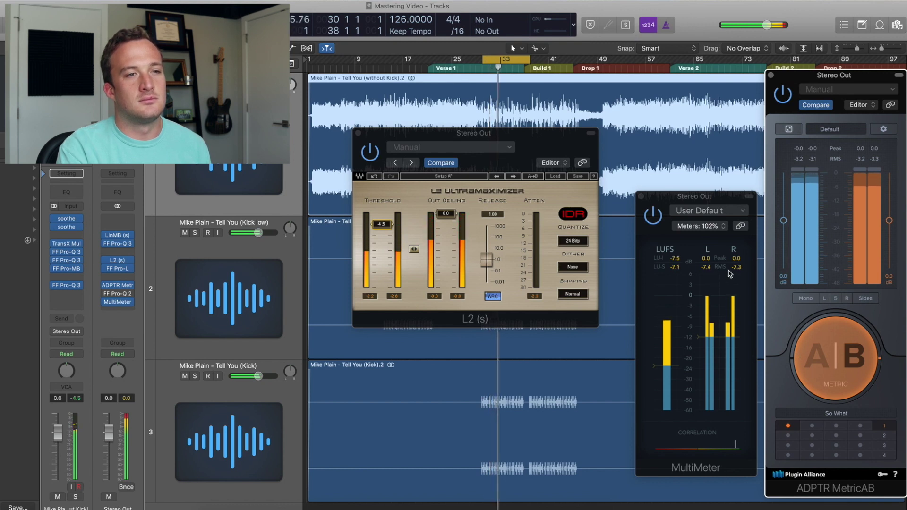
{"action": "left_click", "coordinate": [824, 354]}
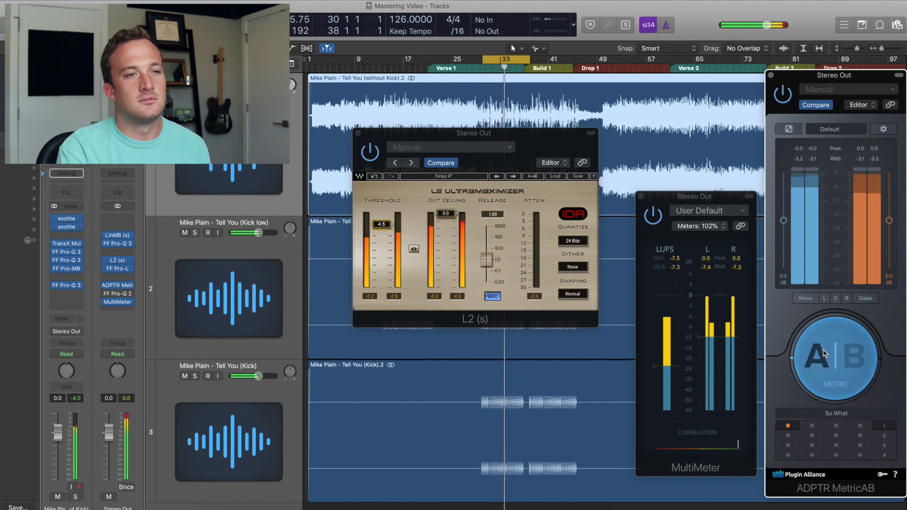
{"action": "left_click_drag", "start_coordinate": [381, 224], "coordinate": [382, 223]}
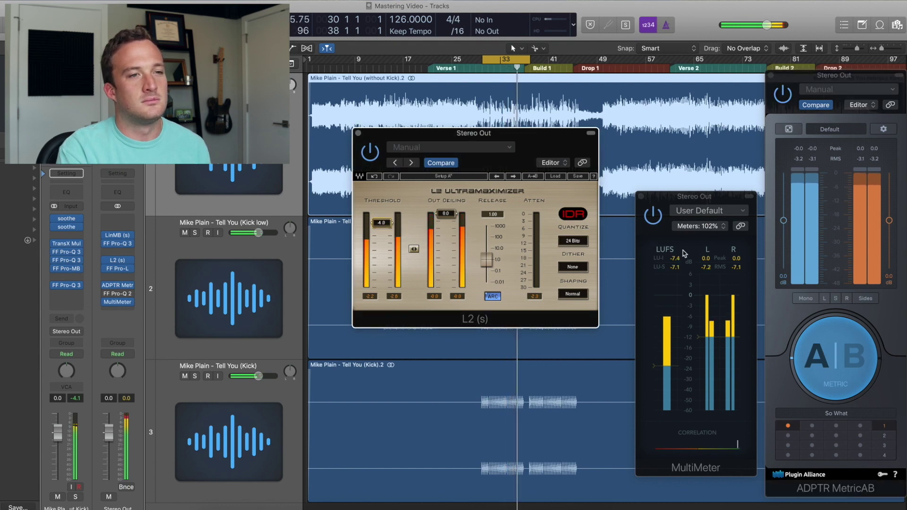
{"action": "left_click", "coordinate": [710, 273]}
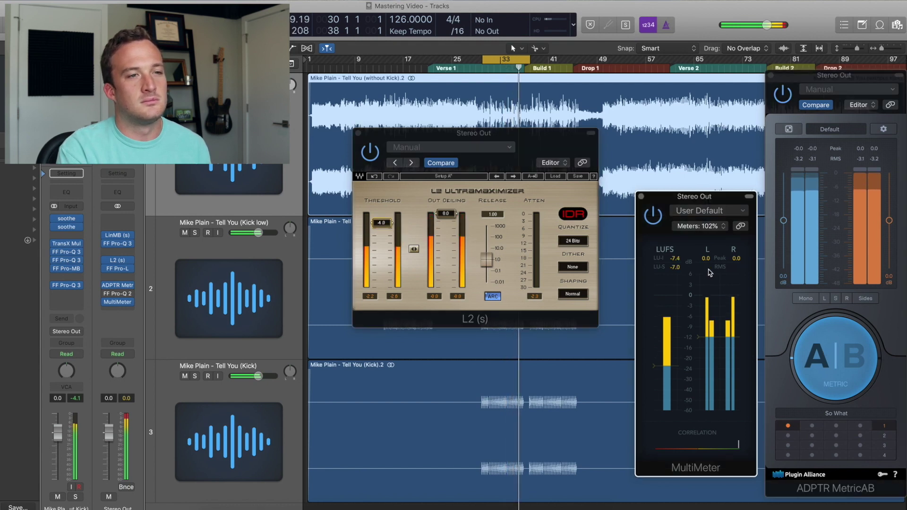
- Fine-tune L2's threshold to -4.2 dB while switching between the mix and the reference in MetricAB
{"action": "left_click", "coordinate": [830, 363]}
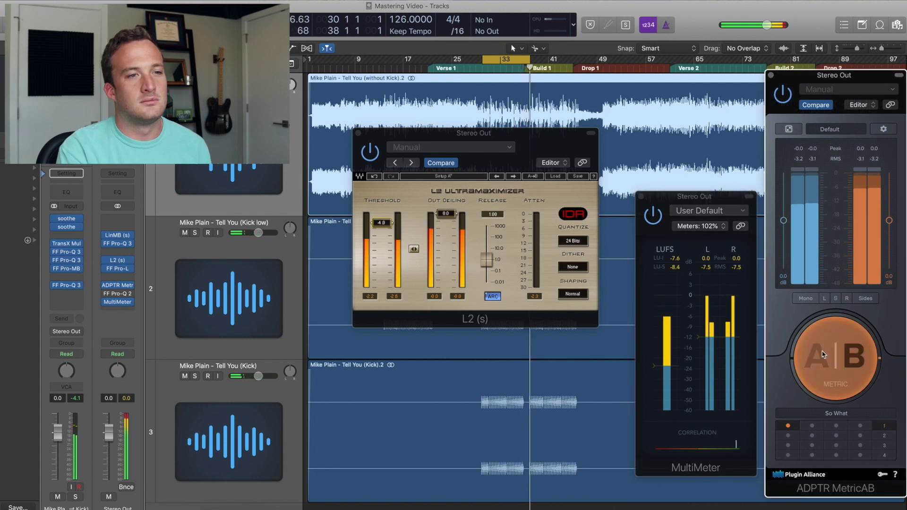
{"action": "left_click", "coordinate": [822, 356]}
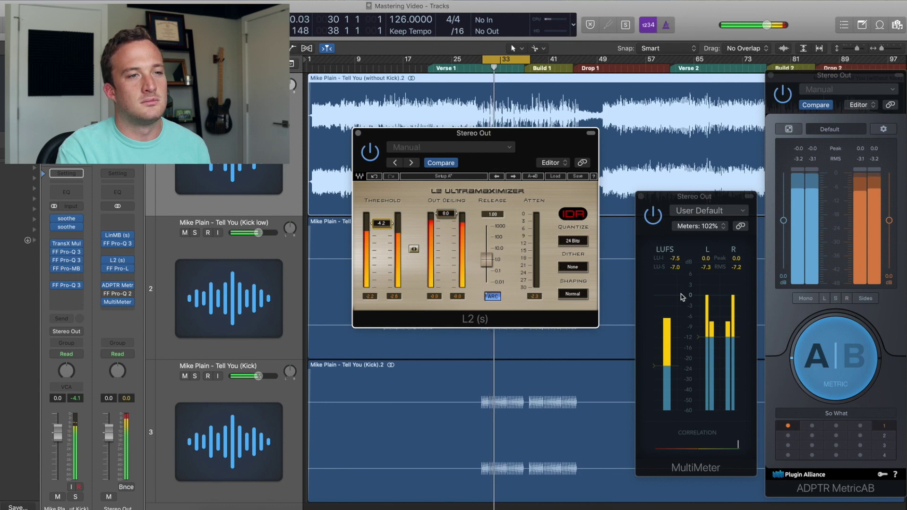
{"action": "left_click", "coordinate": [817, 358]}
{"action": "left_click", "coordinate": [817, 358]}
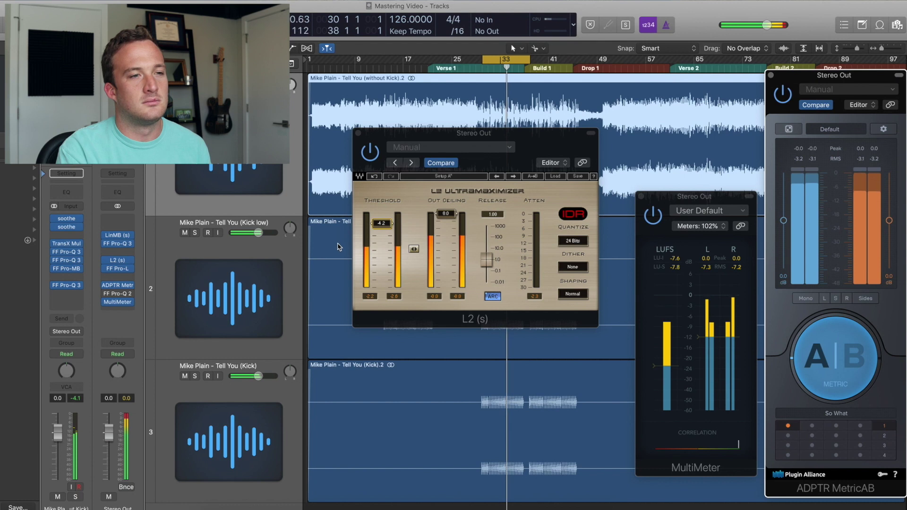
{"action": "left_click", "coordinate": [817, 366]}
{"action": "left_click", "coordinate": [817, 366]}
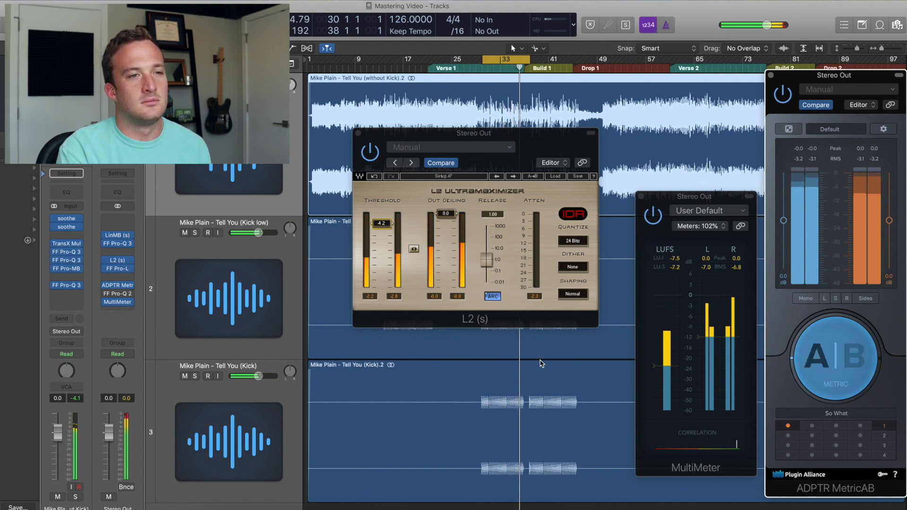
- Play the song while switching between the sections before and after bar 30 to compare their loudness
{"action": "left_click", "coordinate": [682, 280]}
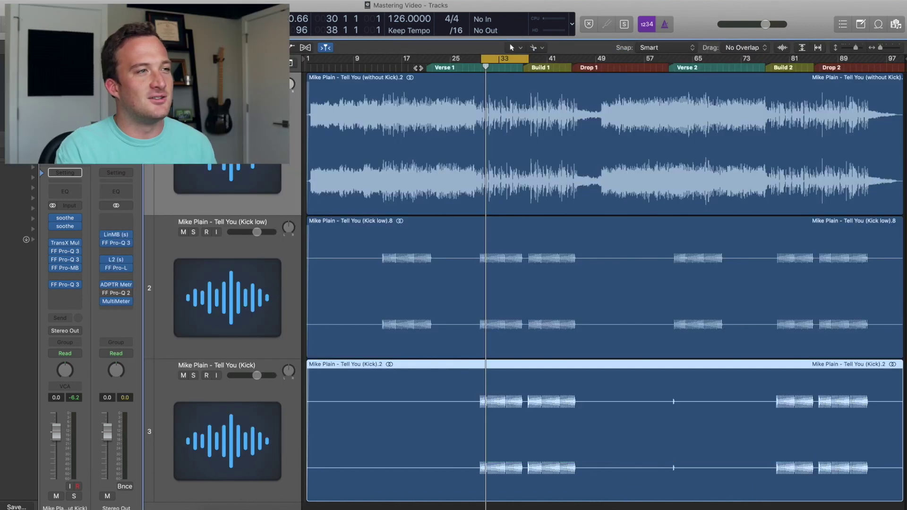
{"action": "left_click", "coordinate": [418, 68]}
{"action": "key", "text": "space"}
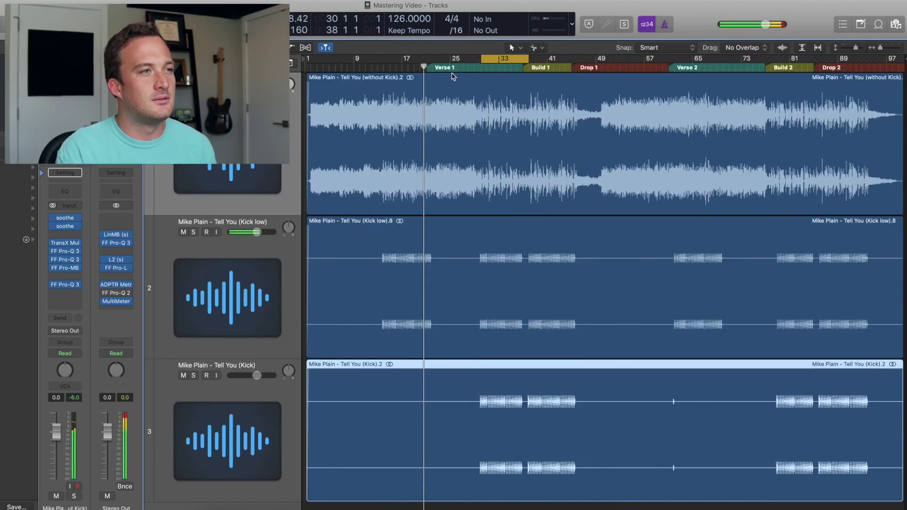
{"action": "left_click", "coordinate": [479, 70]}
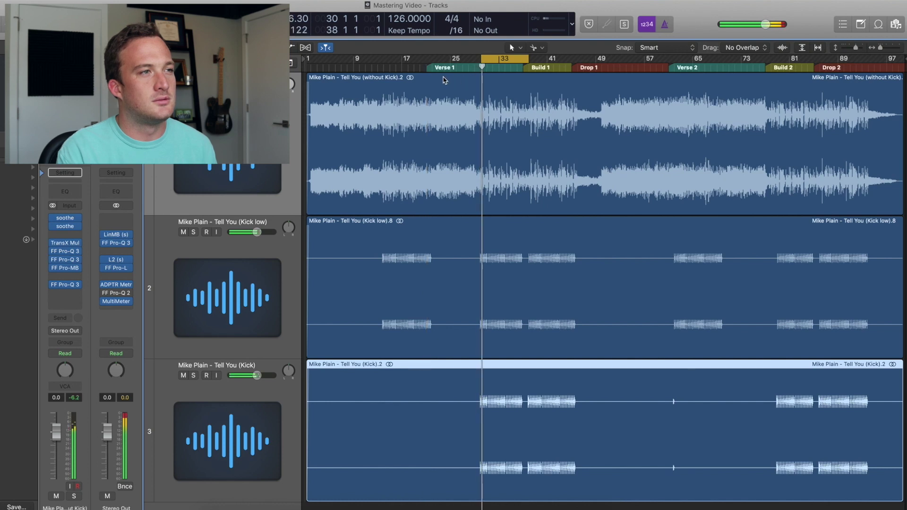
{"action": "left_click", "coordinate": [389, 67]}
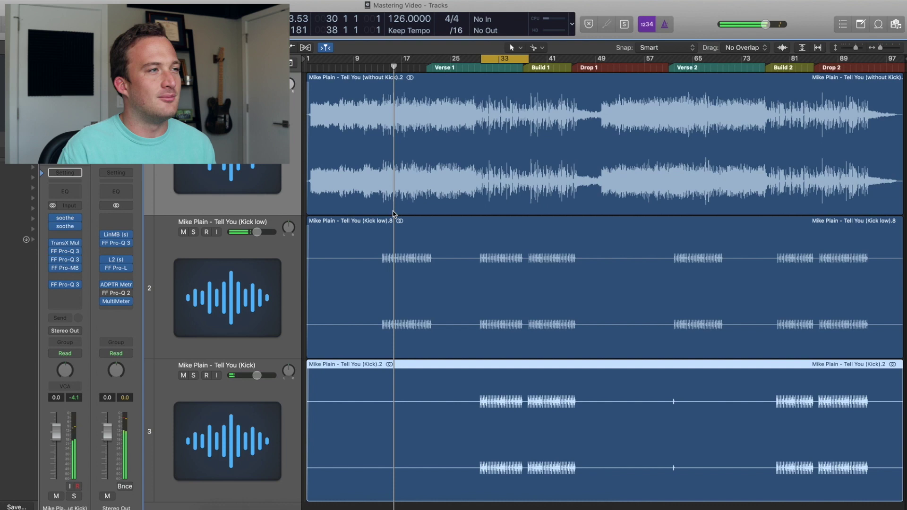
{"action": "left_click", "coordinate": [305, 188]}
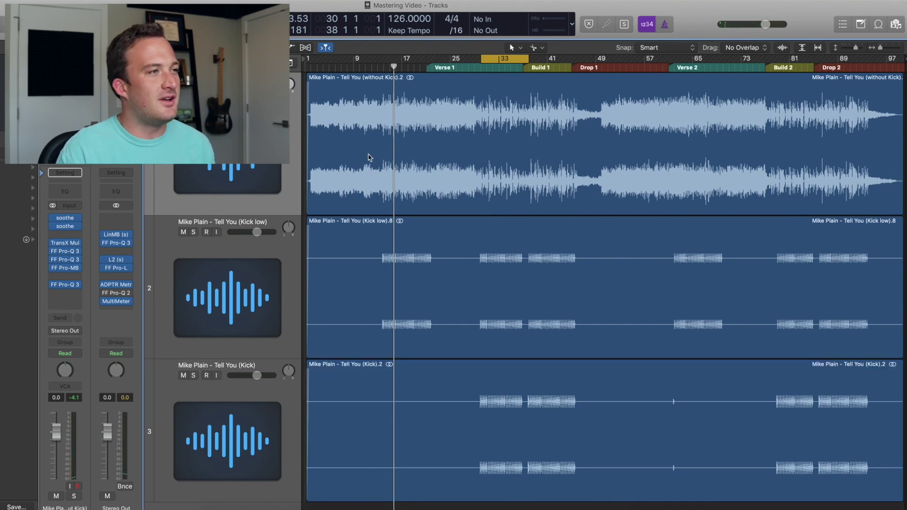
- Insert a Gain plugin at the end of the without Kick track's effects chain and close its window
{"action": "left_click", "coordinate": [46, 303]}
{"action": "mouse_move", "coordinate": [71, 460]}
{"action": "mouse_move", "coordinate": [151, 460]}
{"action": "left_click", "coordinate": [208, 463]}
{"action": "left_click_drag", "start_coordinate": [256, 130], "coordinate": [572, 225]}
{"action": "left_click", "coordinate": [564, 226]}
- Insert a stereo Gain plugin after TransX Multi on the Kick low track
{"action": "left_click", "coordinate": [230, 292]}
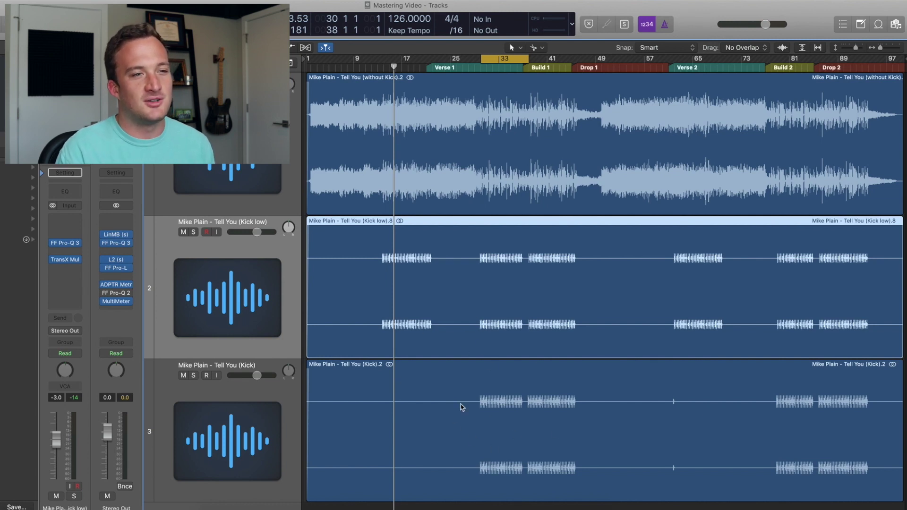
{"action": "left_click", "coordinate": [63, 282]}
{"action": "mouse_move", "coordinate": [111, 293]}
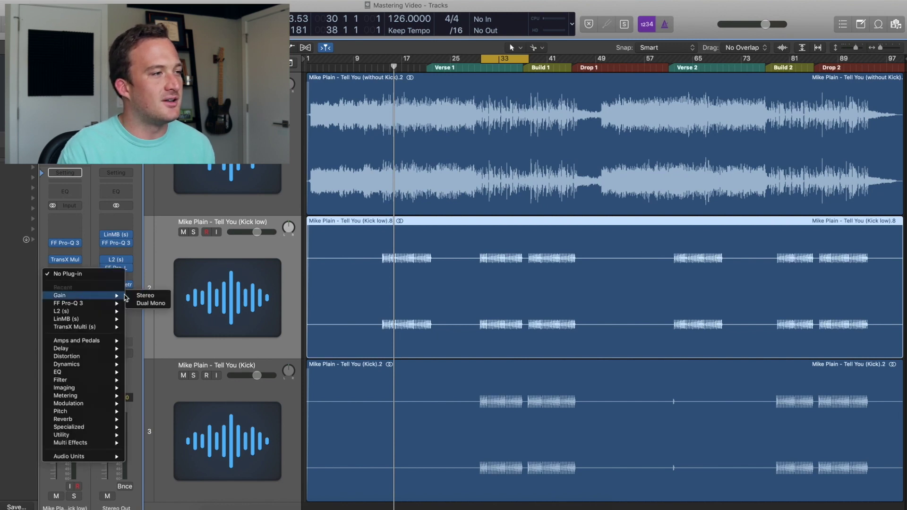
{"action": "left_click", "coordinate": [145, 293]}
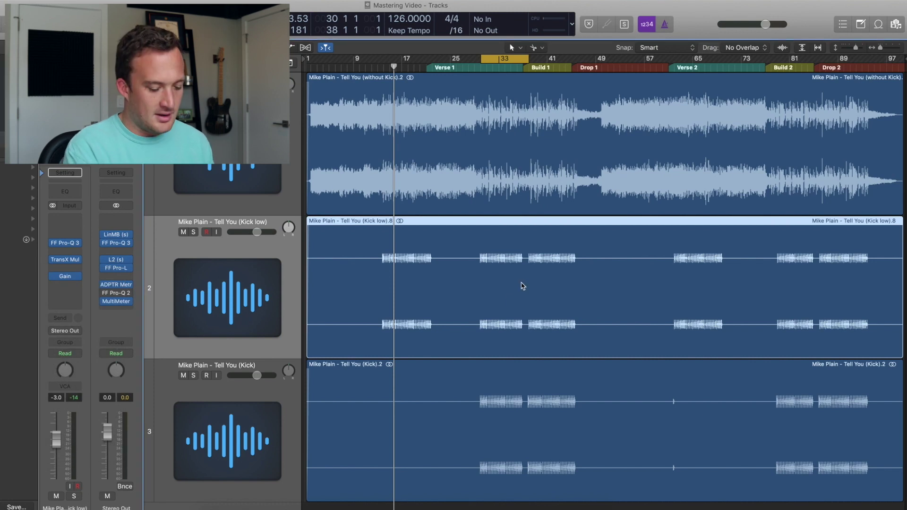
- Show track automation and set the without Kick track's automation parameter to the Gain plugin's Gain
{"action": "left_click", "coordinate": [601, 140]}
{"action": "key", "text": "a"}
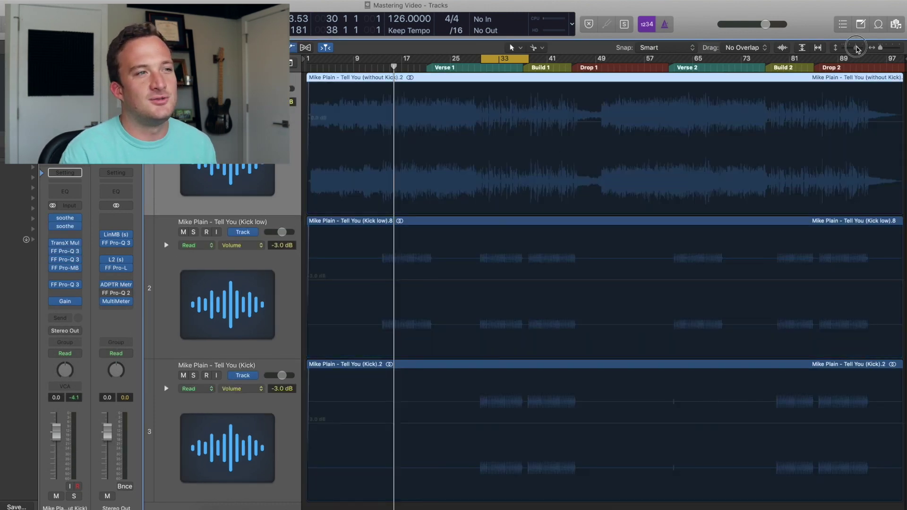
{"action": "left_click_drag", "start_coordinate": [859, 49], "coordinate": [860, 51]}
{"action": "left_click", "coordinate": [480, 67]}
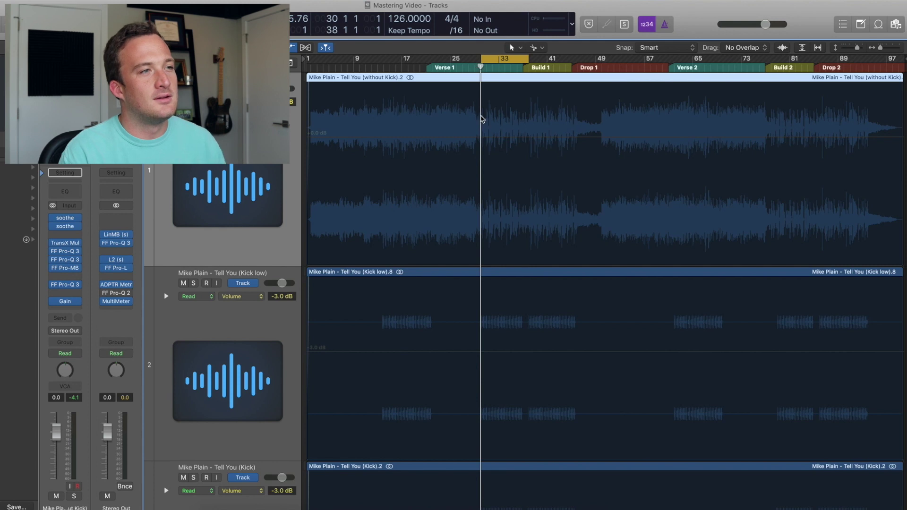
{"action": "key", "text": "super+Right"}
{"action": "key", "text": "super+Right"}
{"action": "key", "text": "super+Right"}
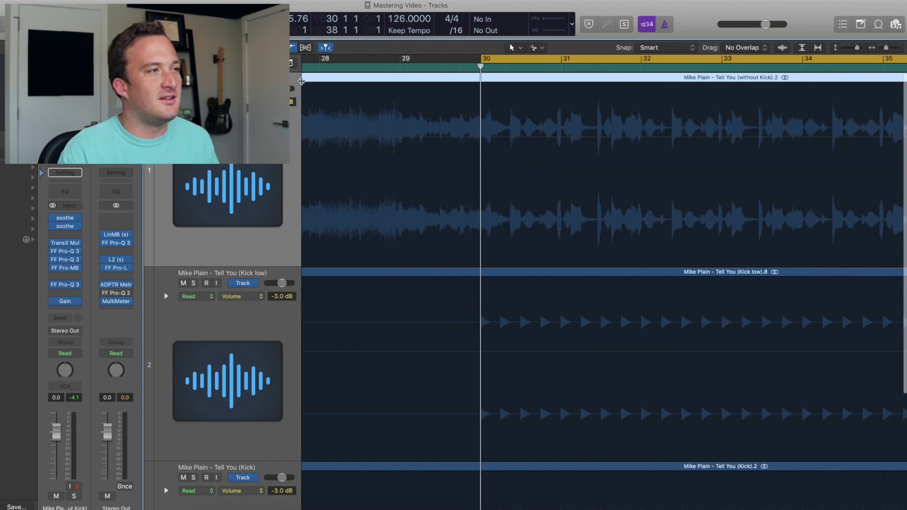
{"action": "left_click", "coordinate": [241, 101]}
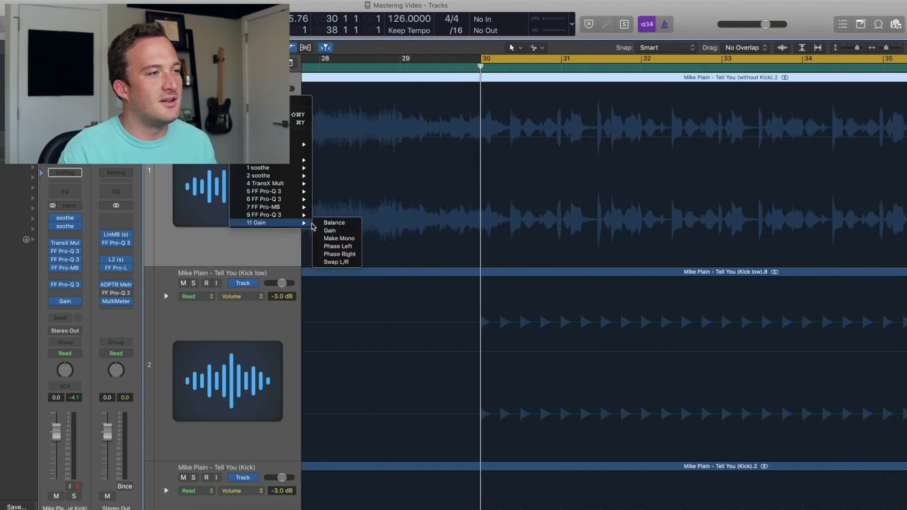
{"action": "left_click", "coordinate": [330, 231]}
- Set the Kick low track's automation parameter to its Gain plugin's Gain
{"action": "left_click", "coordinate": [257, 297]}
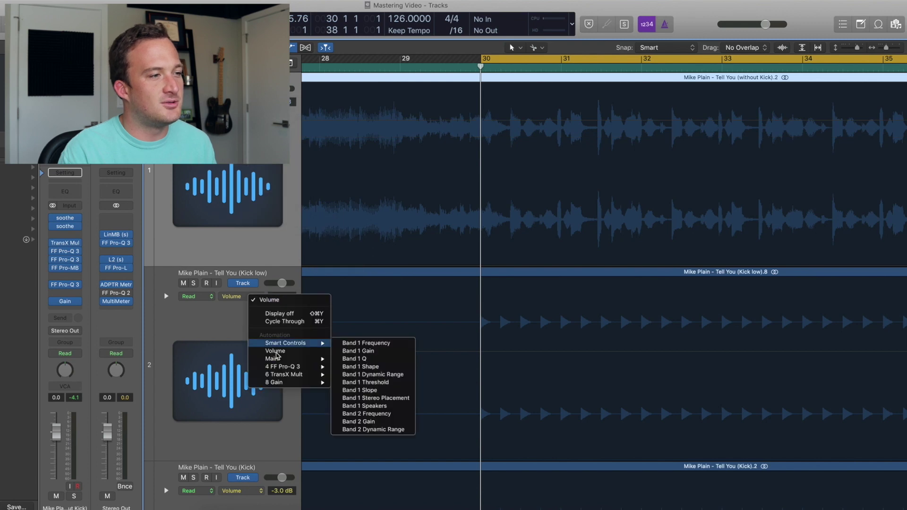
{"action": "mouse_move", "coordinate": [288, 385]}
{"action": "left_click", "coordinate": [347, 389]}
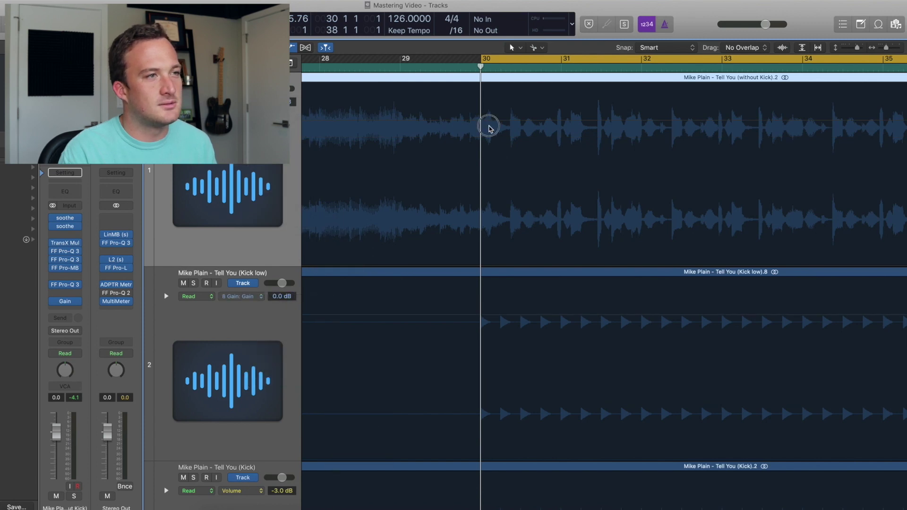
- Add Gain automation points at 0.0 dB just before bar 30 on the without Kick and Kick low tracks
{"action": "left_click", "coordinate": [482, 121]}
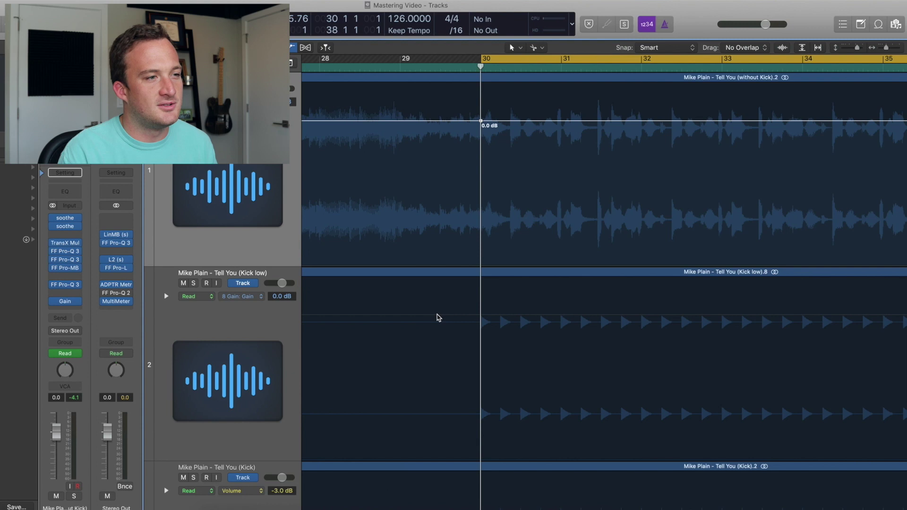
{"action": "left_click", "coordinate": [439, 317]}
{"action": "left_click", "coordinate": [419, 316]}
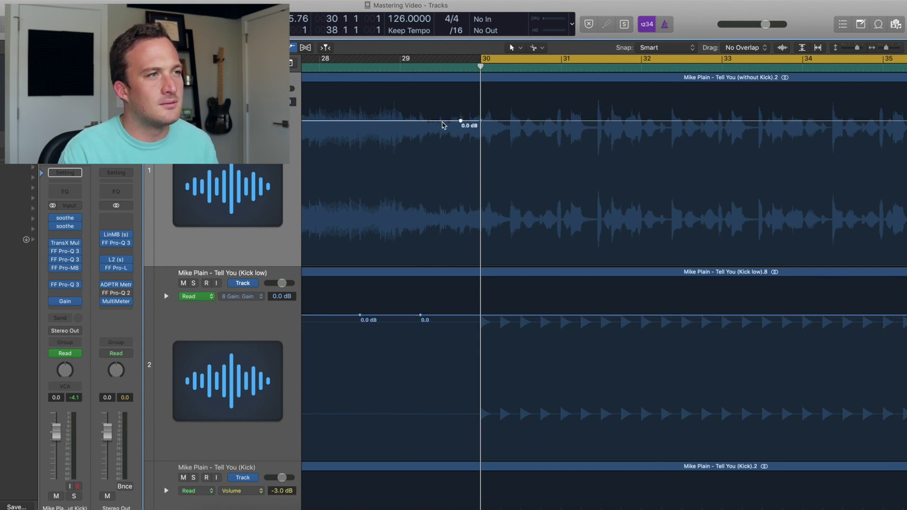
- Lower the without Kick track's Gain automation to -4.0 dB from the song's start up to bar 30
{"action": "key", "text": "super+Left"}
{"action": "double_click", "coordinate": [387, 63]}
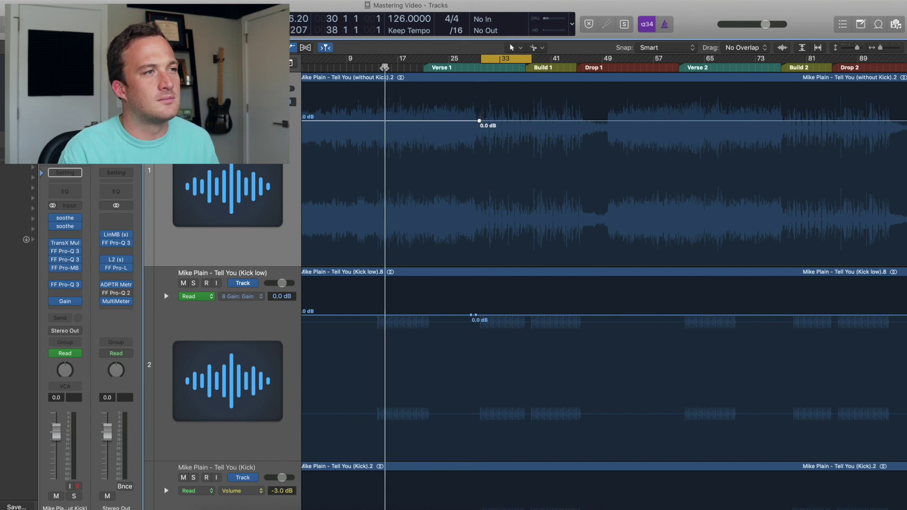
{"action": "mouse_move", "coordinate": [426, 121]}
{"action": "left_mouse_down"}
{"action": "mouse_move", "coordinate": [426, 162]}
{"action": "mouse_move", "coordinate": [426, 128]}
{"action": "left_mouse_up"}
{"action": "left_click_drag", "start_coordinate": [858, 49], "coordinate": [865, 49]}
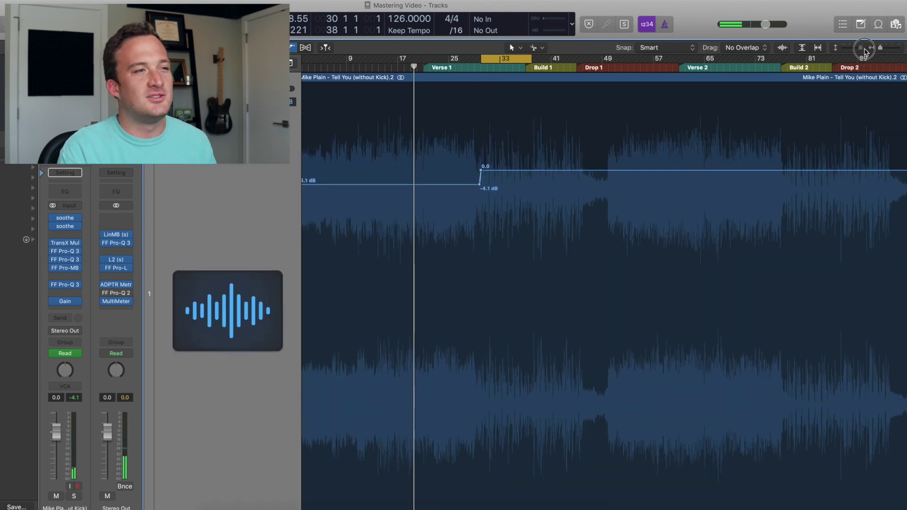
{"action": "left_click_drag", "start_coordinate": [431, 186], "coordinate": [430, 186]}
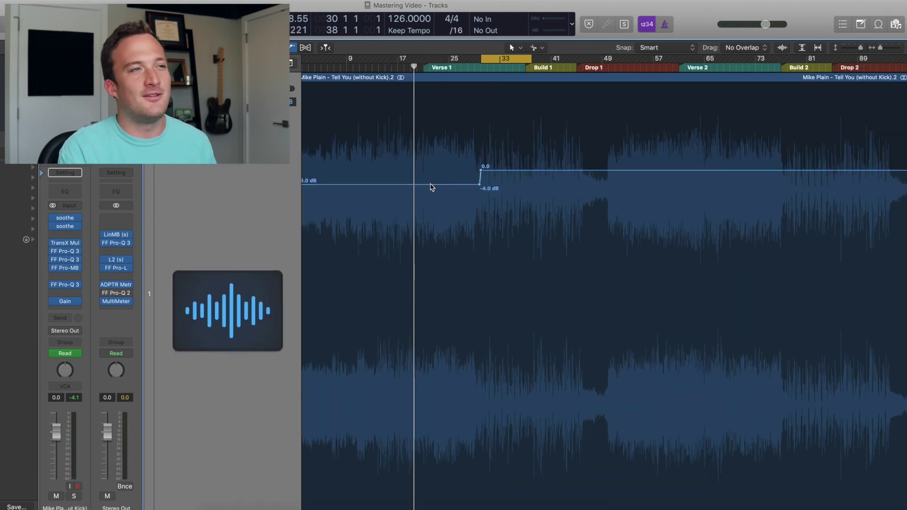
- Play the song across the Gain step at bar 30, comparing the lowered section with the following one
{"action": "key", "text": "space"}
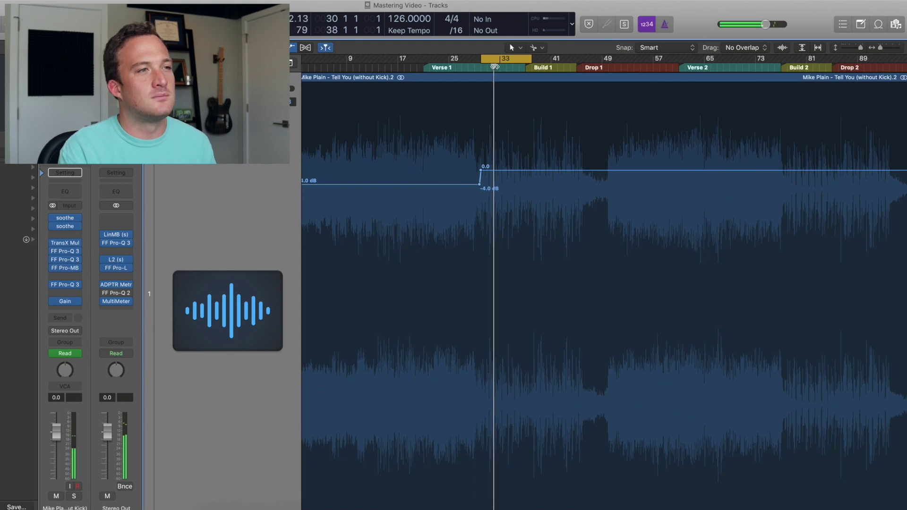
{"action": "left_click", "coordinate": [398, 68]}
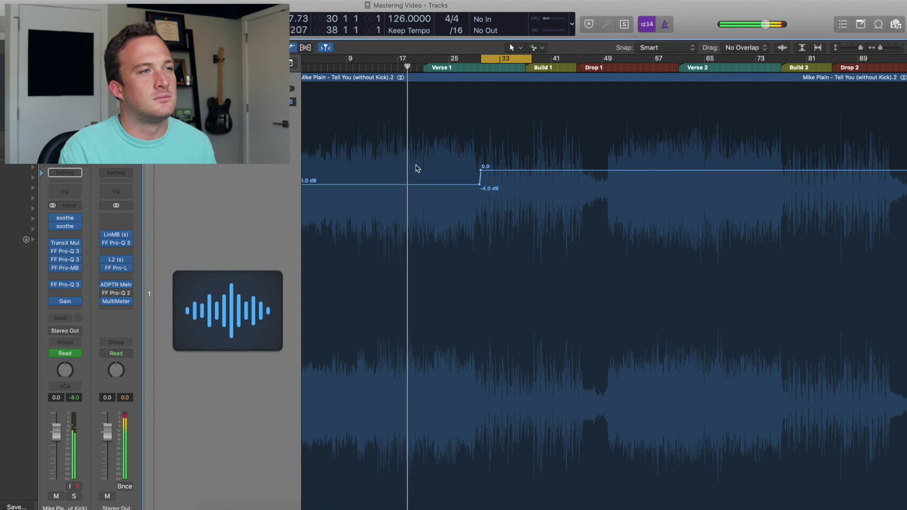
{"action": "left_click", "coordinate": [506, 66]}
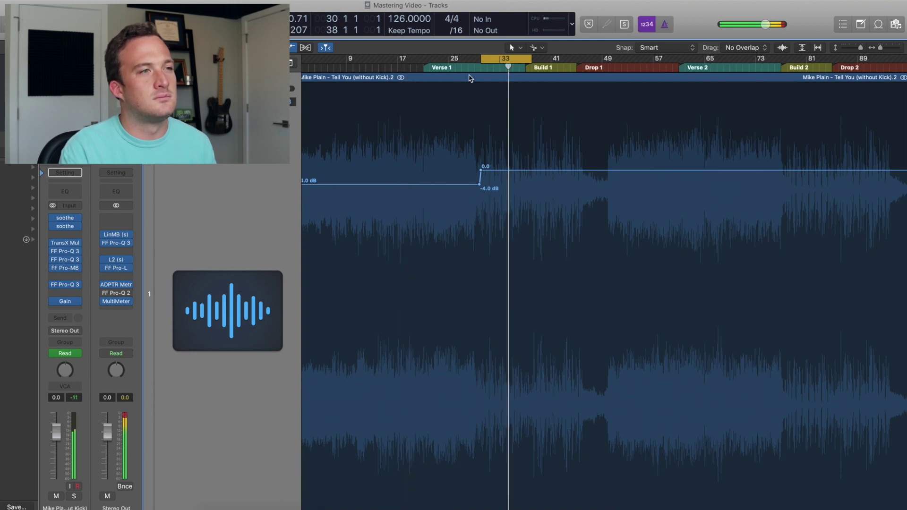
{"action": "left_click", "coordinate": [409, 68]}
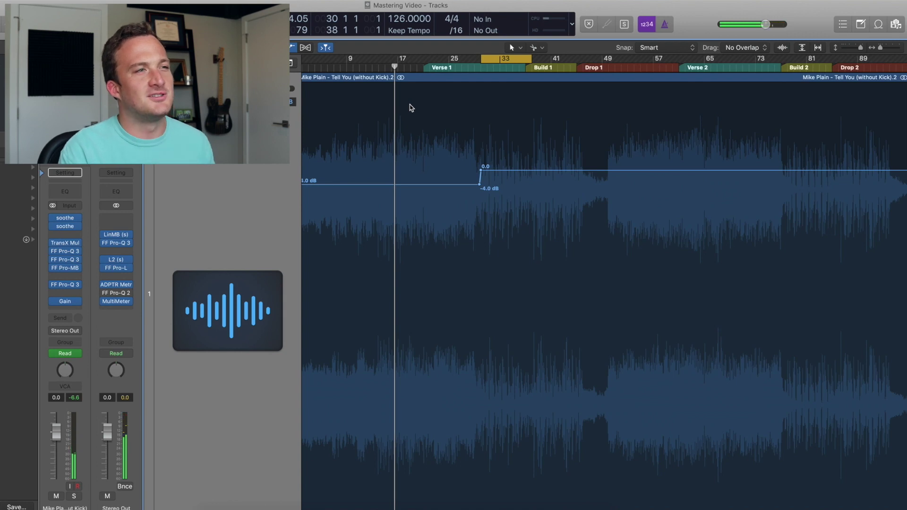
- Lower the Kick low track's Gain automation before bar 30 to -1.9 dB during playback
{"action": "scroll", "coordinate": [411, 108], "scroll_direction": "down", "scroll_amount": 5}
{"action": "left_click", "coordinate": [372, 70]}
{"action": "mouse_move", "coordinate": [397, 300]}
{"action": "left_mouse_down"}
{"action": "mouse_move", "coordinate": [395, 336]}
{"action": "mouse_move", "coordinate": [396, 308]}
{"action": "left_mouse_up"}
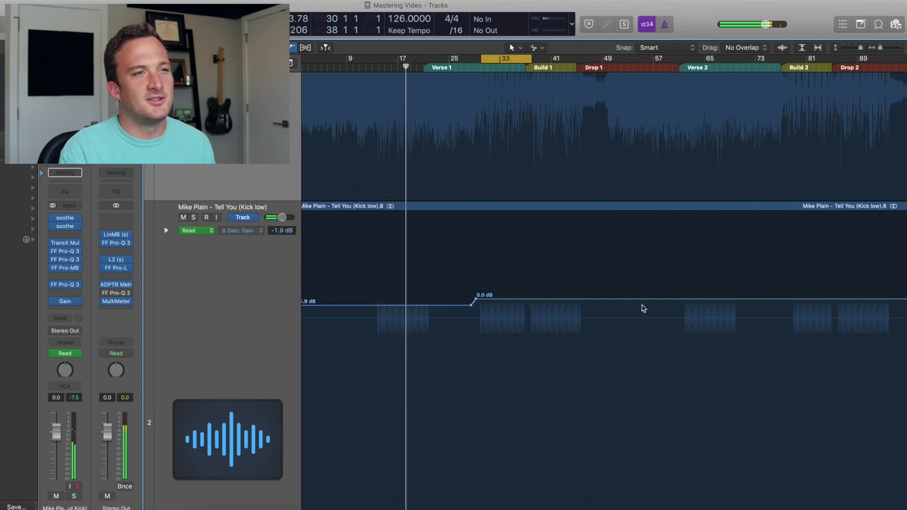
- Add Gain automation points around Verse 2 on the Kick low track and lower that section to -1.9 dB
{"action": "left_click", "coordinate": [635, 299]}
{"action": "left_click", "coordinate": [709, 65]}
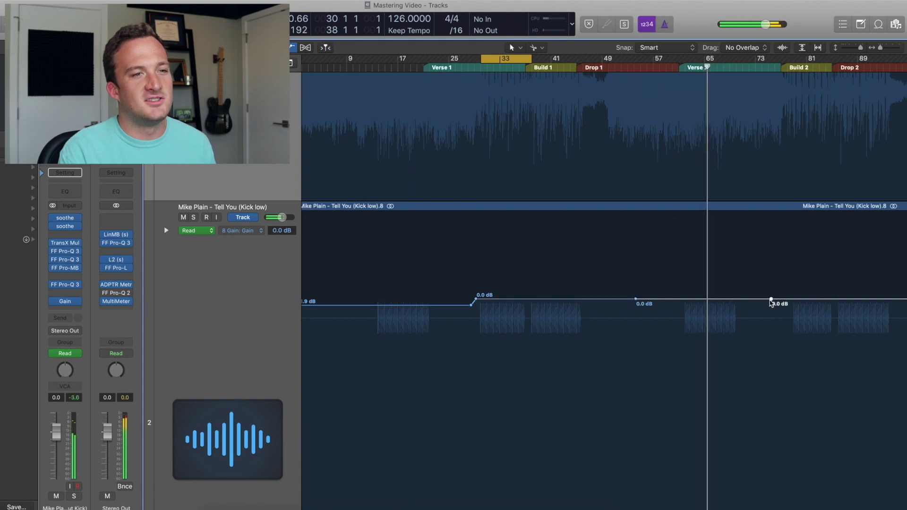
{"action": "left_click_drag", "start_coordinate": [710, 300], "coordinate": [712, 306]}
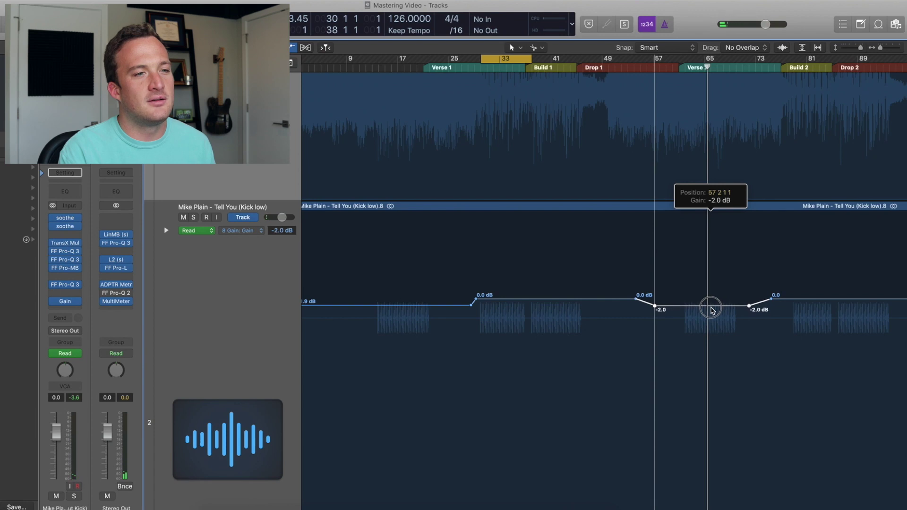
{"action": "left_click_drag", "start_coordinate": [713, 309], "coordinate": [712, 310]}
- Add two Gain automation points at 0.0 dB on the without Kick track just before bar 46 in Drop 1
{"action": "scroll", "coordinate": [640, 239], "scroll_direction": "up", "scroll_amount": 5}
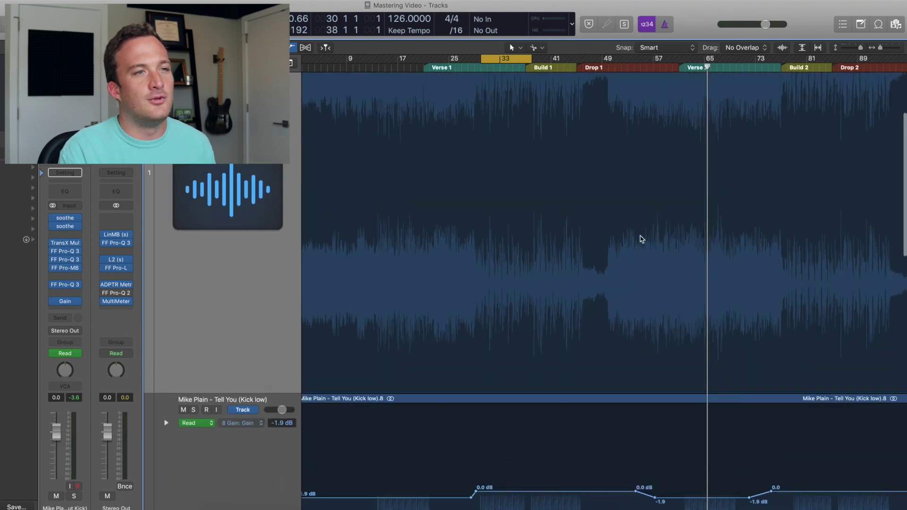
{"action": "scroll", "coordinate": [501, 170], "scroll_direction": "up", "scroll_amount": 3}
{"action": "left_click", "coordinate": [537, 68]}
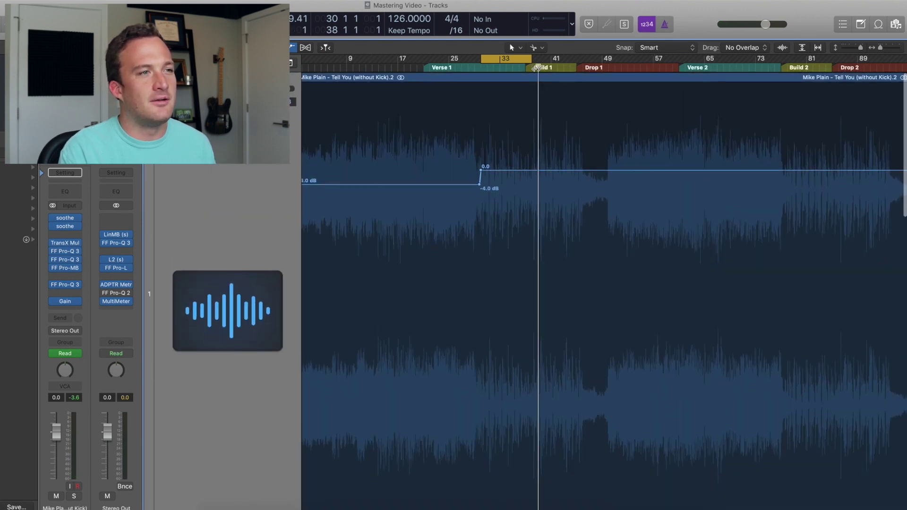
{"action": "double_click", "coordinate": [568, 70]}
{"action": "scroll", "coordinate": [587, 178], "scroll_direction": "up", "scroll_amount": 6}
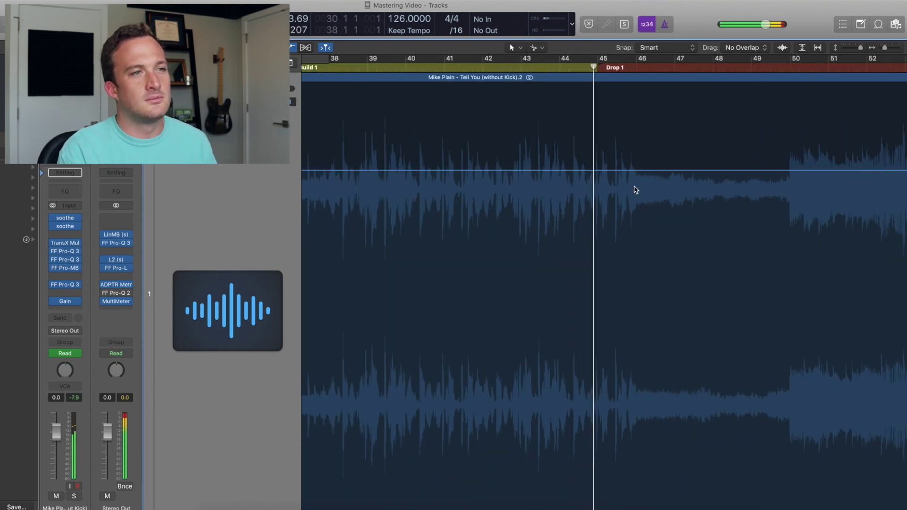
{"action": "left_click", "coordinate": [626, 170]}
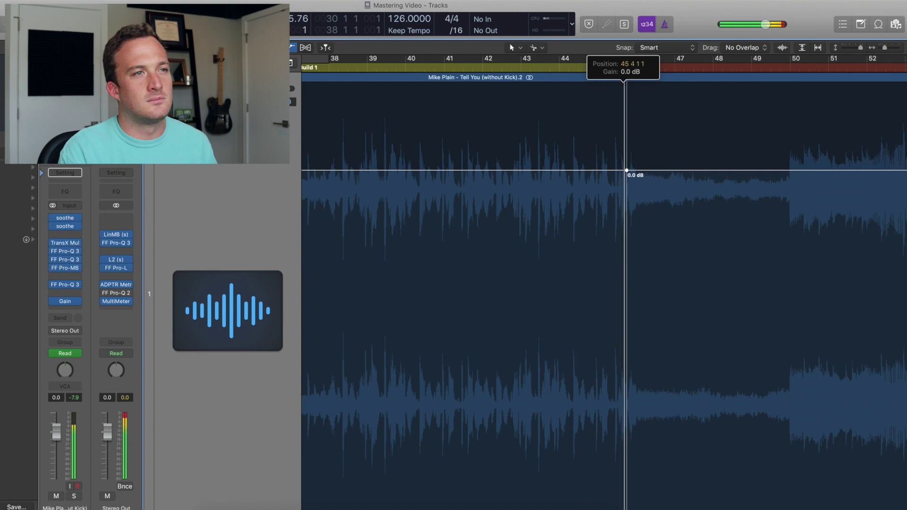
{"action": "left_click", "coordinate": [636, 170]}
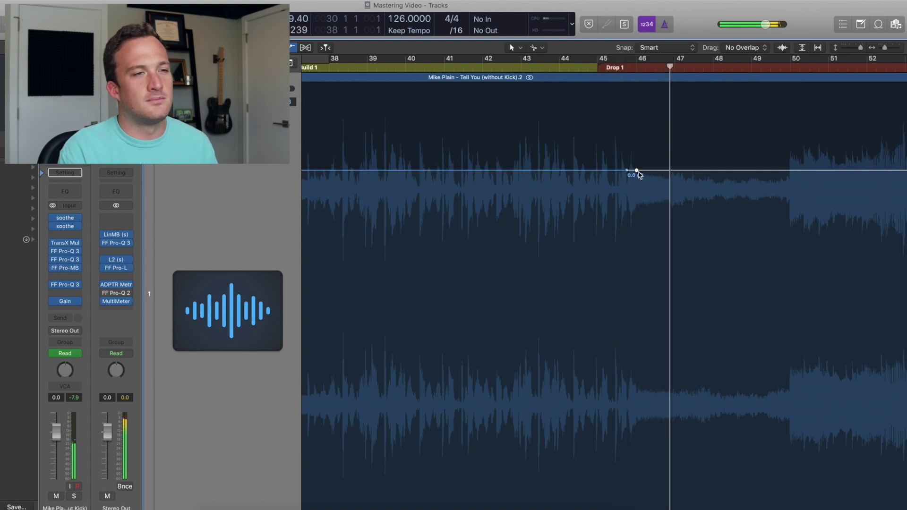
- Play through Verse 2 and place two 0.0 dB Gain automation points on the without Kick track shortly after Build 2 begins
{"action": "scroll", "coordinate": [639, 175], "scroll_direction": "down", "scroll_amount": 10}
{"action": "left_click", "coordinate": [683, 69]}
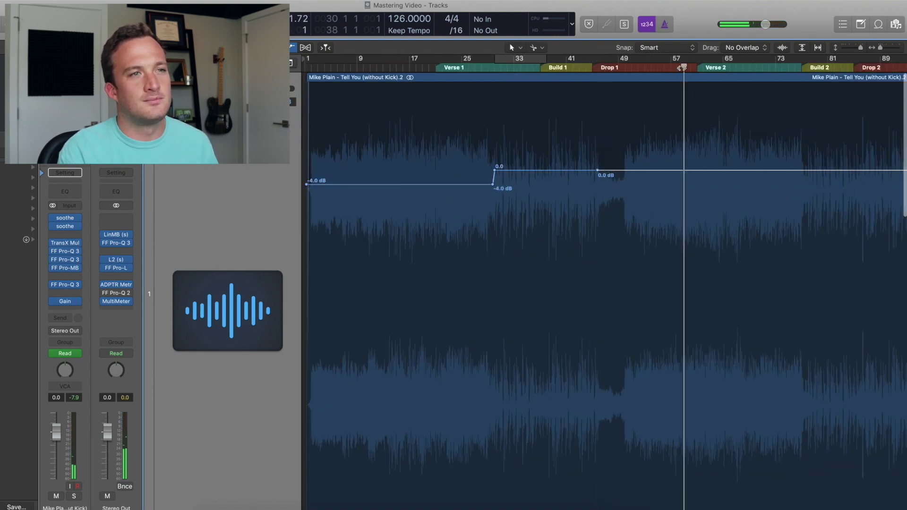
{"action": "left_click", "coordinate": [748, 69]}
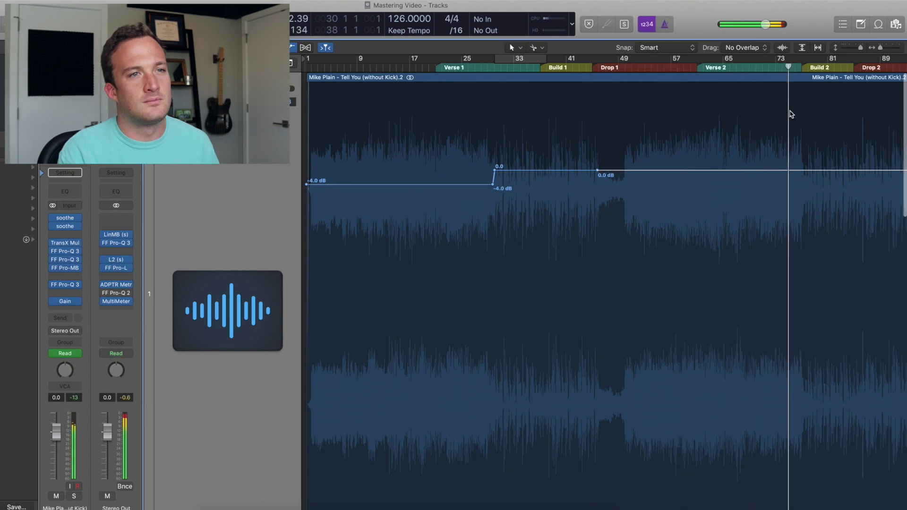
{"action": "scroll", "coordinate": [796, 141], "scroll_direction": "up", "scroll_amount": 10}
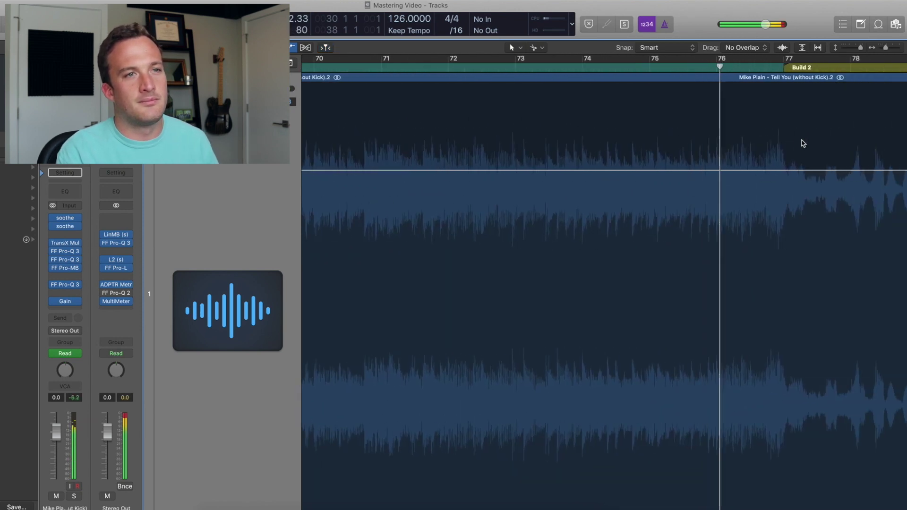
{"action": "left_click", "coordinate": [784, 170]}
{"action": "left_click_drag", "start_coordinate": [784, 171], "coordinate": [767, 171]}
{"action": "left_click", "coordinate": [851, 170]}
{"action": "left_click_drag", "start_coordinate": [768, 174], "coordinate": [820, 172]}
{"action": "key", "text": "z"}
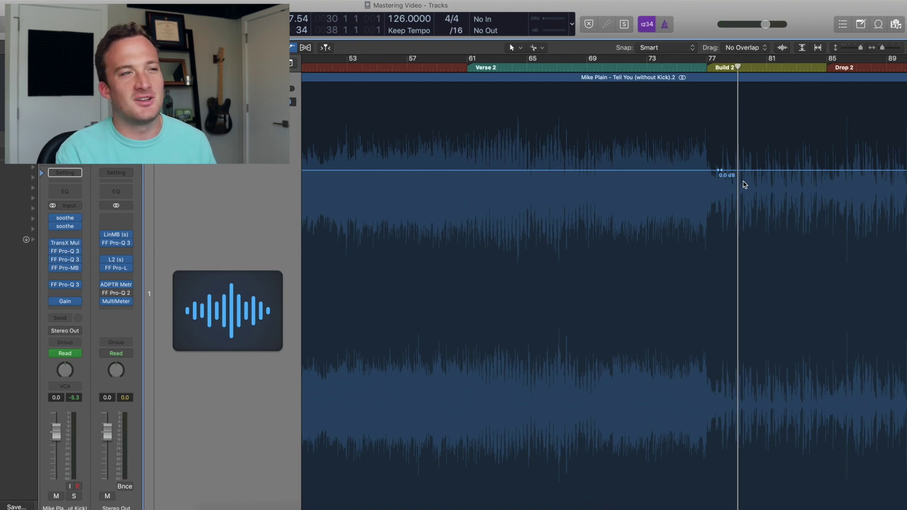
- Lower the without Kick track's Gain automation between early Drop 1 and early Build 2 to -4.0 dB and audition that section
{"action": "left_click_drag", "start_coordinate": [581, 174], "coordinate": [579, 187]}
{"action": "key", "text": "z"}
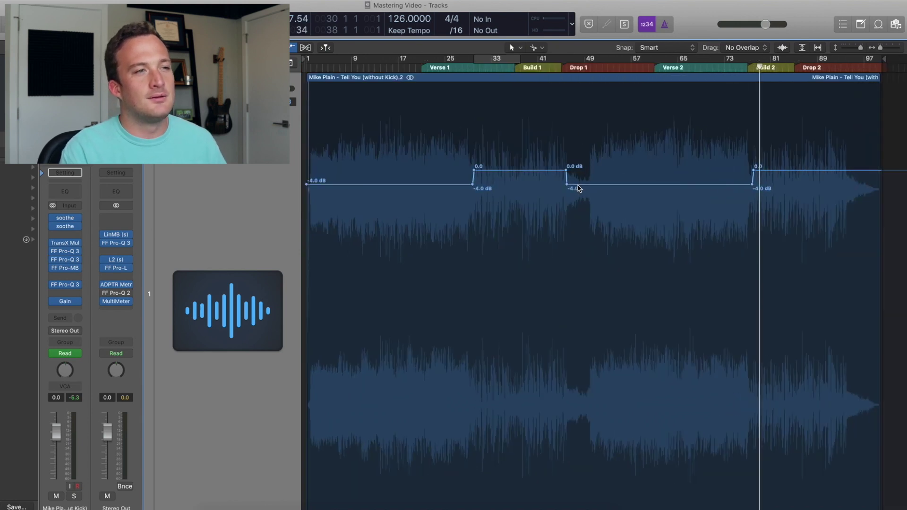
{"action": "left_click", "coordinate": [548, 90]}
{"action": "left_click", "coordinate": [608, 94]}
{"action": "key", "text": "space"}
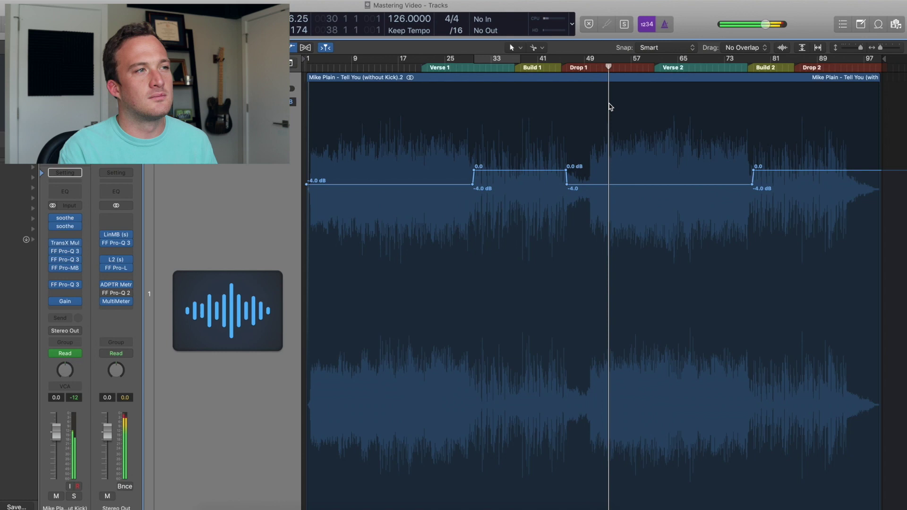
{"action": "left_click", "coordinate": [650, 73]}
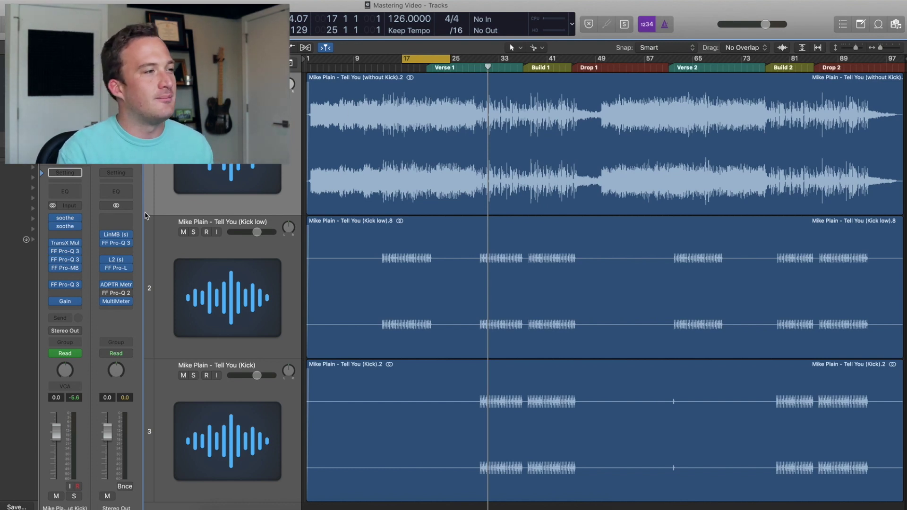
- Play from bar 17, bypass the without Kick track's inserts from soothe down to the last Pro-Q 3, and re-enable Pro-MB
{"action": "key", "text": "space"}
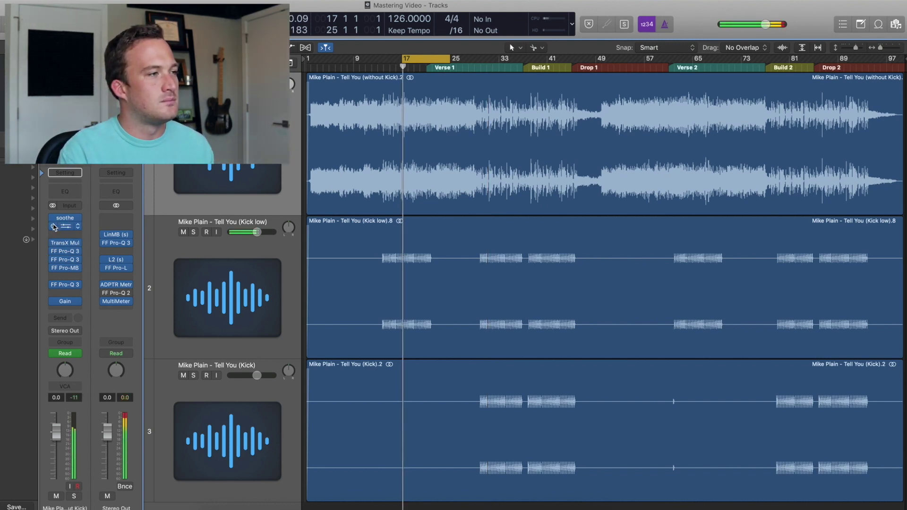
{"action": "left_click_drag", "start_coordinate": [53, 218], "coordinate": [55, 287]}
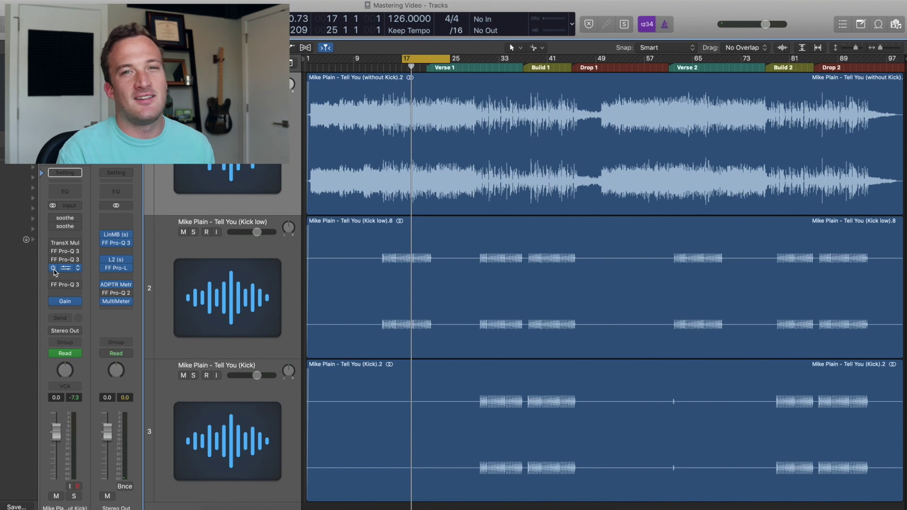
{"action": "key", "text": "space"}
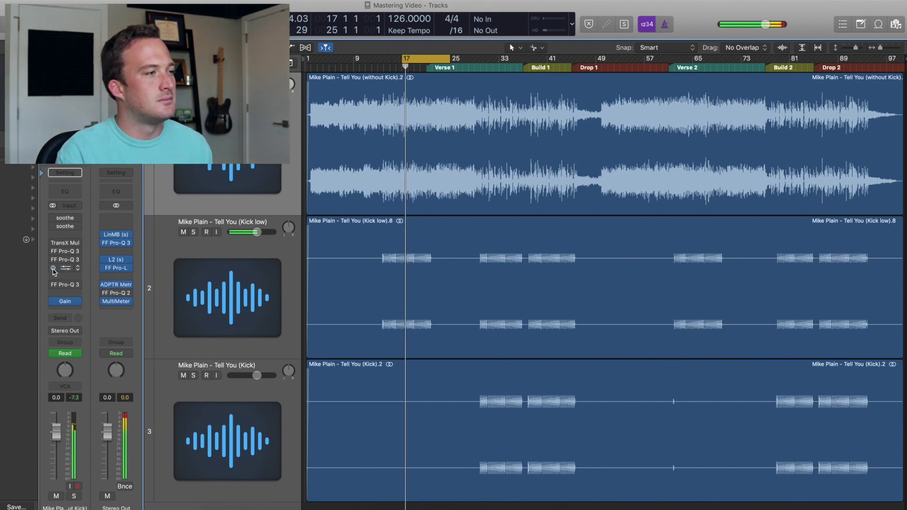
{"action": "left_click", "coordinate": [53, 268]}
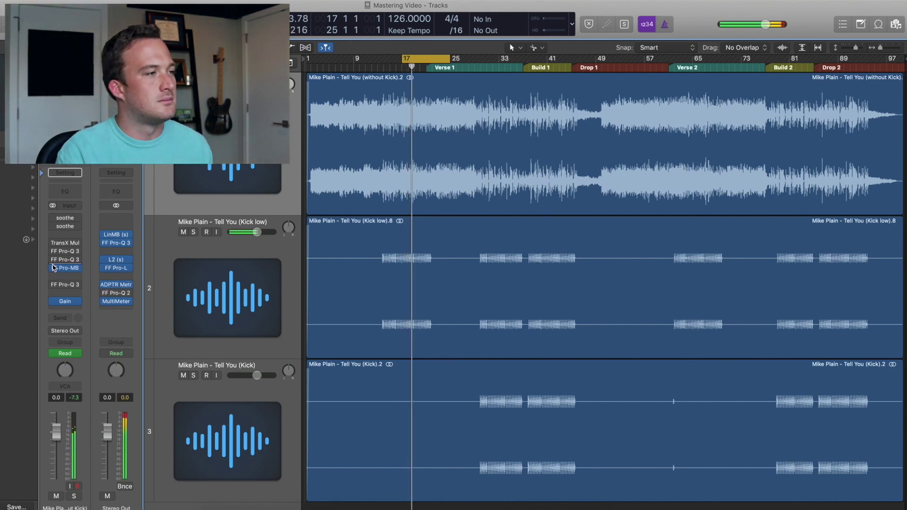
{"action": "mouse_move", "coordinate": [54, 262]}
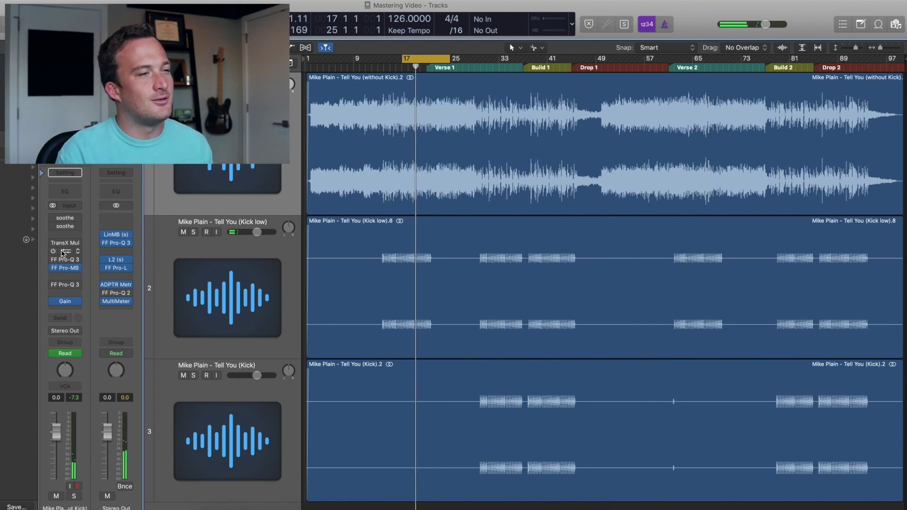
- Inspect the without Kick track's first Pro-Q 3, re-enable both Pro-Q 3 inserts above Pro-MB, and open the second one
{"action": "left_click", "coordinate": [61, 254]}
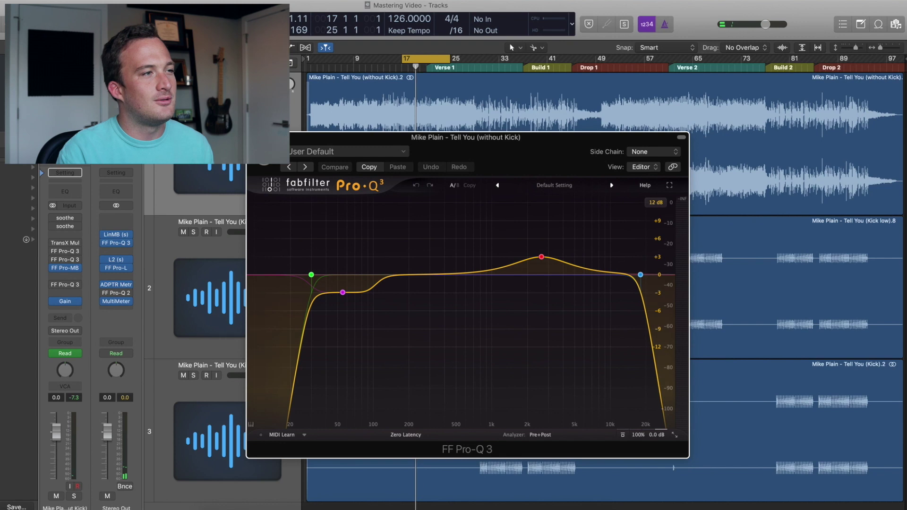
{"action": "key", "text": "super+w"}
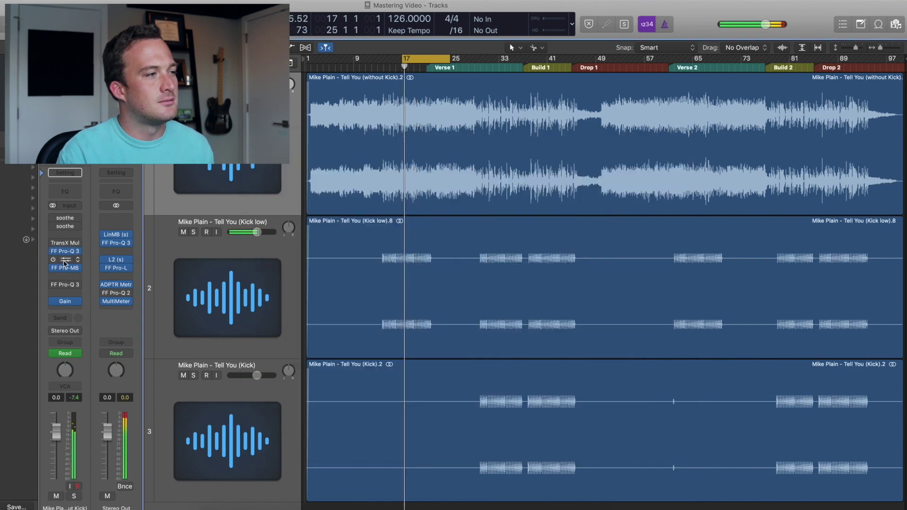
{"action": "left_click", "coordinate": [65, 259]}
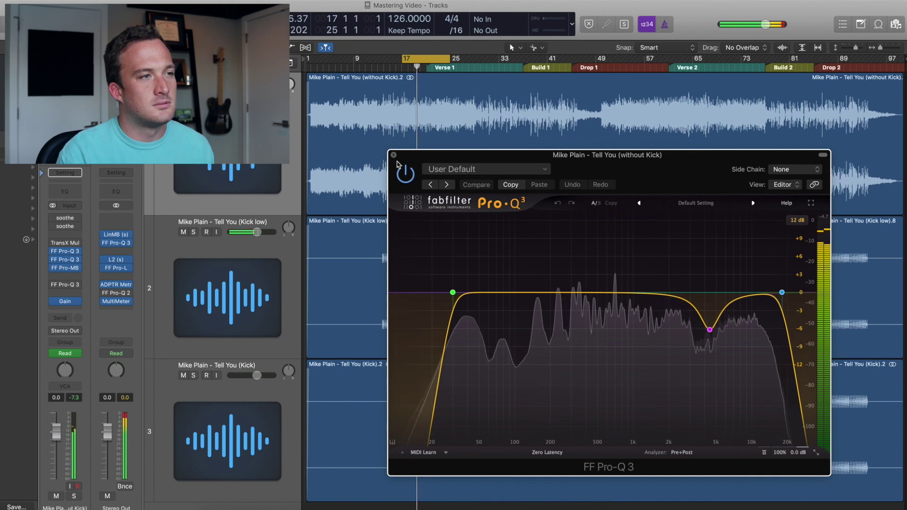
- Compare the second Pro-Q 3 bypassed and active during playback, and examine its 4431.5 Hz cut
{"action": "left_click", "coordinate": [764, 453]}
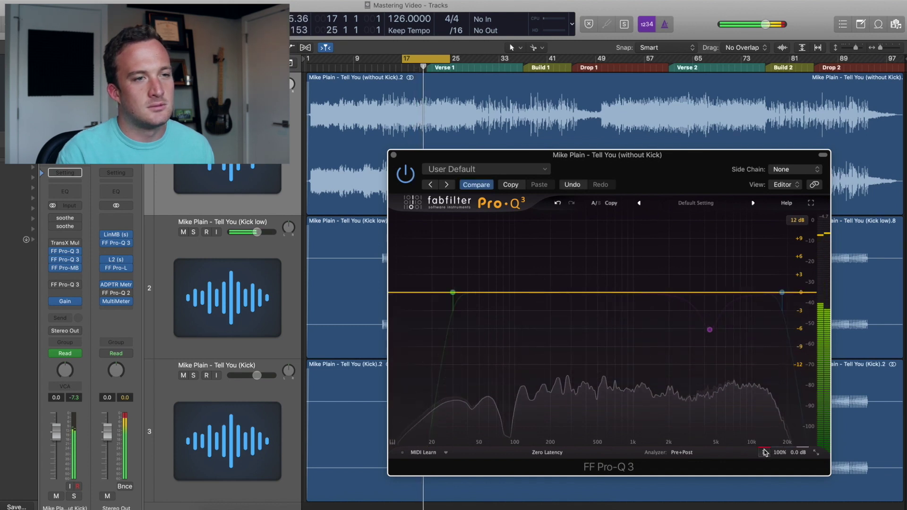
{"action": "left_click", "coordinate": [764, 452]}
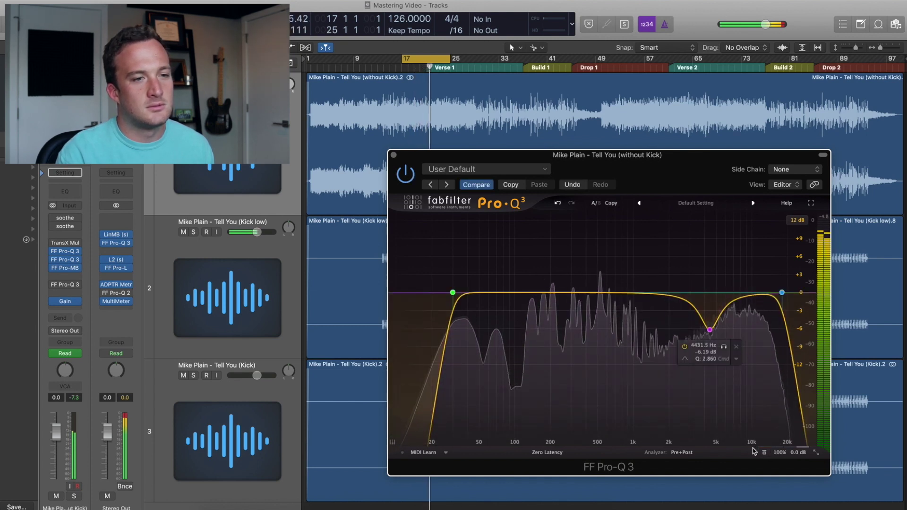
{"action": "key", "text": "space"}
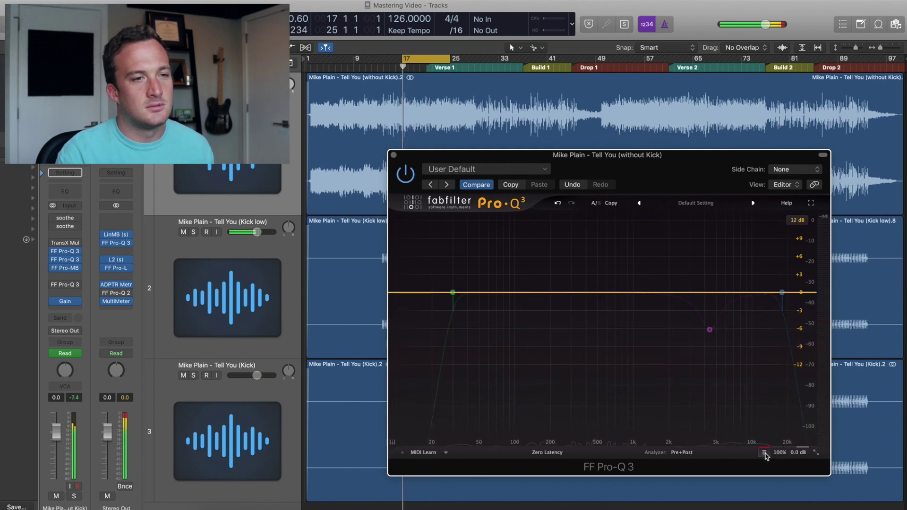
{"action": "key", "text": "space"}
{"action": "left_click", "coordinate": [764, 452]}
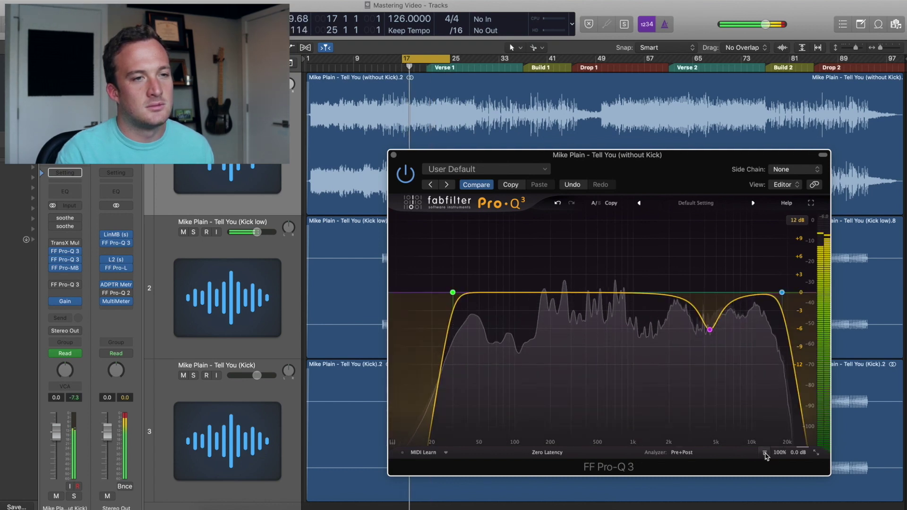
{"action": "left_click", "coordinate": [764, 452]}
{"action": "key", "text": "space"}
{"action": "left_click", "coordinate": [764, 452]}
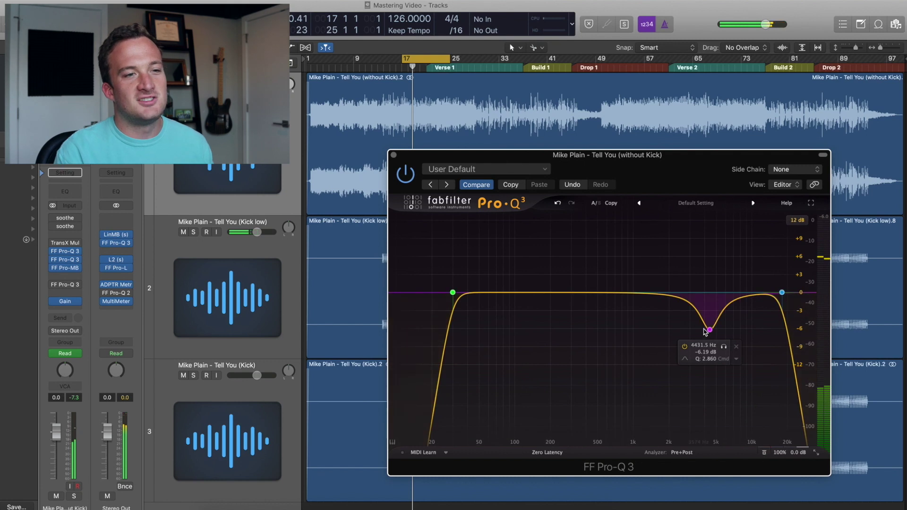
{"action": "left_click", "coordinate": [710, 330]}
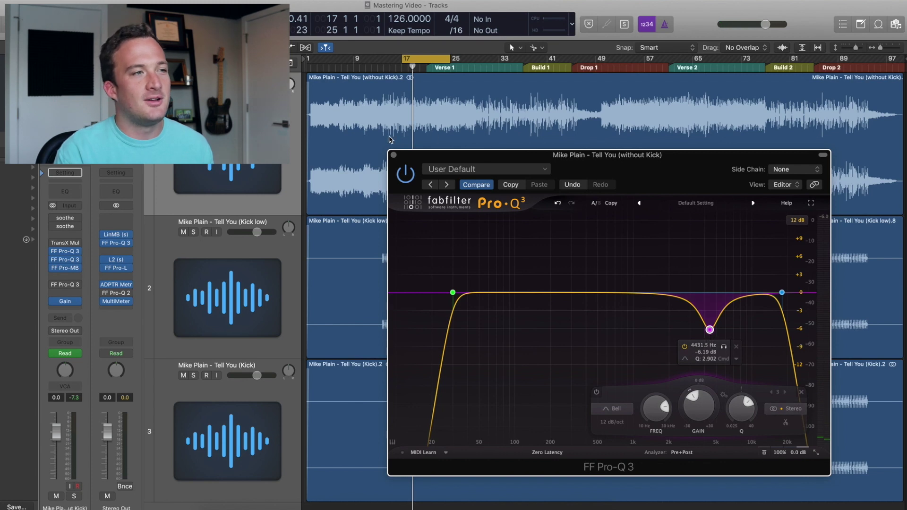
{"action": "left_click", "coordinate": [393, 155]}
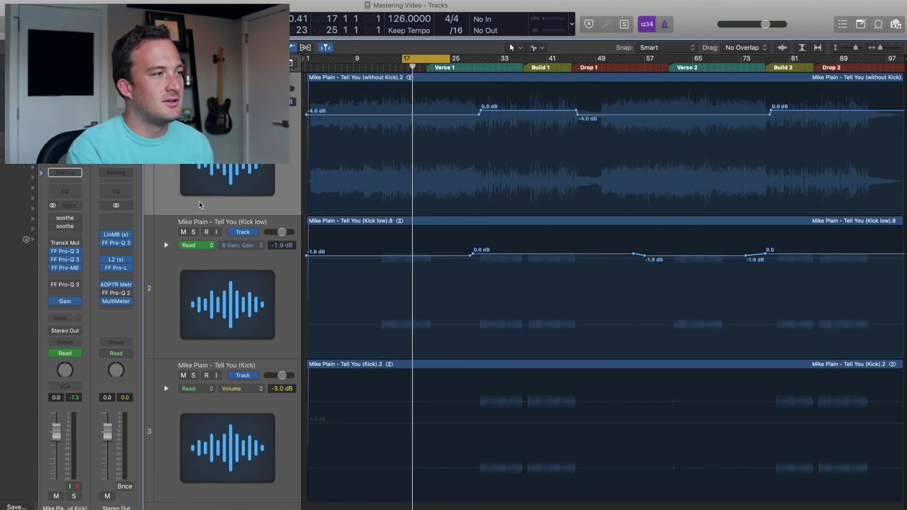
- Display the second Pro-Q 3's Band 3 Gain as the automation parameter on the without Kick track
{"action": "left_click", "coordinate": [241, 102]}
{"action": "mouse_move", "coordinate": [302, 56]}
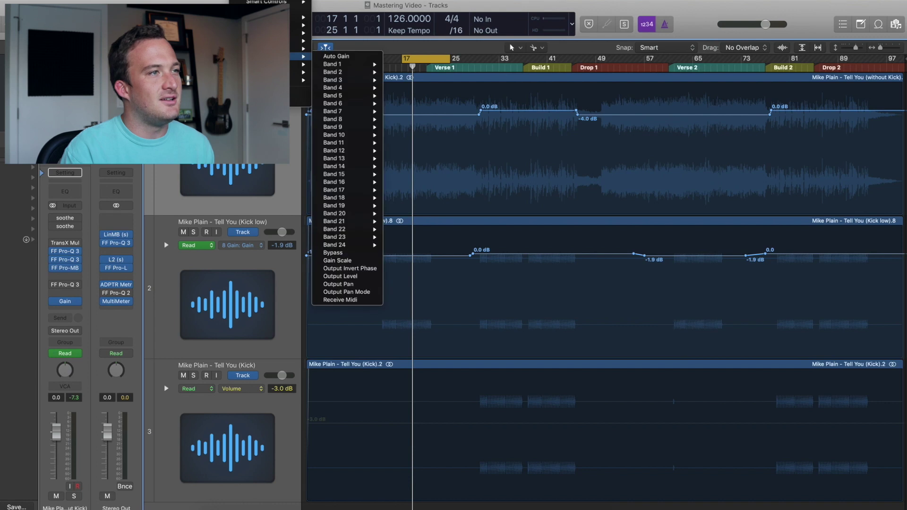
{"action": "mouse_move", "coordinate": [344, 81]}
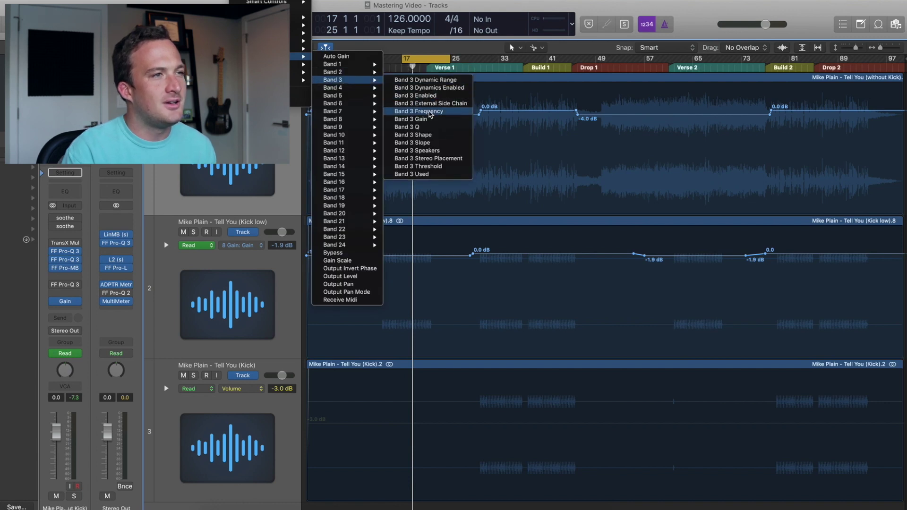
{"action": "left_click", "coordinate": [430, 119]}
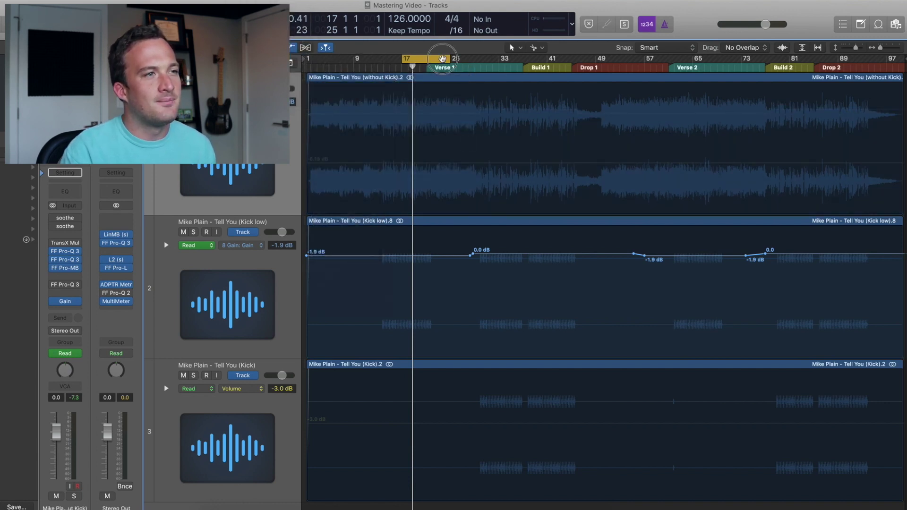
- Add Band 3 Gain points at bars 29 and 30 on the without Kick track and raise the earlier part to 0.00 dB
{"action": "left_click", "coordinate": [481, 72]}
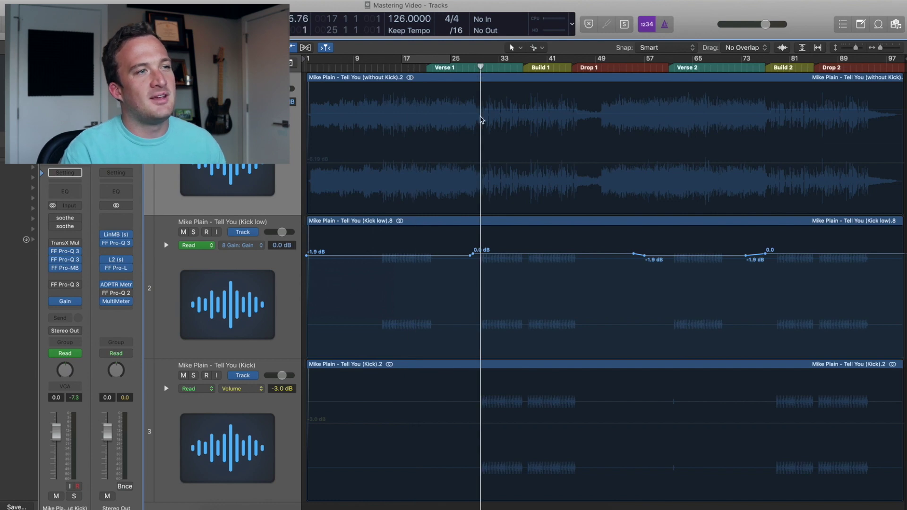
{"action": "scroll", "coordinate": [481, 120], "scroll_direction": "up", "scroll_amount": 5}
{"action": "left_click", "coordinate": [482, 163]}
{"action": "left_click", "coordinate": [380, 163]}
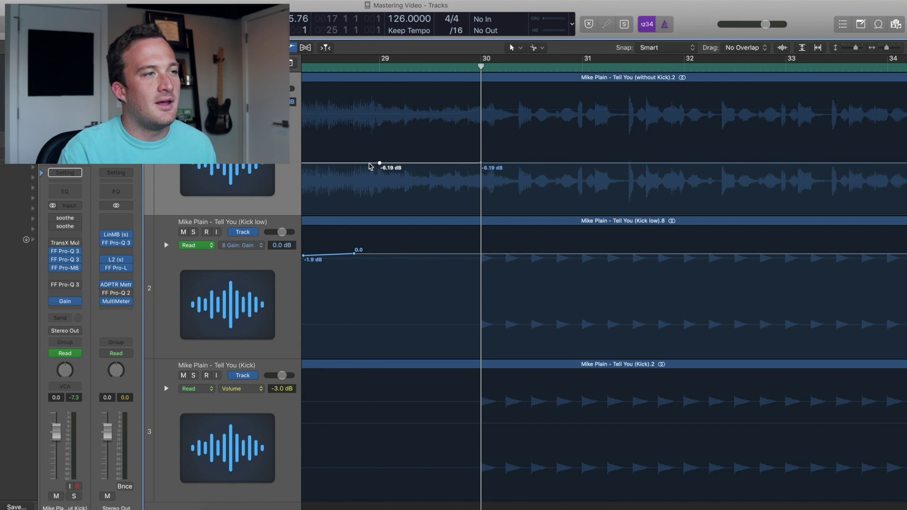
{"action": "left_click", "coordinate": [861, 50]}
{"action": "left_click", "coordinate": [861, 50]}
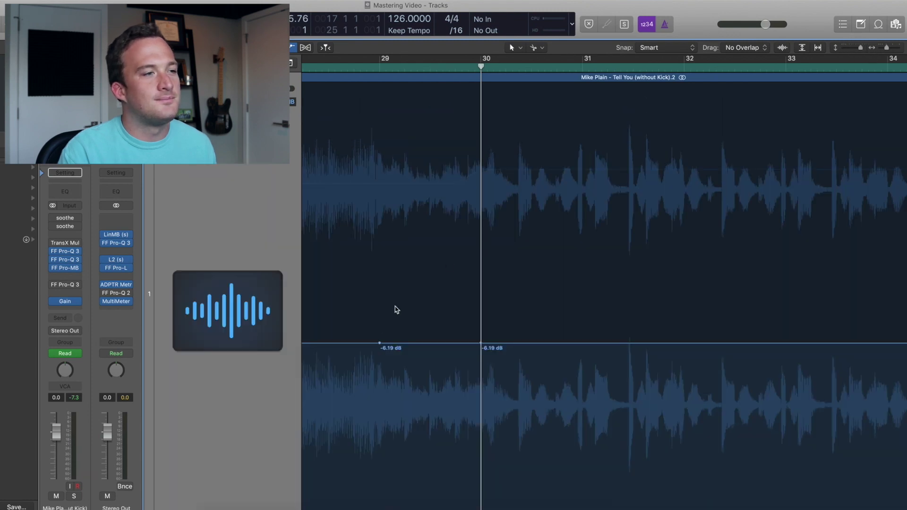
{"action": "left_click_drag", "start_coordinate": [364, 344], "coordinate": [377, 299]}
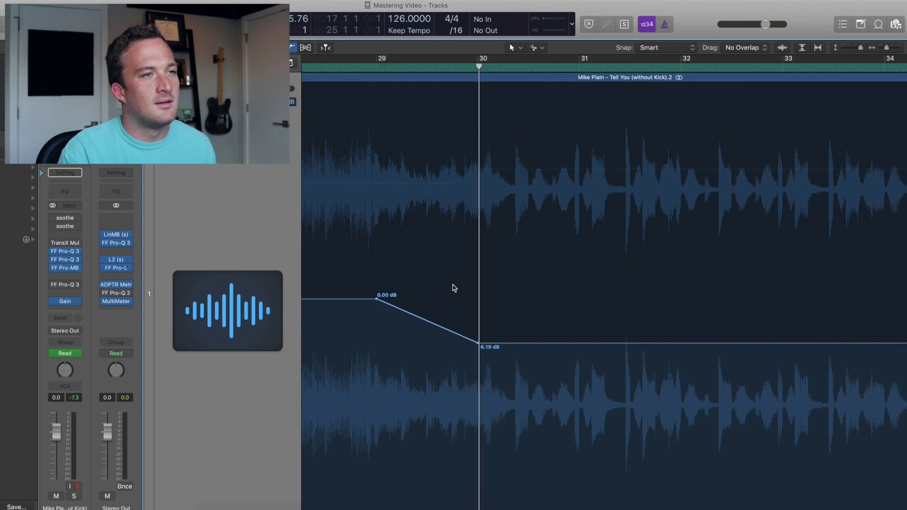
- Add Band 3 Gain points of -6.19 dB at bar 46 and about bar 50 in Drop 1
{"action": "key", "text": "z"}
{"action": "left_click_drag", "start_coordinate": [489, 59], "coordinate": [551, 59]}
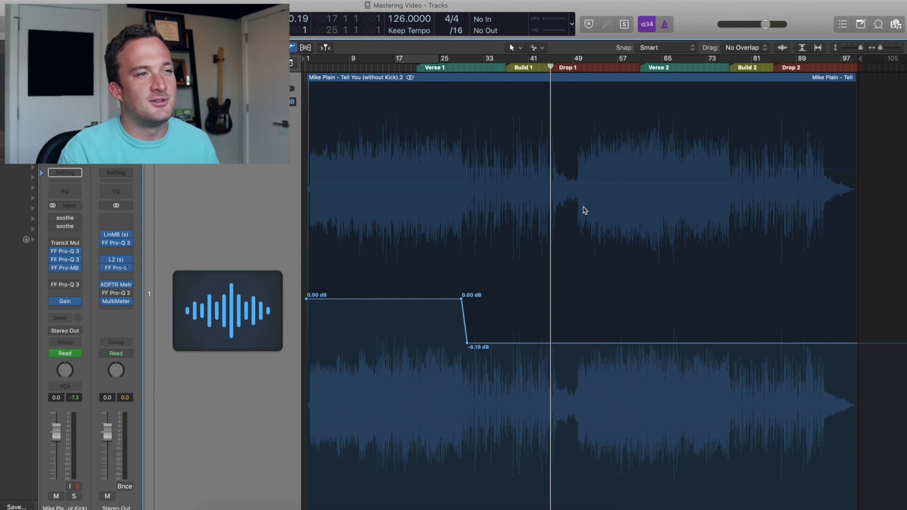
{"action": "scroll", "coordinate": [585, 211], "scroll_direction": "up", "scroll_amount": 10}
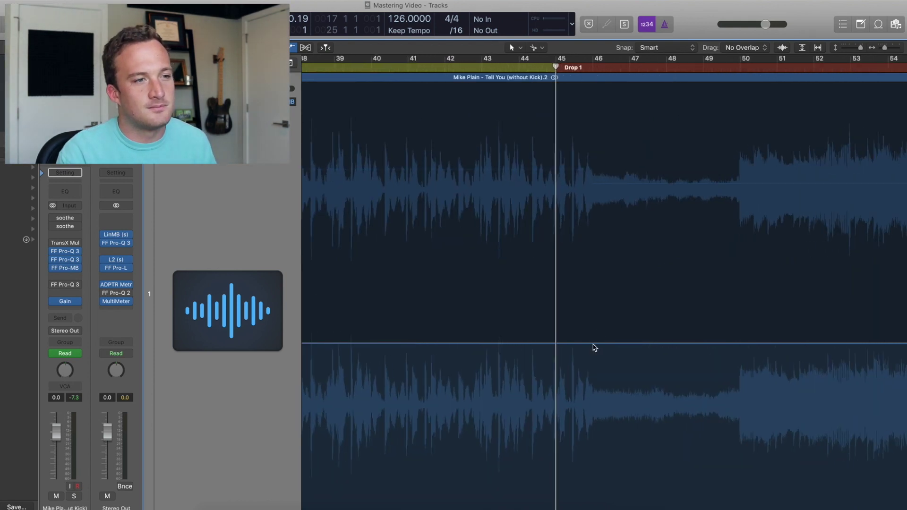
{"action": "left_click", "coordinate": [593, 343]}
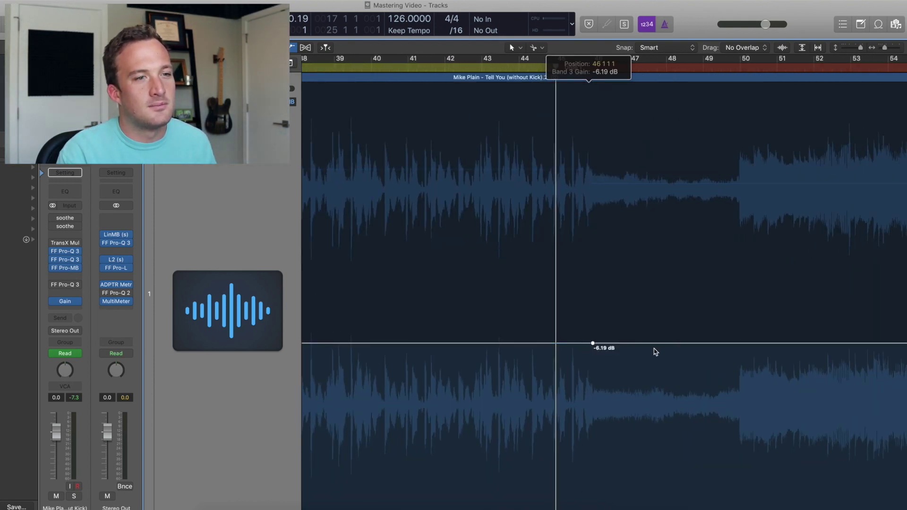
{"action": "scroll", "coordinate": [740, 346], "scroll_direction": "down", "scroll_amount": 10}
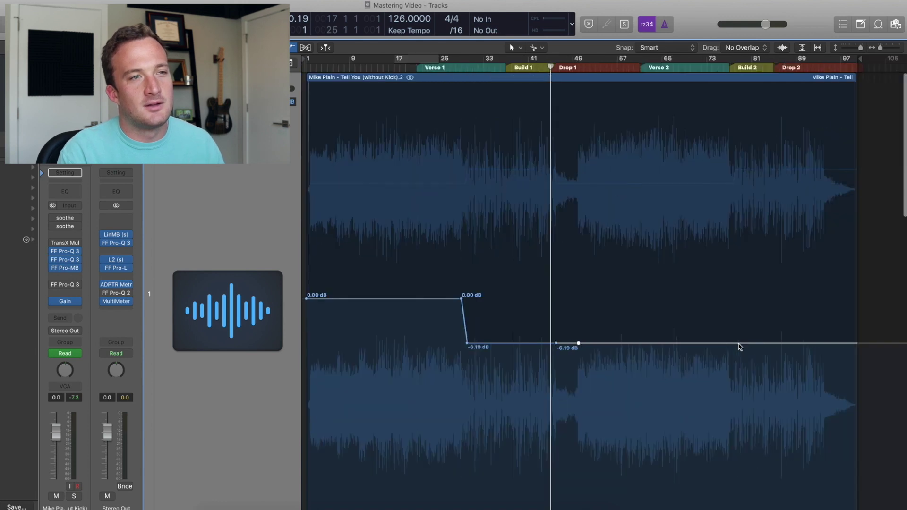
- Add Band 3 Gain points at bars 77 and 78 and raise the section from about bar 50 to bar 77 to 0.00 dB
{"action": "left_click_drag", "start_coordinate": [723, 78], "coordinate": [735, 80]}
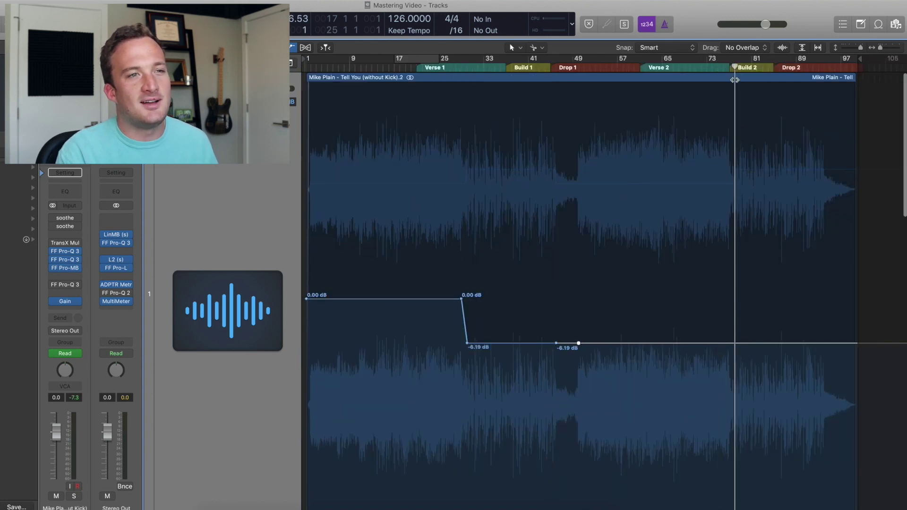
{"action": "scroll", "coordinate": [736, 83], "scroll_direction": "up", "scroll_amount": 10}
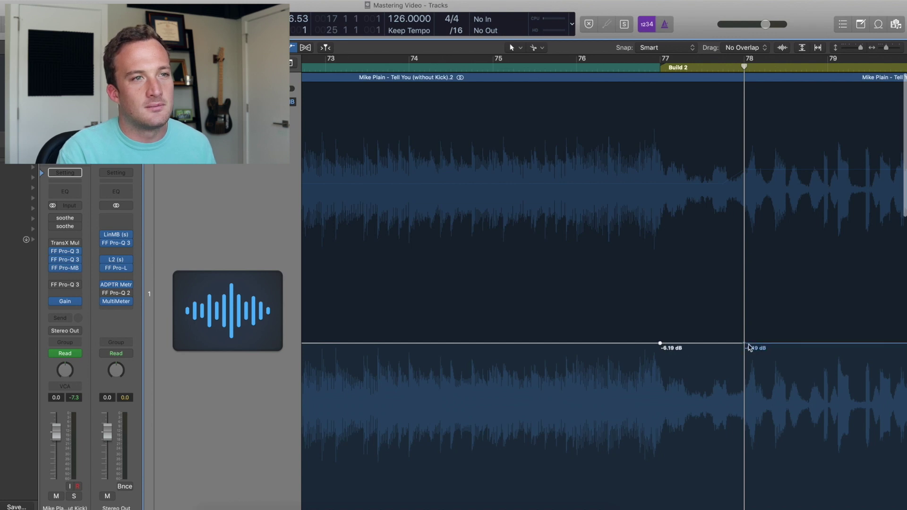
{"action": "left_click_drag", "start_coordinate": [617, 341], "coordinate": [621, 300]}
{"action": "scroll", "coordinate": [622, 302], "scroll_direction": "down", "scroll_amount": 10}
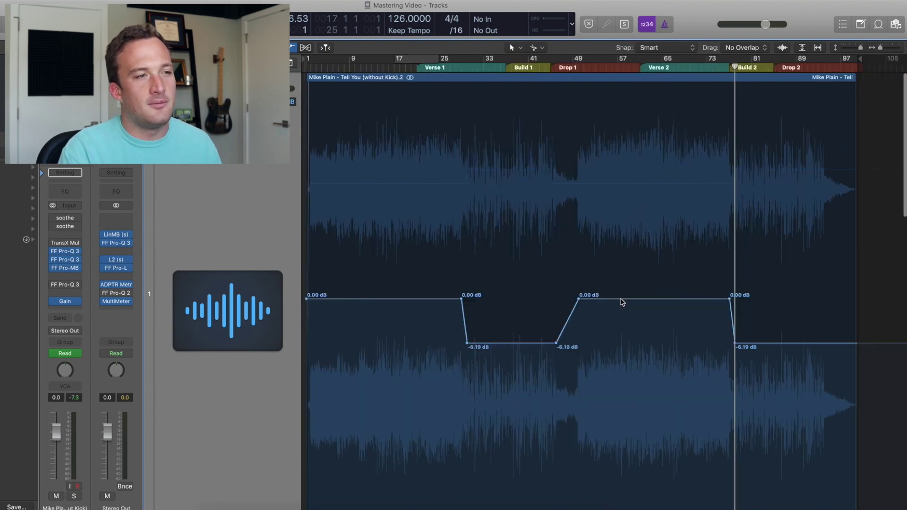
- Check the automated Band 3 gain in the second Pro-Q 3 around bar 17 and play that section
{"action": "left_click", "coordinate": [411, 64]}
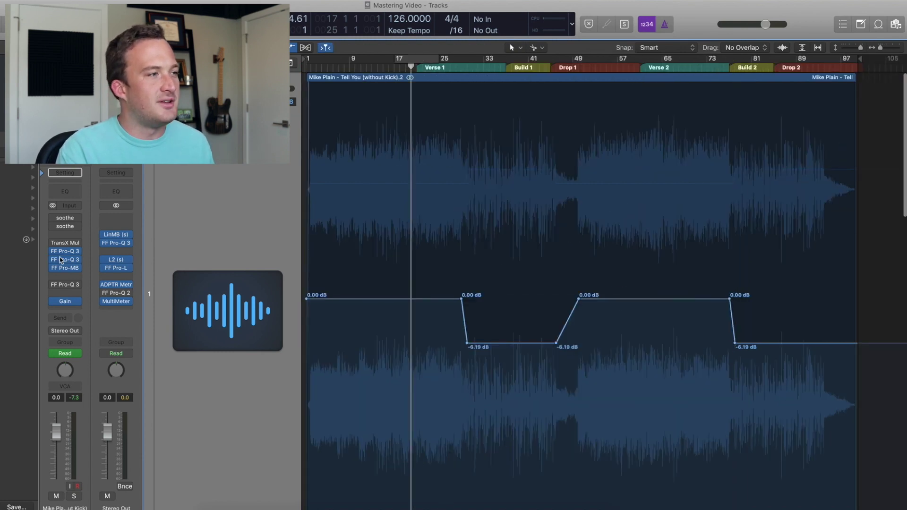
{"action": "left_click", "coordinate": [60, 260]}
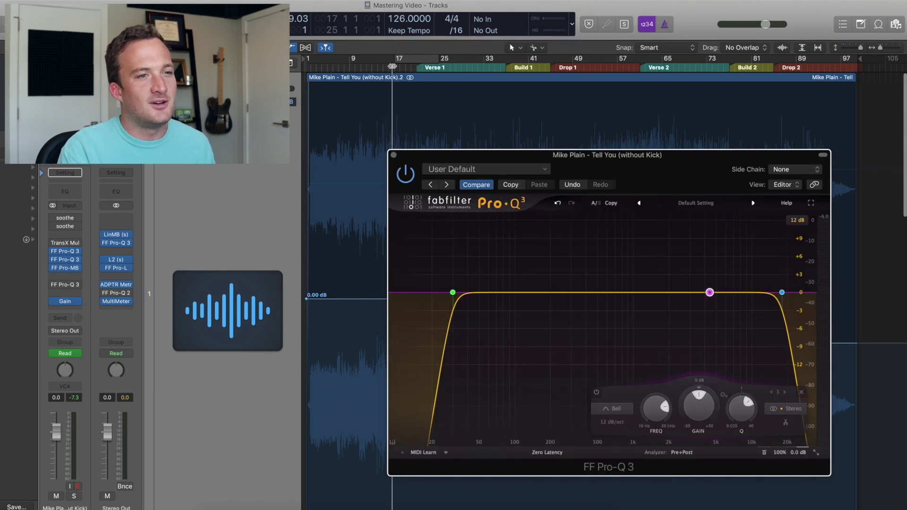
{"action": "left_click_drag", "start_coordinate": [383, 66], "coordinate": [409, 85]}
{"action": "key", "text": "space"}
{"action": "left_click", "coordinate": [396, 154]}
{"action": "key", "text": "space"}
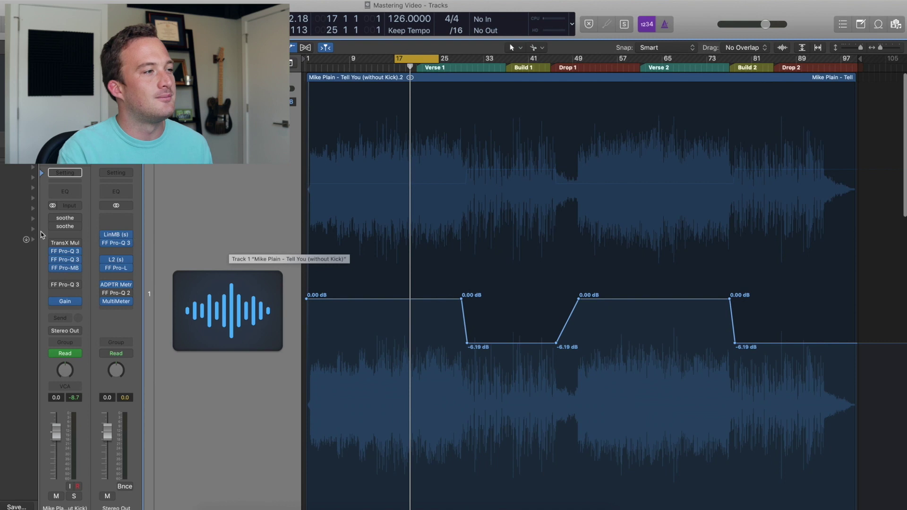
- Play the section around bar 17 and enable TransX Multi on the without Kick track
{"action": "key", "text": "space"}
{"action": "mouse_move", "coordinate": [53, 244]}
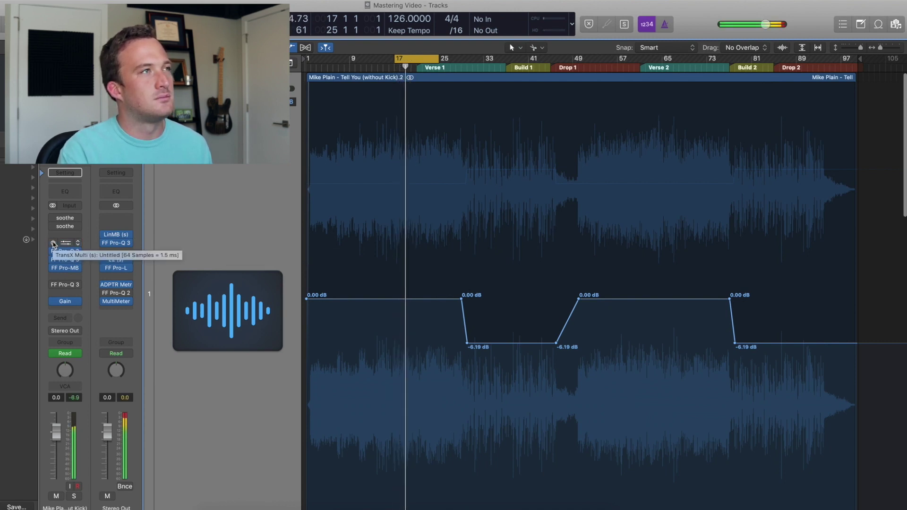
{"action": "left_click", "coordinate": [54, 244]}
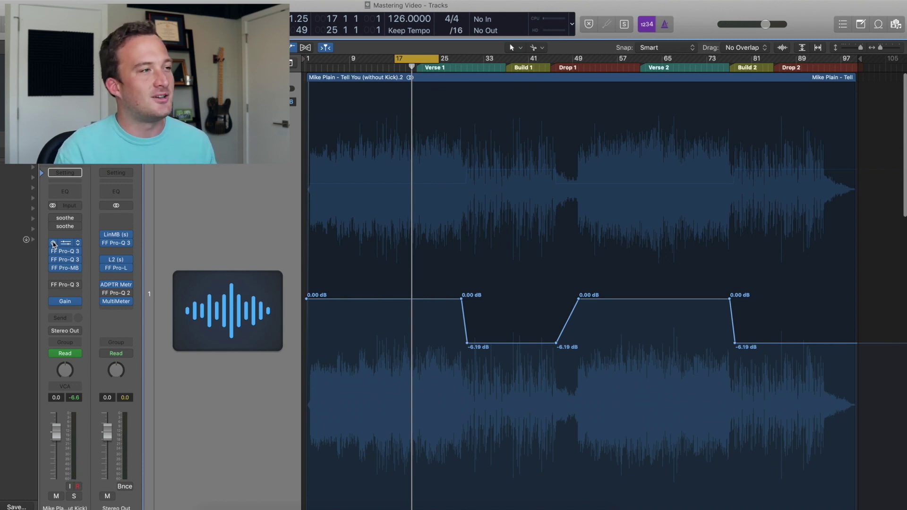
- Enable the first soothe on the without Kick track and set its wet amount to 68 % during playback
{"action": "left_click", "coordinate": [65, 219]}
{"action": "key", "text": "space"}
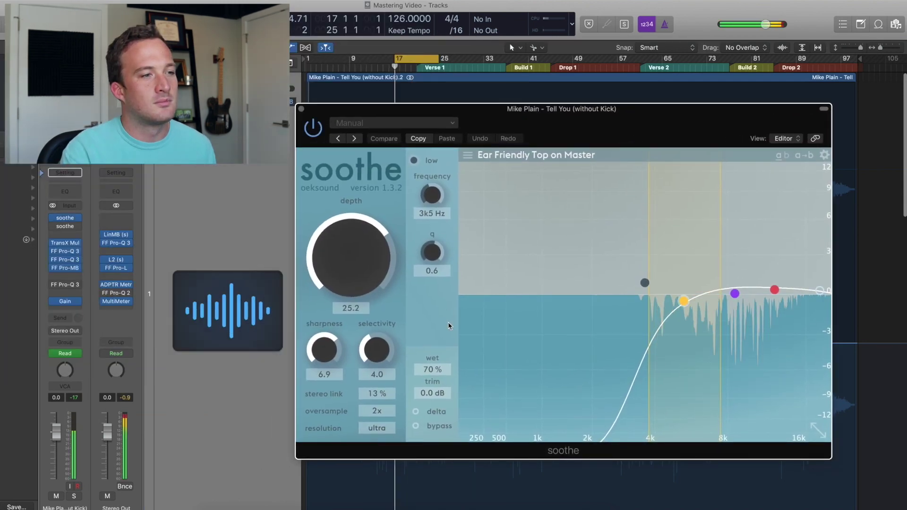
{"action": "left_click_drag", "start_coordinate": [433, 369], "coordinate": [455, 374]}
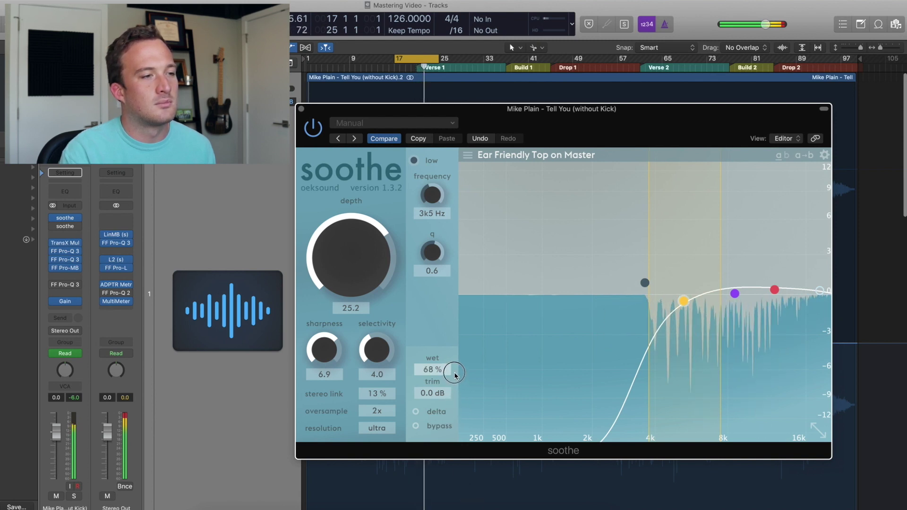
{"action": "key", "text": "super+w"}
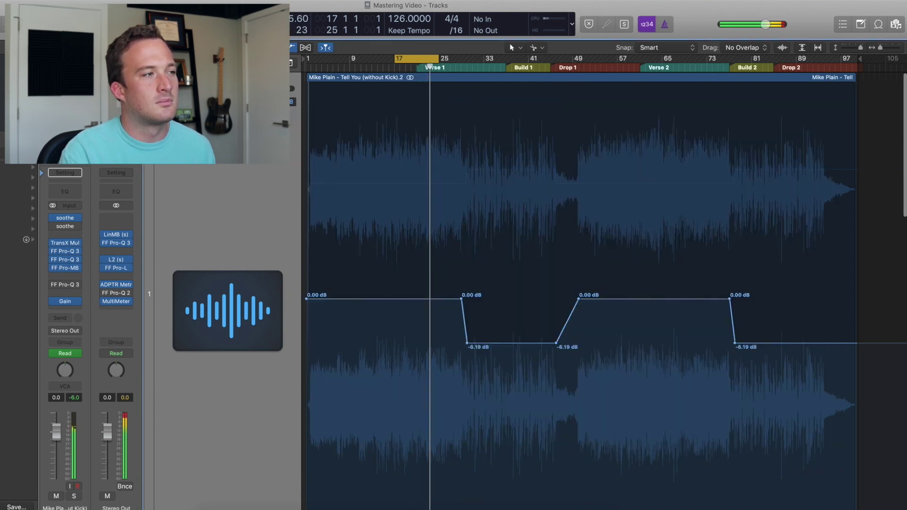
- Enable the second soothe on the without Kick track, try its wet amount at 67 %, and return it to 100 %
{"action": "left_click", "coordinate": [65, 227]}
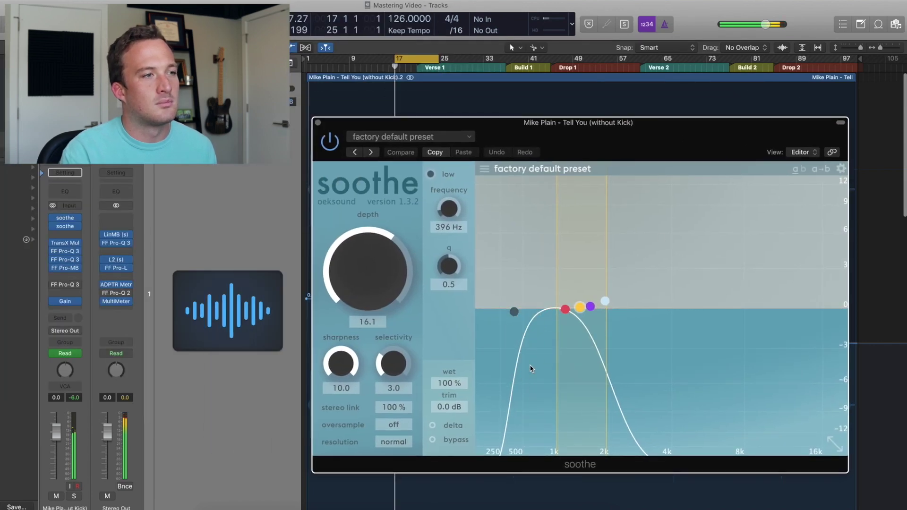
{"action": "left_click_drag", "start_coordinate": [450, 374], "coordinate": [466, 492]}
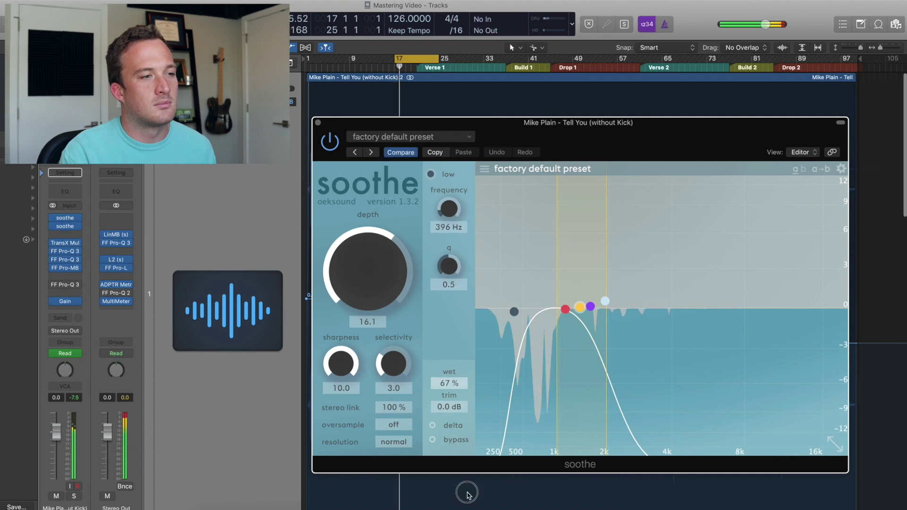
{"action": "left_click_drag", "start_coordinate": [449, 383], "coordinate": [432, 336]}
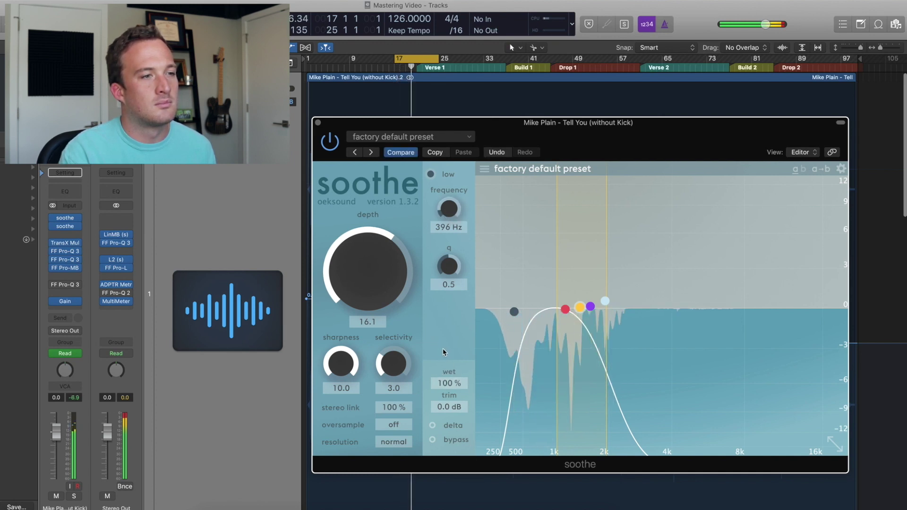
{"action": "key", "text": "super+w"}
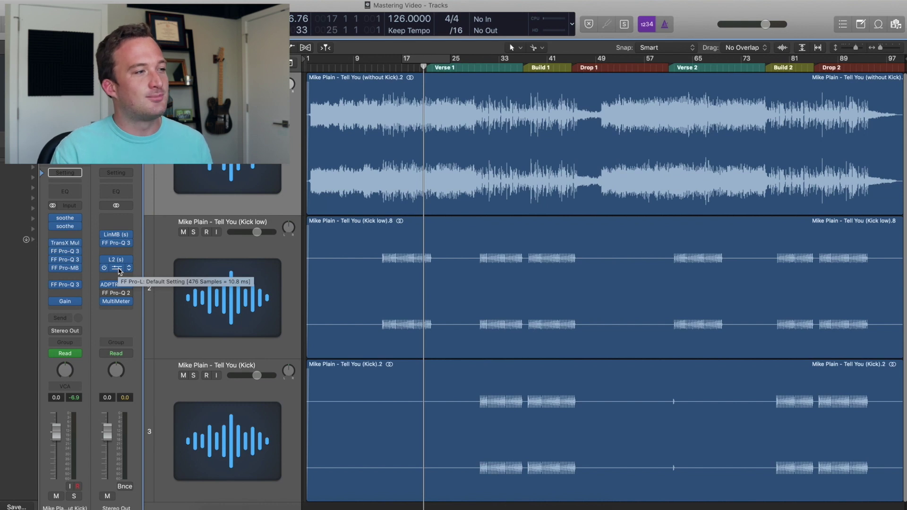
- Bypass ADPTR Metric and MultiMeter on Stereo Out and set the Pro-L dither to 24 Bits
{"action": "left_click_drag", "start_coordinate": [65, 285], "coordinate": [102, 290]}
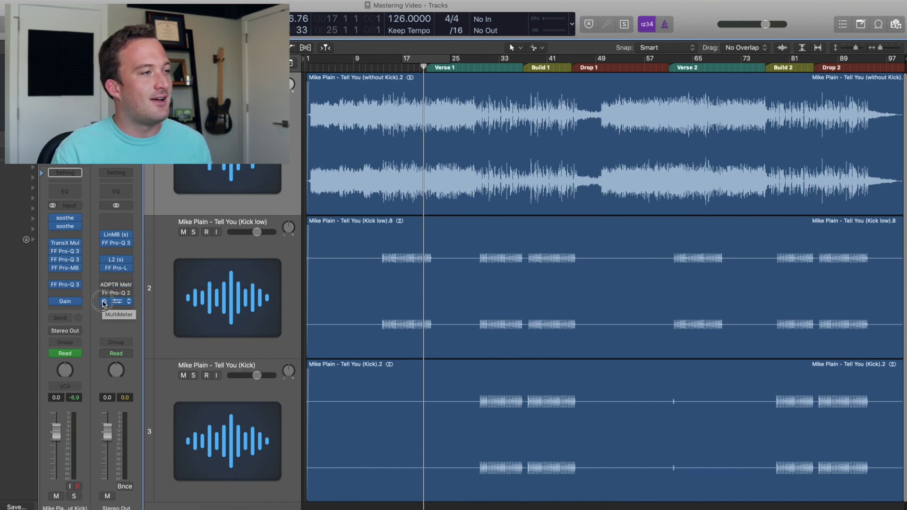
{"action": "left_click", "coordinate": [116, 268]}
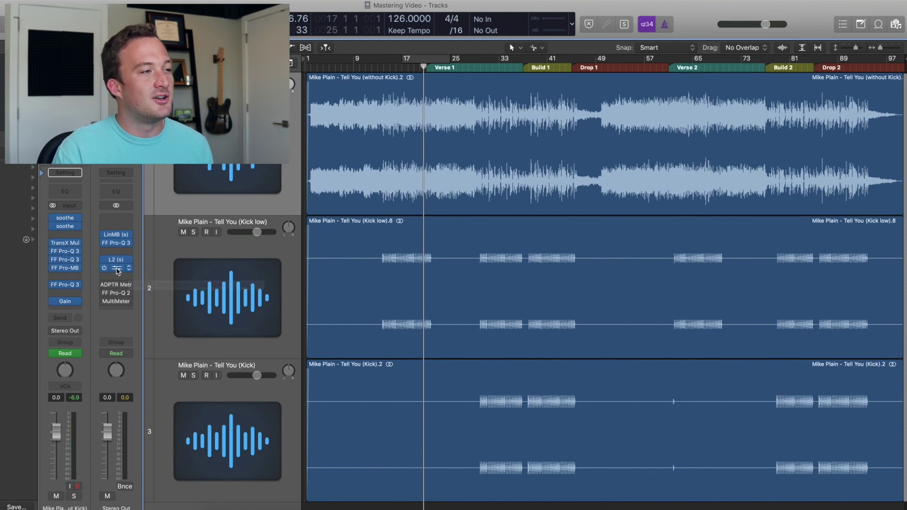
{"action": "left_click_drag", "start_coordinate": [135, 17], "coordinate": [709, 126]}
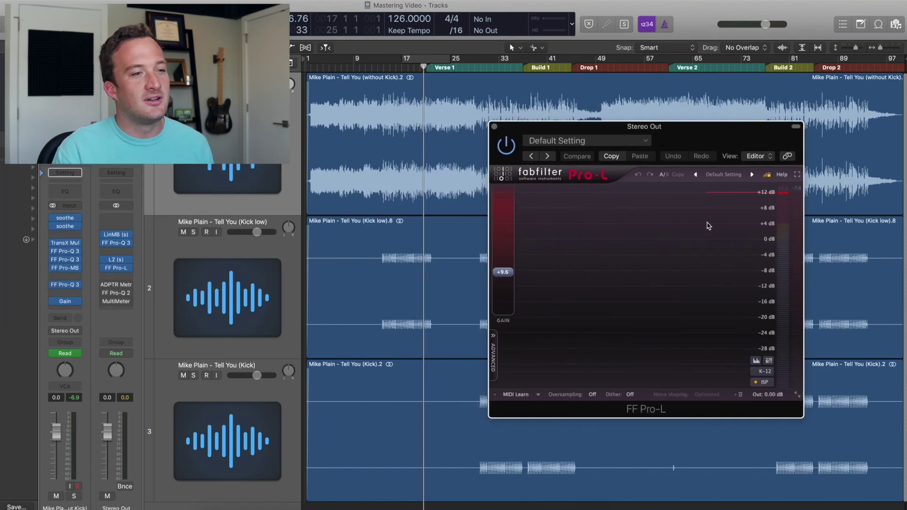
{"action": "left_click", "coordinate": [641, 399]}
{"action": "left_click", "coordinate": [645, 454]}
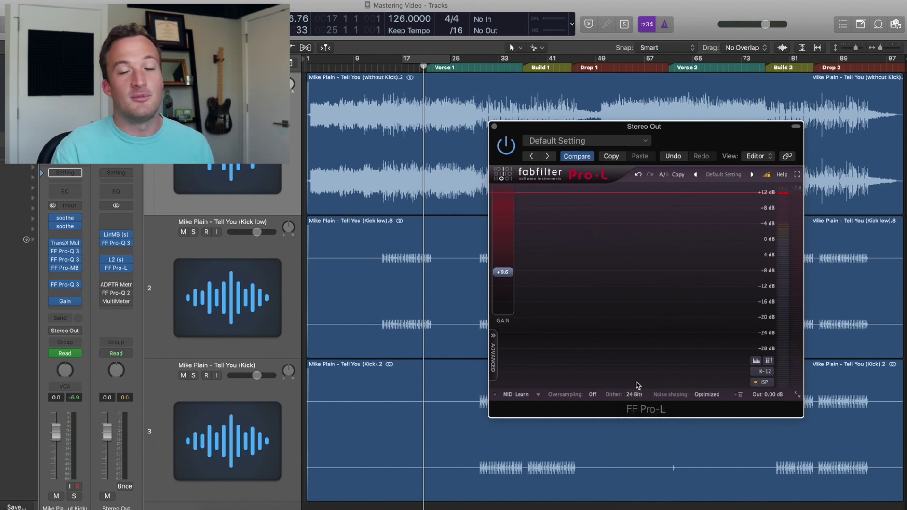
{"action": "left_click", "coordinate": [495, 127]}
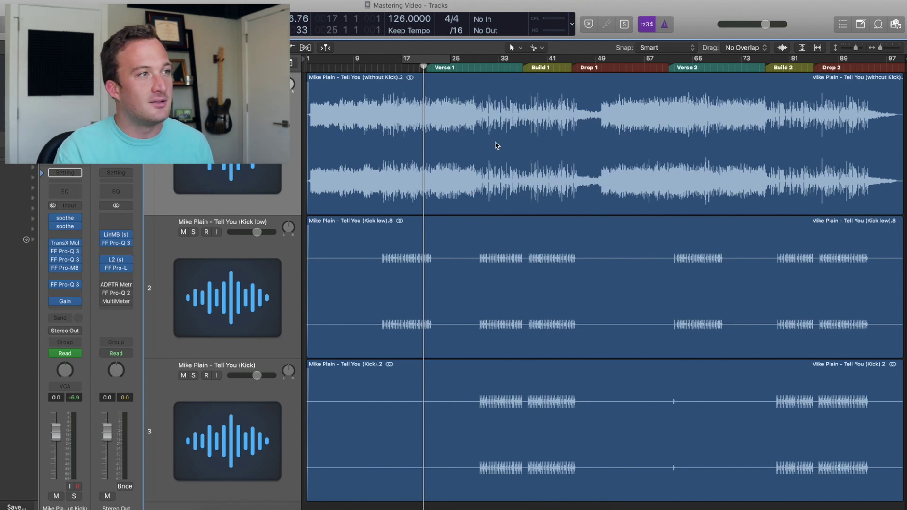
- Play the song's ending and move the project end marker to the end of the regions, just before bar 100
{"action": "key", "text": "Return"}
{"action": "key", "text": "z"}
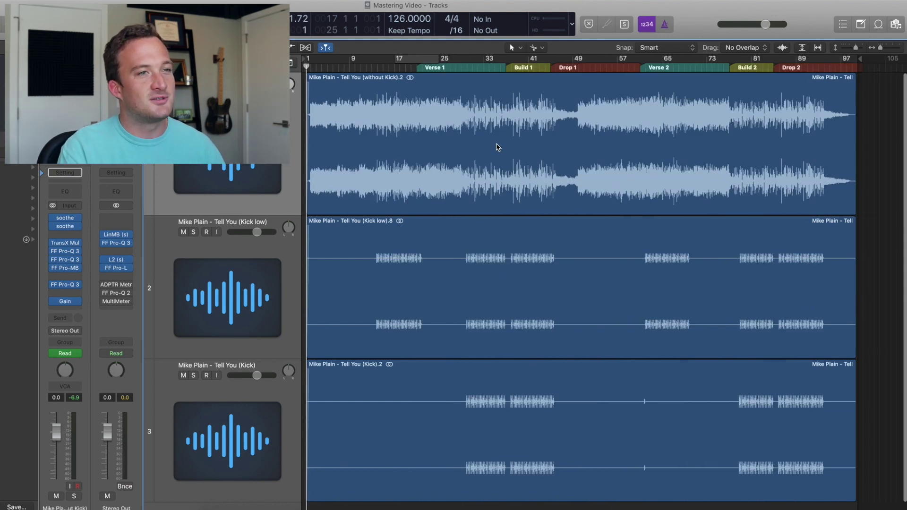
{"action": "left_click", "coordinate": [835, 66]}
{"action": "key", "text": "space"}
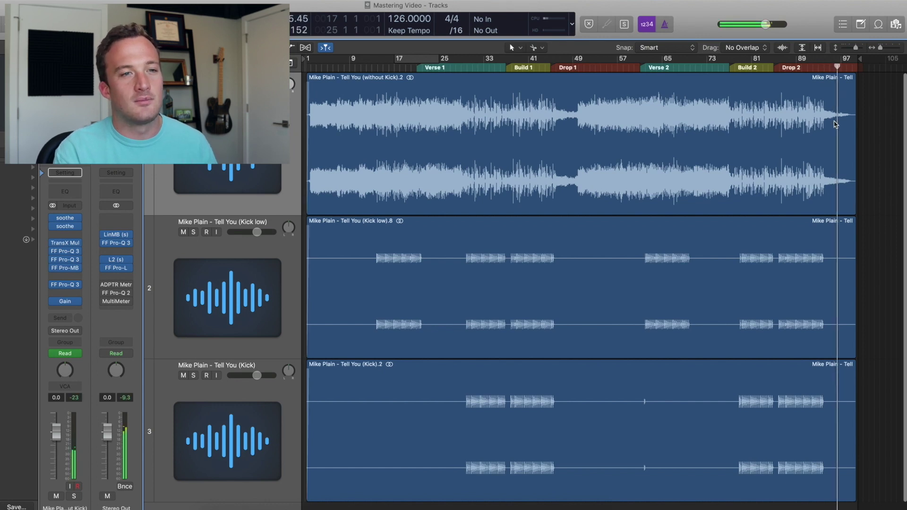
{"action": "key", "text": "z"}
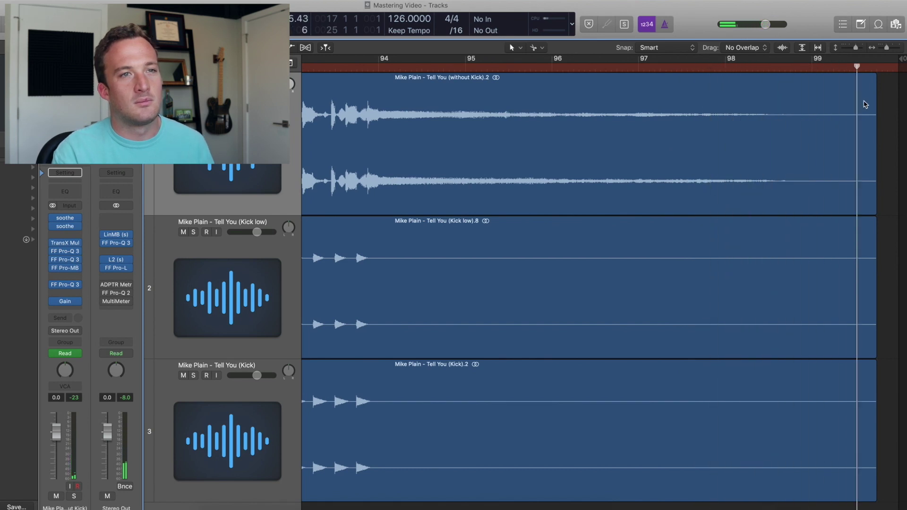
{"action": "left_click_drag", "start_coordinate": [901, 60], "coordinate": [880, 75]}
{"action": "key", "text": "z"}
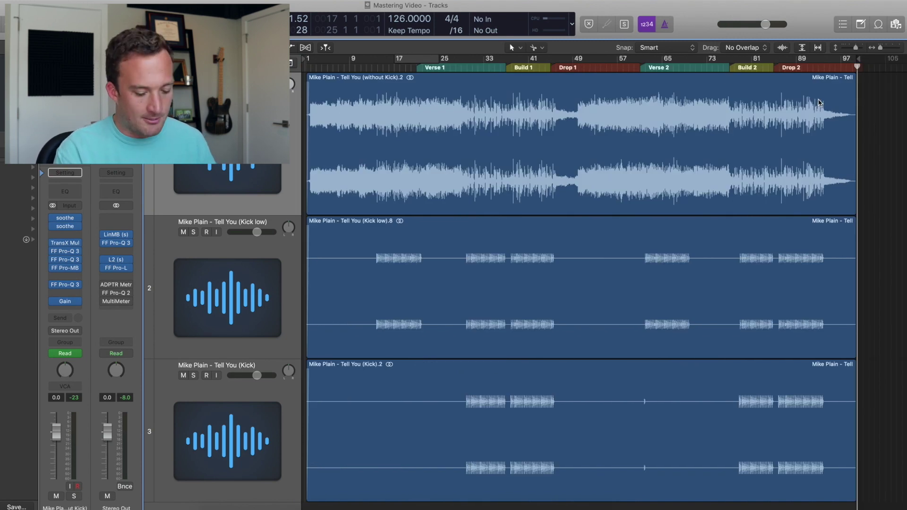
- Set up the project bounce as a 24 Bit Wave file at 44100 with dithering set to None
{"action": "key", "text": "super+b"}
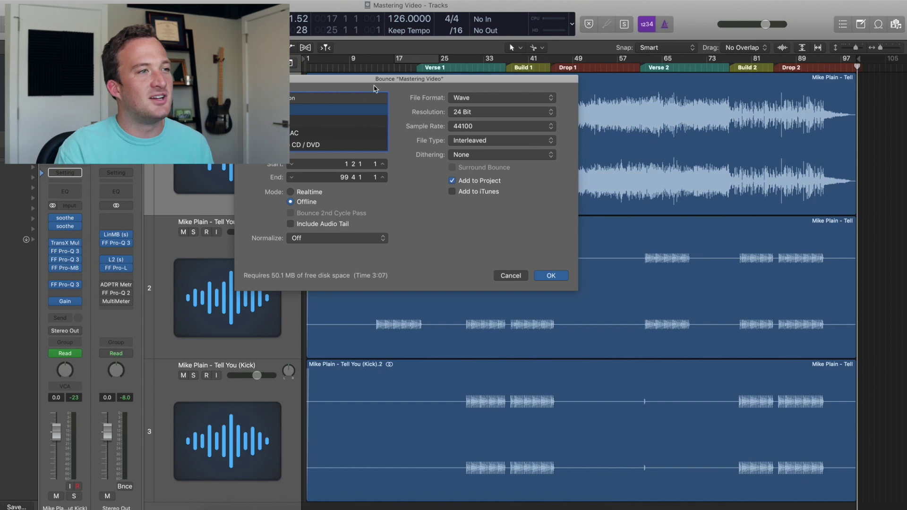
{"action": "left_click", "coordinate": [494, 97]}
{"action": "left_click", "coordinate": [495, 98]}
{"action": "left_click", "coordinate": [461, 112]}
{"action": "left_click", "coordinate": [459, 112]}
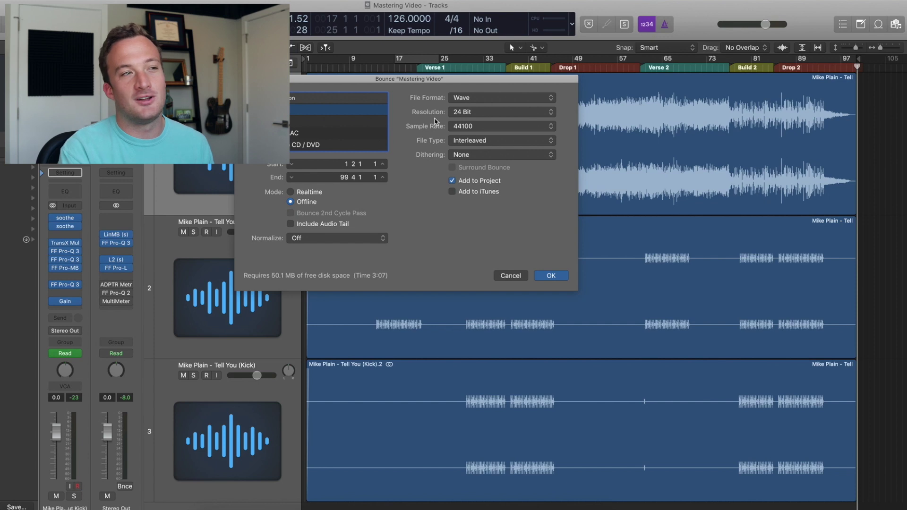
{"action": "left_click", "coordinate": [468, 156]}
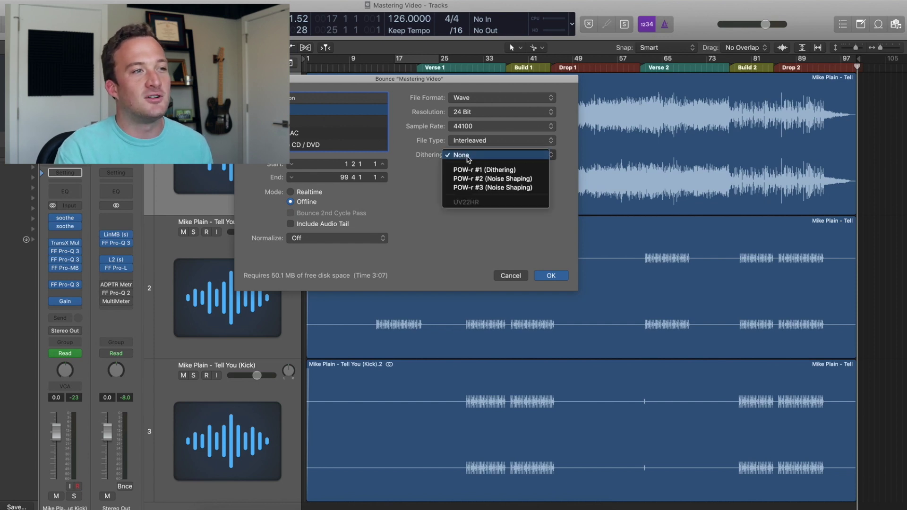
{"action": "left_click", "coordinate": [461, 156]}
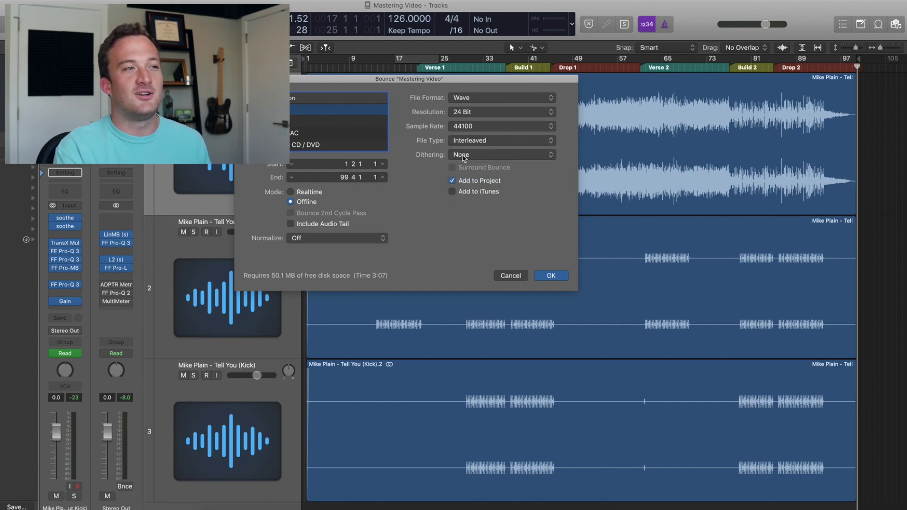
{"action": "left_click", "coordinate": [458, 131]}
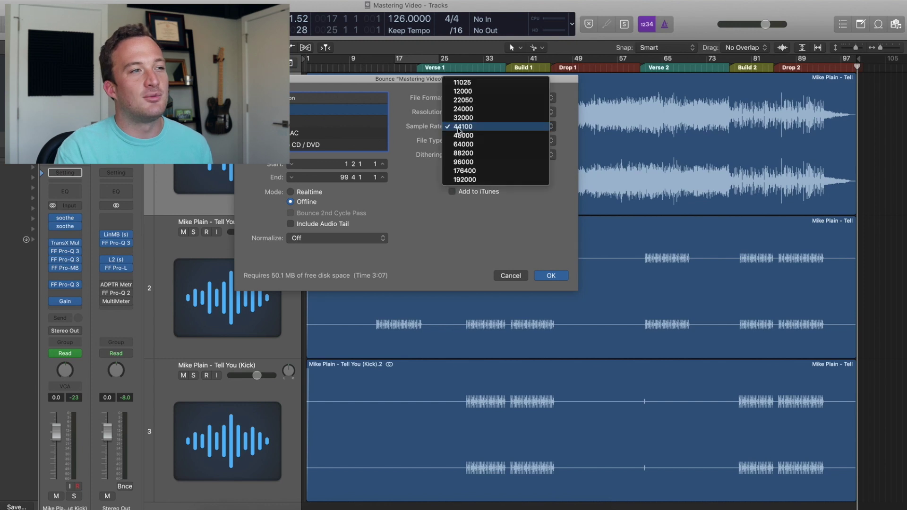
{"action": "left_click", "coordinate": [458, 128]}
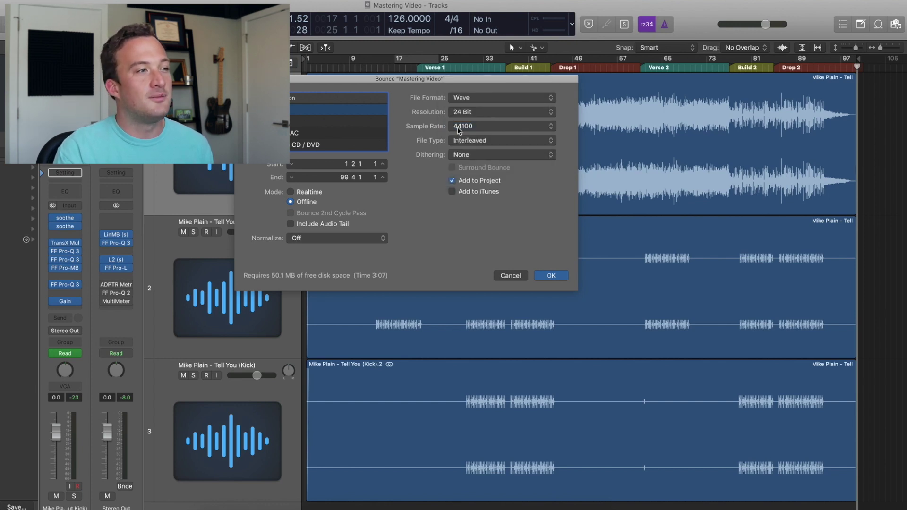
- Keep Normalize set to Off in the bounce settings
{"action": "left_click", "coordinate": [308, 239]}
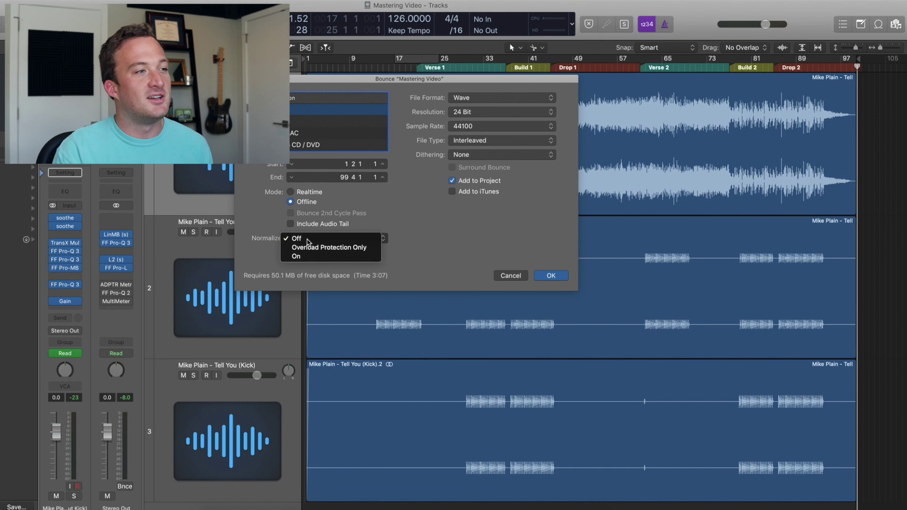
{"action": "left_click", "coordinate": [309, 240]}
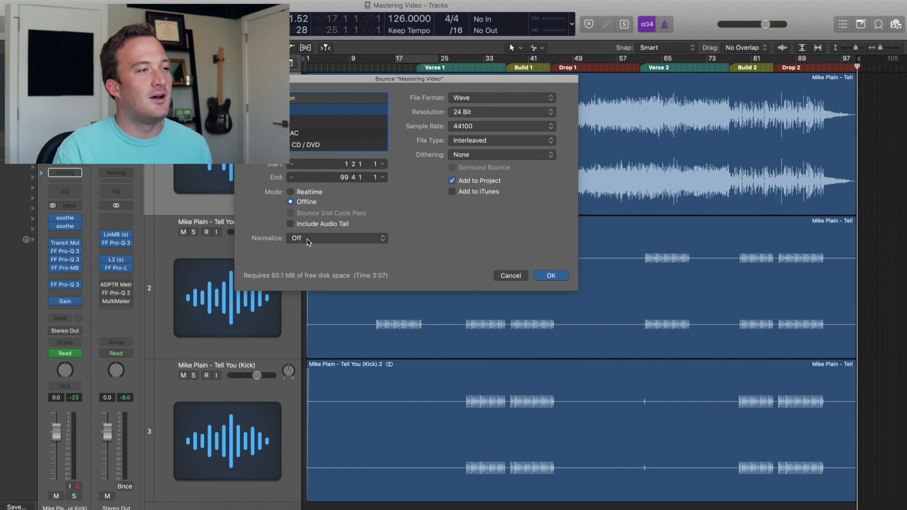
{"action": "left_click", "coordinate": [308, 240]}
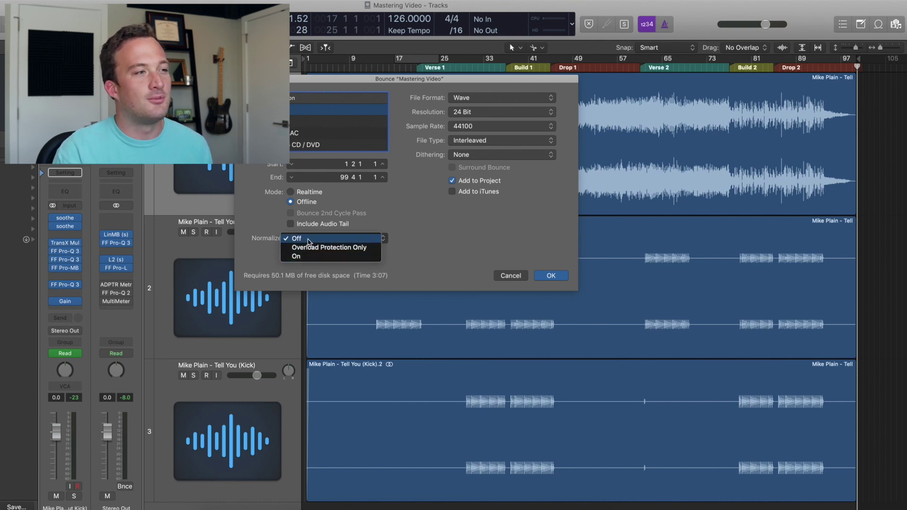
{"action": "left_click", "coordinate": [308, 241]}
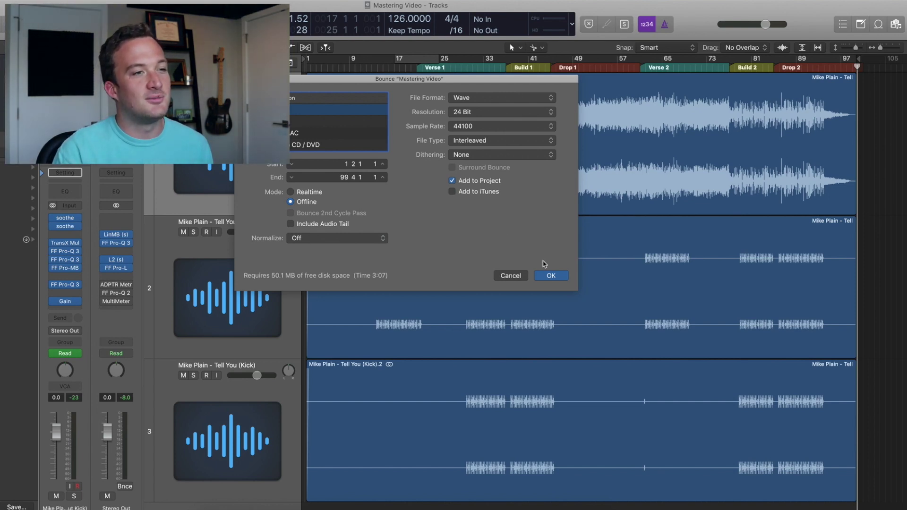
- Accept the bounce settings and bounce the master as "Tell You (Master v1)" into the Bounces folder
{"action": "left_click", "coordinate": [551, 276]}
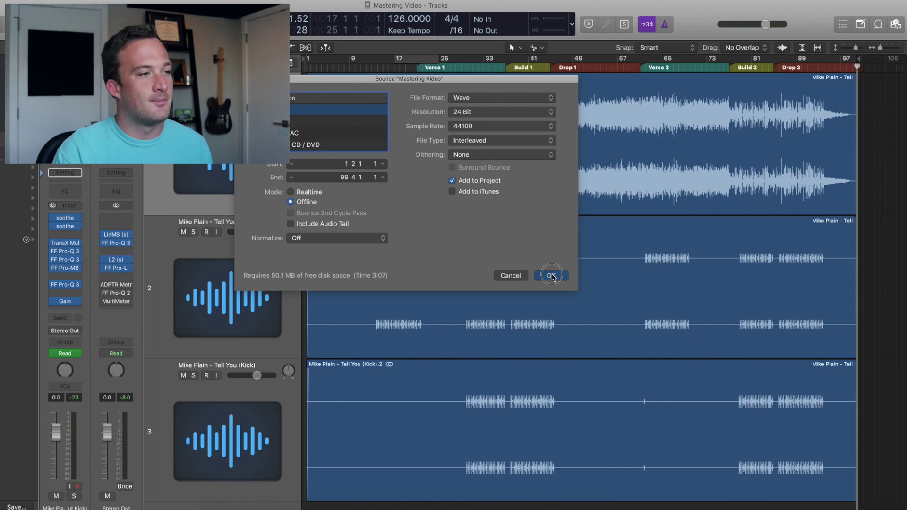
{"action": "type", "text": "Tell You (Master v1"}
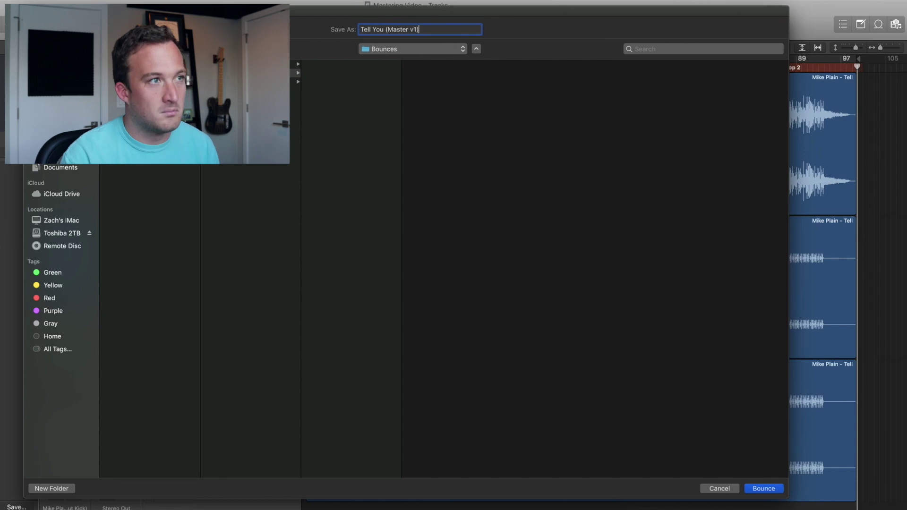
{"action": "key", "text": "Return"}
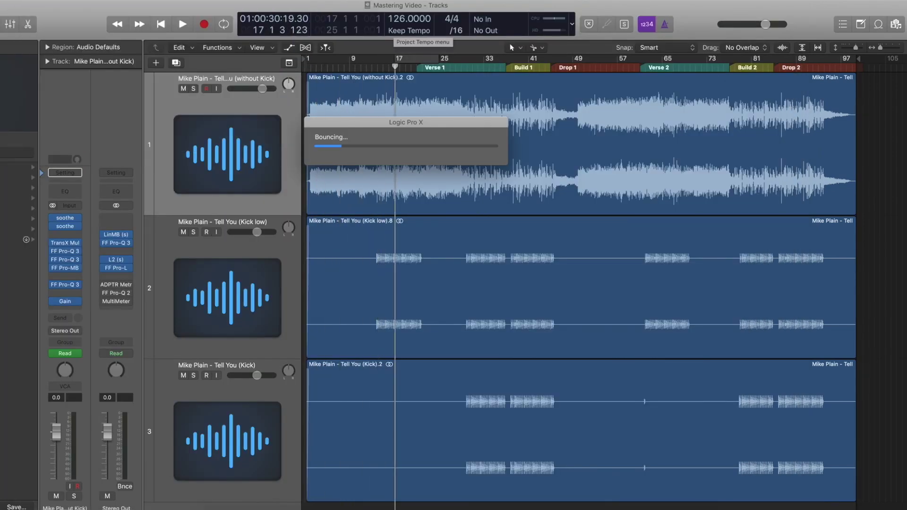